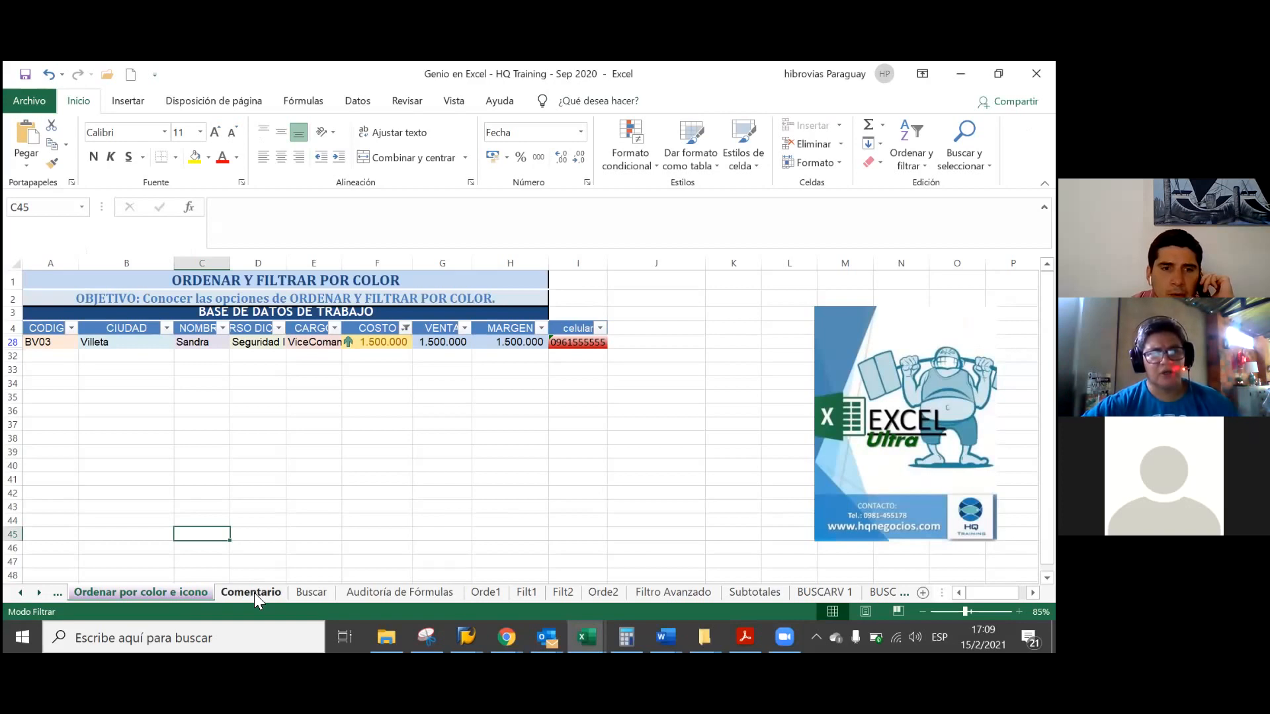
Look over the Buscar, Auditoría de Fórmulas and Orde1 worksheets, ending on Auditoría de Fórmulas.
{"action": "left_click", "coordinate": [319, 591]}
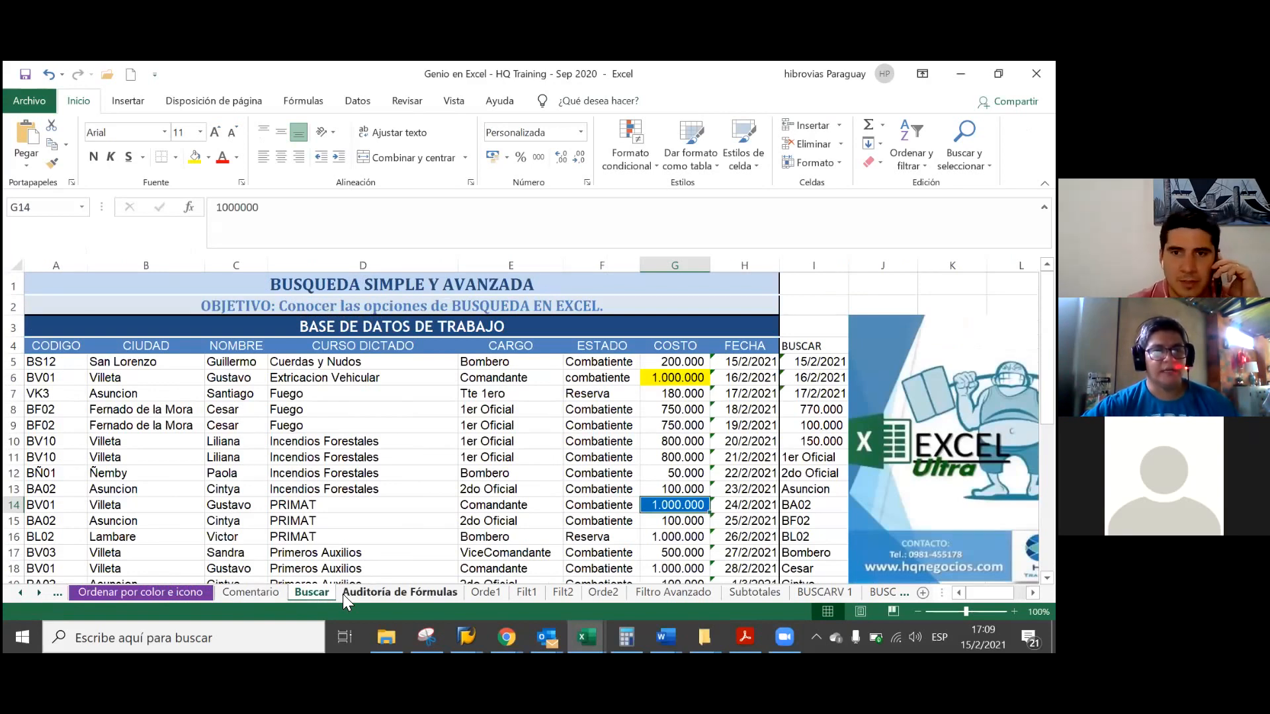
{"action": "left_click", "coordinate": [344, 592]}
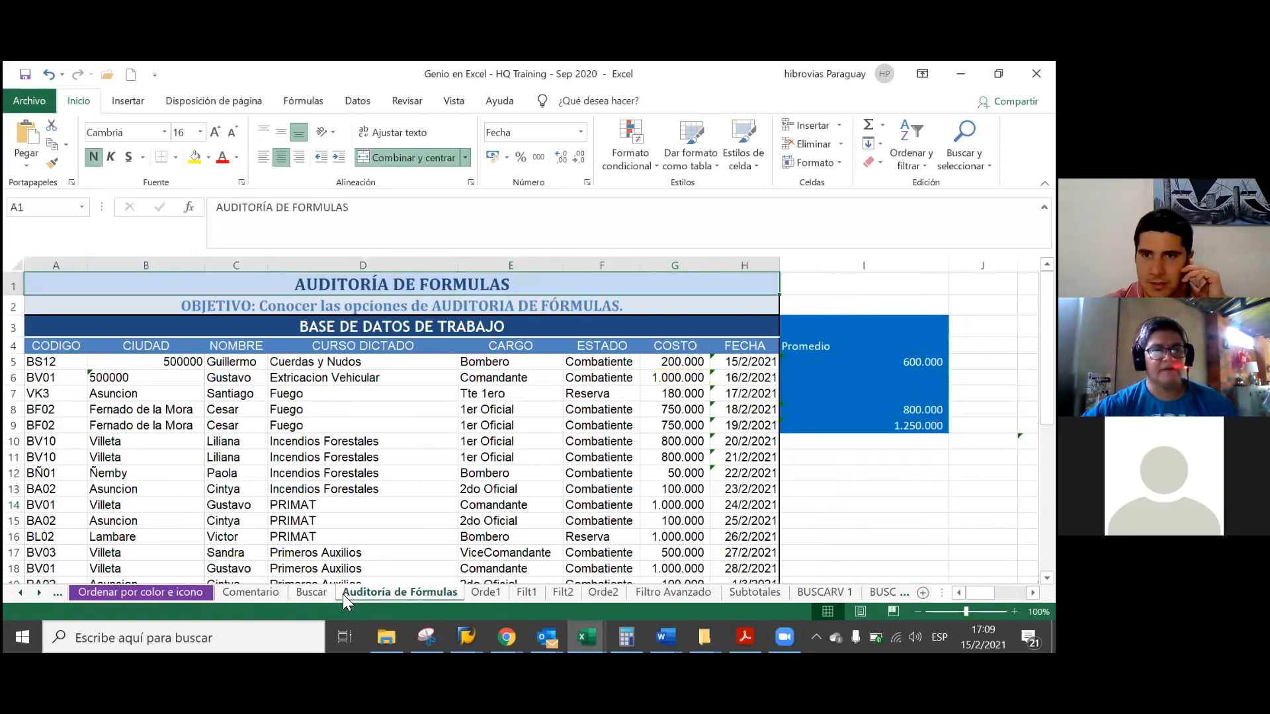
{"action": "left_click", "coordinate": [472, 592]}
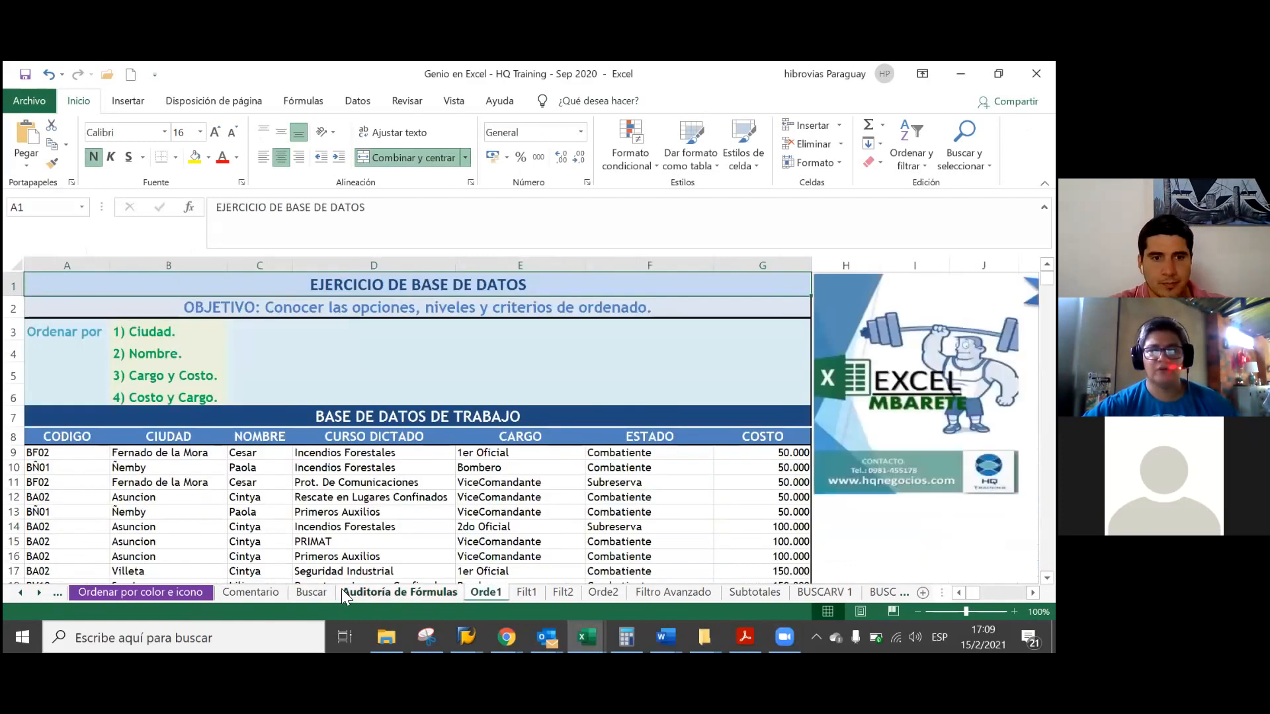
{"action": "left_click", "coordinate": [344, 591]}
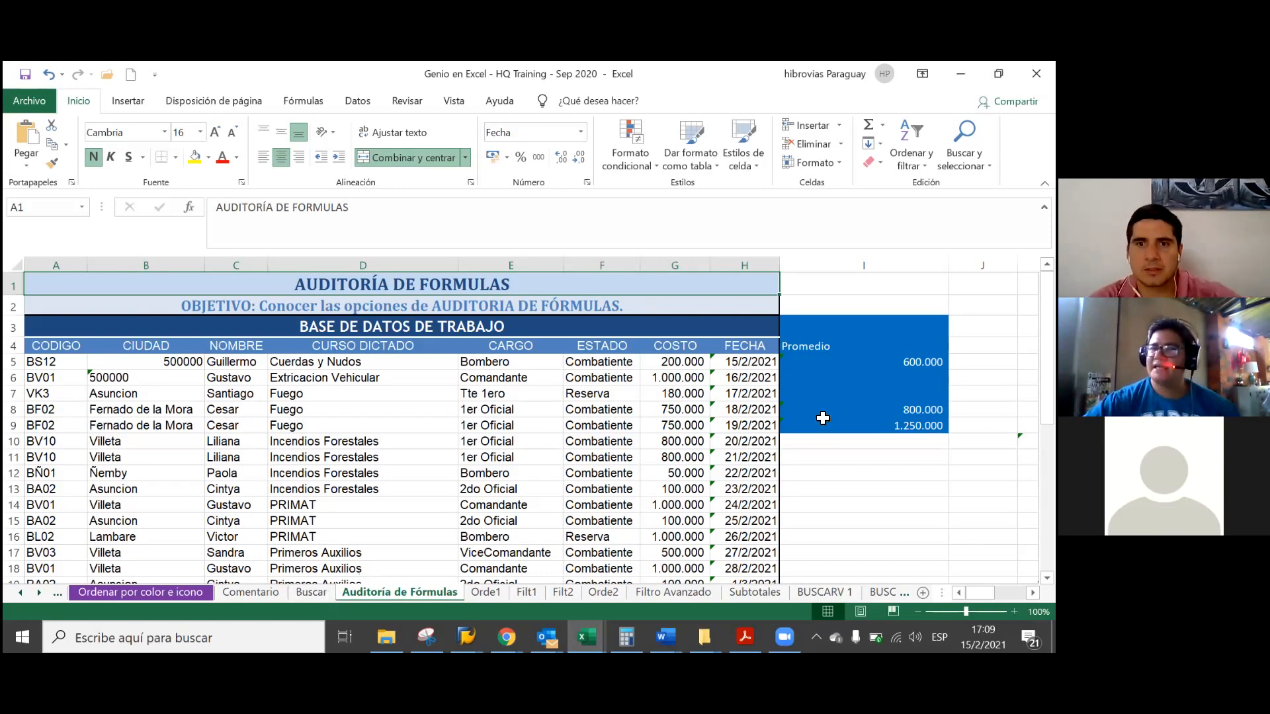
Lower the system volume to 58.
{"action": "key", "text": "XF86AudioRaiseVolume"}
{"action": "key", "text": "XF86AudioLowerVolume"}
{"action": "key", "text": "XF86AudioLowerVolume"}
{"action": "key", "text": "XF86AudioLowerVolume"}
{"action": "key", "text": "XF86AudioLowerVolume"}
{"action": "key", "text": "XF86AudioLowerVolume"}
{"action": "key", "text": "XF86AudioLowerVolume"}
{"action": "key", "text": "XF86AudioLowerVolume"}
{"action": "key", "text": "XF86AudioLowerVolume"}
{"action": "key", "text": "XF86AudioLowerVolume"}
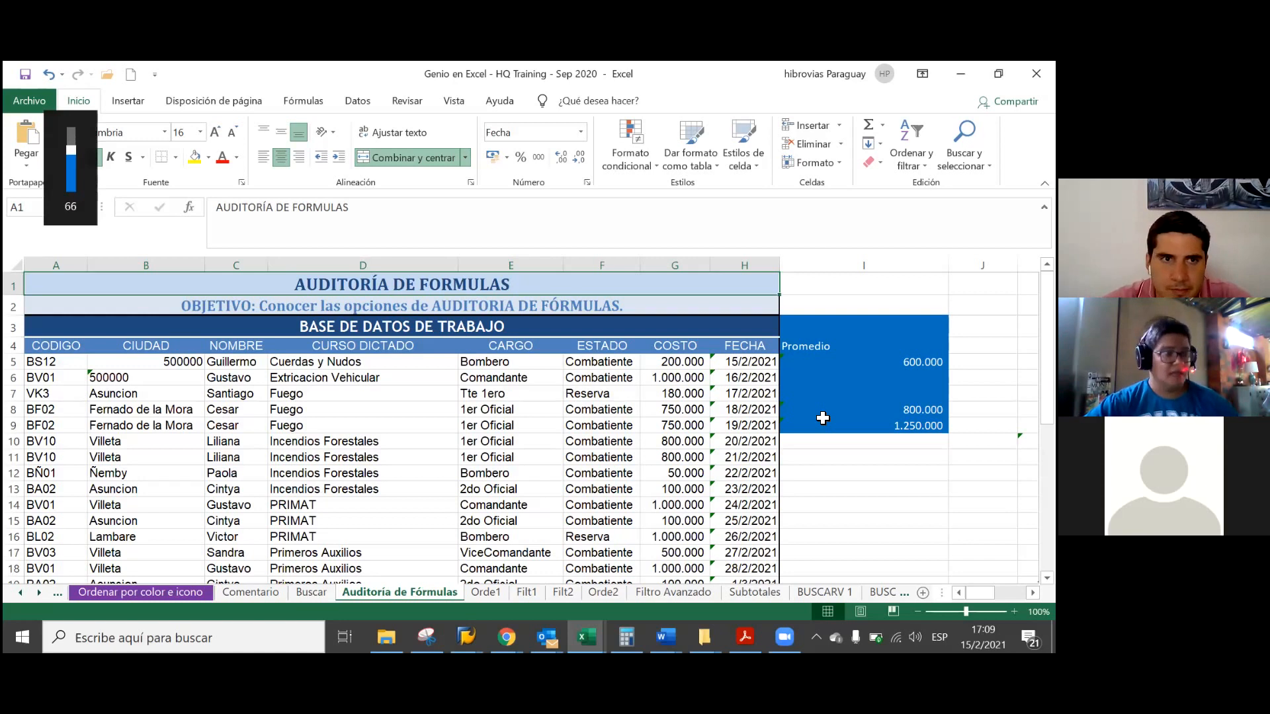
{"action": "key", "text": "XF86AudioLowerVolume"}
{"action": "key", "text": "XF86AudioLowerVolume"}
{"action": "key", "text": "XF86AudioLowerVolume"}
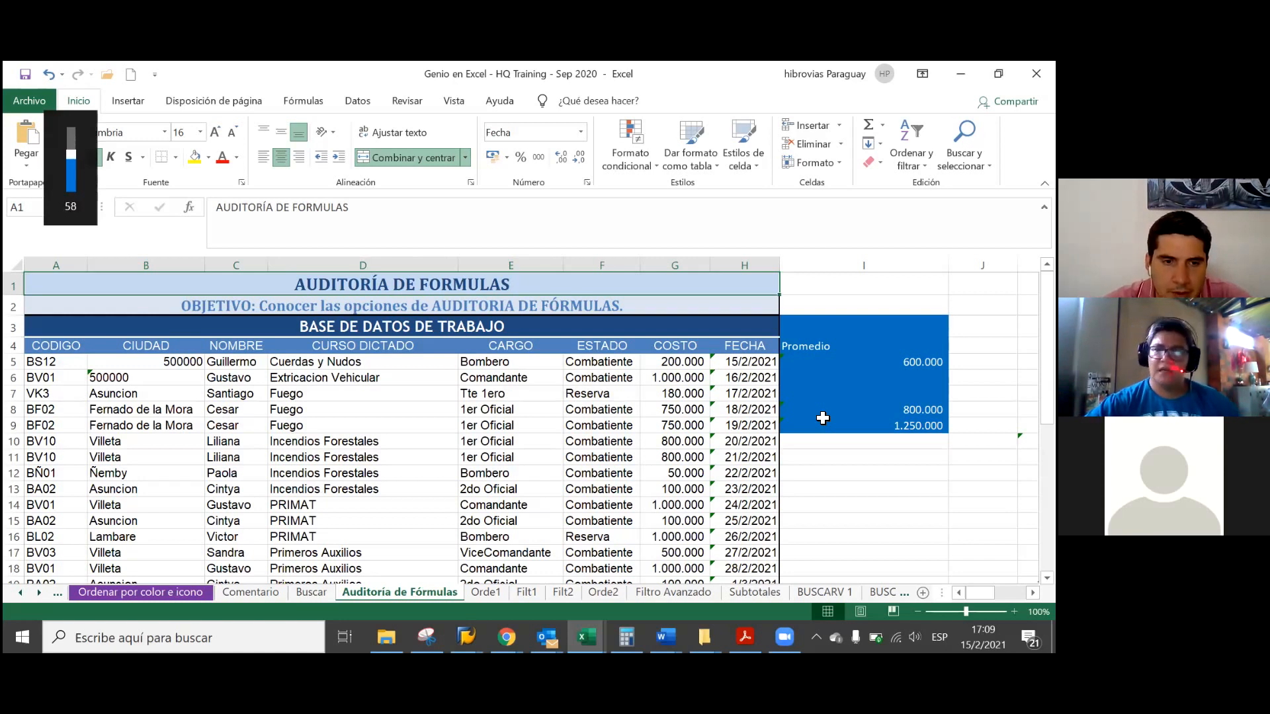
Go to the Buscar worksheet and delete the Excel Ultra picture beside the database.
{"action": "left_click", "coordinate": [297, 595]}
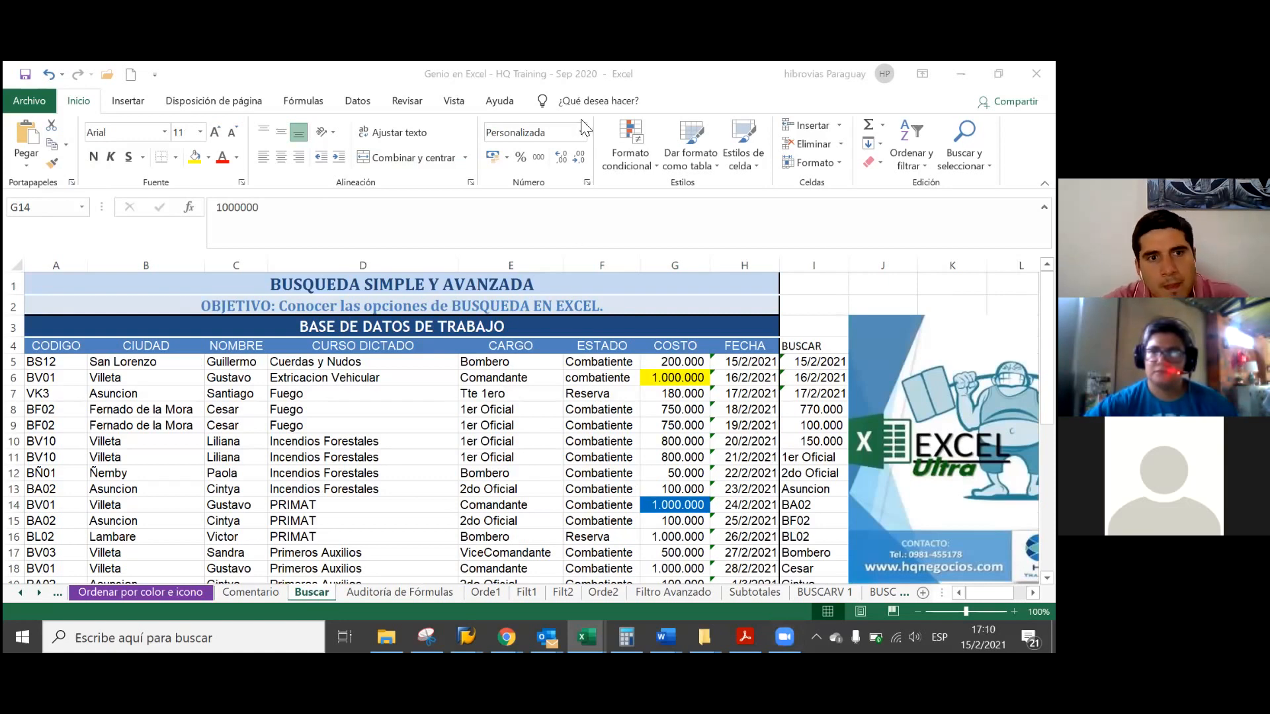
{"action": "left_click", "coordinate": [278, 588]}
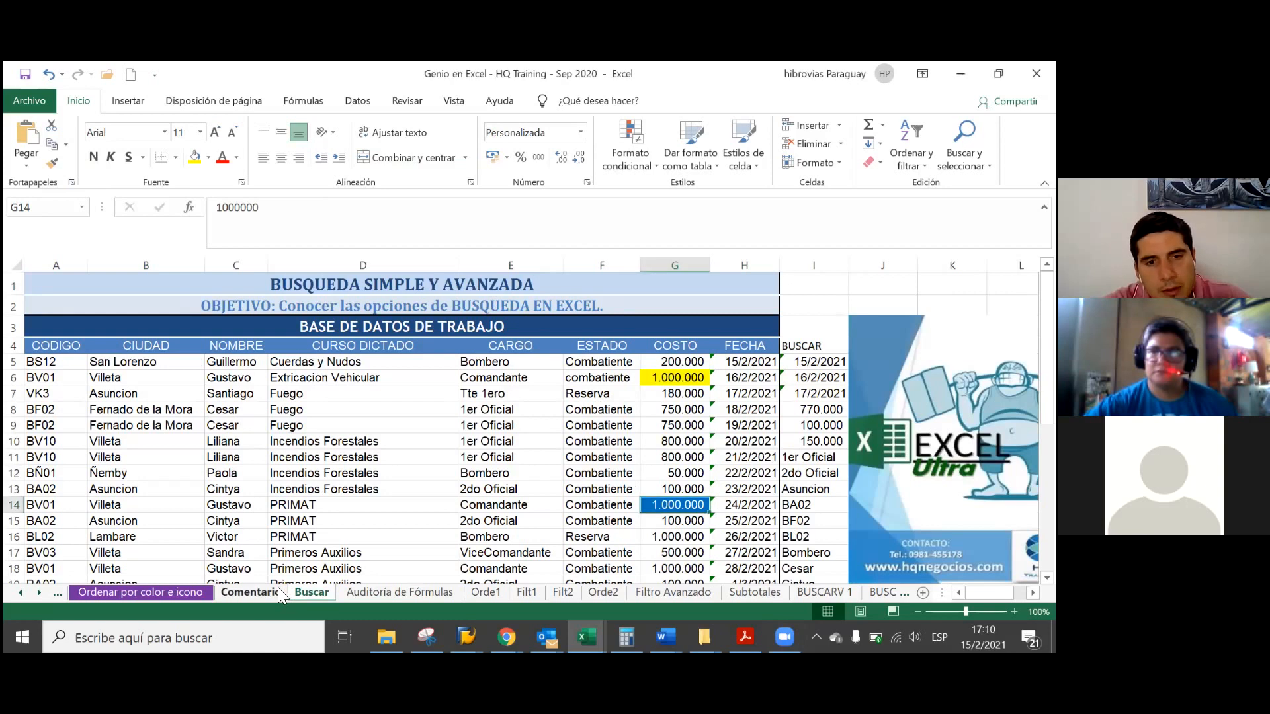
{"action": "left_click", "coordinate": [308, 589]}
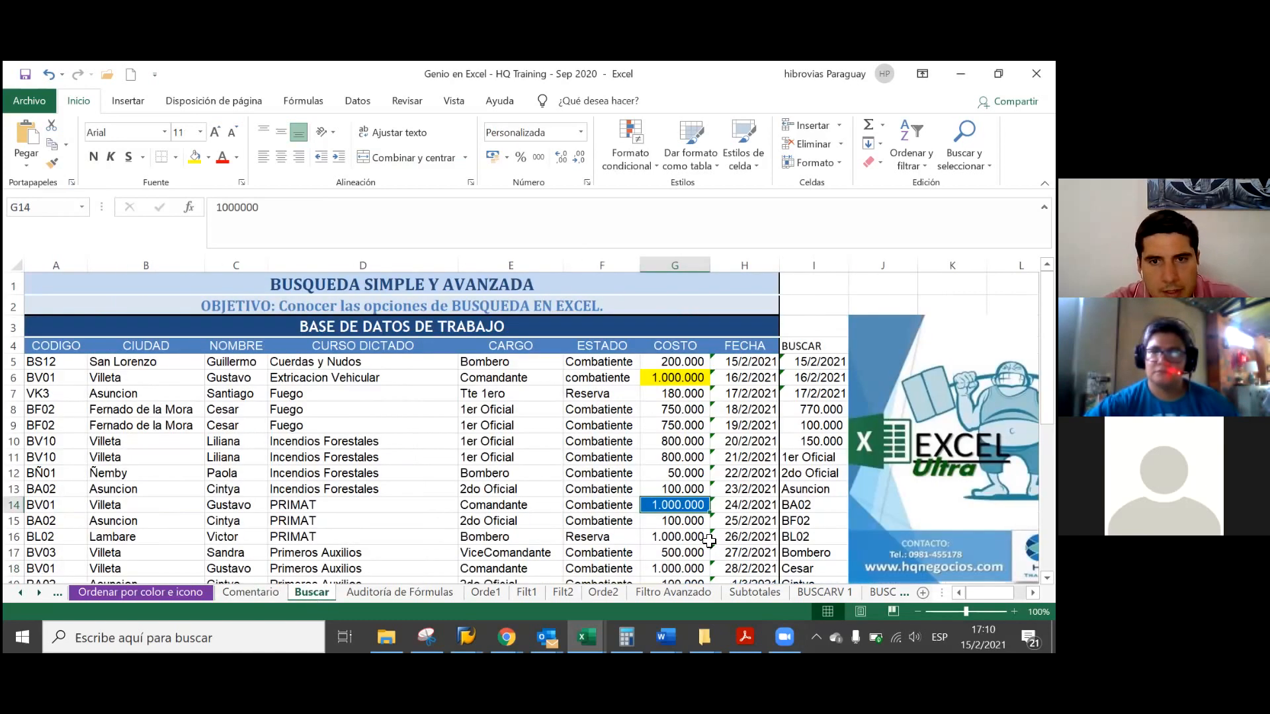
{"action": "left_click", "coordinate": [872, 503]}
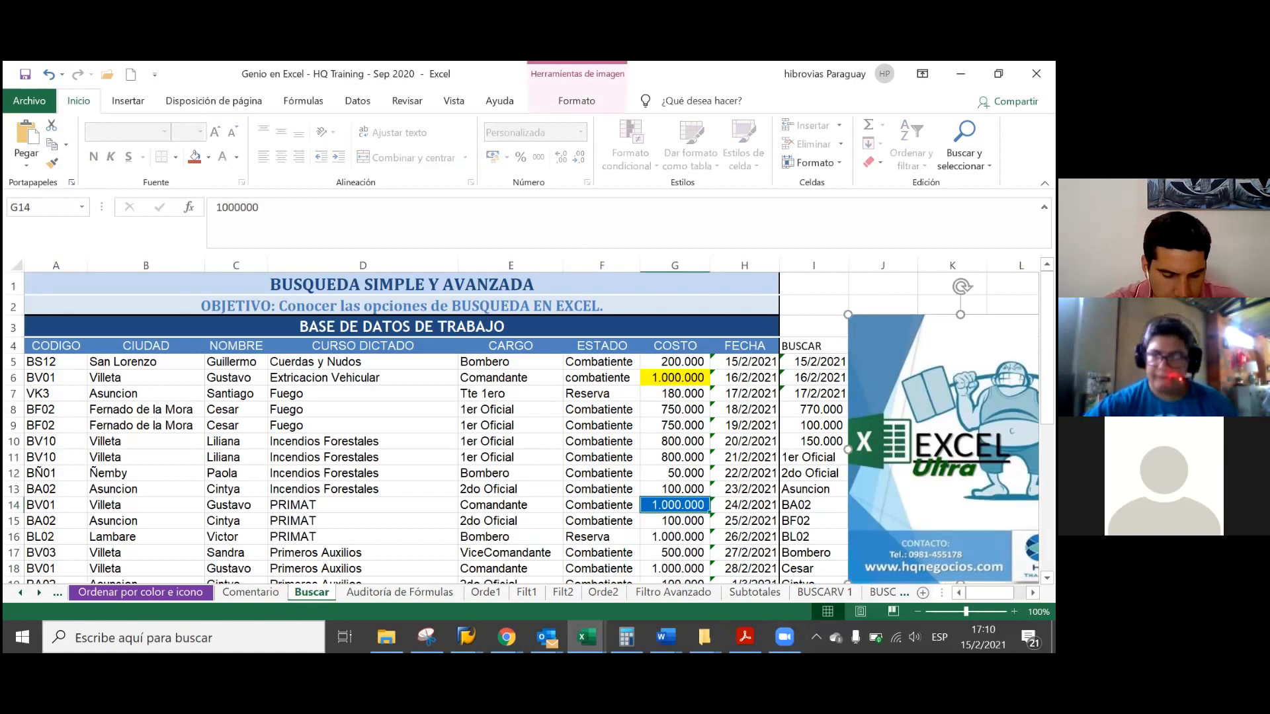
{"action": "key", "text": "Delete"}
Select the blue COSTO cell G14 and open the Find dialog with its advanced options expanded.
{"action": "left_click_drag", "start_coordinate": [1046, 378], "coordinate": [1047, 414]}
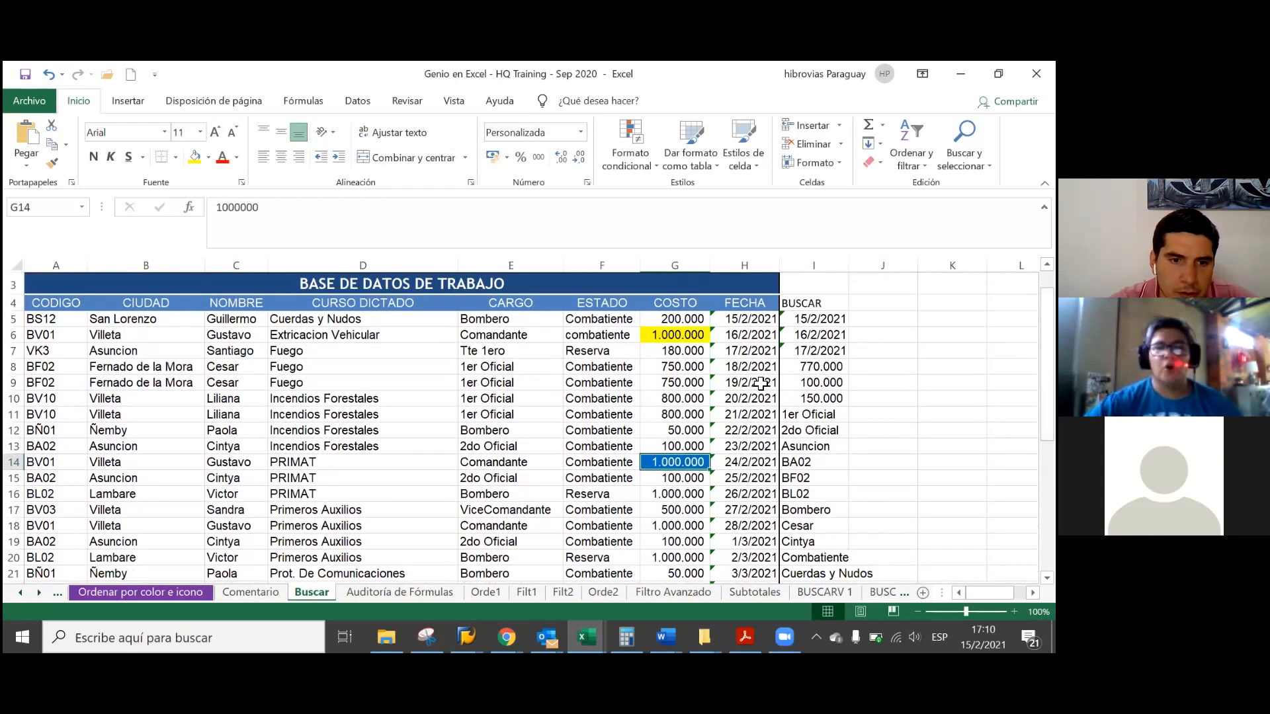
{"action": "left_click", "coordinate": [659, 385]}
{"action": "left_click", "coordinate": [668, 459]}
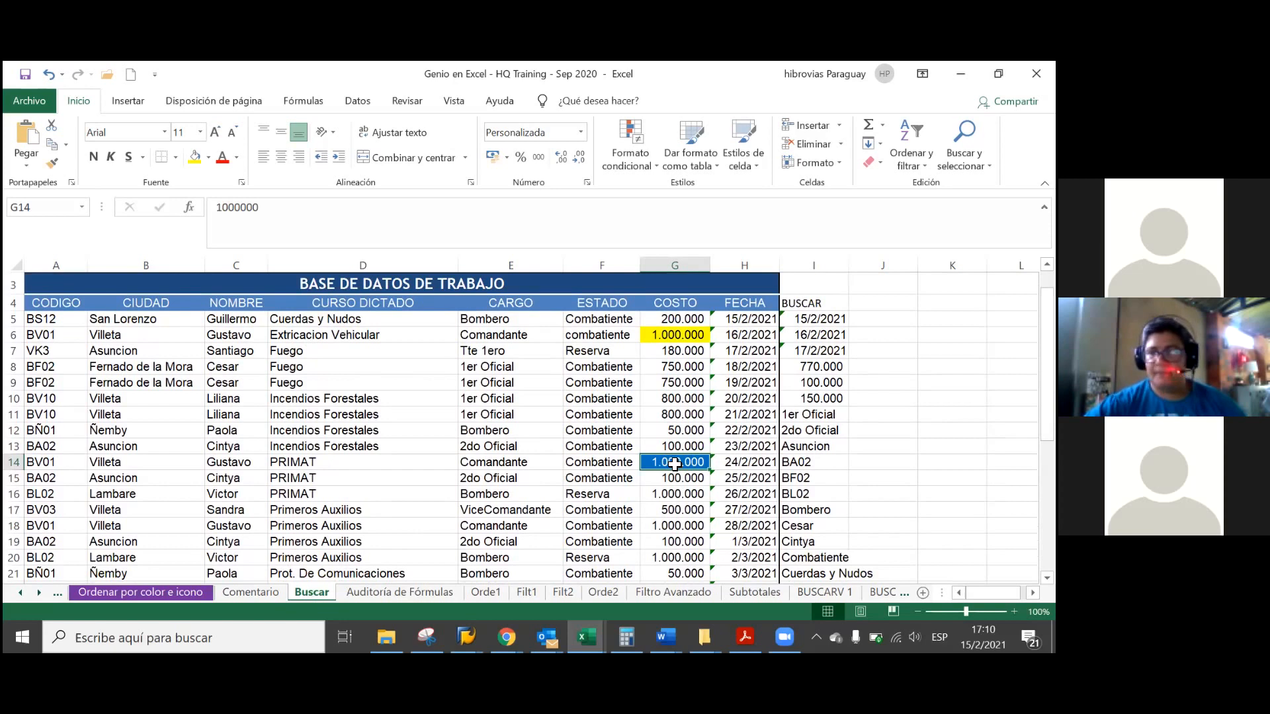
{"action": "key", "text": "ctrl+b"}
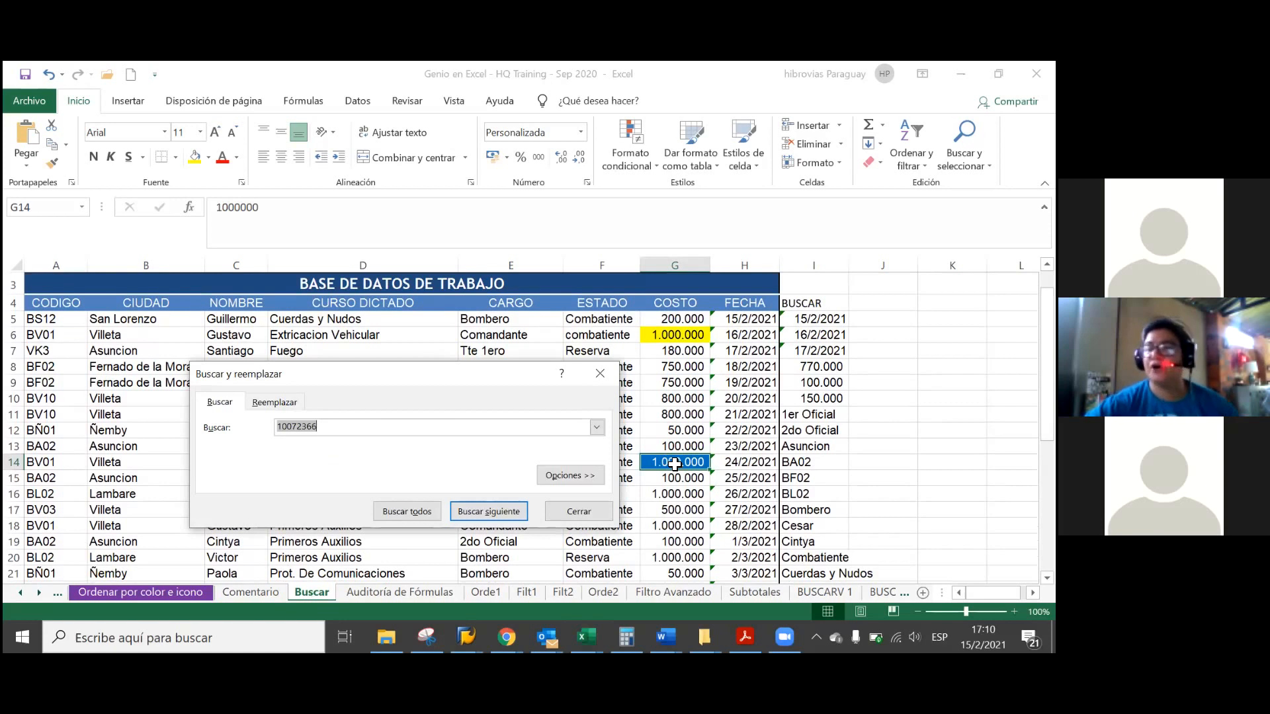
{"action": "left_click", "coordinate": [595, 476]}
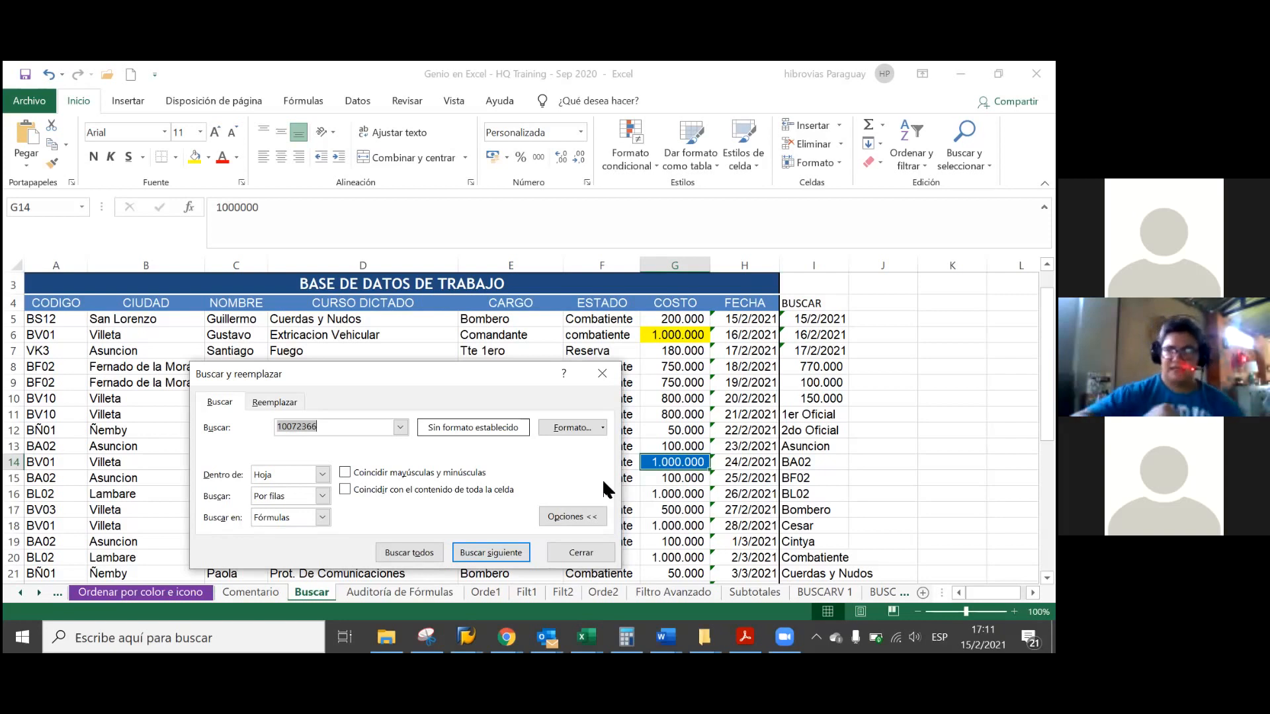
Lower the system volume further to about 48.
{"action": "key", "text": "XF86AudioLowerVolume"}
{"action": "key", "text": "XF86AudioLowerVolume"}
{"action": "key", "text": "XF86AudioLowerVolume"}
{"action": "key", "text": "XF86AudioLowerVolume"}
{"action": "key", "text": "XF86AudioLowerVolume"}
{"action": "key", "text": "XF86AudioLowerVolume"}
{"action": "key", "text": "XF86AudioLowerVolume"}
{"action": "key", "text": "XF86AudioLowerVolume"}
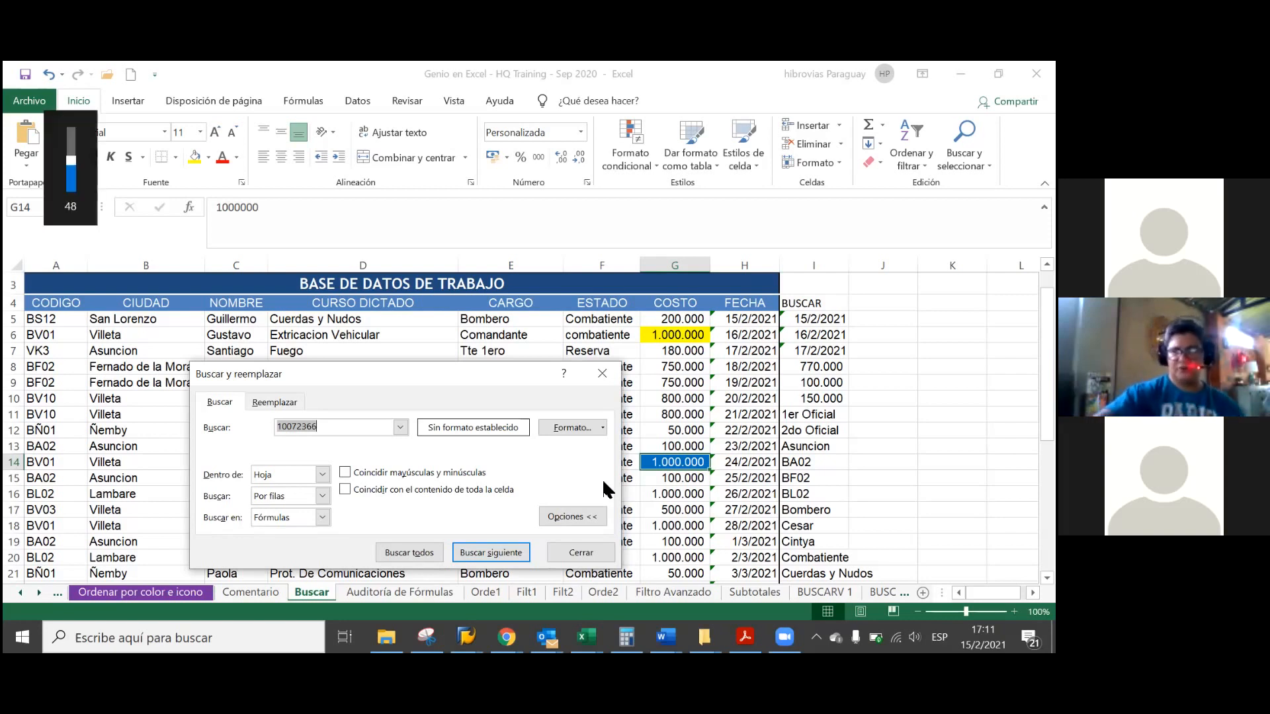
{"action": "key", "text": "XF86AudioLowerVolume"}
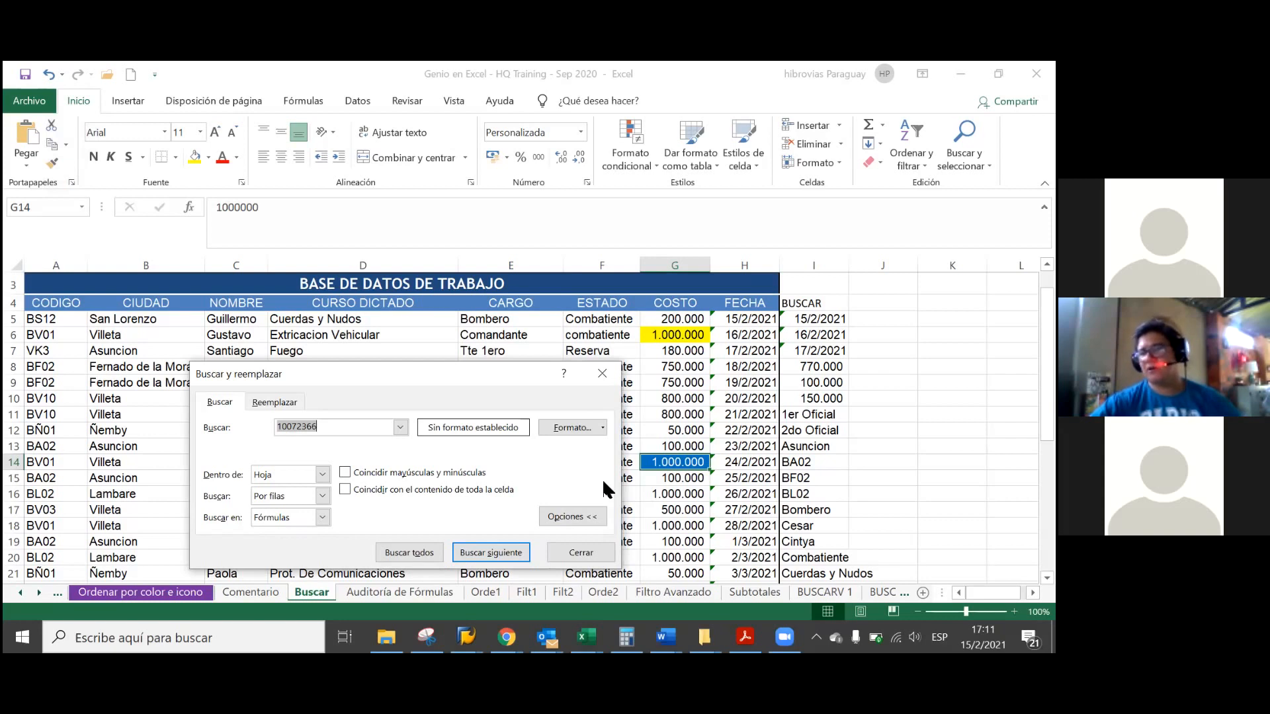
Keep the search scope on the current sheet (Hoja) and find all occurrences of "asunción".
{"action": "left_click", "coordinate": [322, 475]}
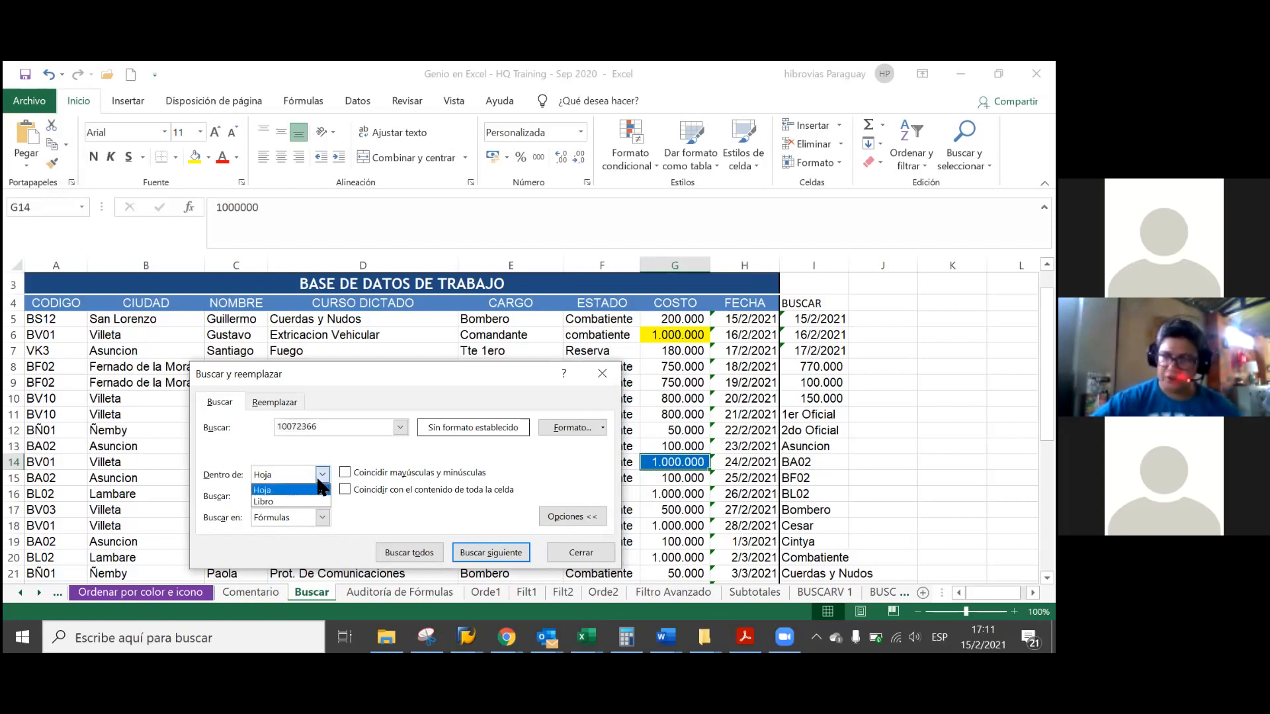
{"action": "left_click", "coordinate": [318, 482]}
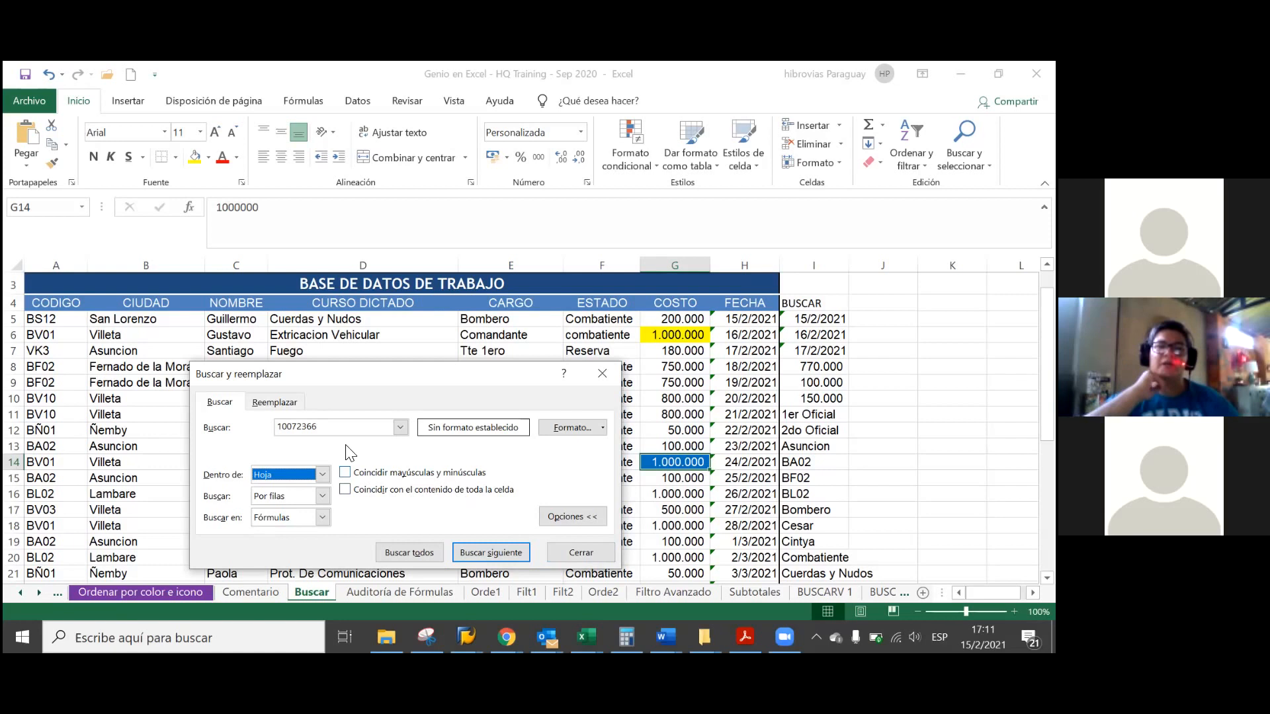
{"action": "left_click_drag", "start_coordinate": [324, 427], "coordinate": [271, 437]}
{"action": "type", "text": "asunción"}
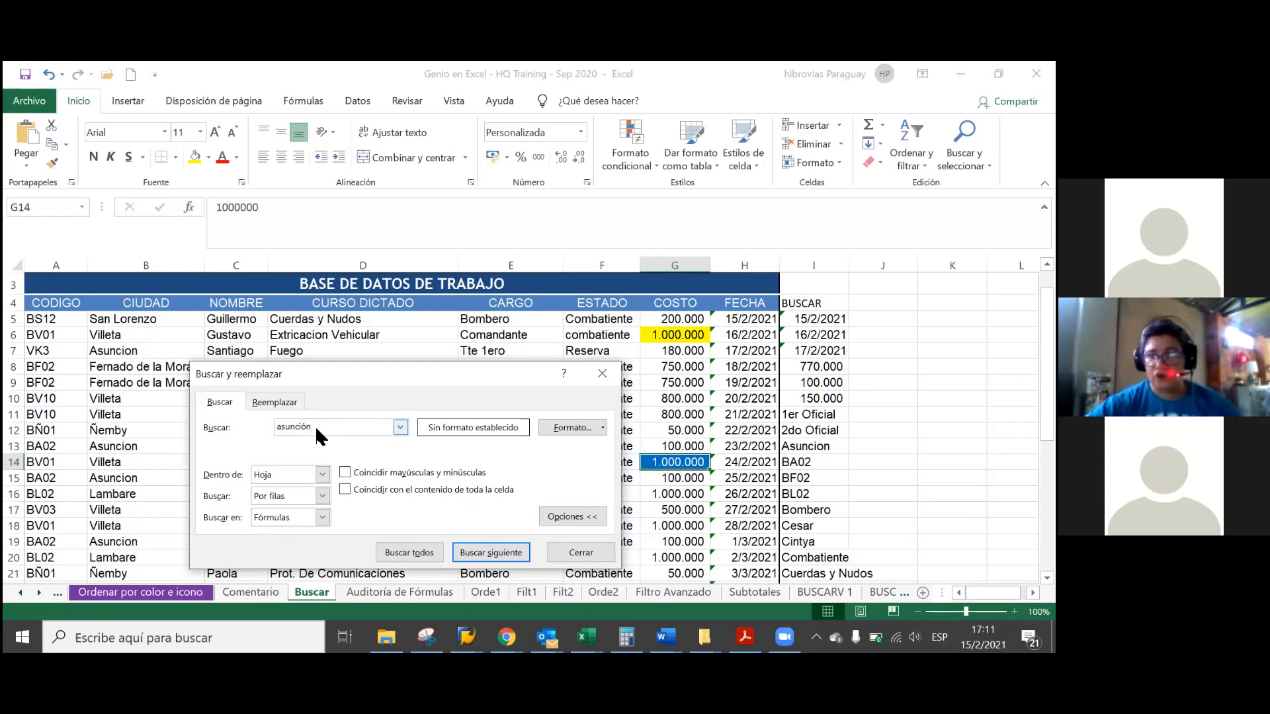
{"action": "left_click", "coordinate": [422, 550]}
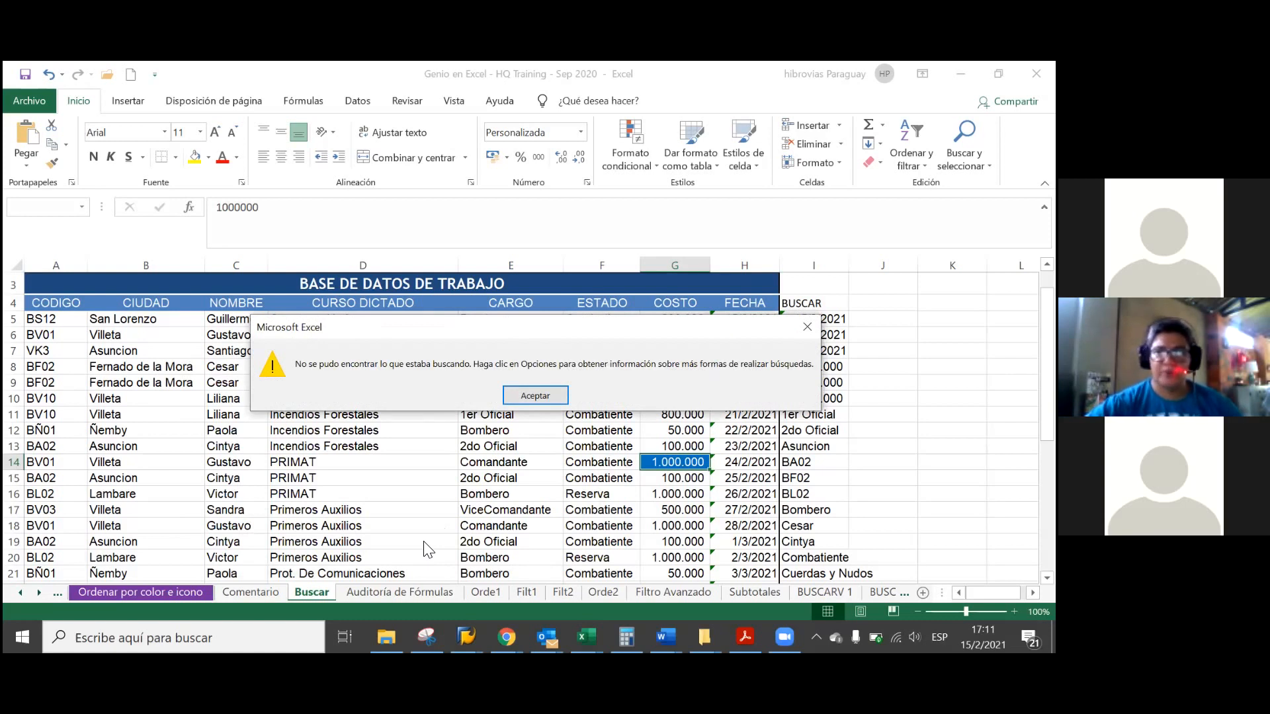
{"action": "left_click", "coordinate": [526, 394]}
Change the search term to "asuncion" without the accent and find all matches in the sheet.
{"action": "left_click", "coordinate": [308, 431]}
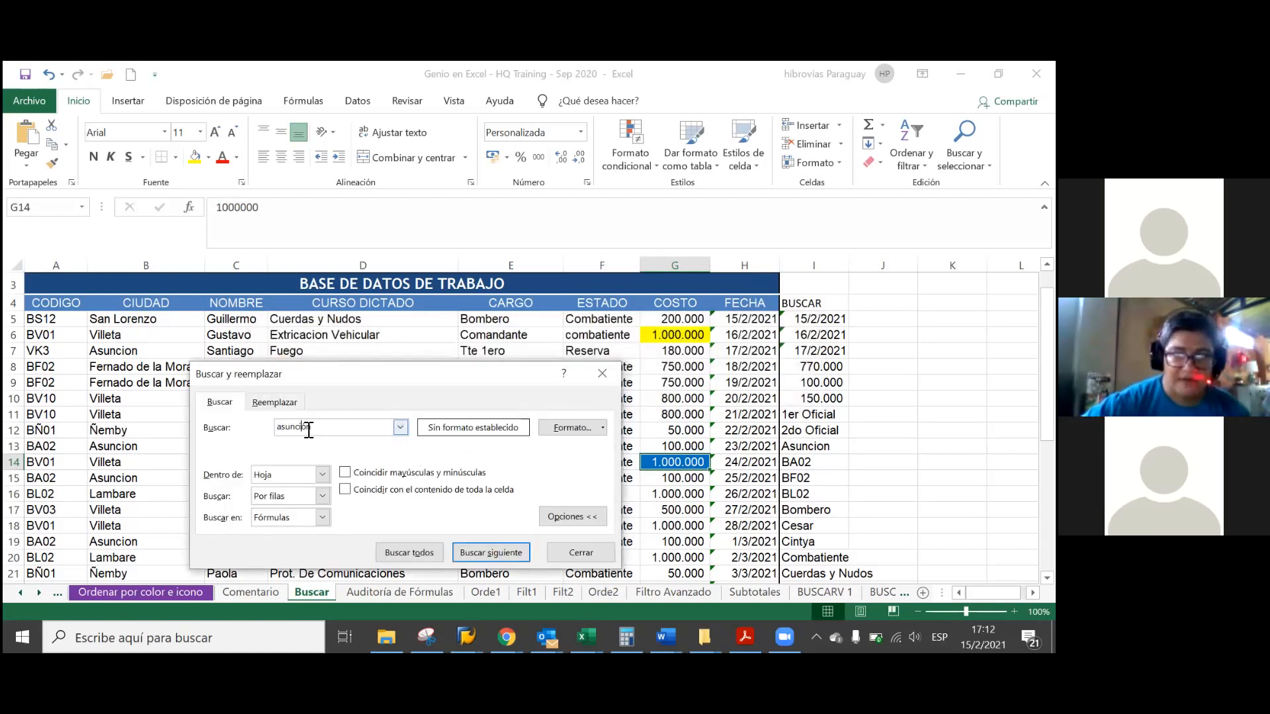
{"action": "key", "text": "BackSpace"}
{"action": "type", "text": "on"}
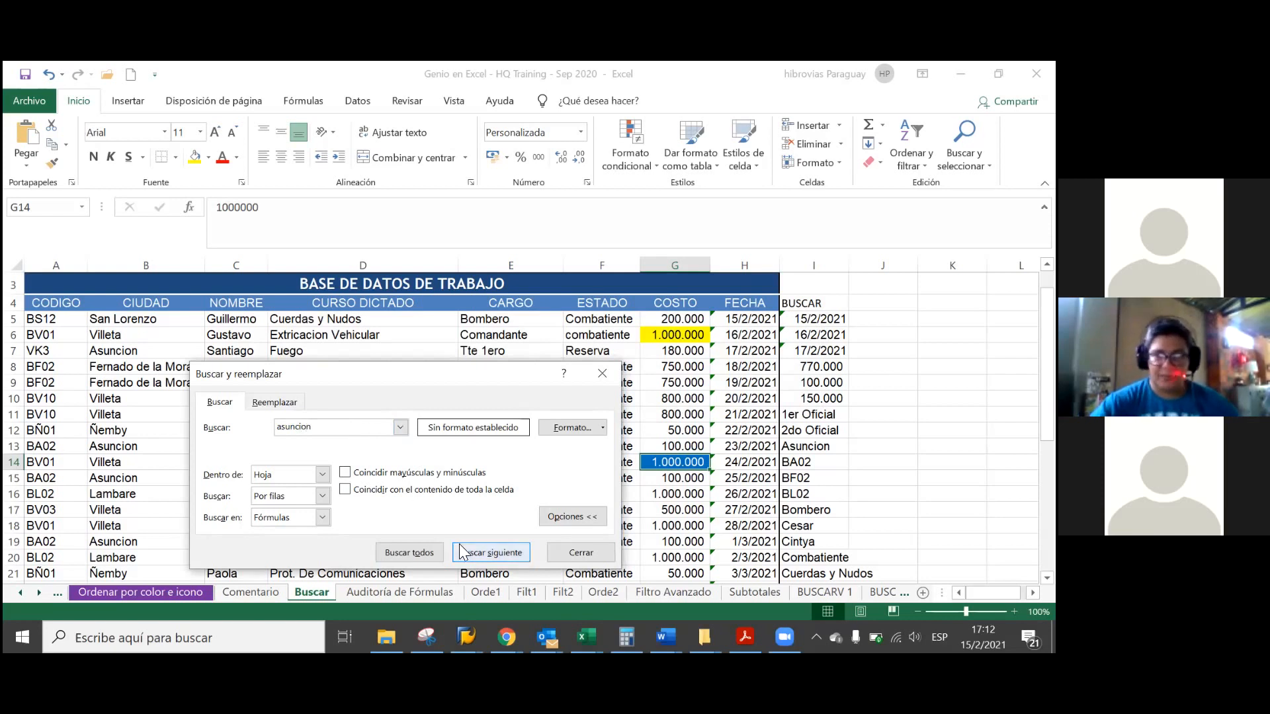
{"action": "left_click", "coordinate": [421, 551]}
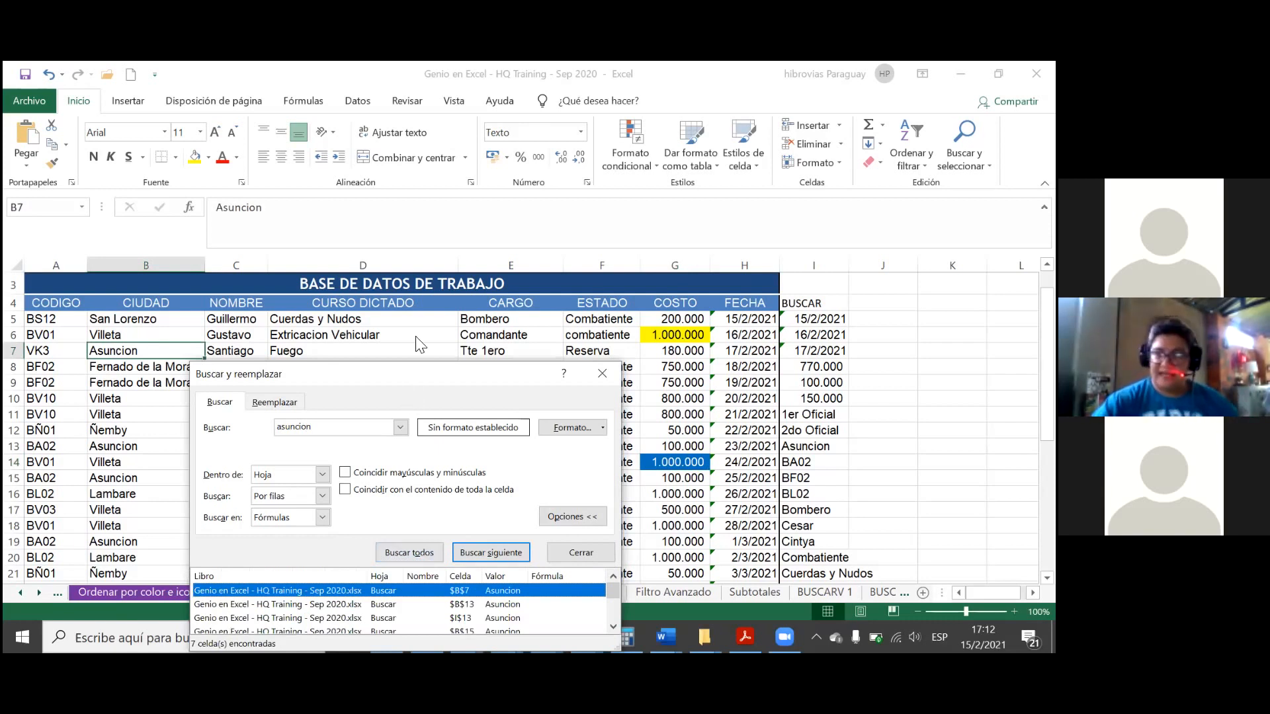
Move the Find dialog higher on the sheet and look through the whole list of found cells.
{"action": "left_click_drag", "start_coordinate": [408, 374], "coordinate": [475, 188]}
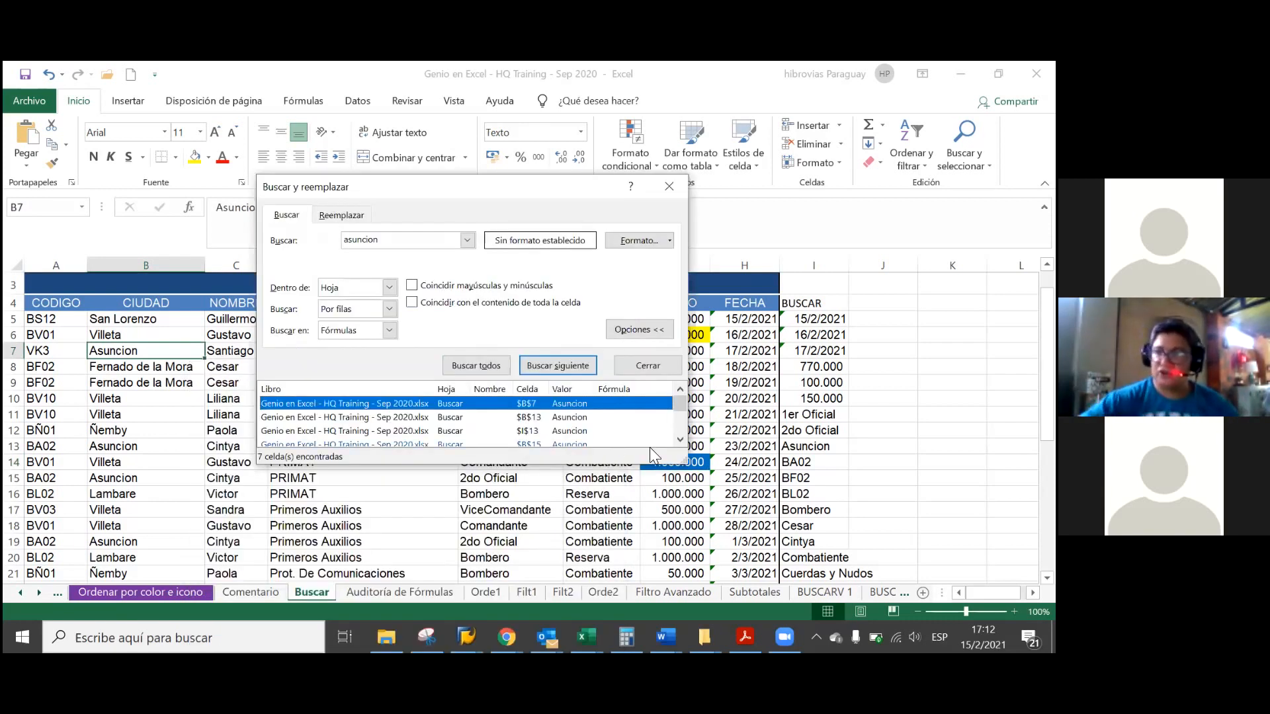
{"action": "left_click", "coordinate": [679, 439]}
{"action": "left_click", "coordinate": [680, 439]}
{"action": "left_click", "coordinate": [680, 439]}
{"action": "left_click", "coordinate": [680, 439]}
{"action": "left_click_drag", "start_coordinate": [679, 423], "coordinate": [676, 397]}
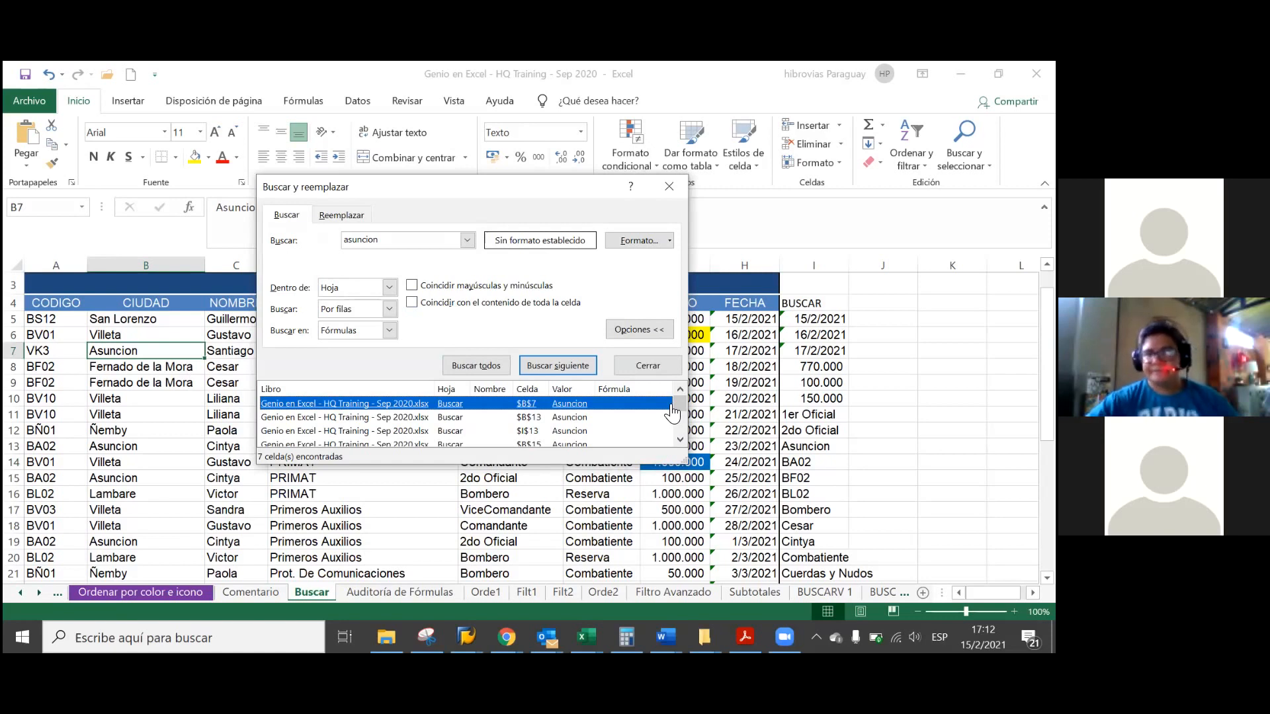
Set the search scope to the whole workbook (Libro), find all "asuncion" matches and enlarge the results list.
{"action": "left_click", "coordinate": [389, 287]}
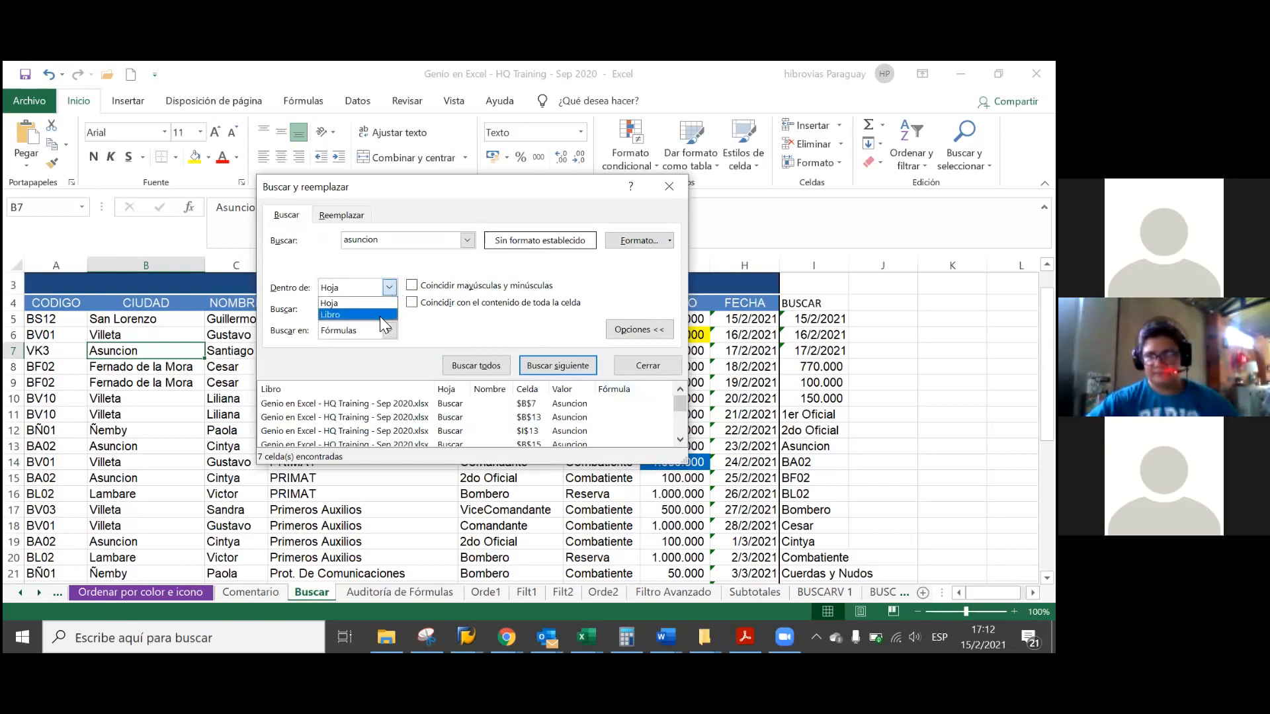
{"action": "left_click", "coordinate": [371, 315]}
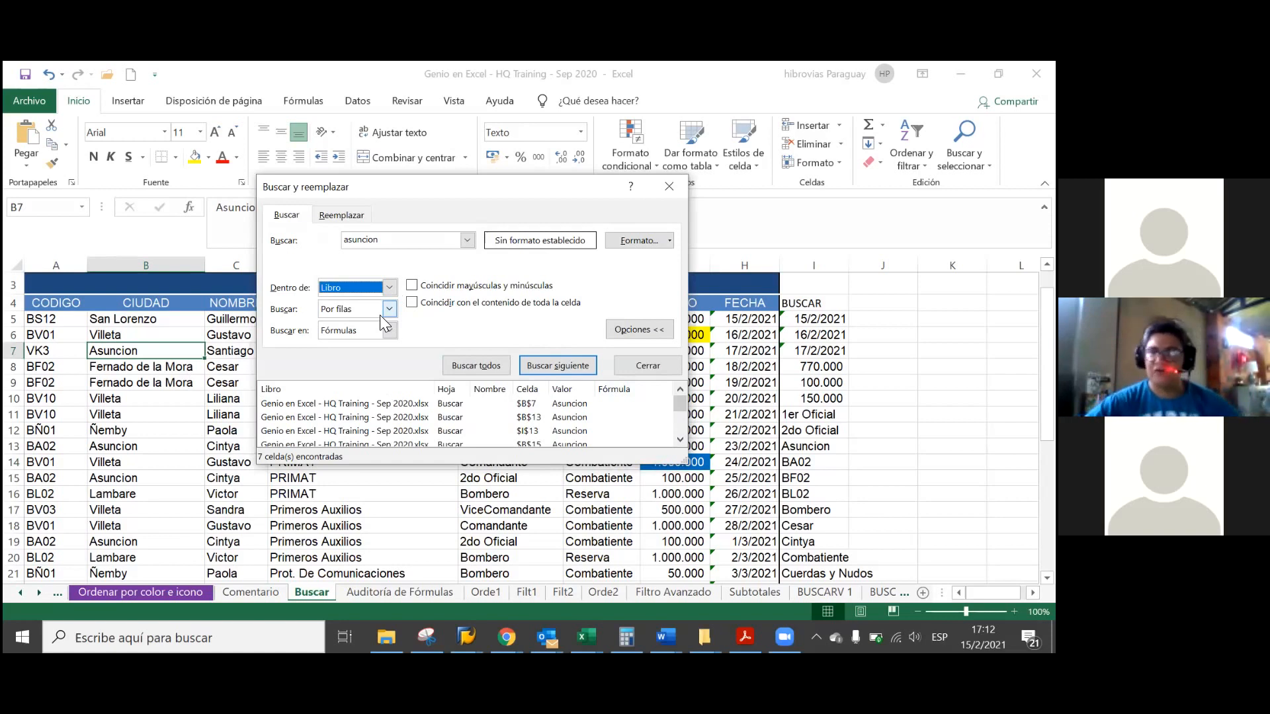
{"action": "left_click", "coordinate": [459, 363]}
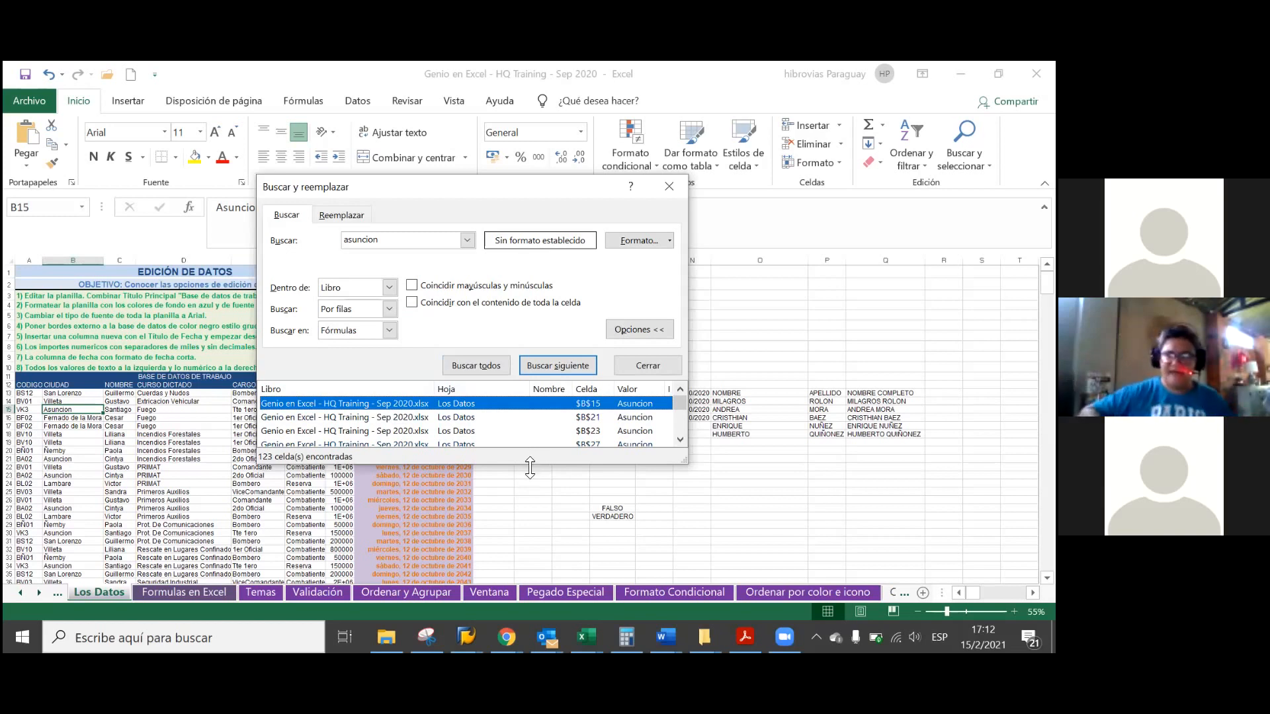
{"action": "left_click_drag", "start_coordinate": [531, 469], "coordinate": [534, 534]}
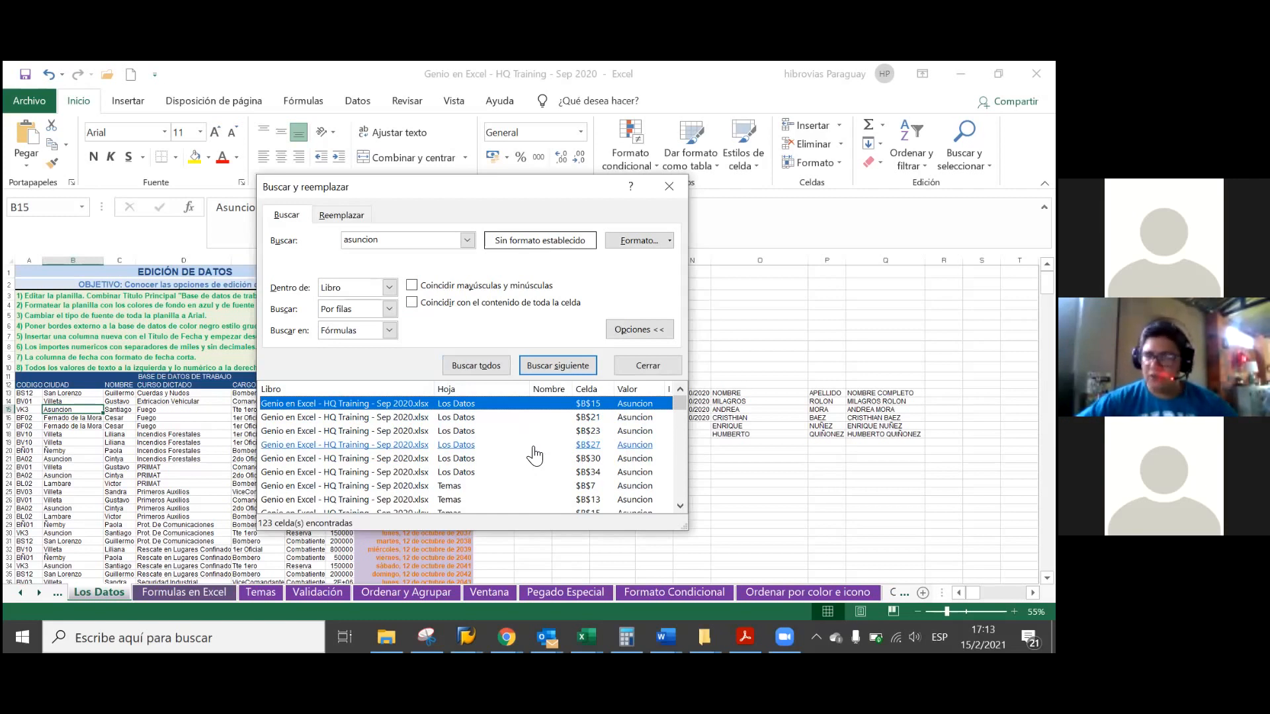
Visit the listed matches in order, from B21 through B34 on Los Datos to B7 on Temas.
{"action": "left_click", "coordinate": [467, 418]}
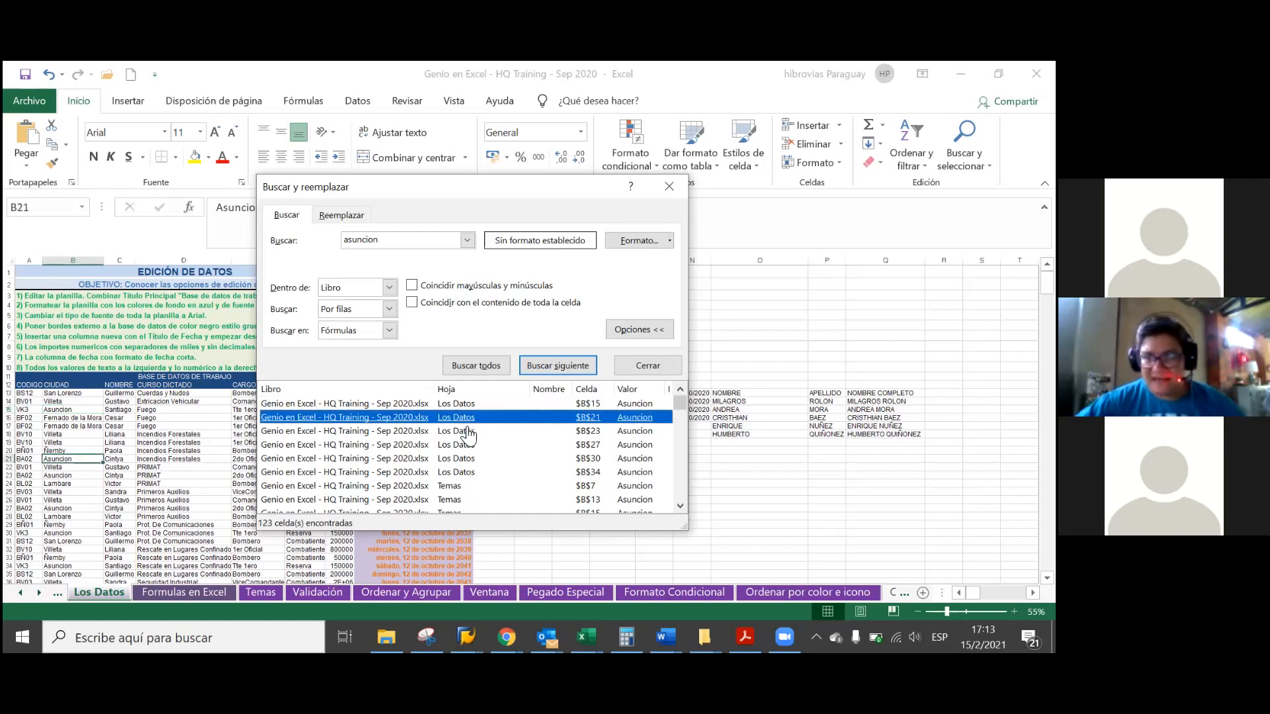
{"action": "left_click", "coordinate": [467, 431]}
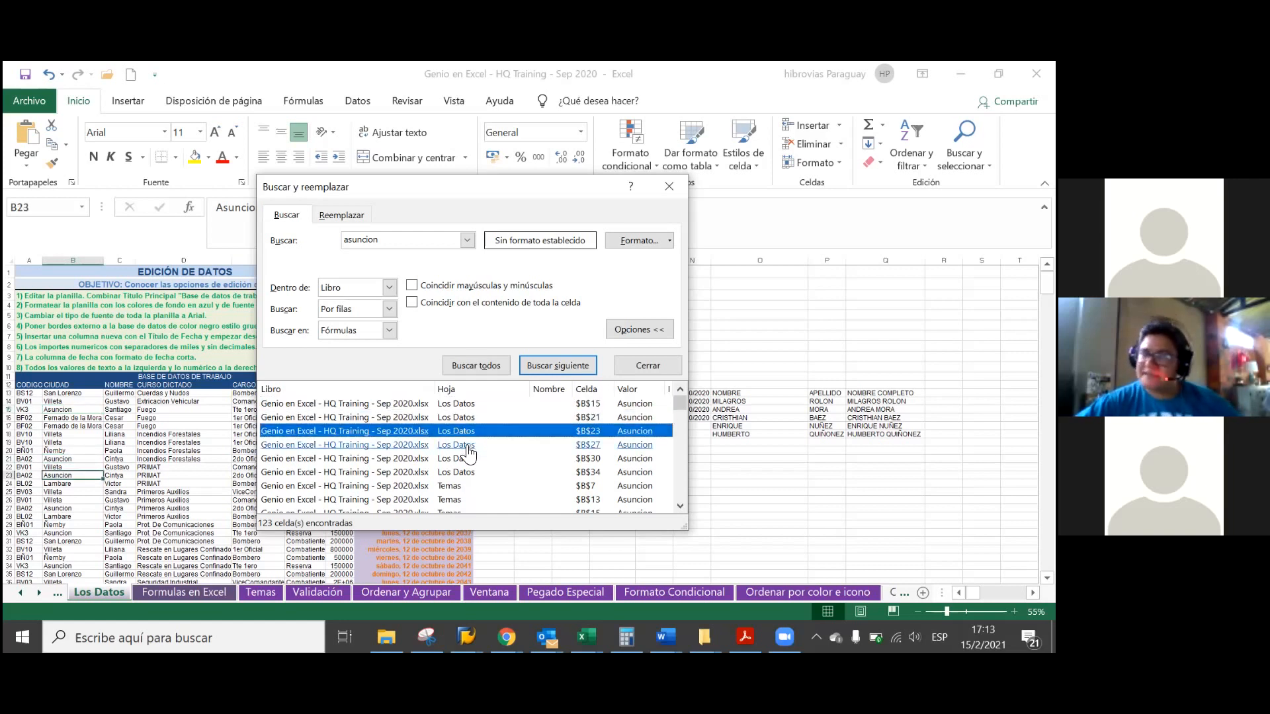
{"action": "left_click", "coordinate": [468, 445]}
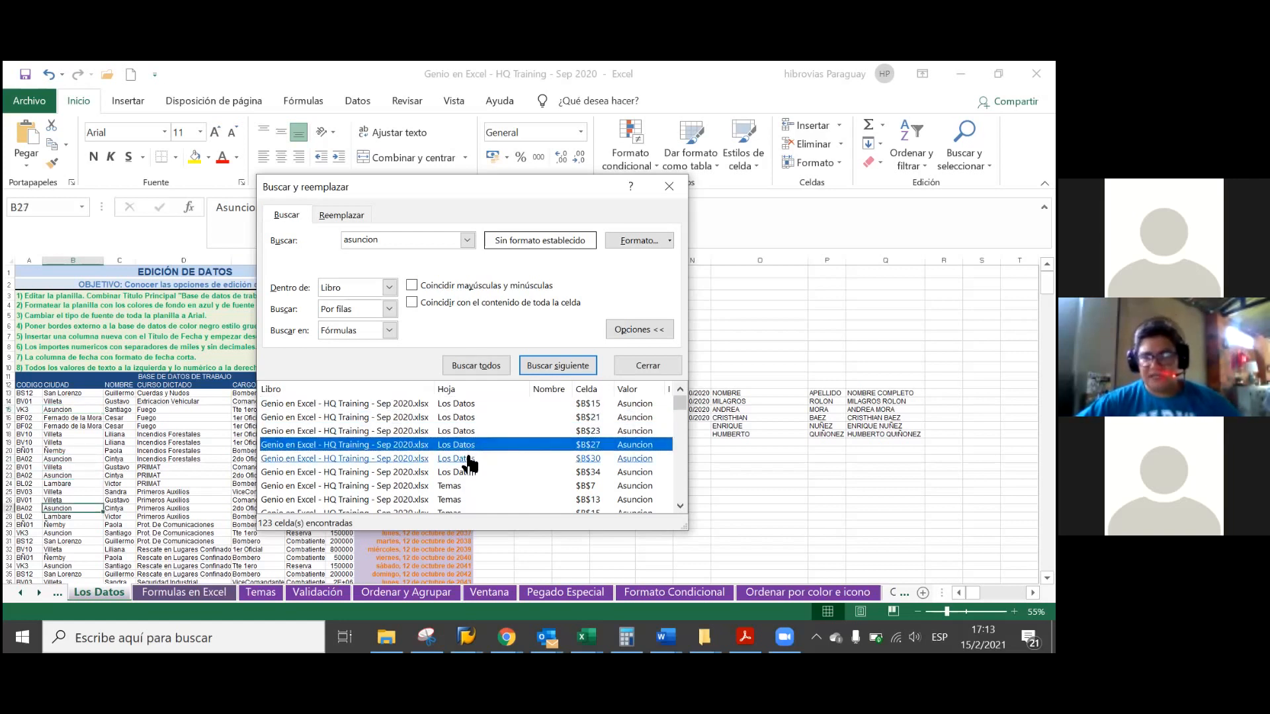
{"action": "left_click", "coordinate": [468, 459]}
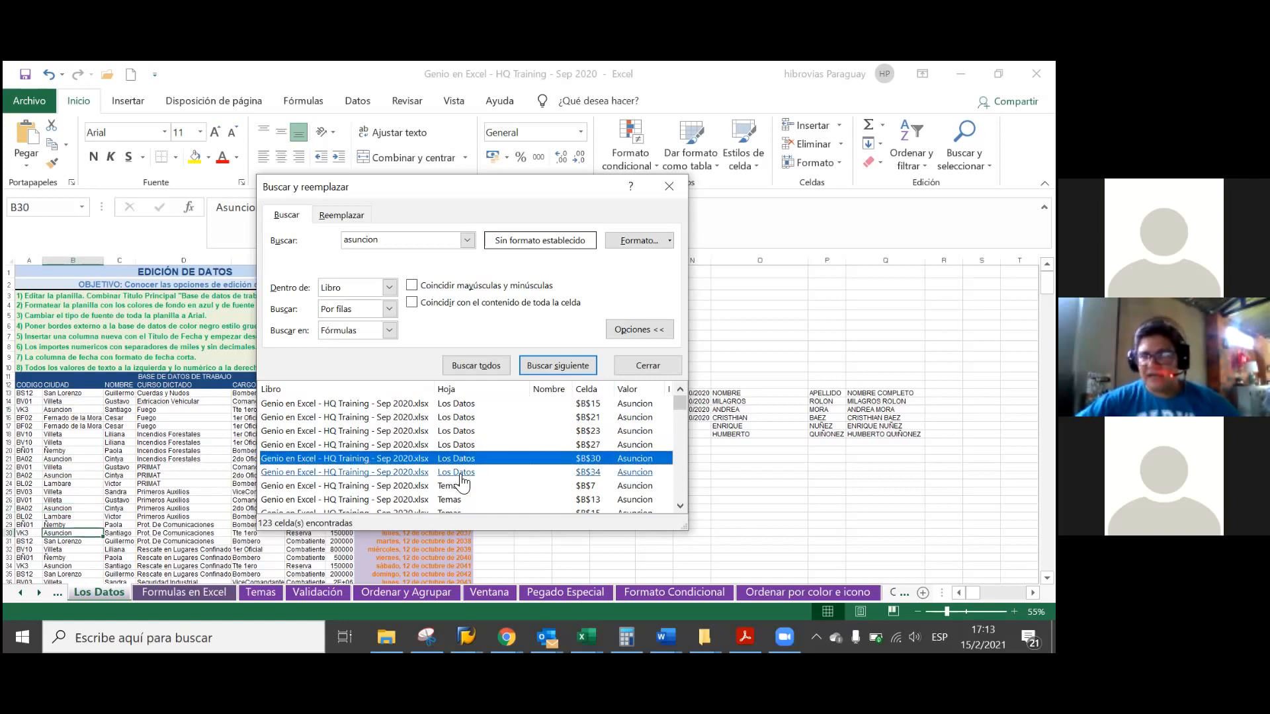
{"action": "left_click", "coordinate": [461, 474]}
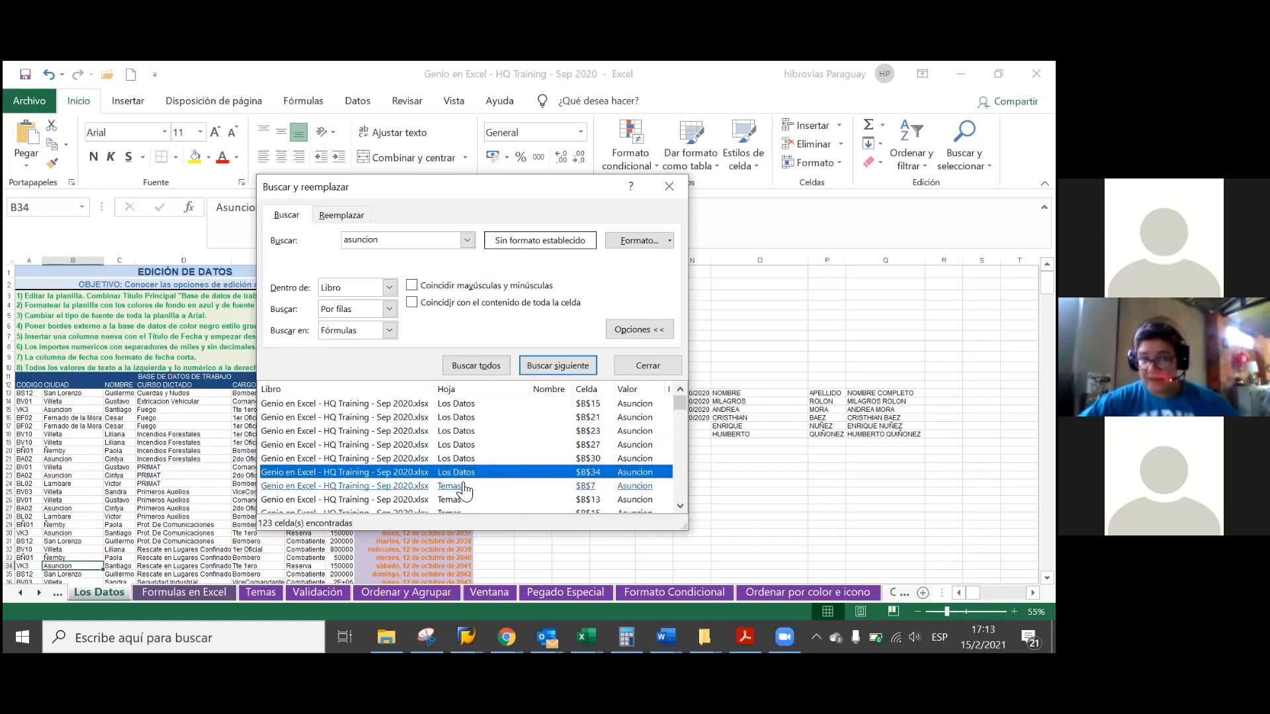
{"action": "left_click", "coordinate": [465, 488]}
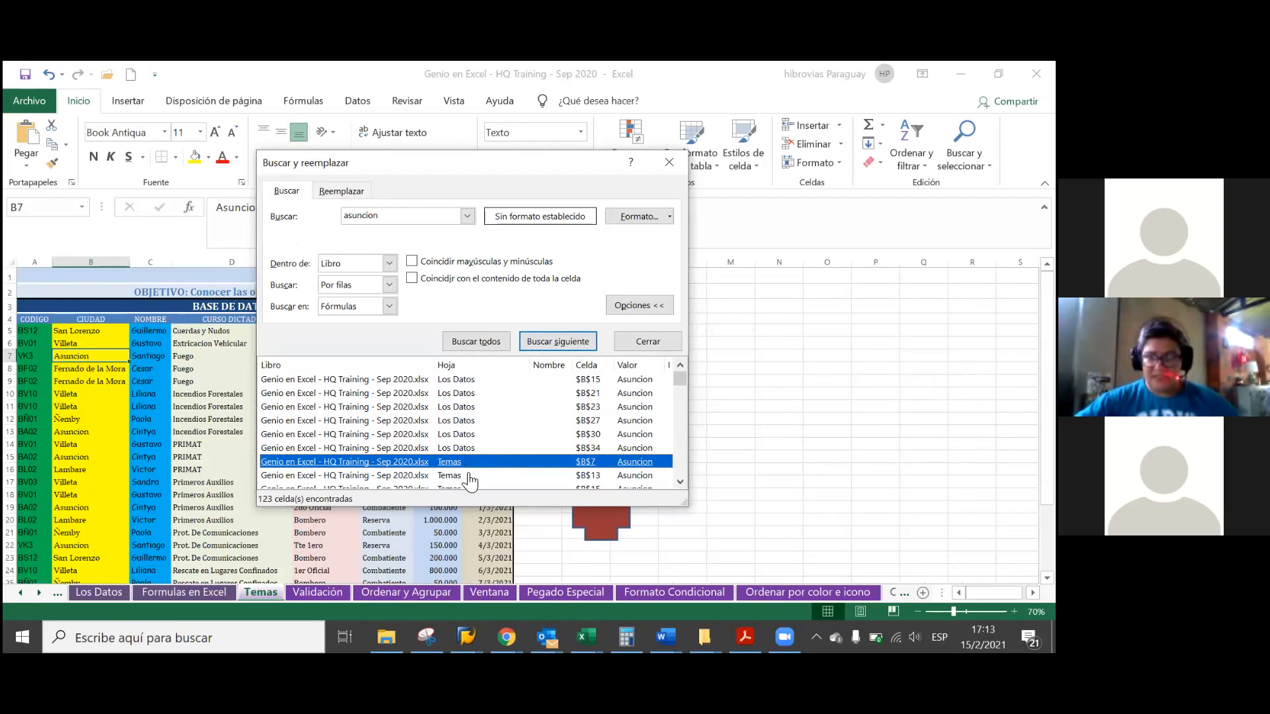
Visit the listed "asuncion" matches B13, B15 and B19 on the Temas sheet.
{"action": "left_click", "coordinate": [468, 476]}
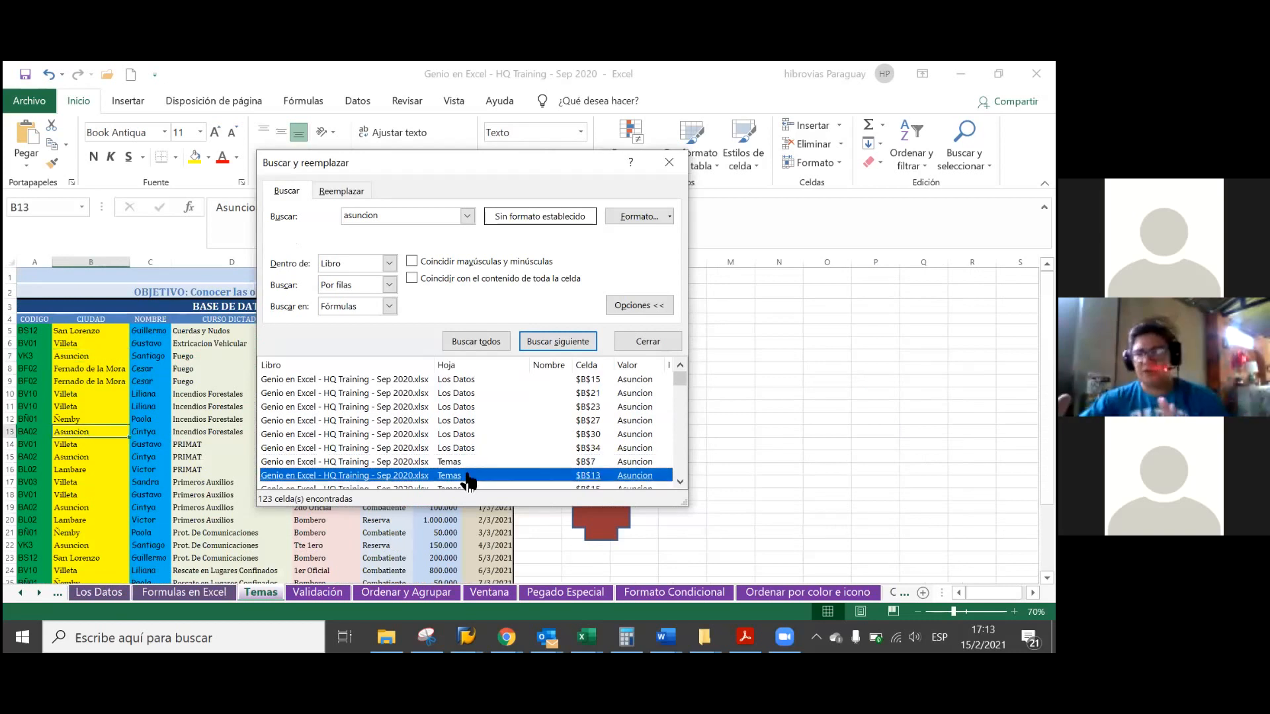
{"action": "left_click_drag", "start_coordinate": [680, 378], "coordinate": [679, 383]}
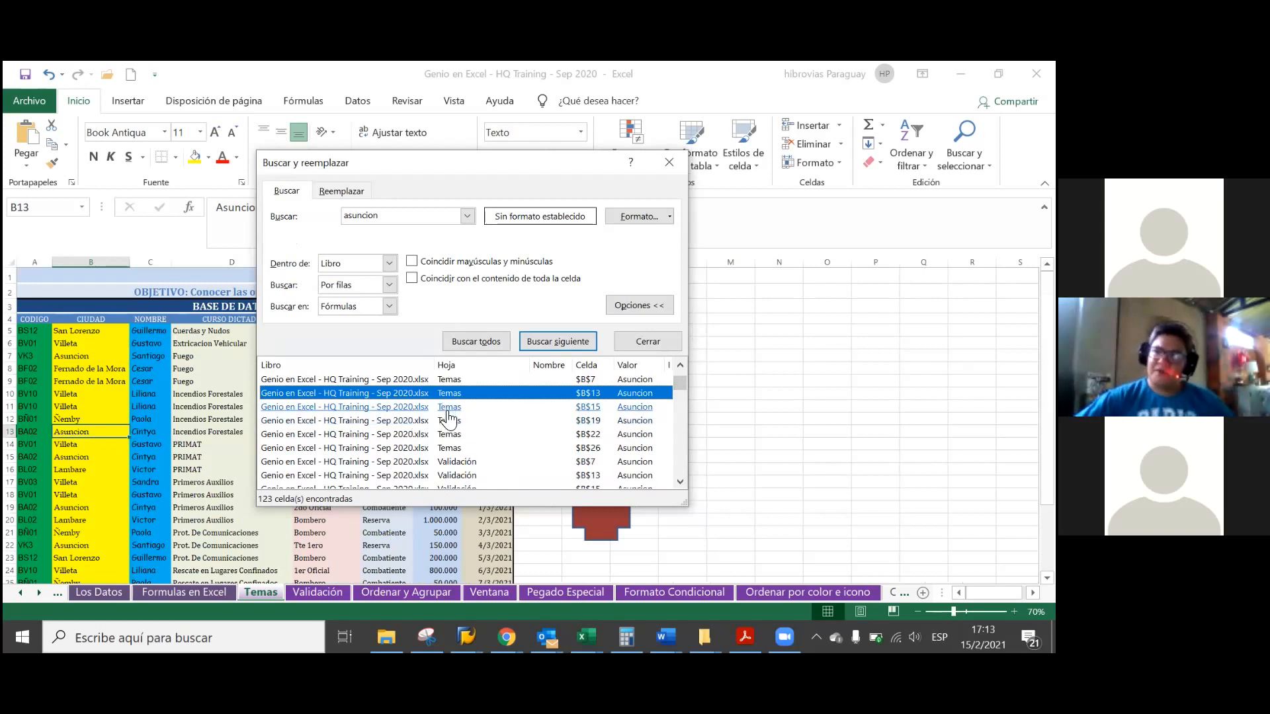
{"action": "left_click", "coordinate": [449, 415]}
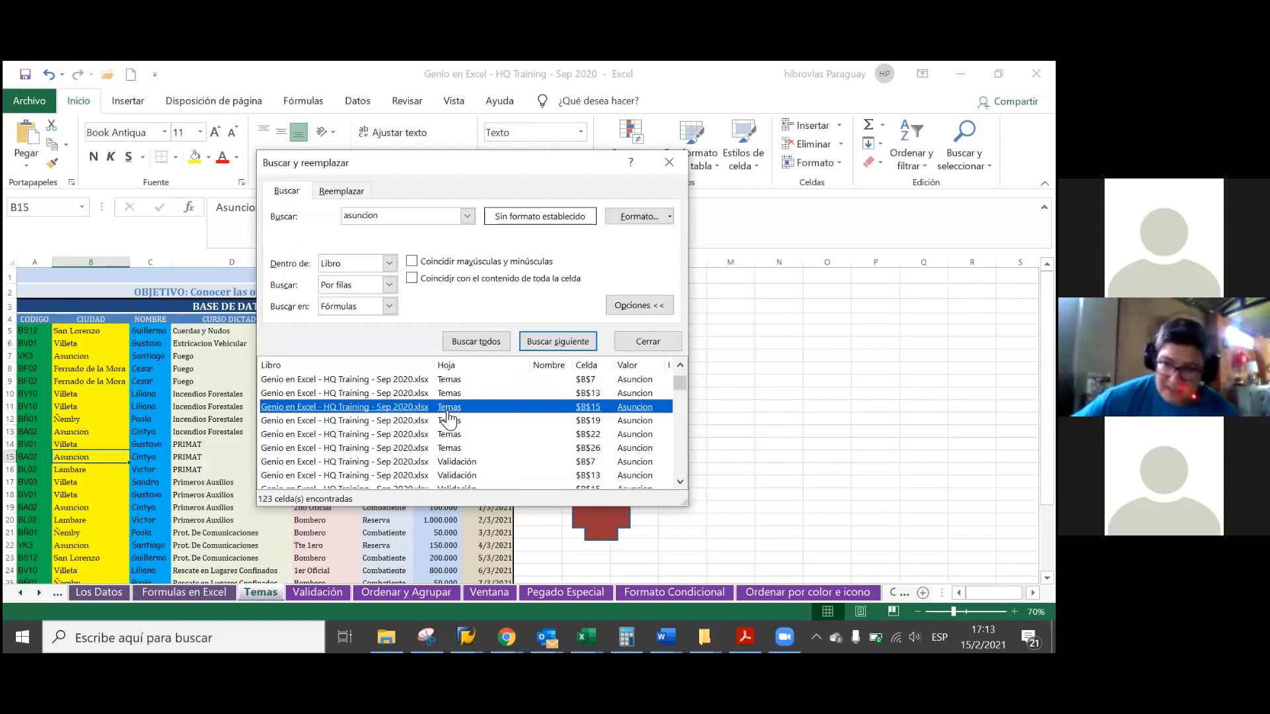
{"action": "left_click", "coordinate": [449, 422]}
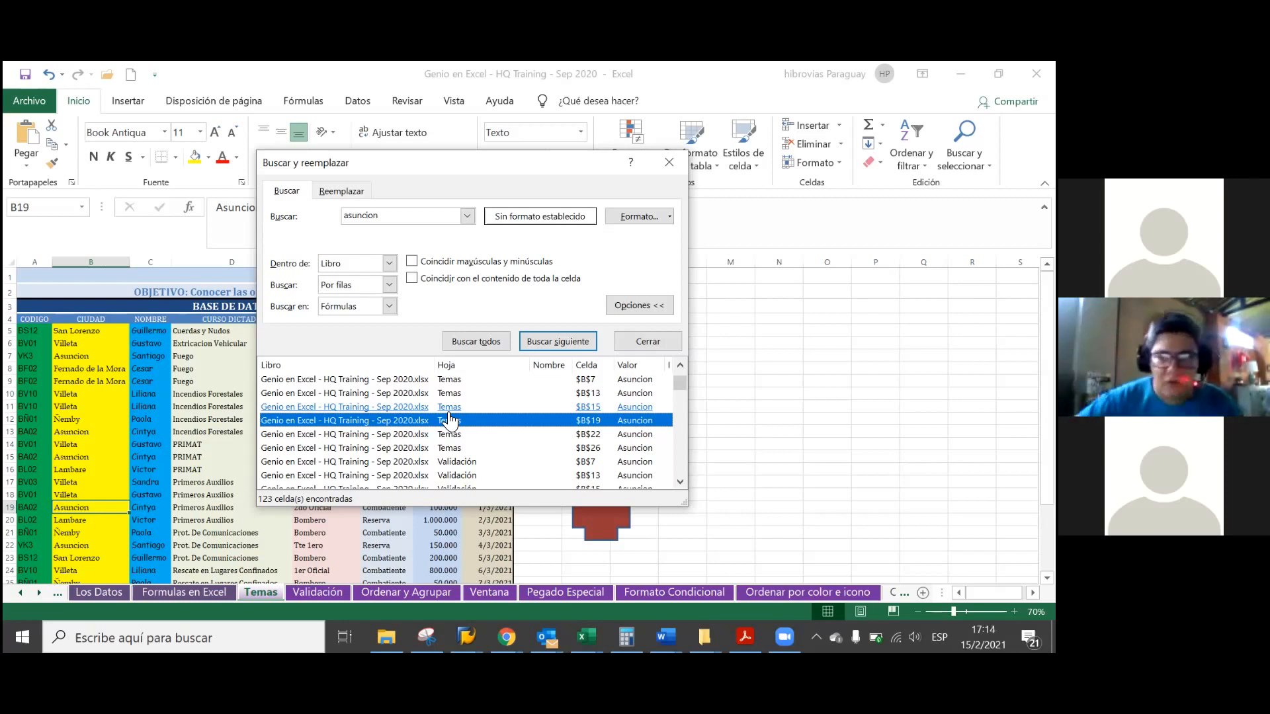
Look through the whole workbook results list and go to the match in B7 on the Buscar sheet.
{"action": "left_click_drag", "start_coordinate": [679, 383], "coordinate": [621, 370]}
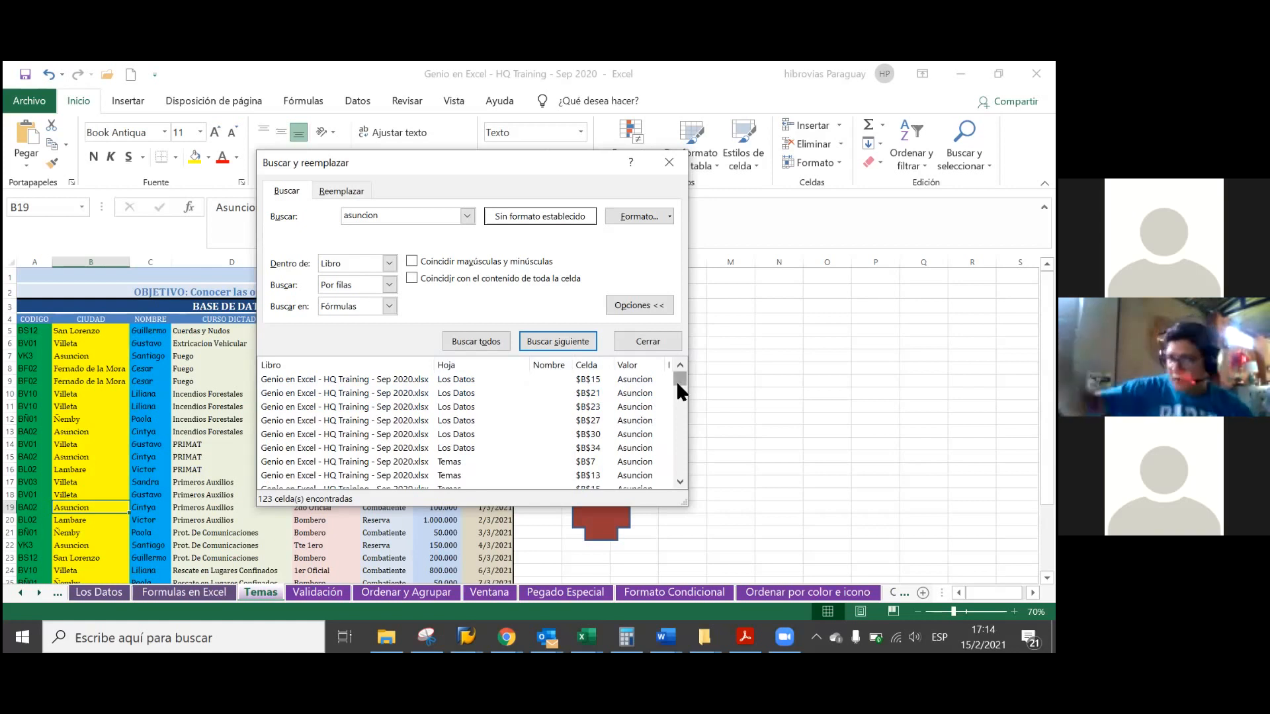
{"action": "left_click_drag", "start_coordinate": [676, 379], "coordinate": [681, 475]}
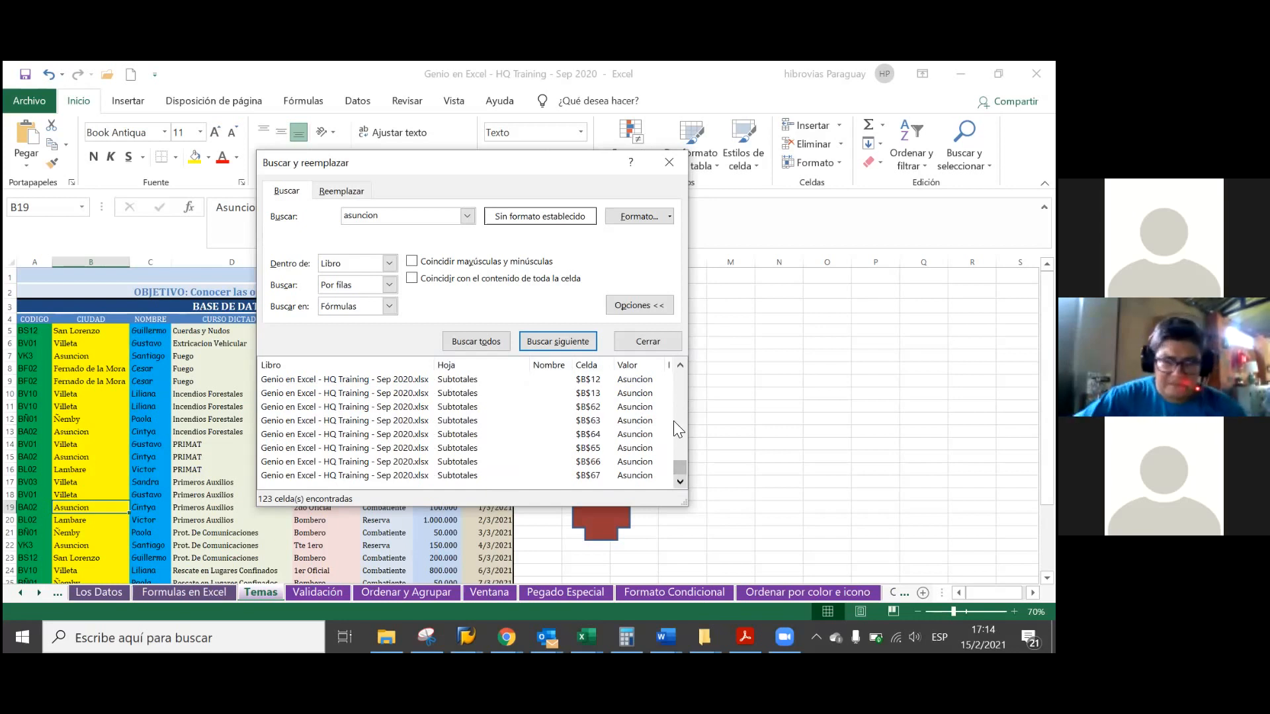
{"action": "left_click", "coordinate": [680, 362]}
{"action": "left_click", "coordinate": [680, 362]}
{"action": "left_click", "coordinate": [680, 362]}
{"action": "left_click", "coordinate": [679, 361]}
{"action": "left_click", "coordinate": [680, 362]}
{"action": "left_click", "coordinate": [680, 362]}
{"action": "left_click", "coordinate": [680, 362]}
{"action": "left_click", "coordinate": [680, 361]}
{"action": "left_click", "coordinate": [679, 361]}
{"action": "left_click", "coordinate": [680, 362]}
{"action": "left_click", "coordinate": [680, 362]}
{"action": "left_click", "coordinate": [680, 362]}
{"action": "left_click", "coordinate": [680, 362]}
{"action": "left_click", "coordinate": [680, 361]}
{"action": "left_click", "coordinate": [679, 362]}
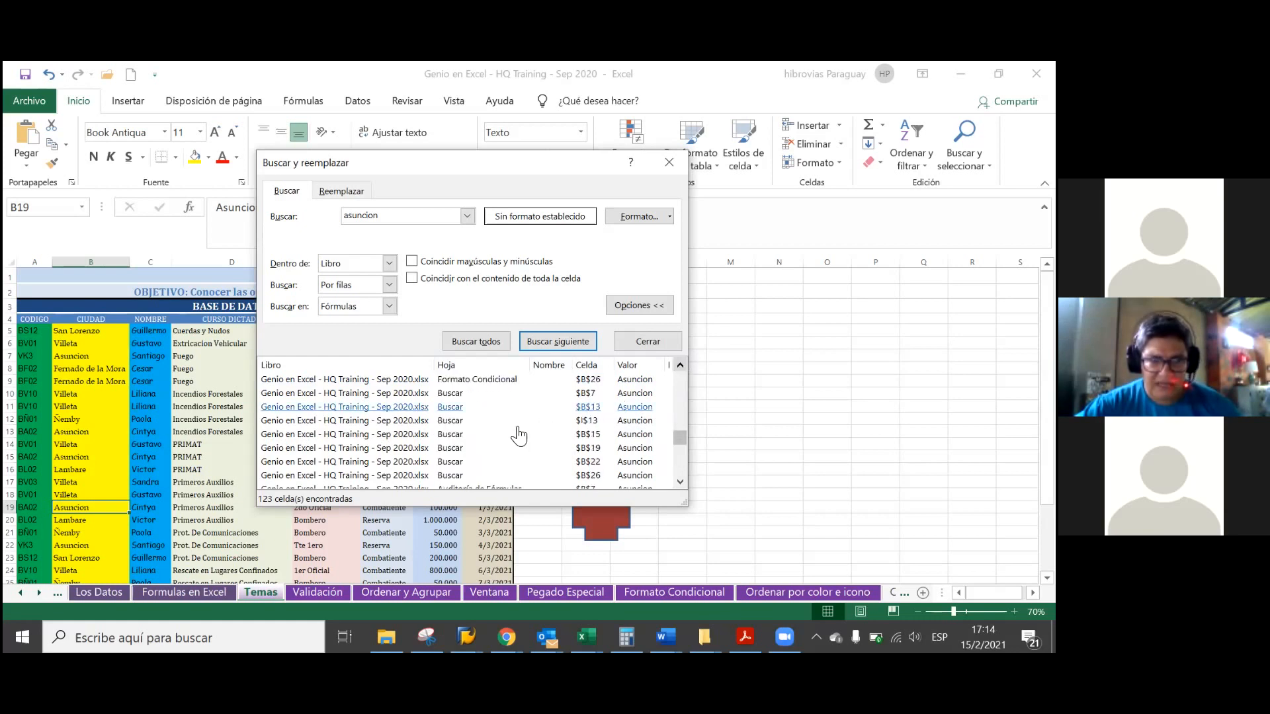
{"action": "left_click", "coordinate": [447, 395]}
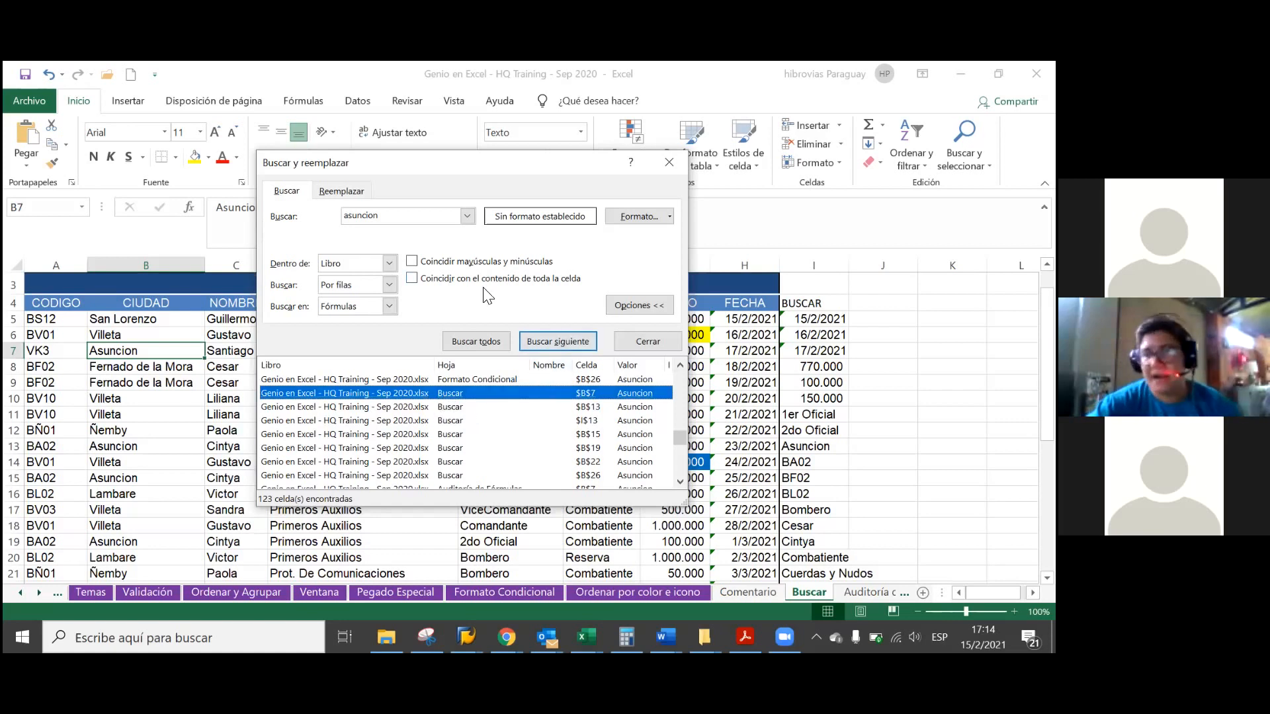
Limit the search scope to the current sheet (Hoja) and review the search-order and look-in choices, keeping Por filas and Fórmulas.
{"action": "left_click", "coordinate": [389, 263]}
{"action": "left_click", "coordinate": [390, 278]}
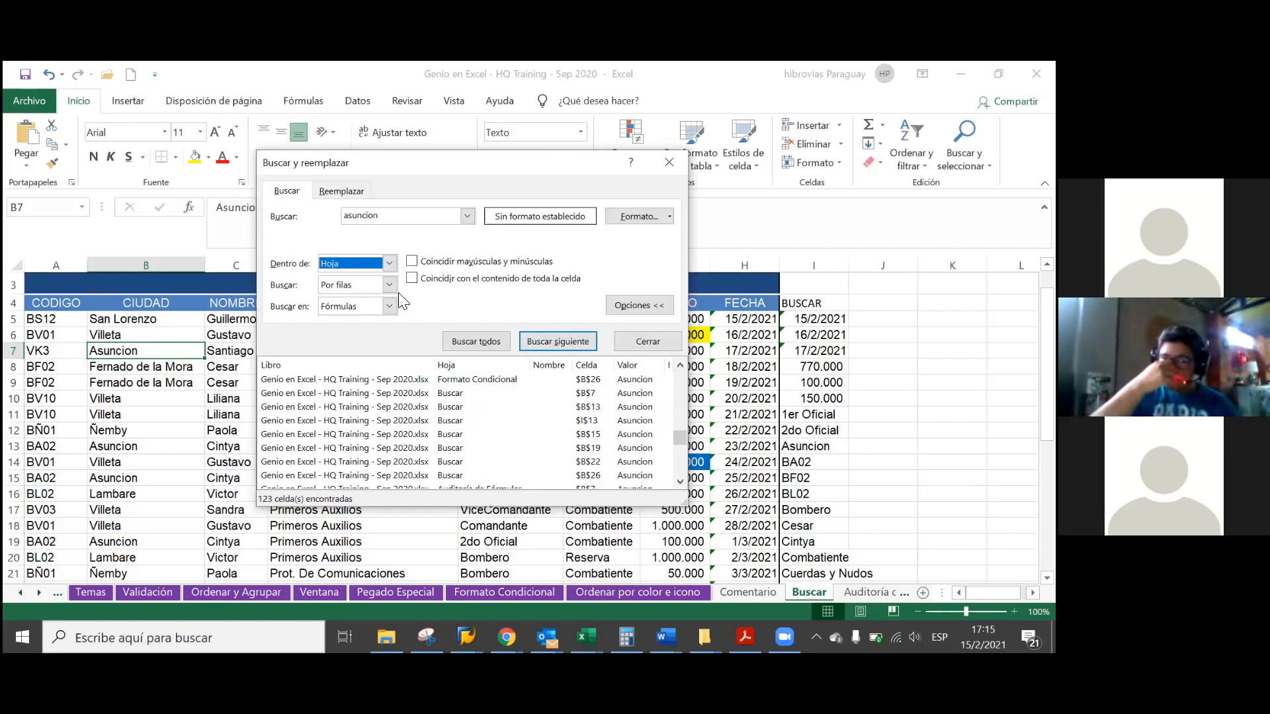
{"action": "left_click", "coordinate": [389, 285]}
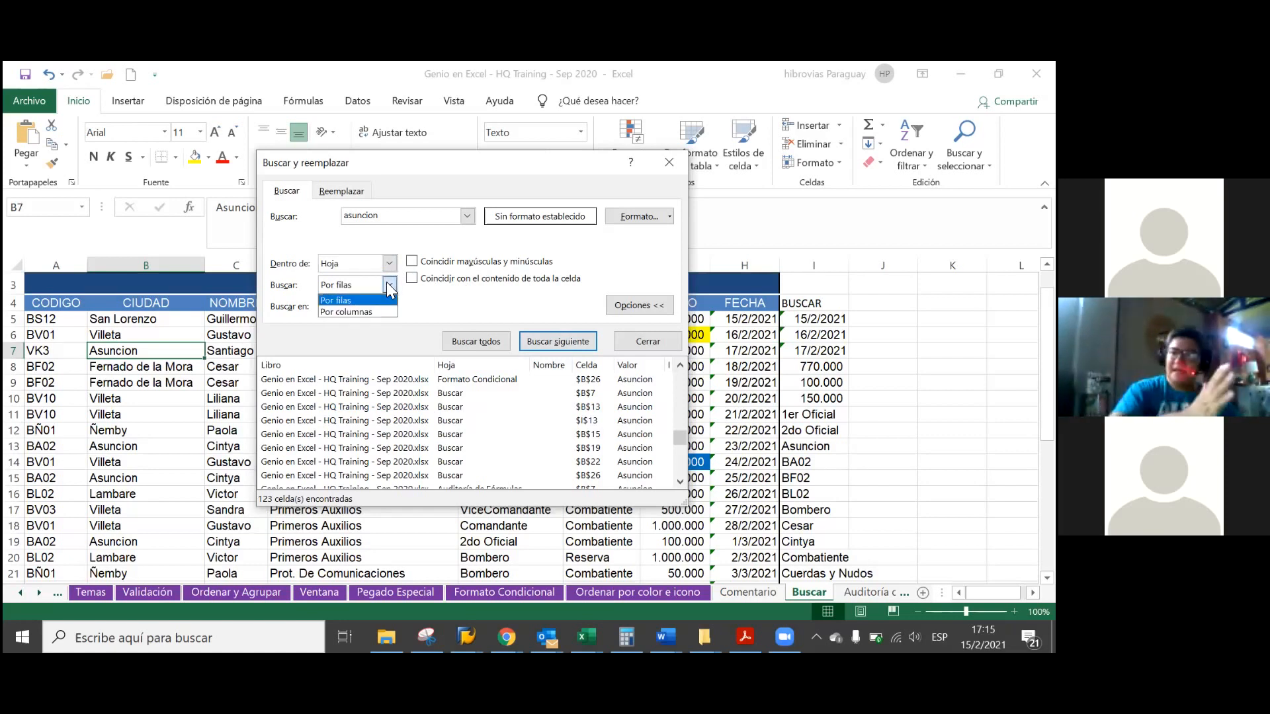
{"action": "left_click", "coordinate": [389, 285]}
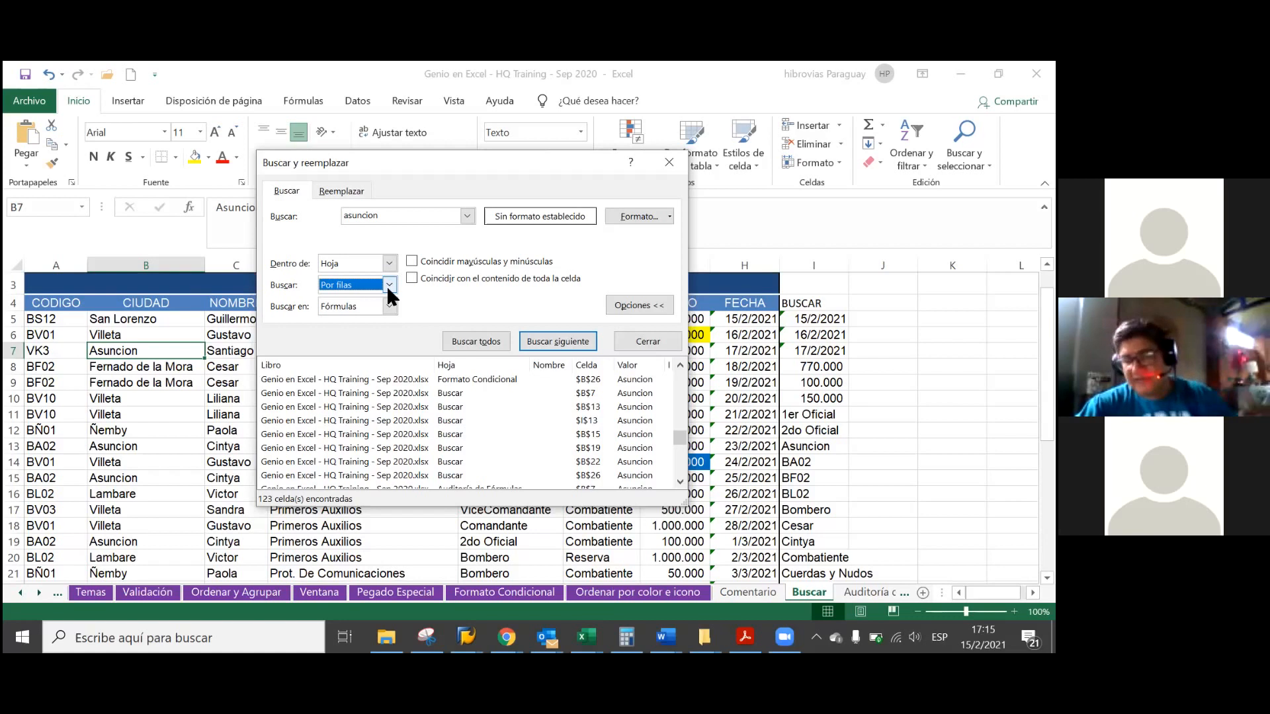
{"action": "left_click", "coordinate": [389, 285]}
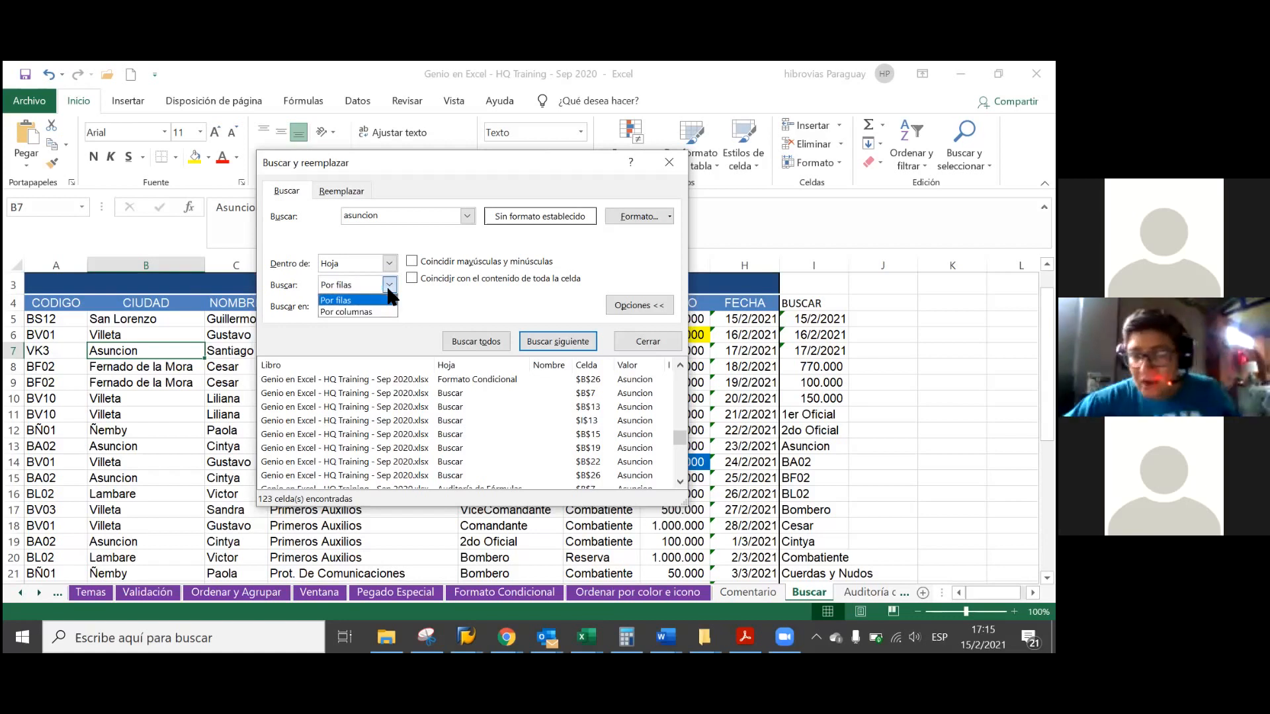
{"action": "left_click", "coordinate": [388, 290]}
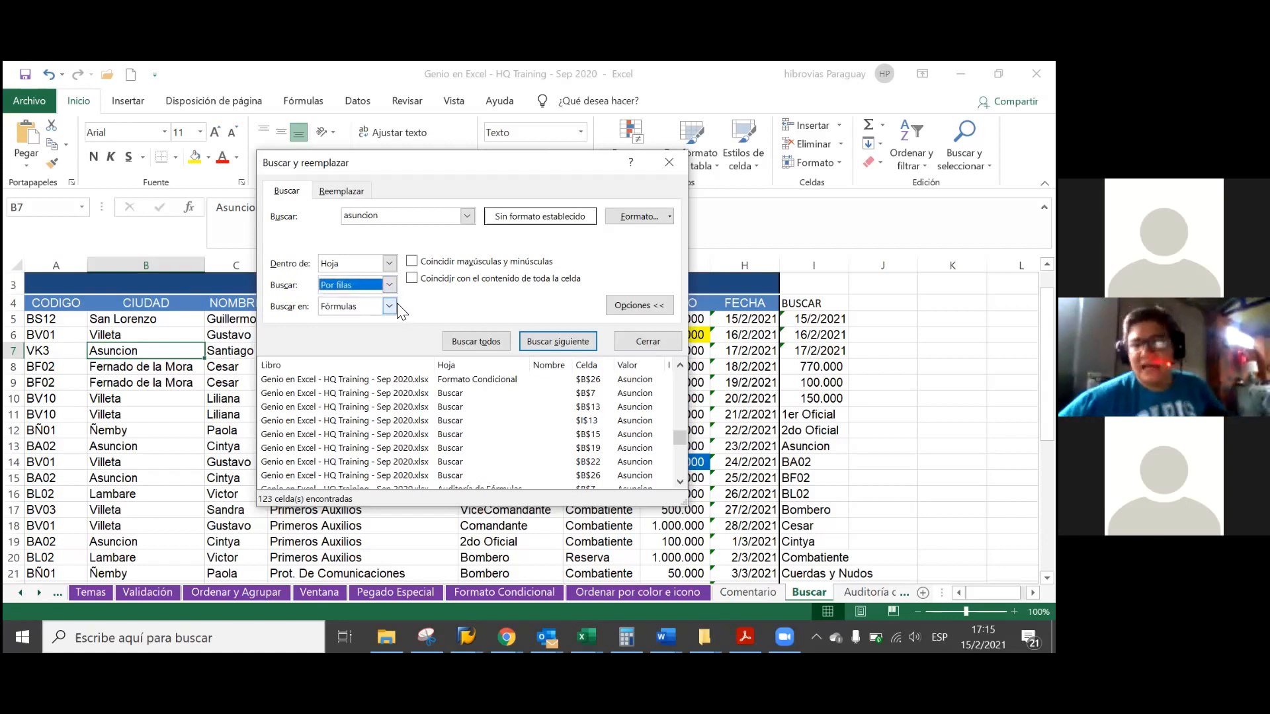
{"action": "left_click", "coordinate": [396, 302]}
{"action": "left_click", "coordinate": [397, 303]}
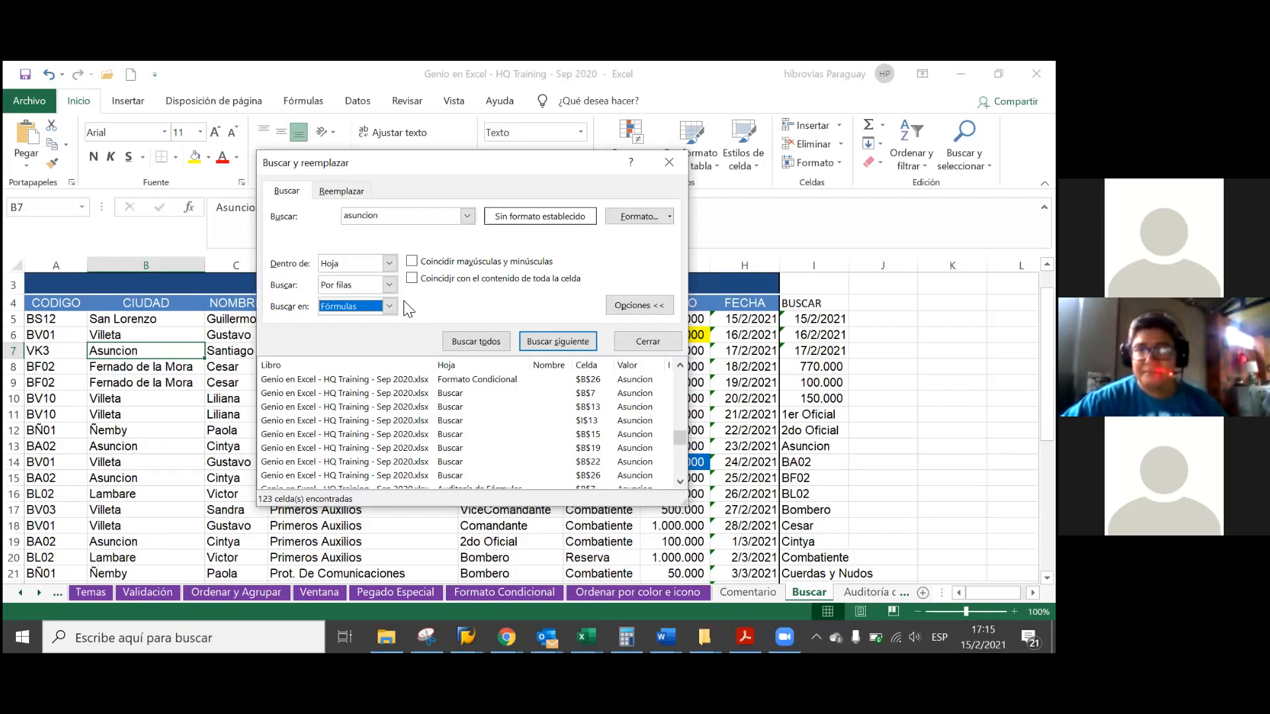
{"action": "left_click", "coordinate": [390, 306]}
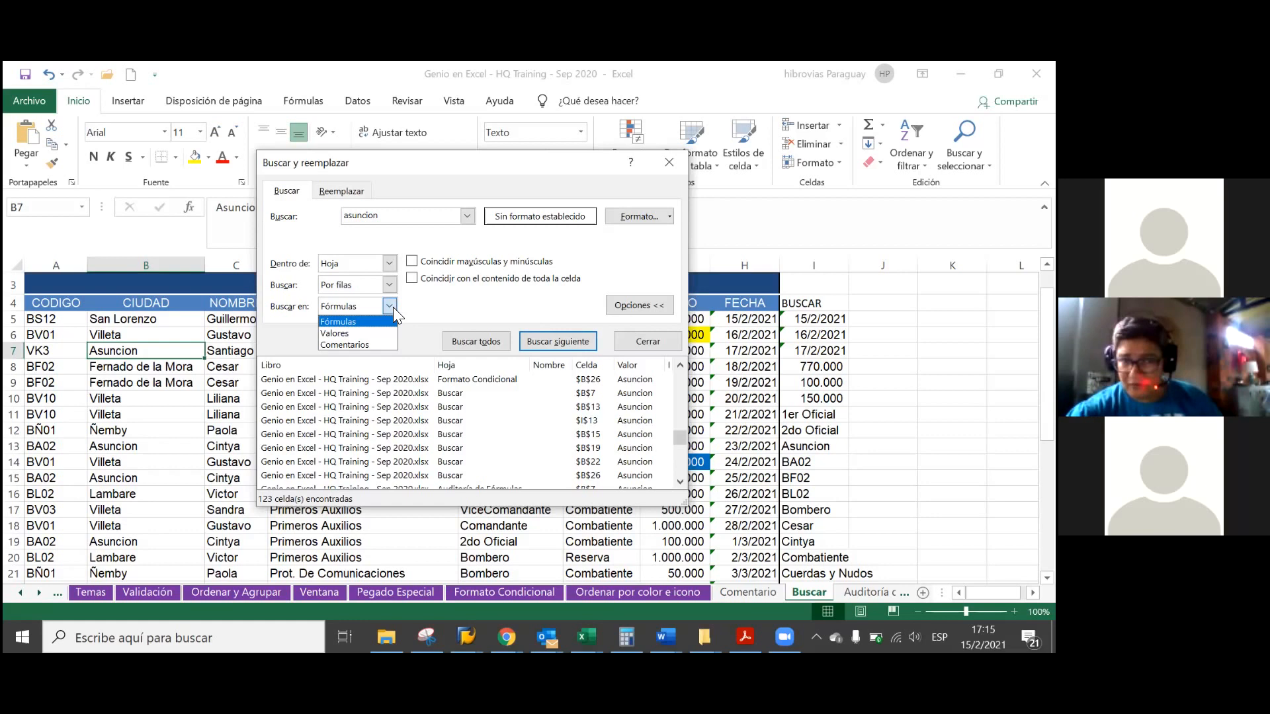
{"action": "left_click", "coordinate": [393, 307]}
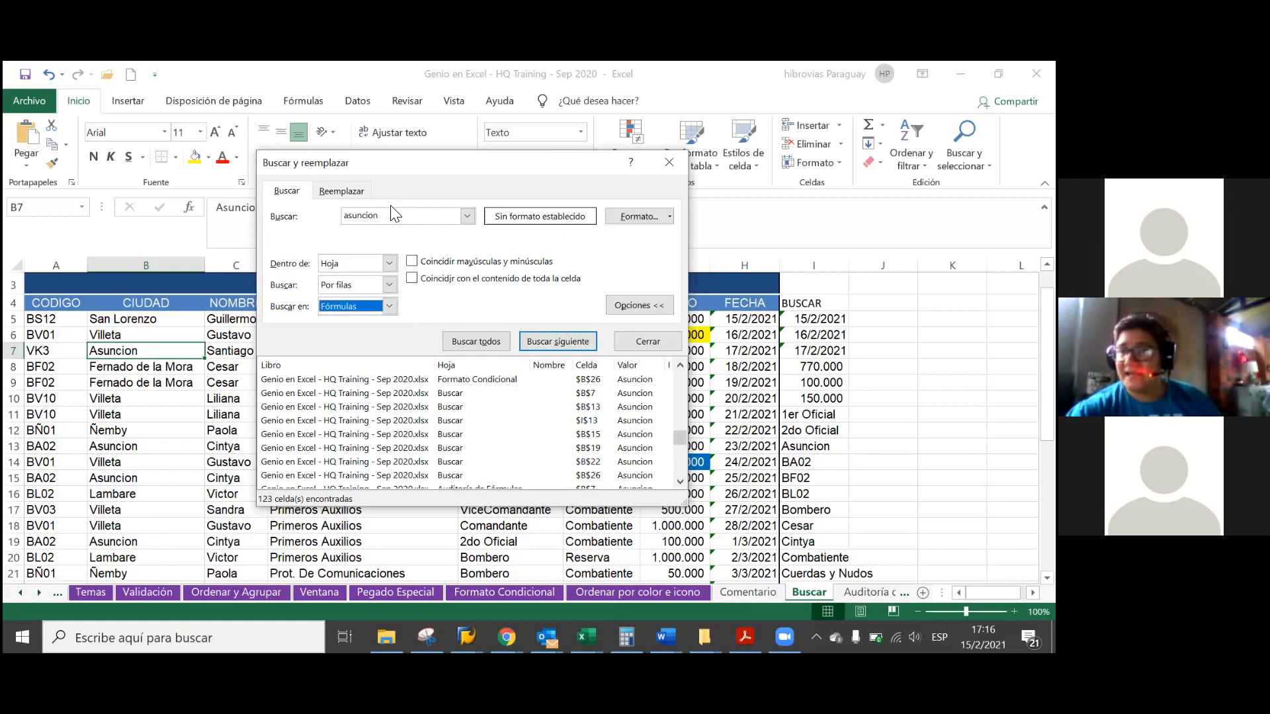
Find all cells containing 50000 on the Buscar sheet and visit the matches G12, I10 and G17.
{"action": "left_click_drag", "start_coordinate": [382, 218], "coordinate": [335, 213]}
{"action": "type", "text": "50000"}
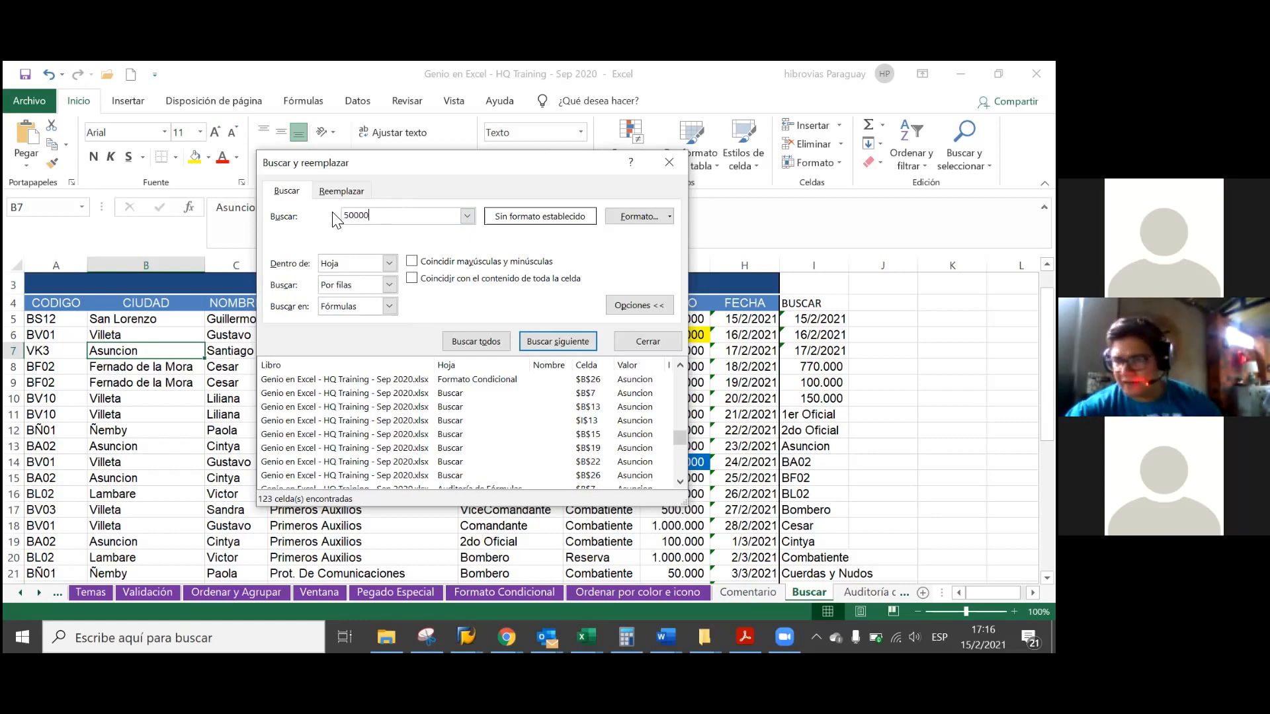
{"action": "left_click", "coordinate": [476, 341]}
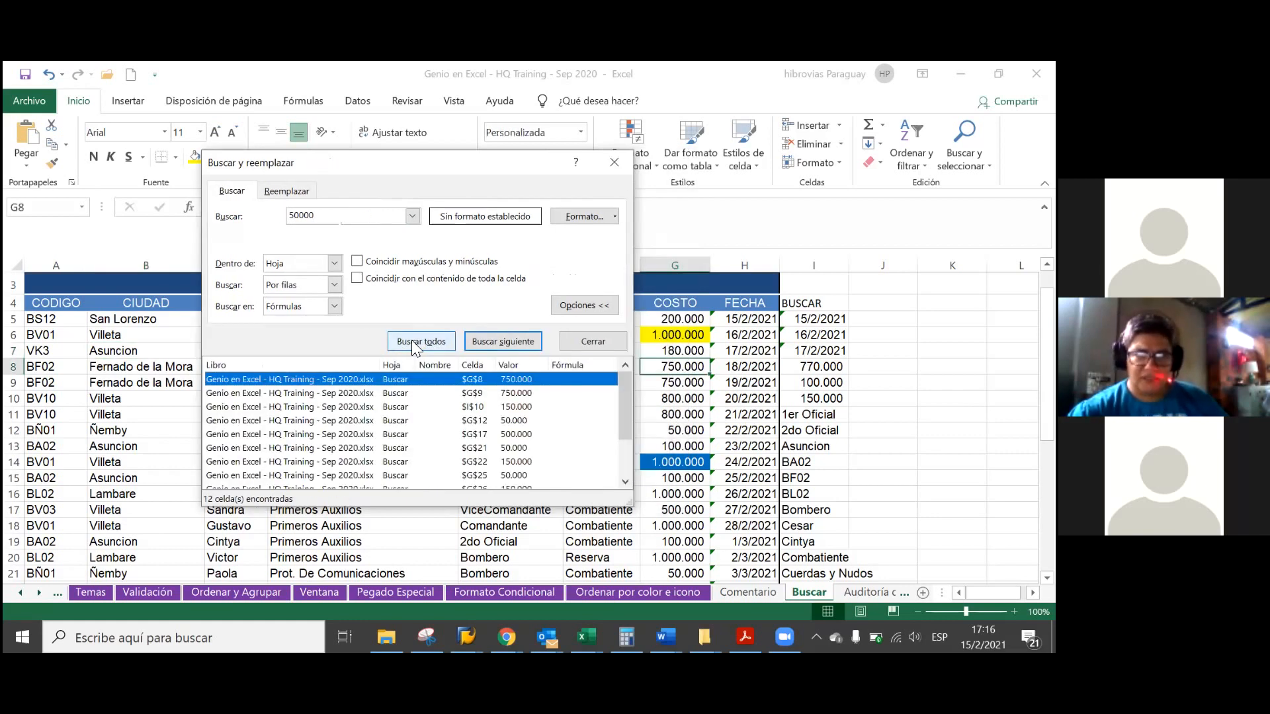
{"action": "left_click", "coordinate": [394, 423]}
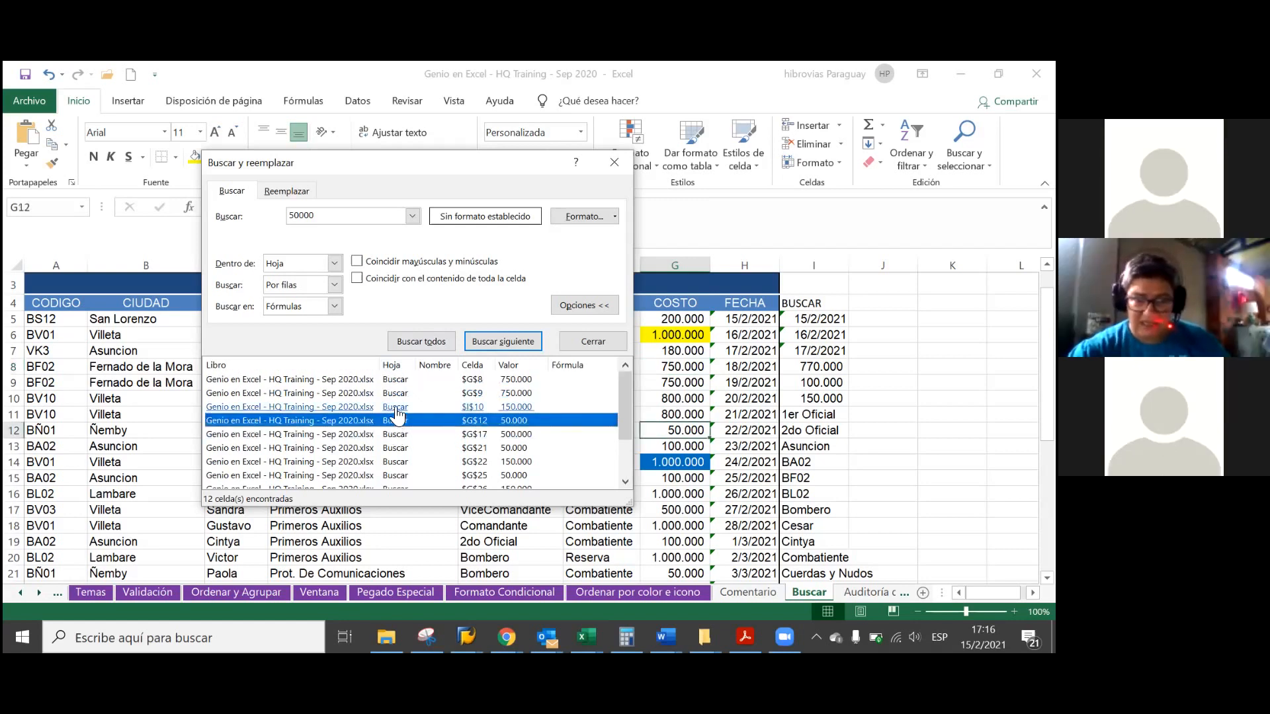
{"action": "left_click", "coordinate": [397, 408]}
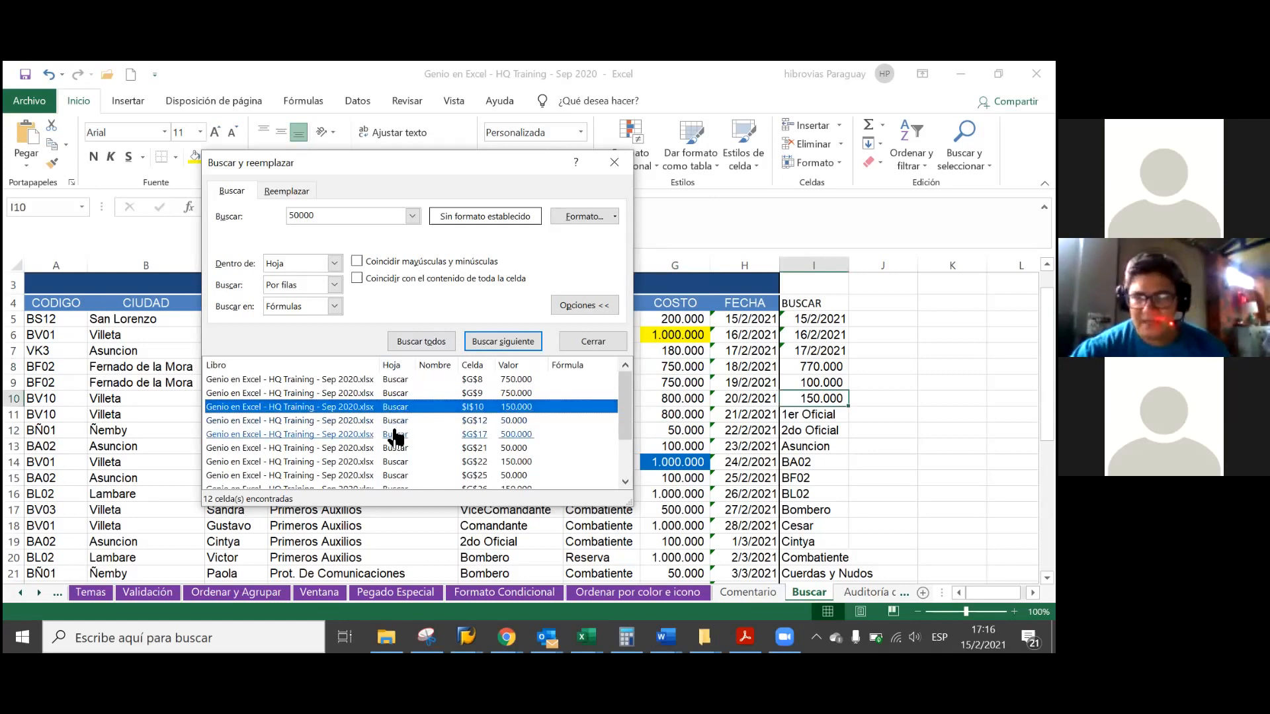
{"action": "left_click", "coordinate": [396, 435]}
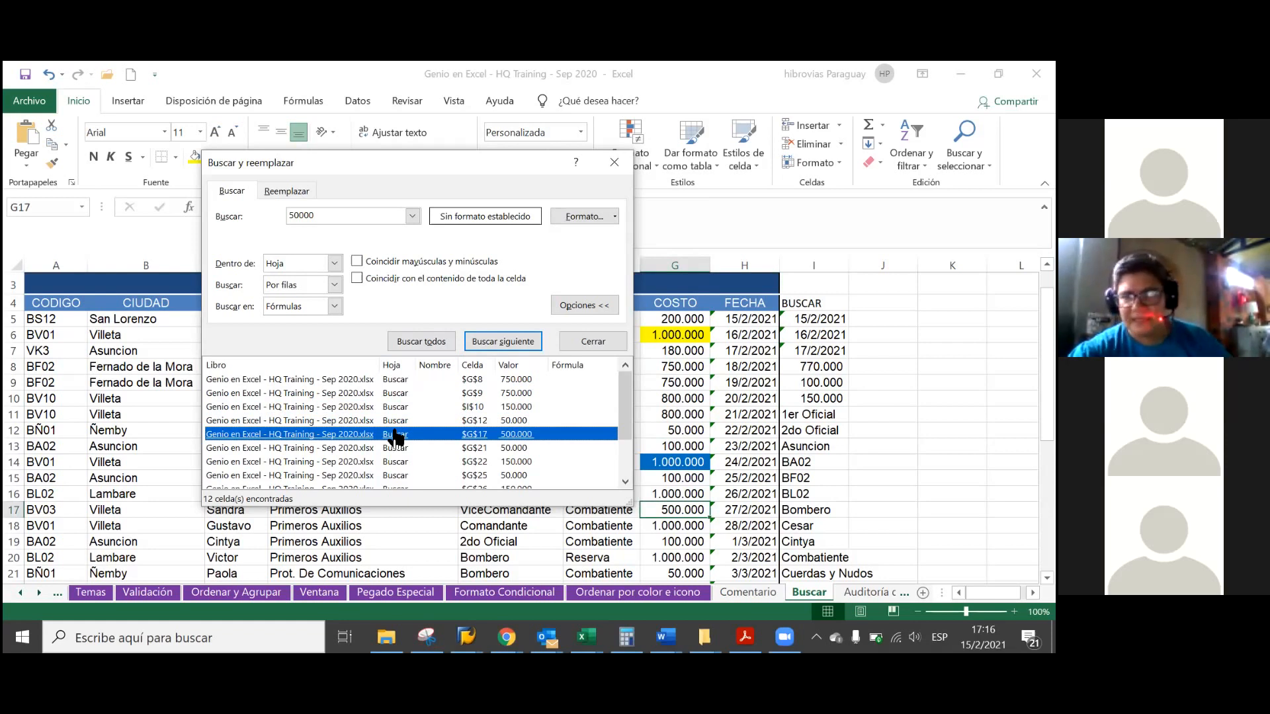
Find all 50000 matches with entire-cell matching enabled, first looking in Fórmulas and again looking in Valores.
{"action": "left_click", "coordinate": [357, 278]}
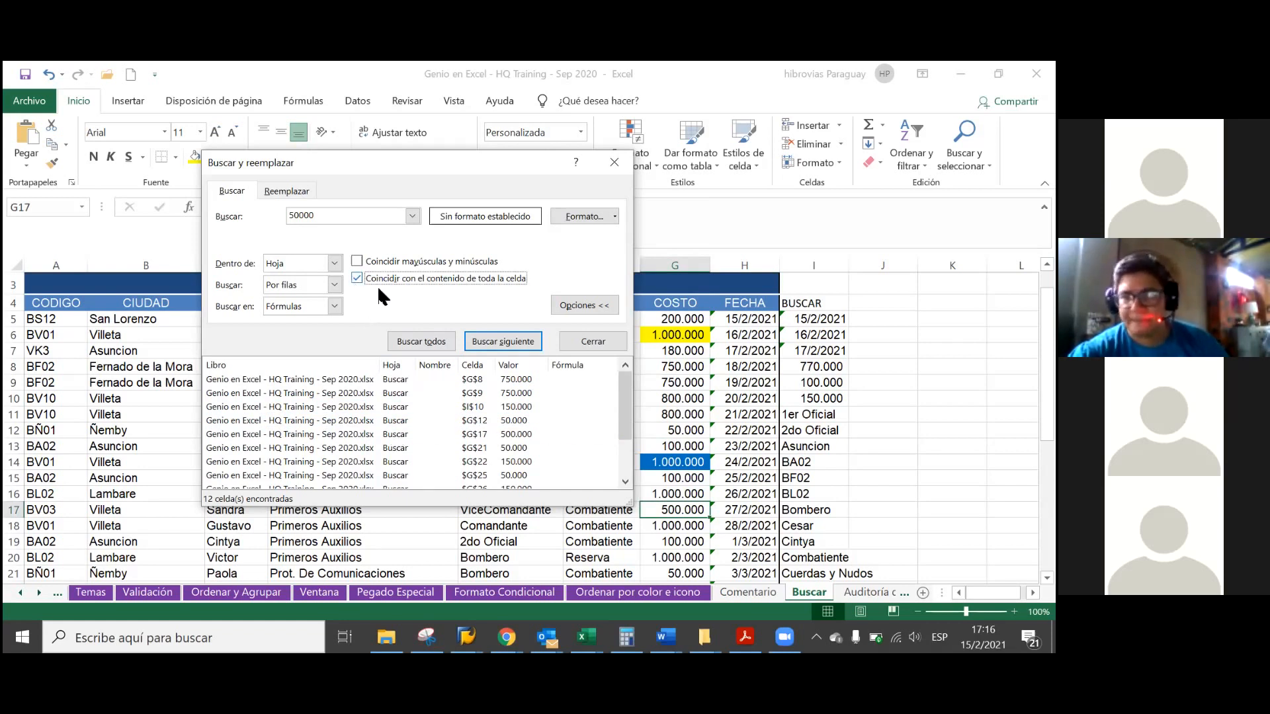
{"action": "left_click", "coordinate": [420, 342]}
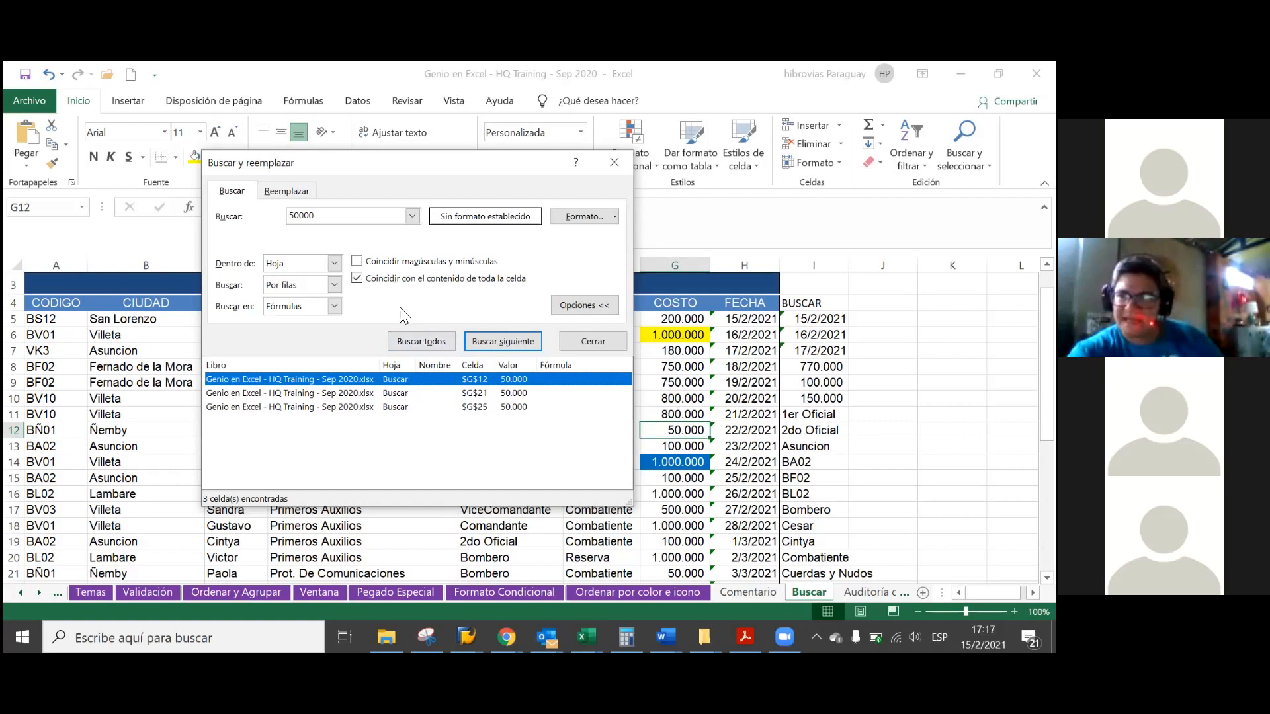
{"action": "left_click", "coordinate": [335, 306]}
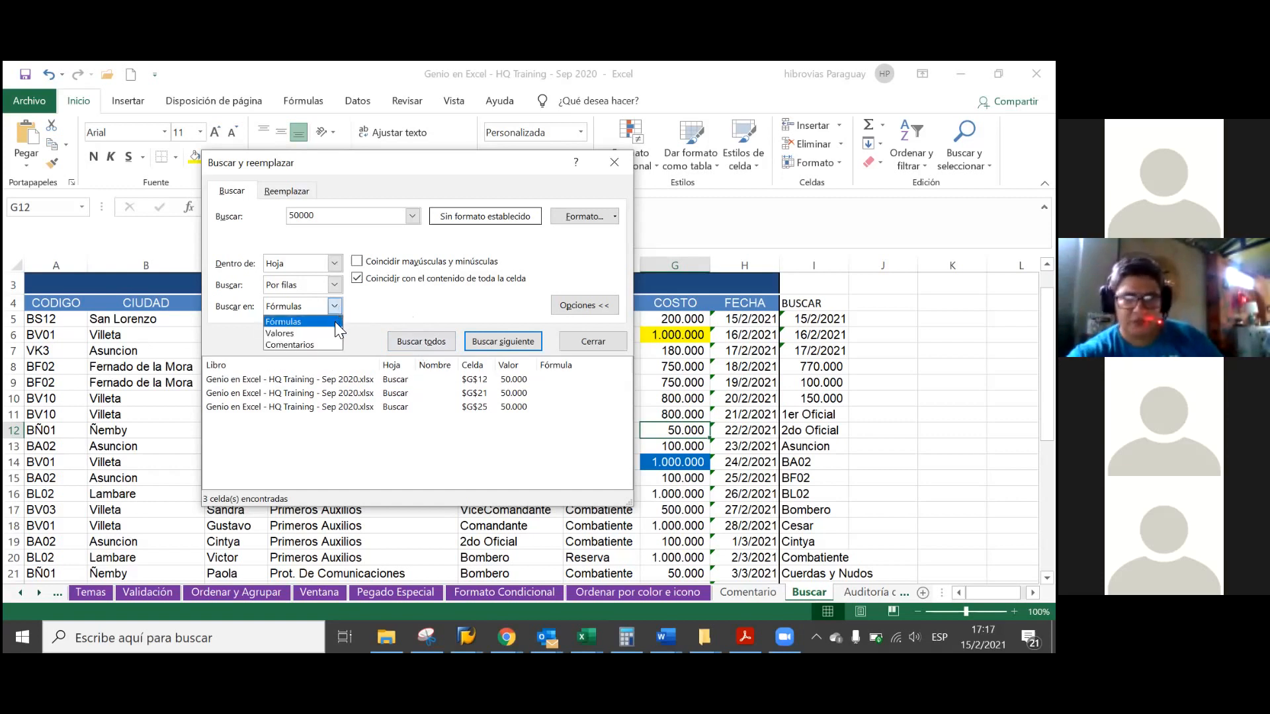
{"action": "left_click", "coordinate": [331, 331]}
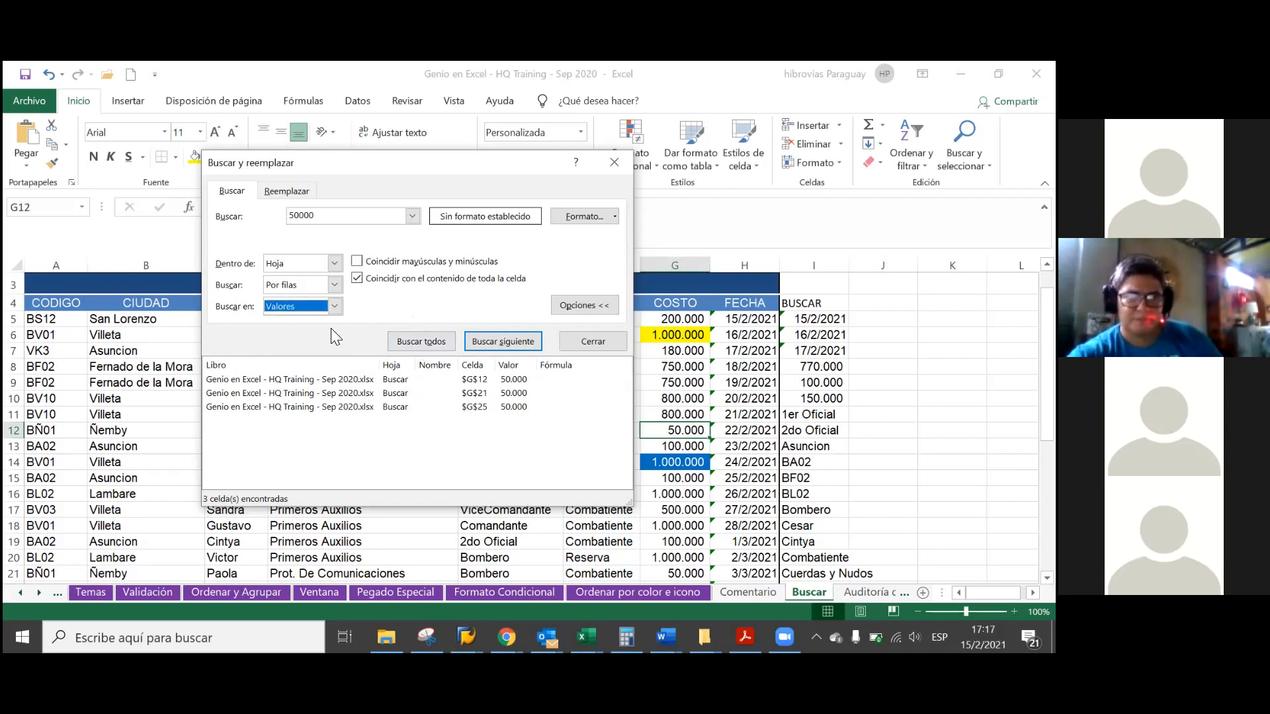
{"action": "left_click", "coordinate": [408, 340]}
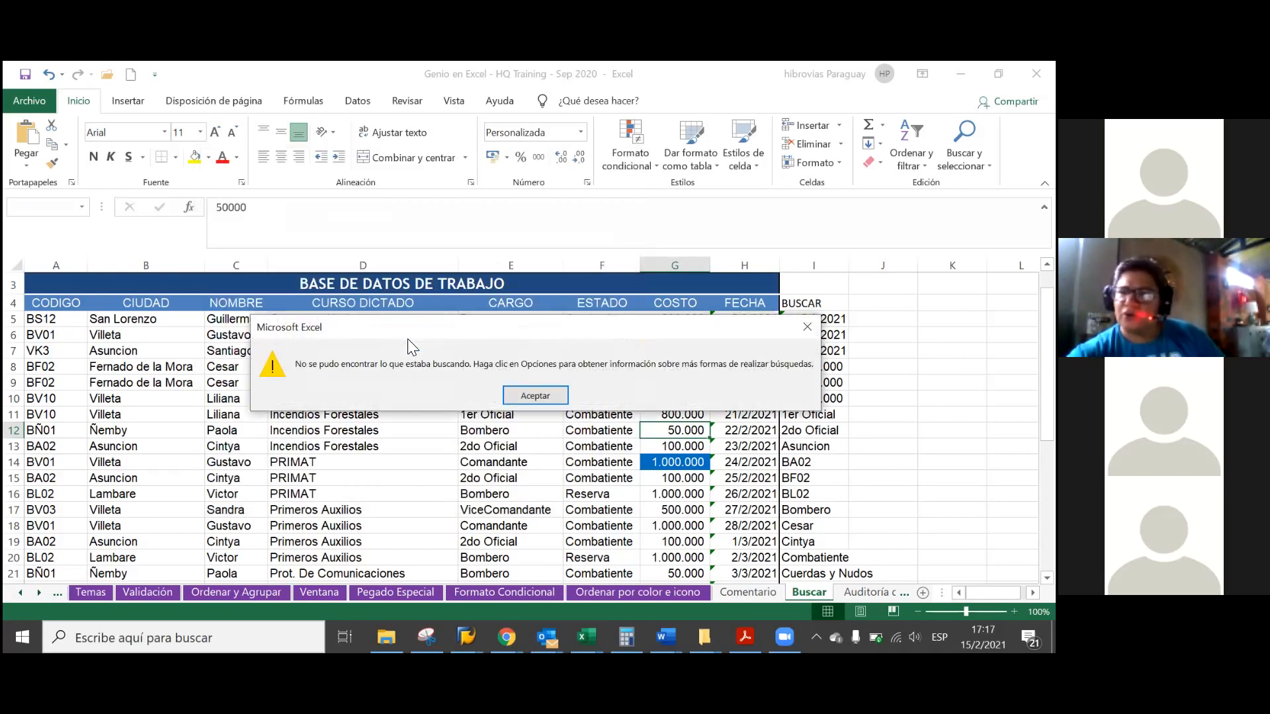
{"action": "left_click", "coordinate": [508, 395]}
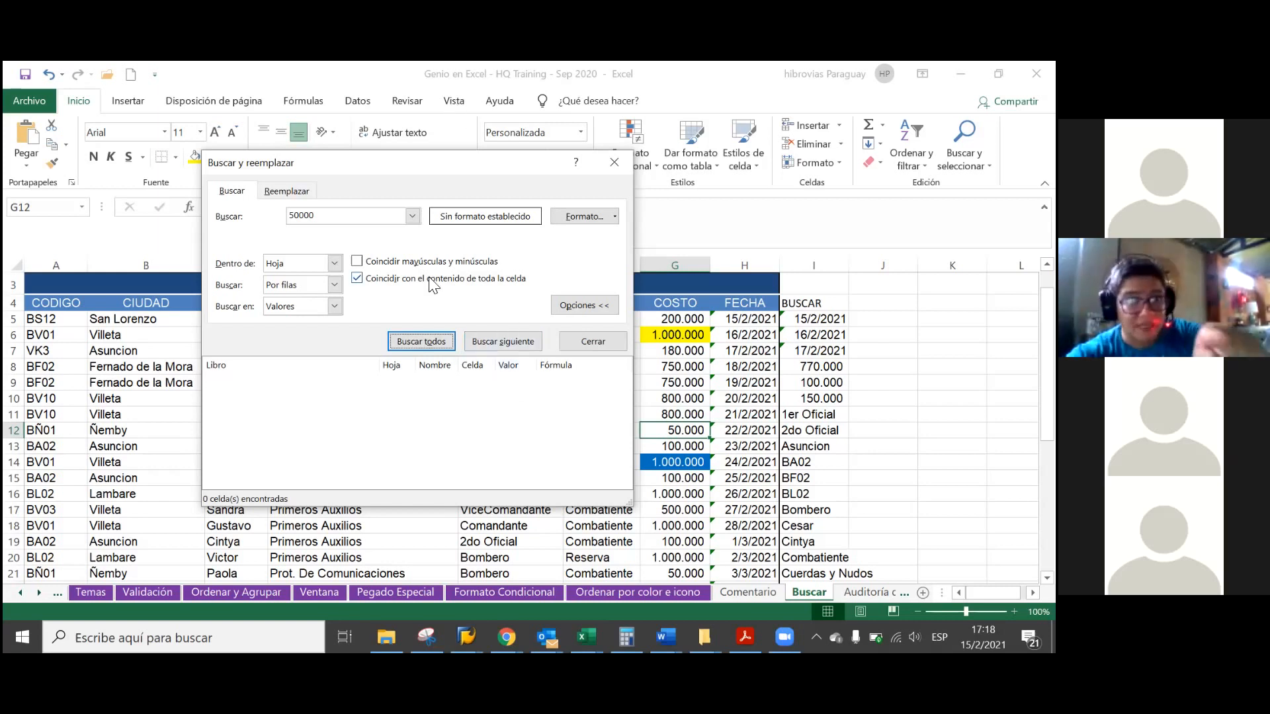
Change the search term to 50.000 and find all matches in values, with entire-cell matching on and again with it off.
{"action": "left_click", "coordinate": [302, 222]}
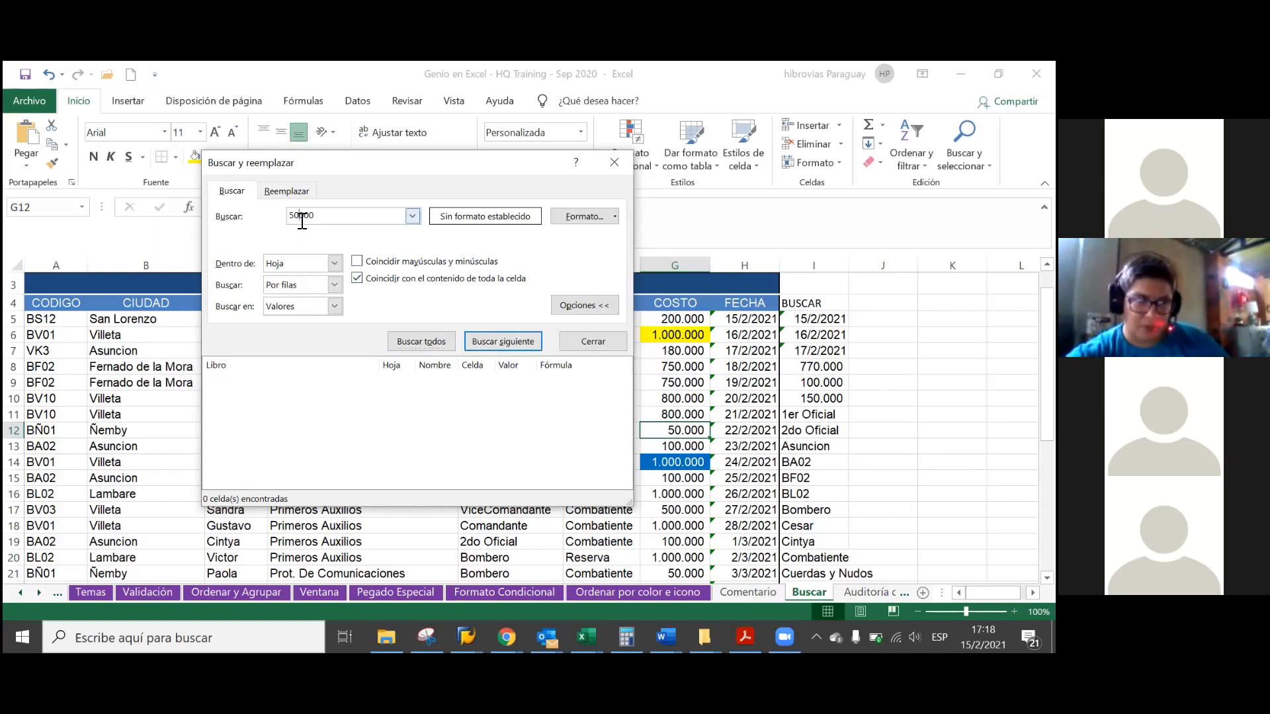
{"action": "type", "text": "."}
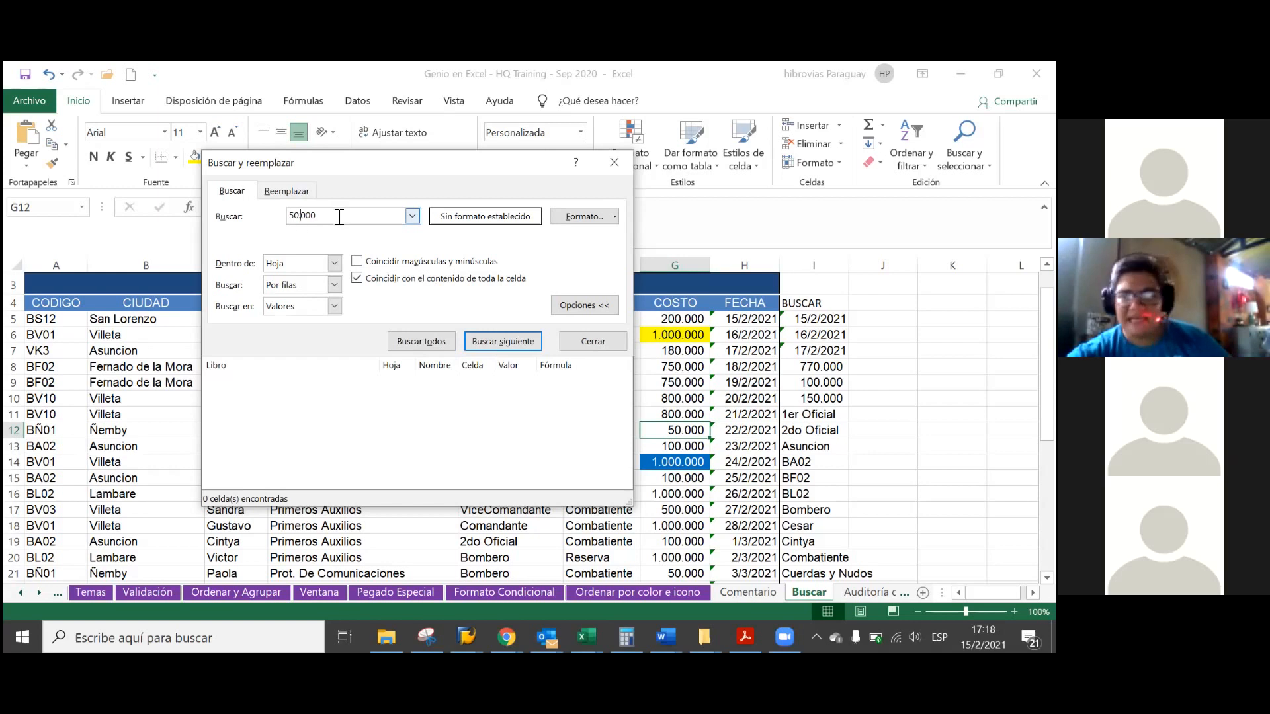
{"action": "left_click", "coordinate": [391, 344]}
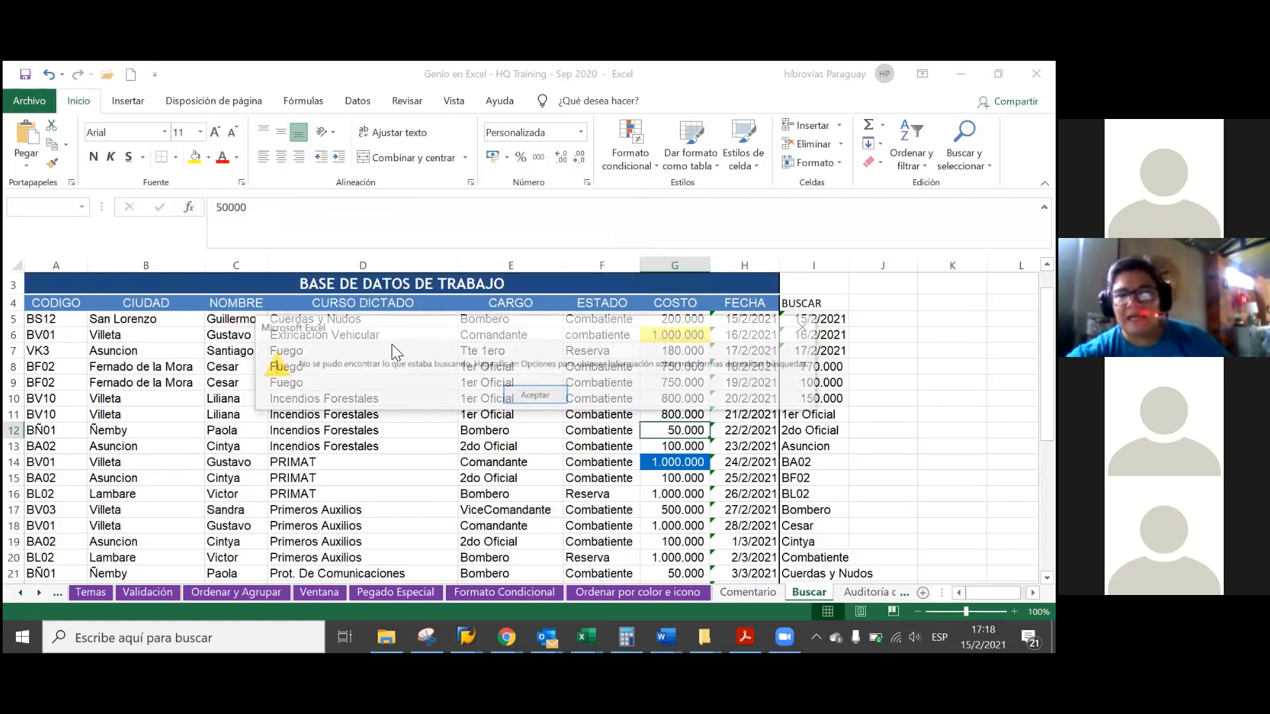
{"action": "left_click", "coordinate": [512, 391]}
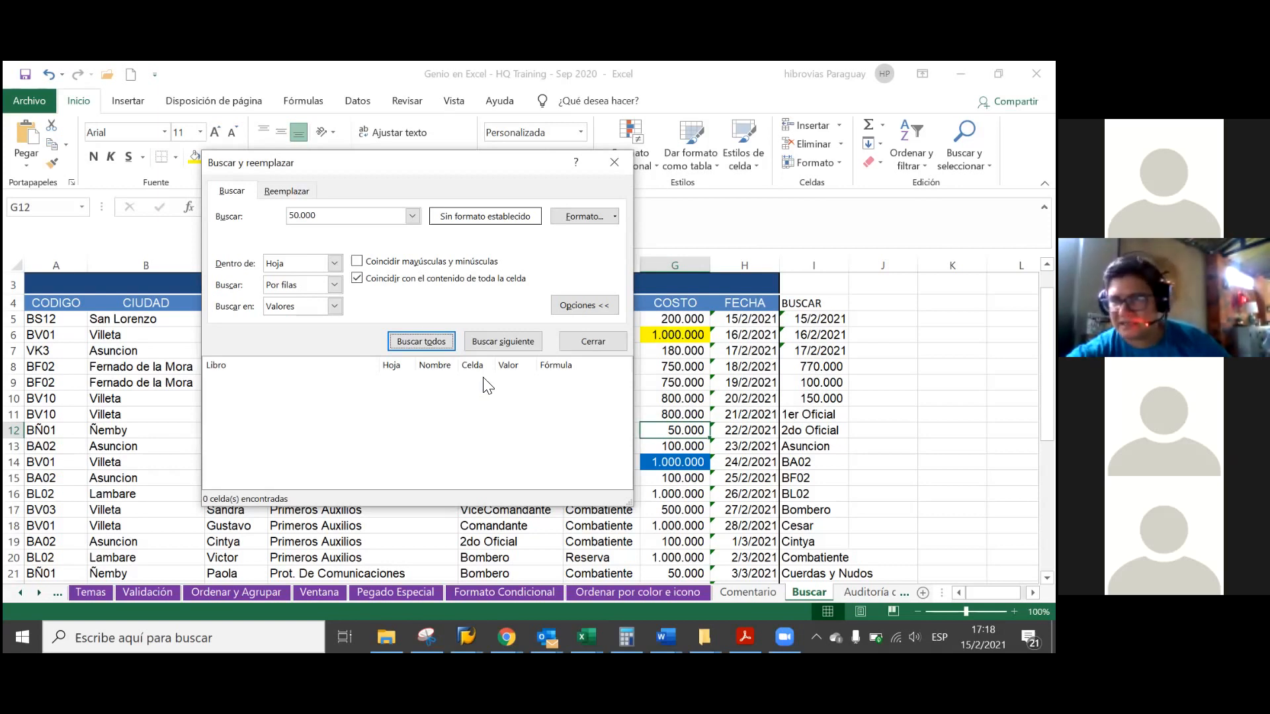
{"action": "left_click", "coordinate": [354, 278]}
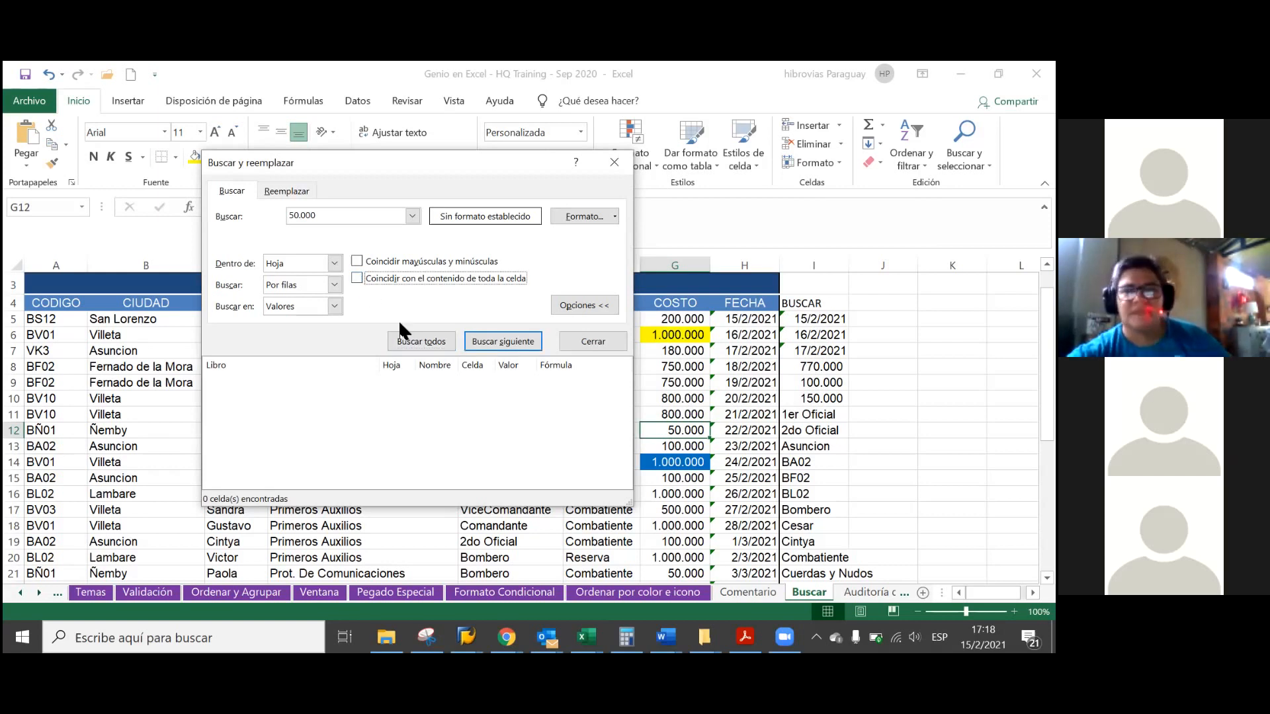
{"action": "left_click", "coordinate": [405, 334]}
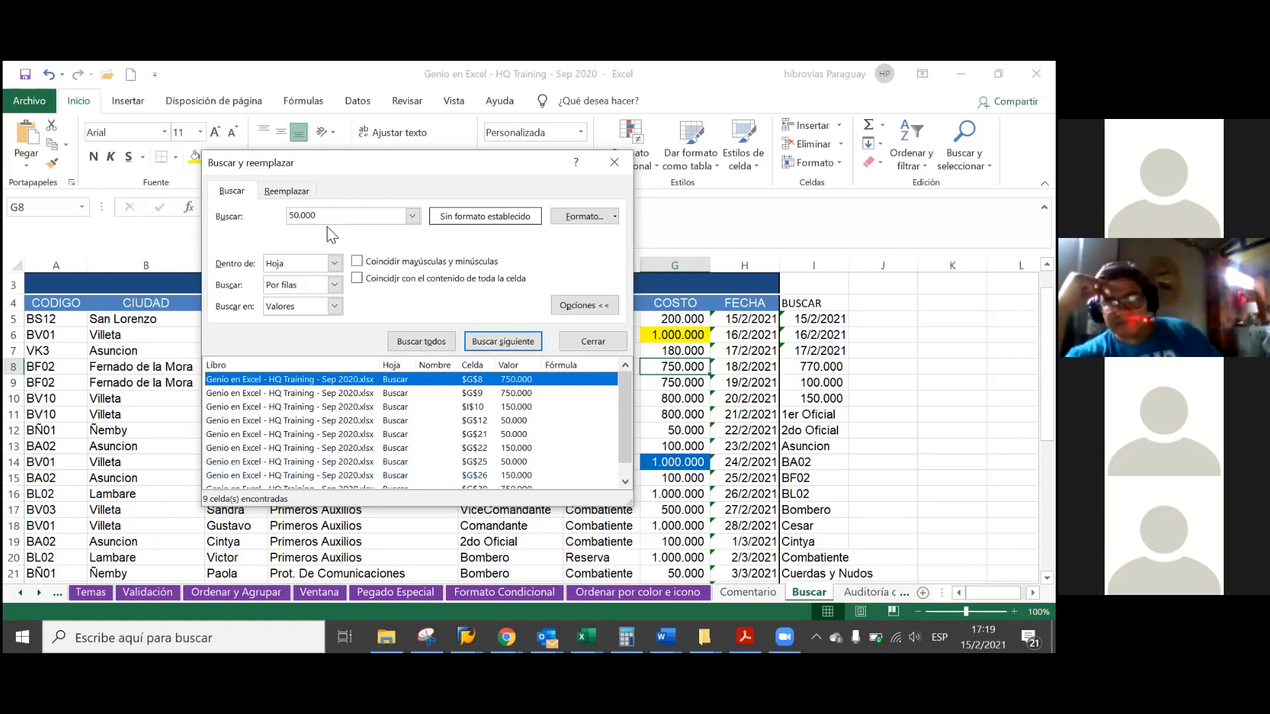
Replace the search term with 20000 and find all matches in the sheet's values.
{"action": "left_click", "coordinate": [289, 218]}
{"action": "key", "text": "BackSpace"}
{"action": "key", "text": "BackSpace"}
{"action": "key", "text": "BackSpace"}
{"action": "key", "text": "BackSpace"}
{"action": "key", "text": "BackSpace"}
{"action": "key", "text": "BackSpace"}
{"action": "type", "text": "20000"}
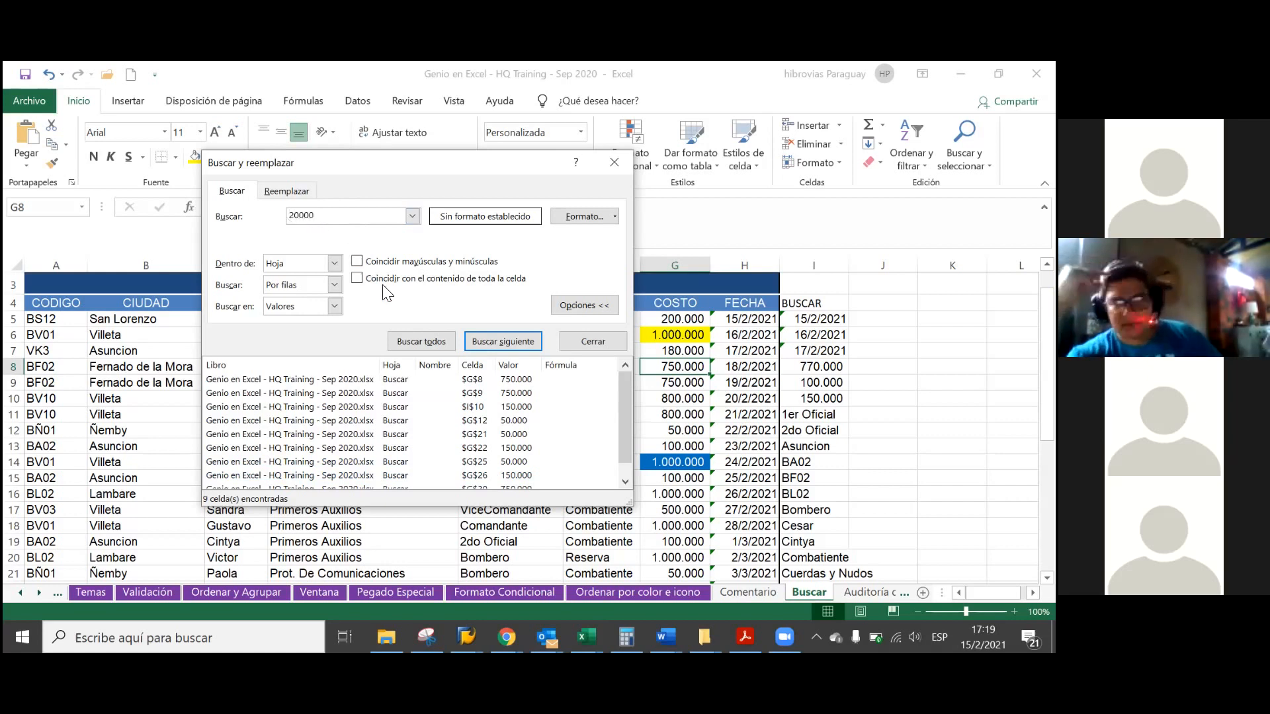
{"action": "left_click", "coordinate": [407, 337]}
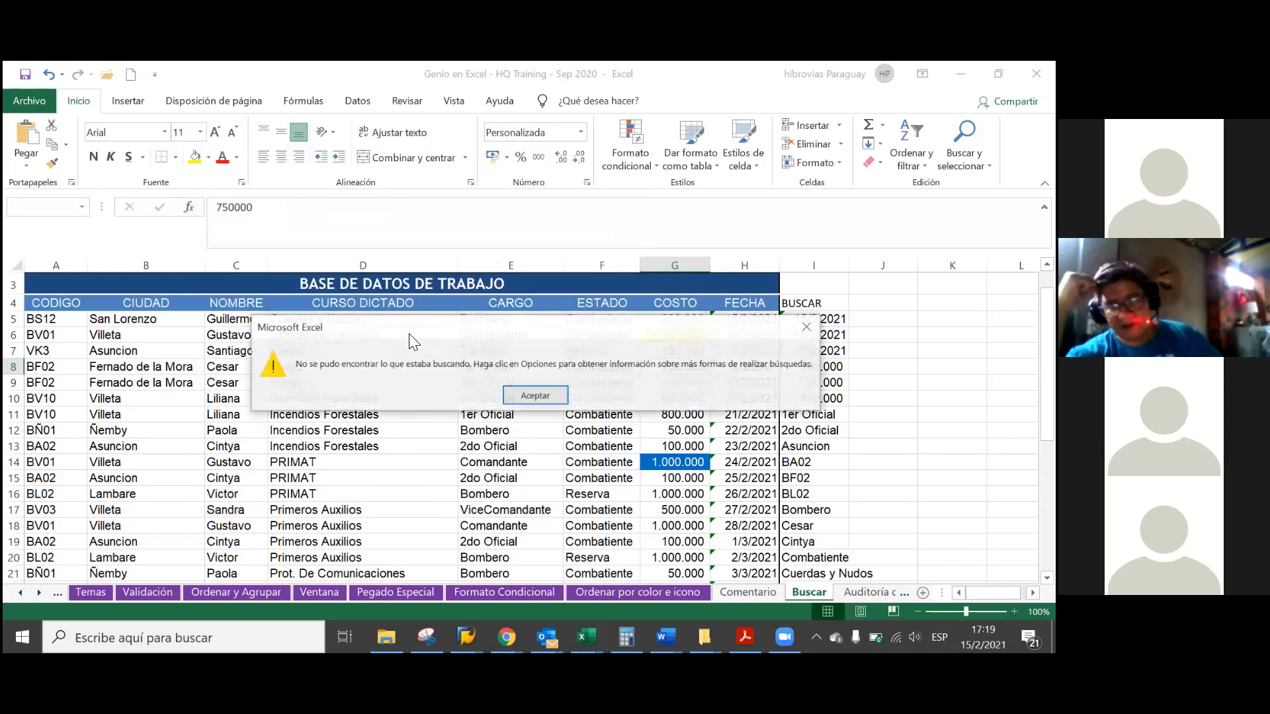
Switch the search for 20000 to look in Fórmulas and find all matches on the sheet.
{"action": "left_click", "coordinate": [533, 394]}
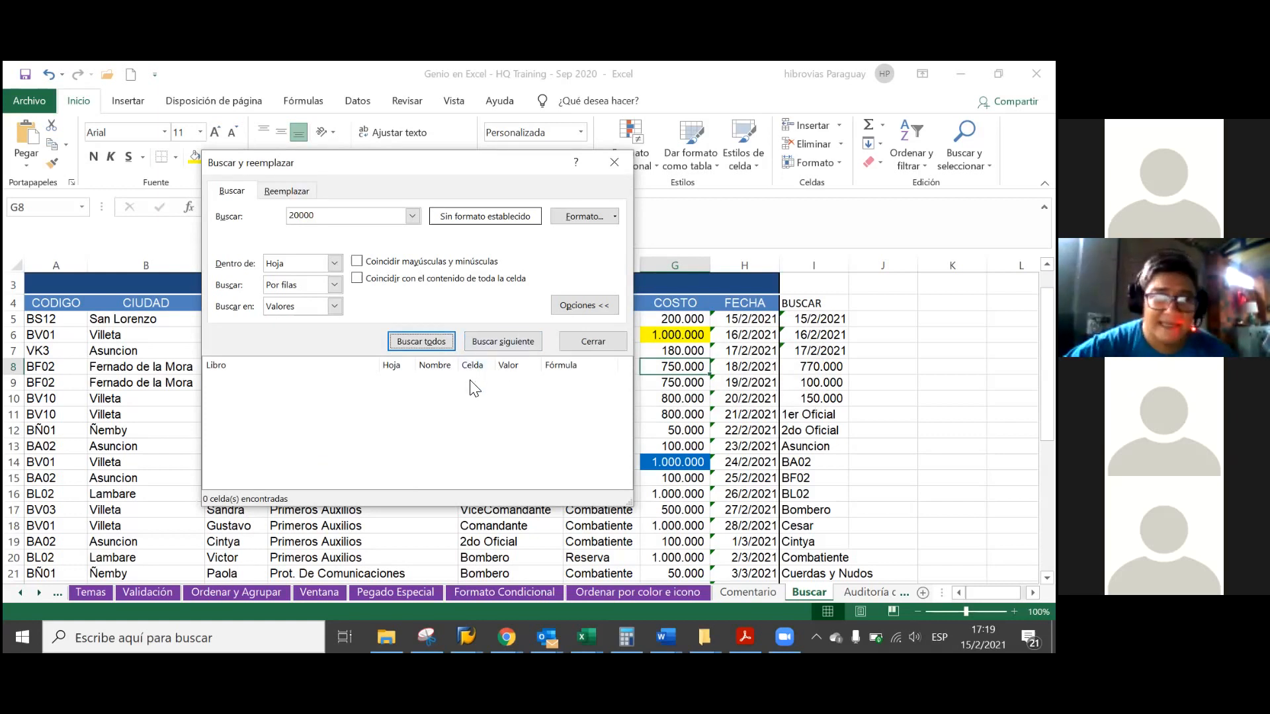
{"action": "left_click", "coordinate": [335, 306]}
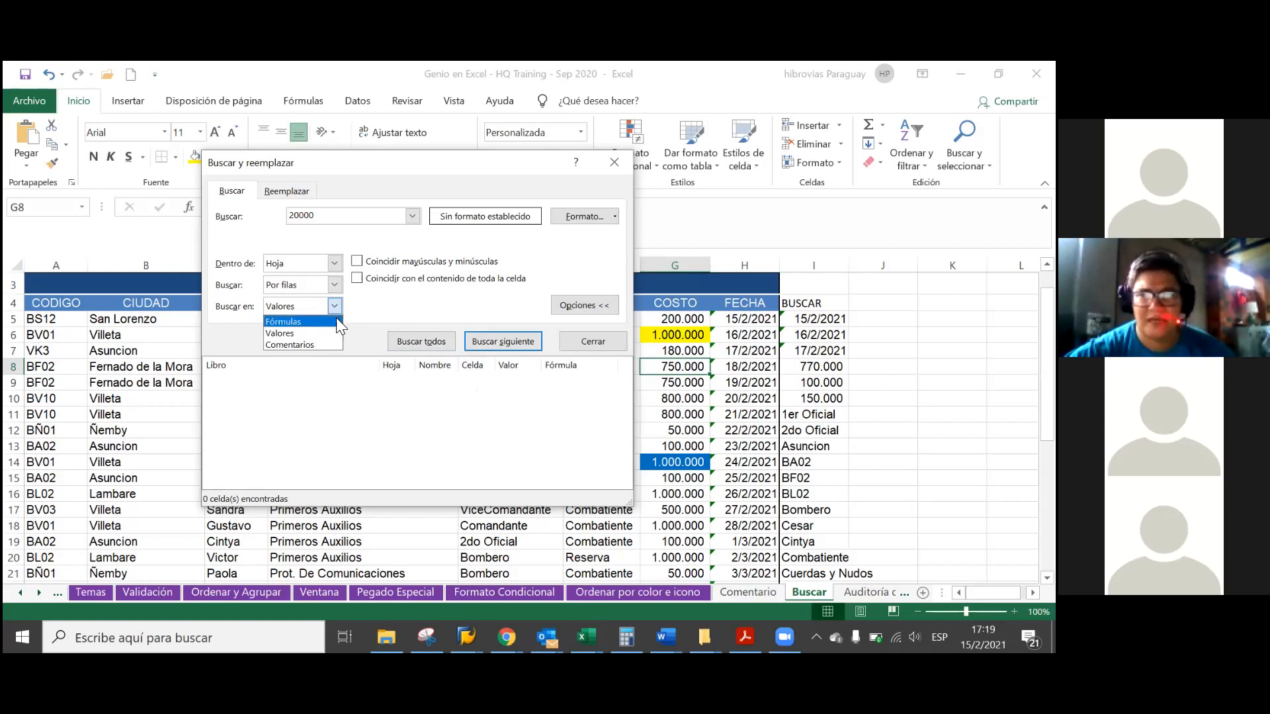
{"action": "left_click", "coordinate": [336, 320]}
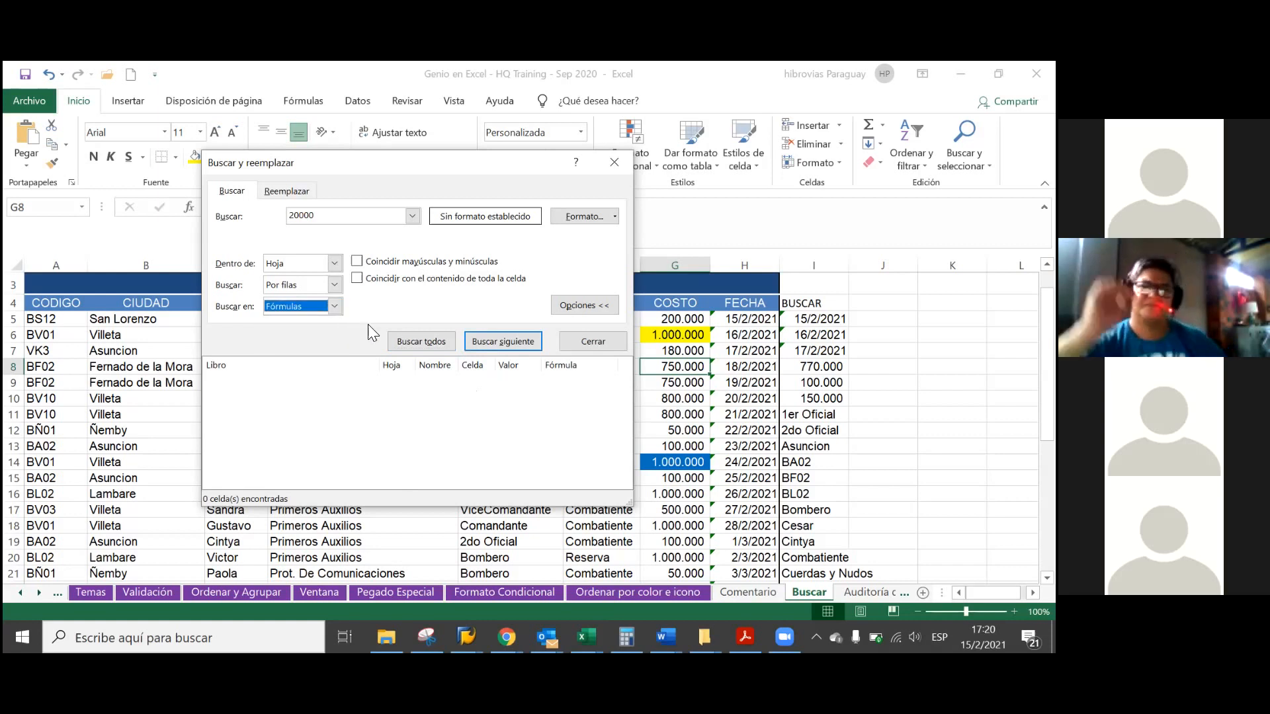
{"action": "left_click", "coordinate": [402, 346]}
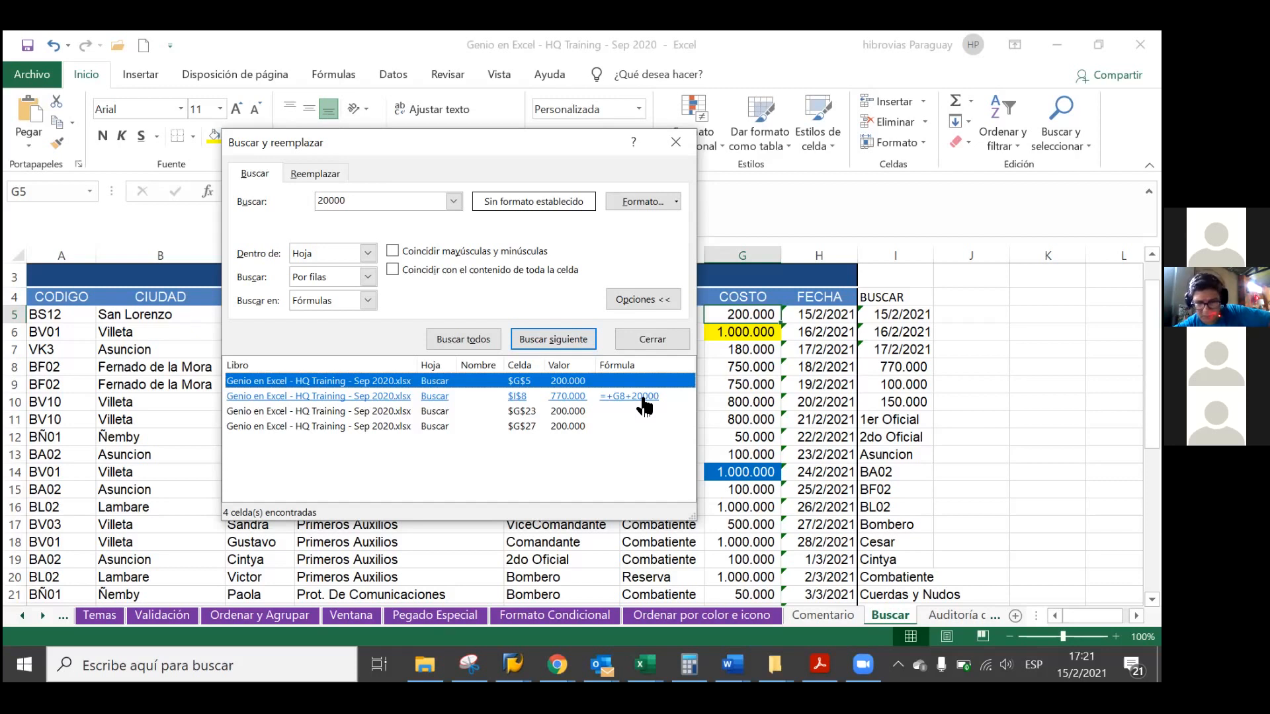
Replace the search term with comandante and find all matches, first with partial matches and again with entire-cell matching on.
{"action": "left_click_drag", "start_coordinate": [347, 203], "coordinate": [314, 210]}
{"action": "type", "text": "comandante"}
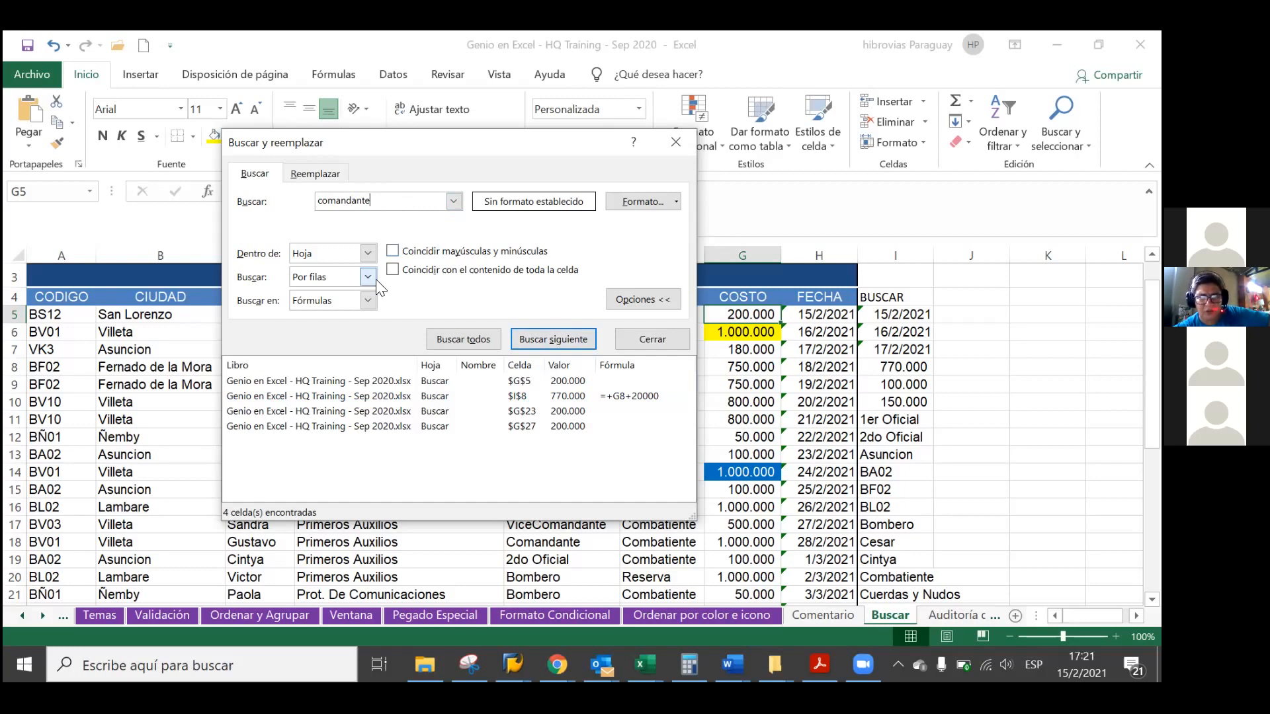
{"action": "left_click", "coordinate": [455, 331]}
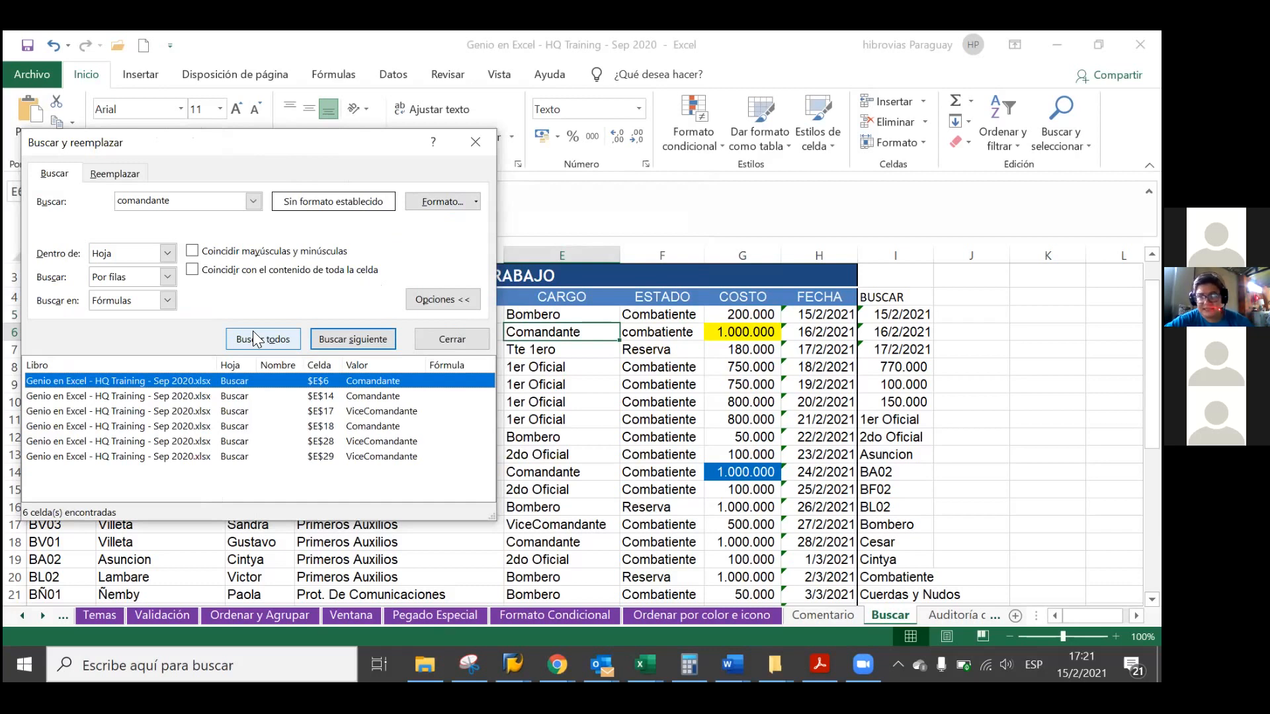
{"action": "left_click", "coordinate": [192, 270]}
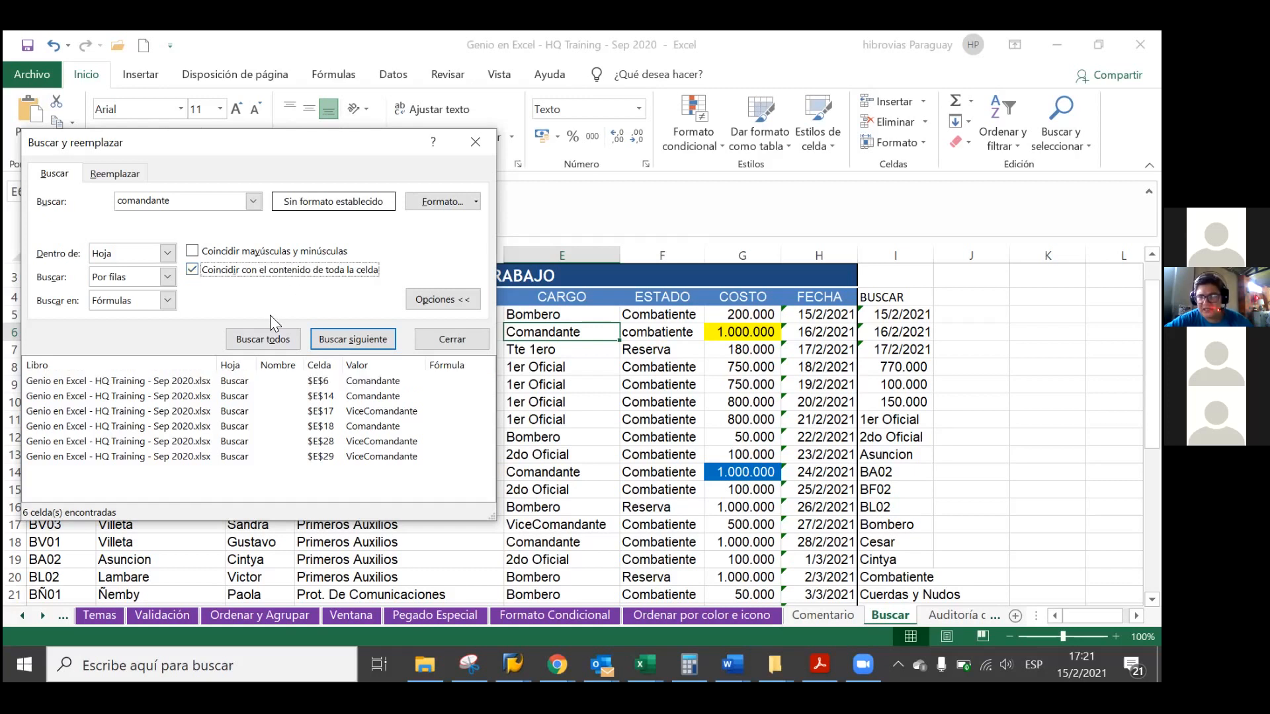
{"action": "left_click", "coordinate": [268, 341]}
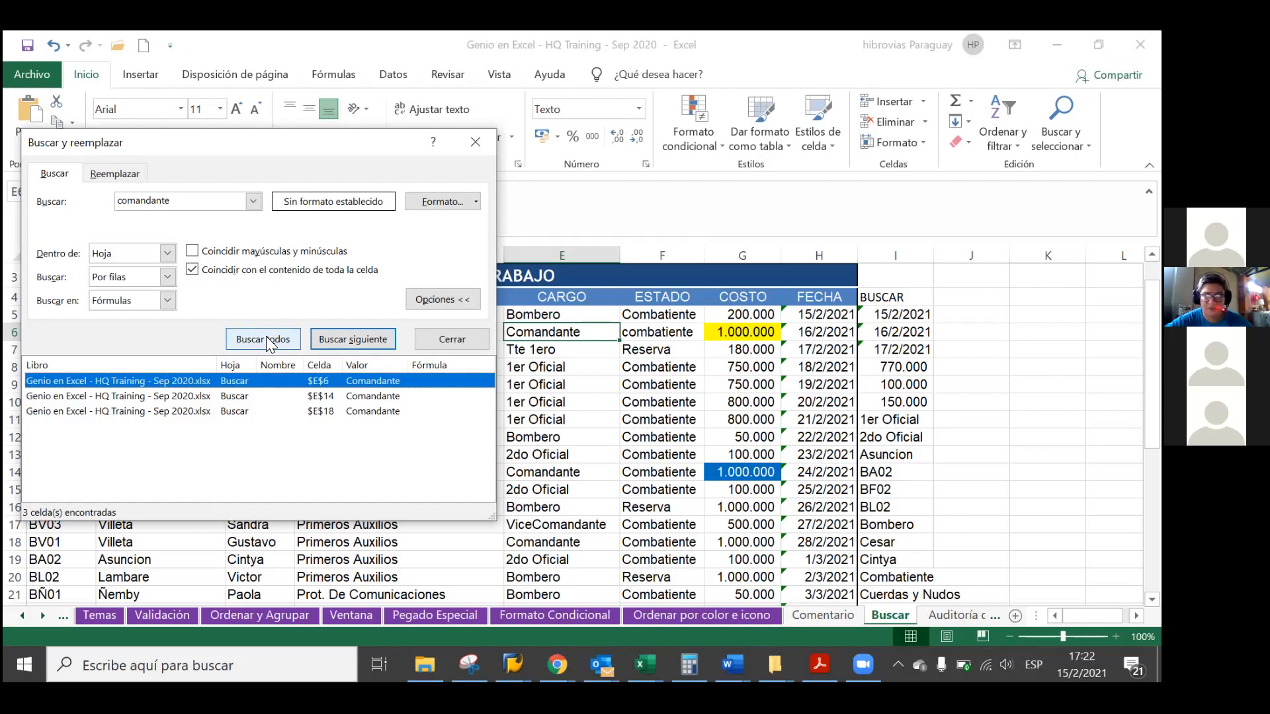
Also turn on case matching and find all cells matching comandante.
{"action": "left_click", "coordinate": [192, 252]}
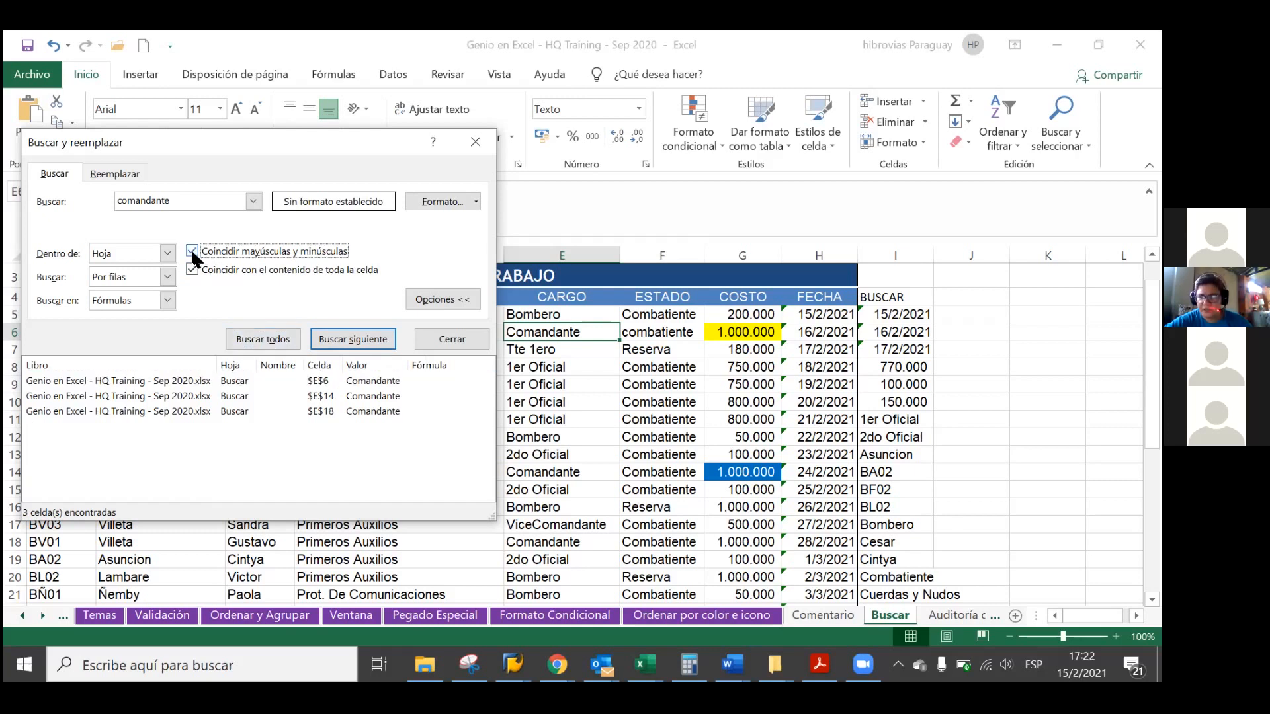
{"action": "left_click", "coordinate": [255, 339]}
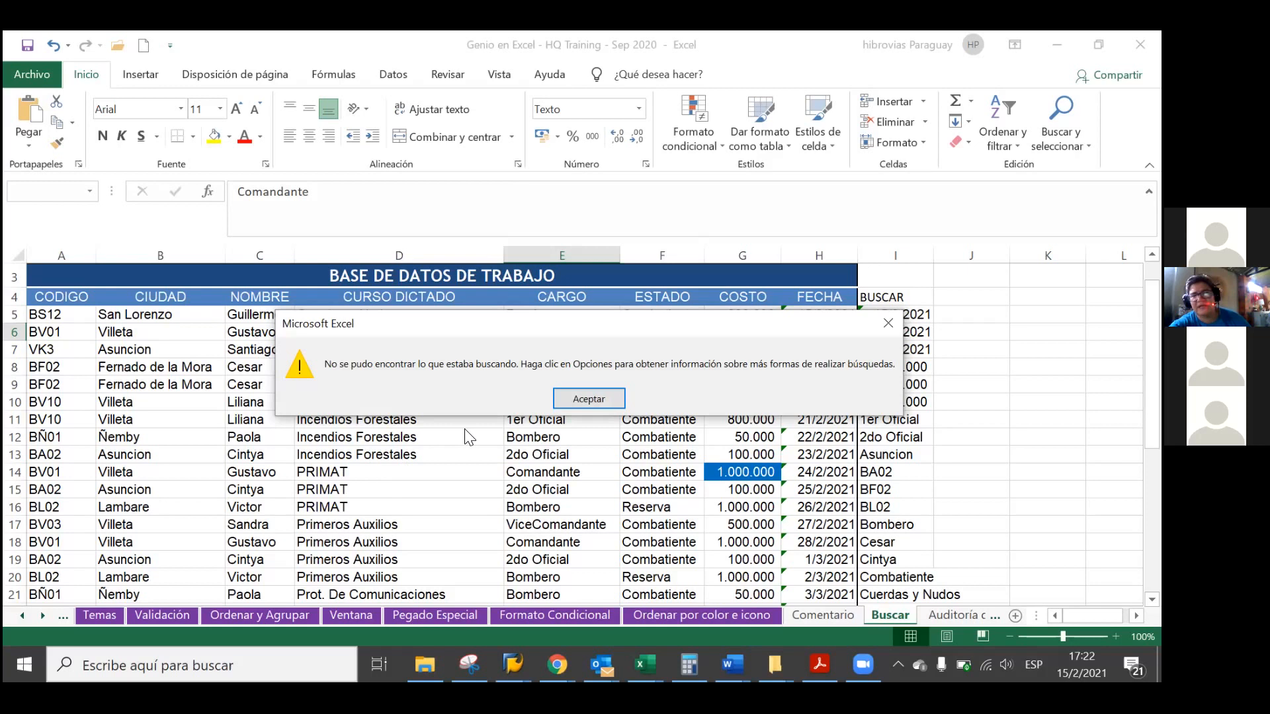
{"action": "left_click", "coordinate": [562, 399]}
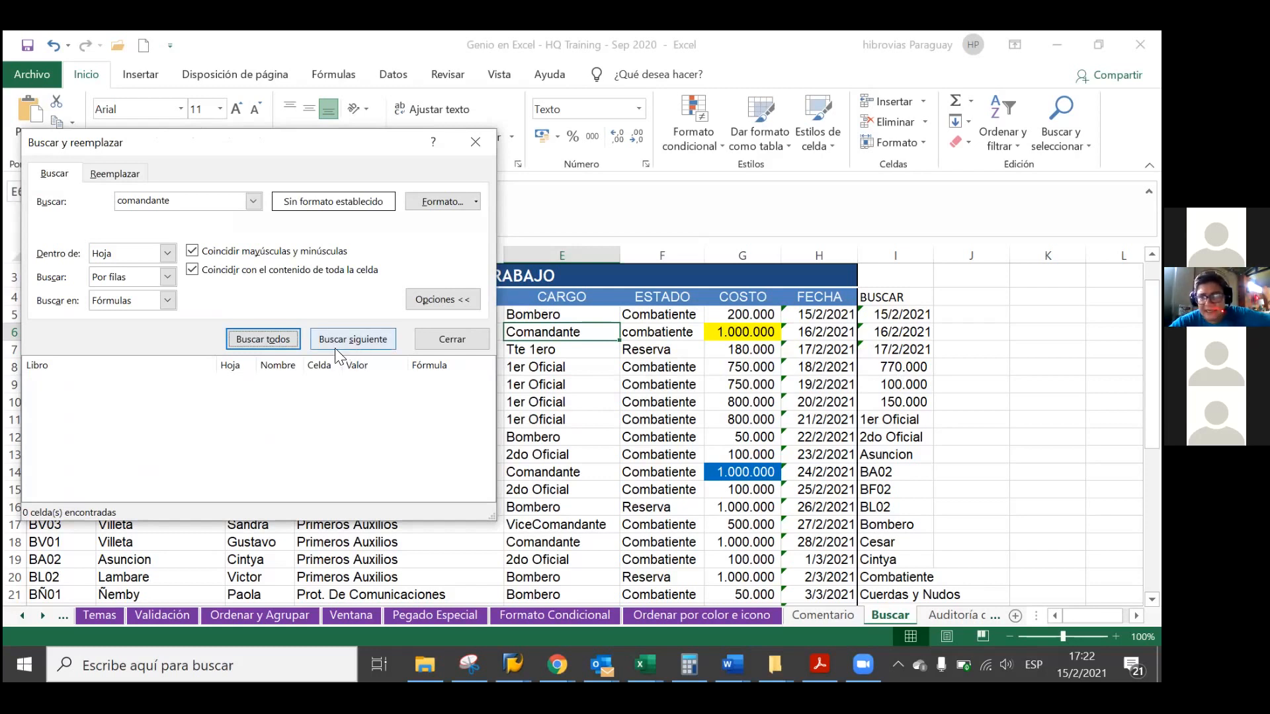
Take the search format from the ESTADO header cell and find all comandante matches with that format.
{"action": "left_click", "coordinate": [476, 202]}
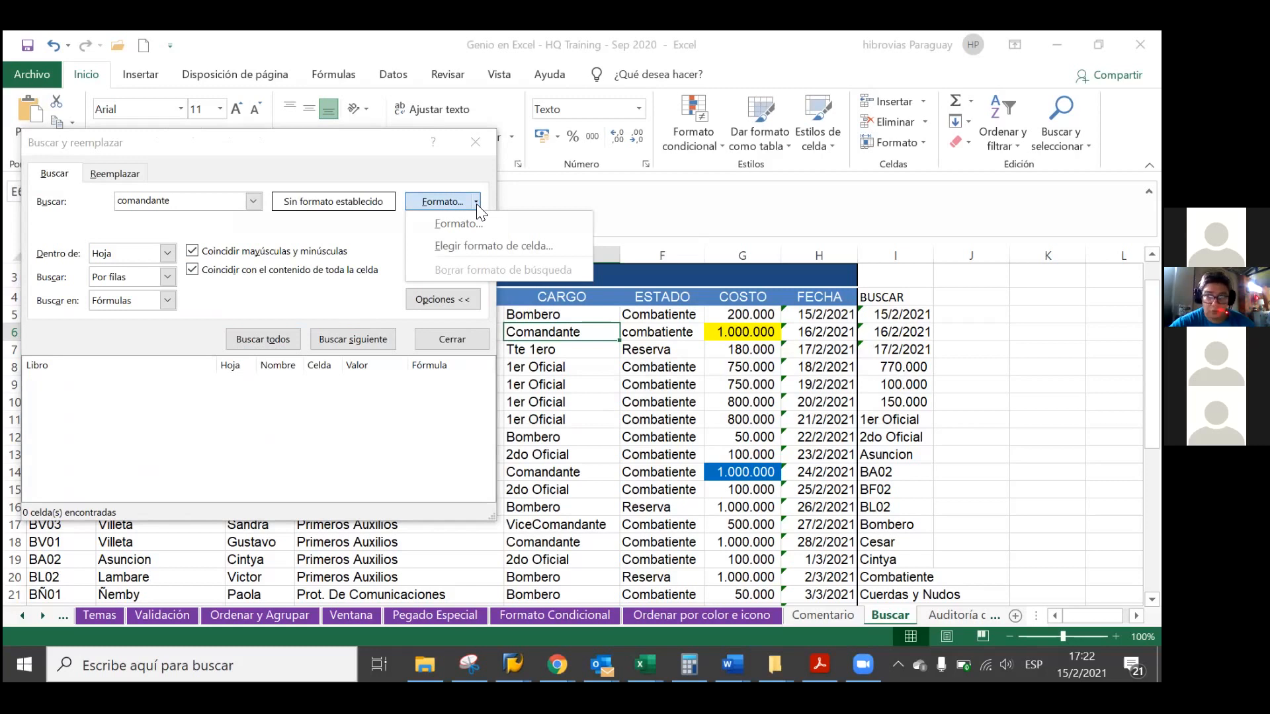
{"action": "left_click", "coordinate": [496, 245]}
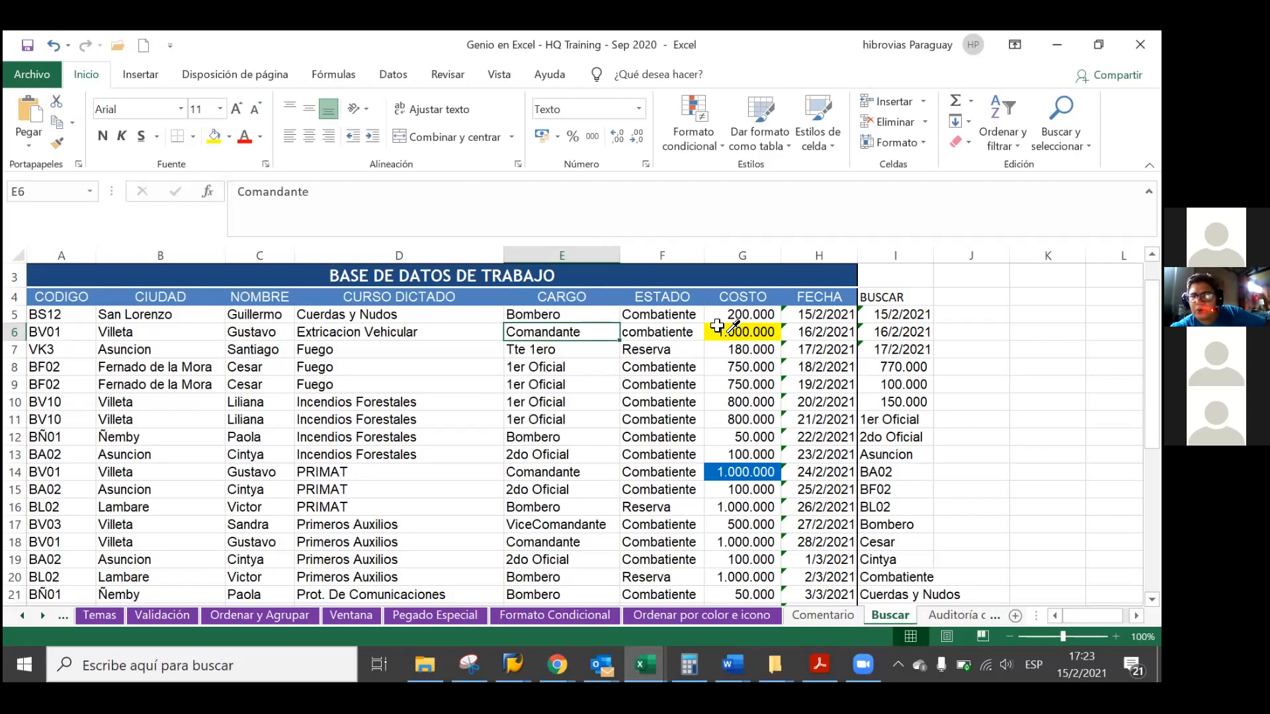
{"action": "left_click", "coordinate": [650, 293]}
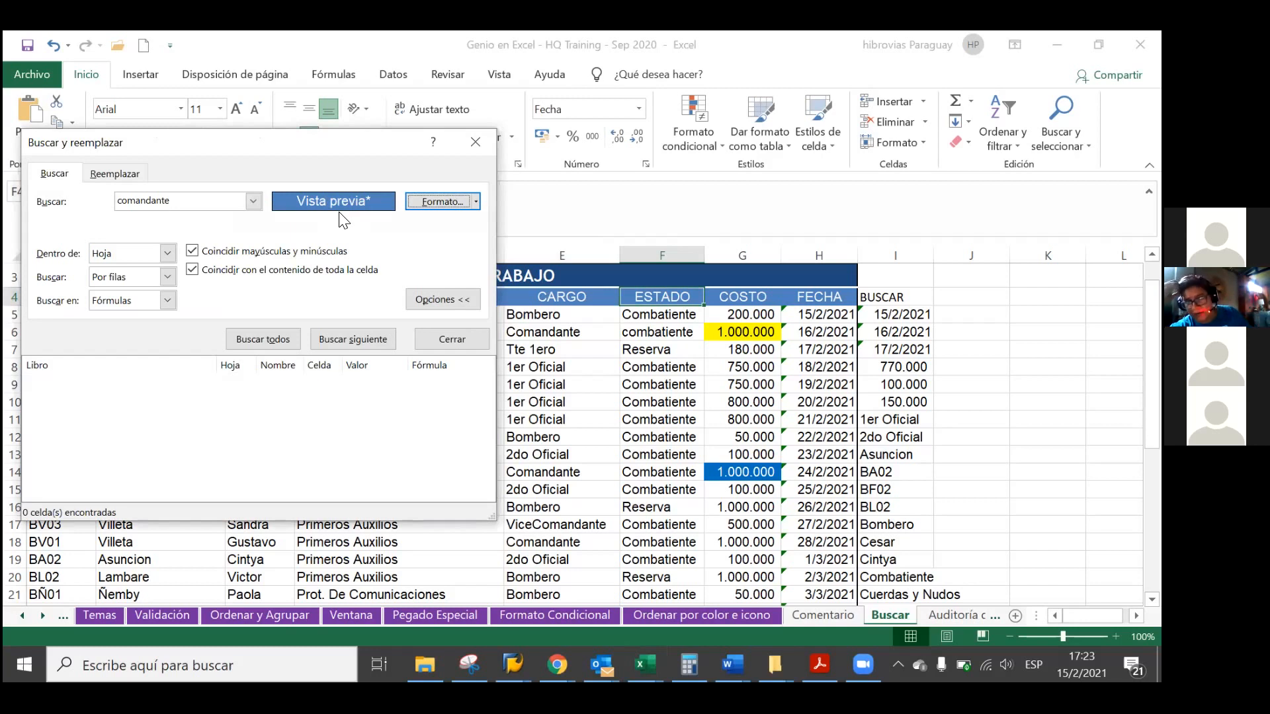
{"action": "left_click", "coordinate": [263, 340]}
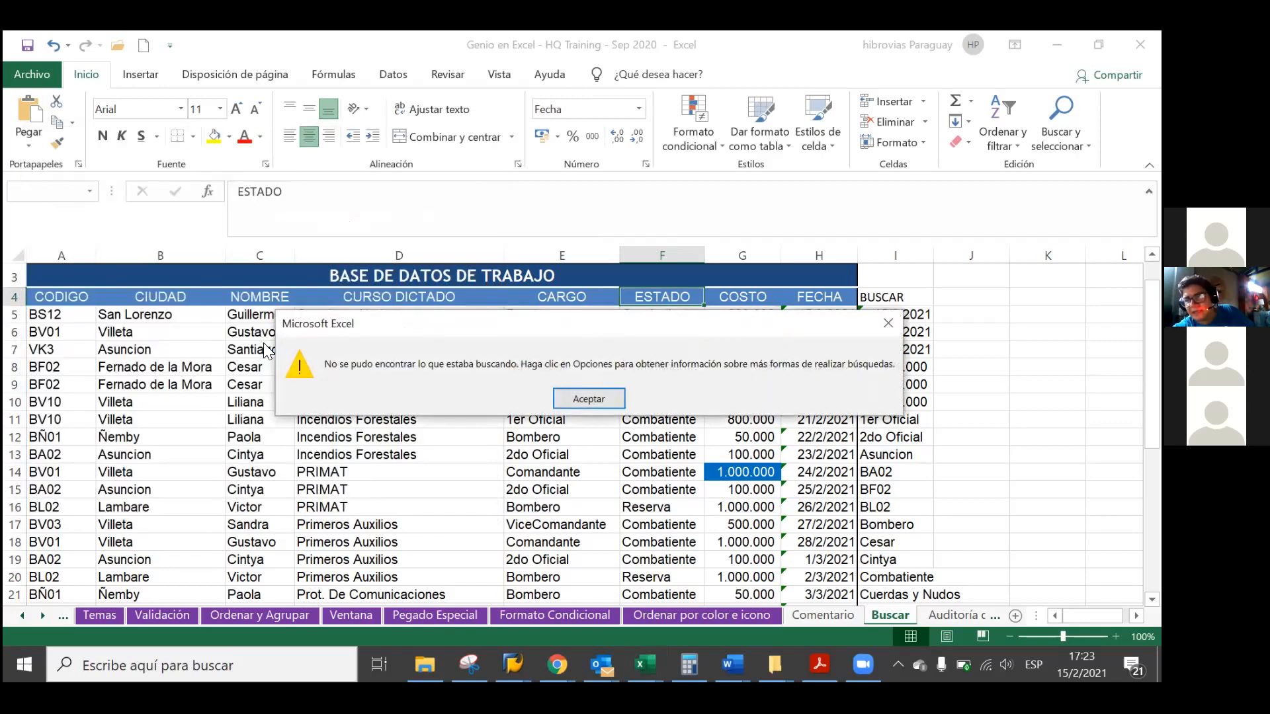
{"action": "left_click", "coordinate": [559, 392]}
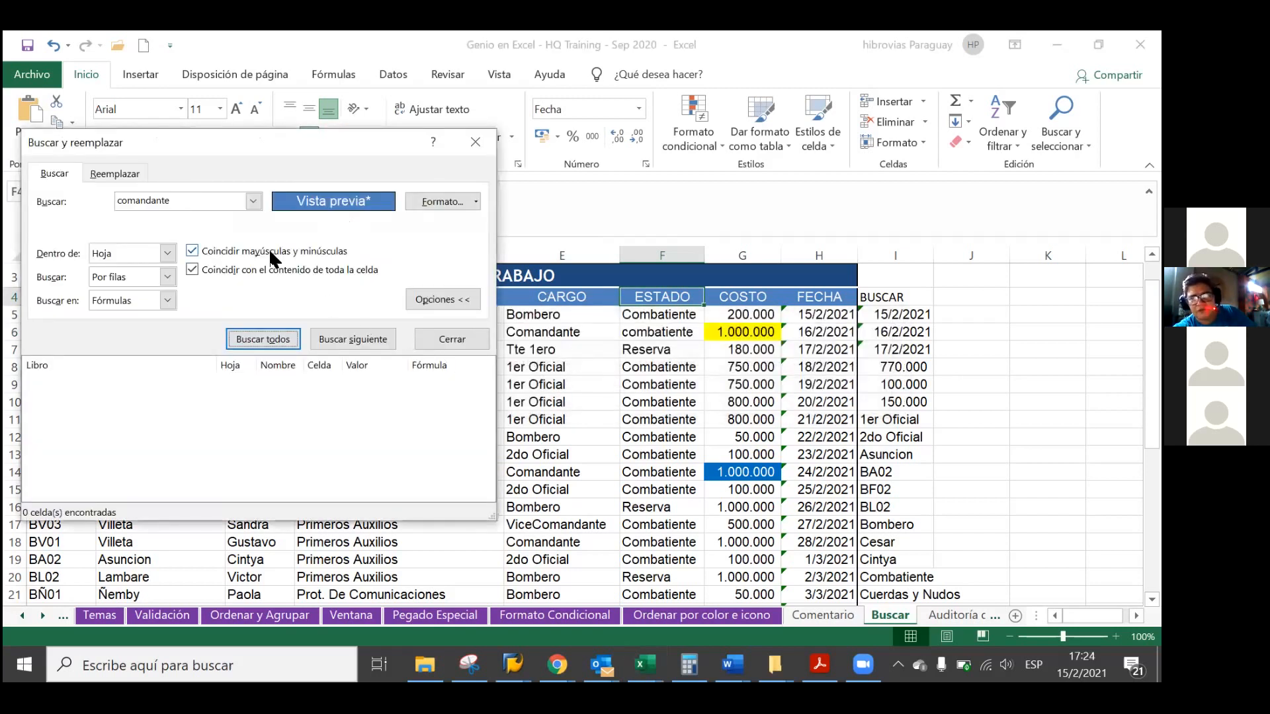
Clear the search term and find all cells that match the header format alone.
{"action": "left_click", "coordinate": [229, 204]}
{"action": "key", "text": "BackSpace"}
{"action": "key", "text": "BackSpace"}
{"action": "key", "text": "BackSpace"}
{"action": "key", "text": "BackSpace"}
{"action": "key", "text": "BackSpace"}
{"action": "key", "text": "BackSpace"}
{"action": "key", "text": "BackSpace"}
{"action": "key", "text": "BackSpace"}
{"action": "key", "text": "BackSpace"}
{"action": "key", "text": "BackSpace"}
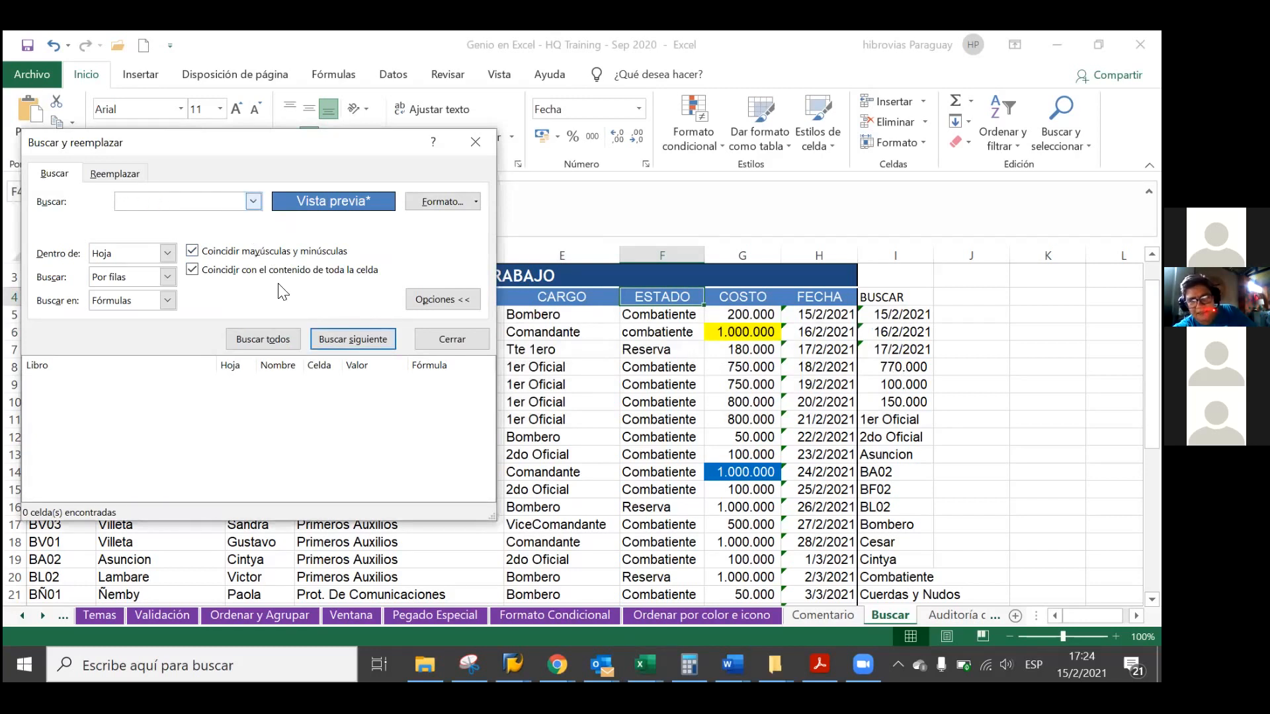
{"action": "left_click", "coordinate": [263, 337]}
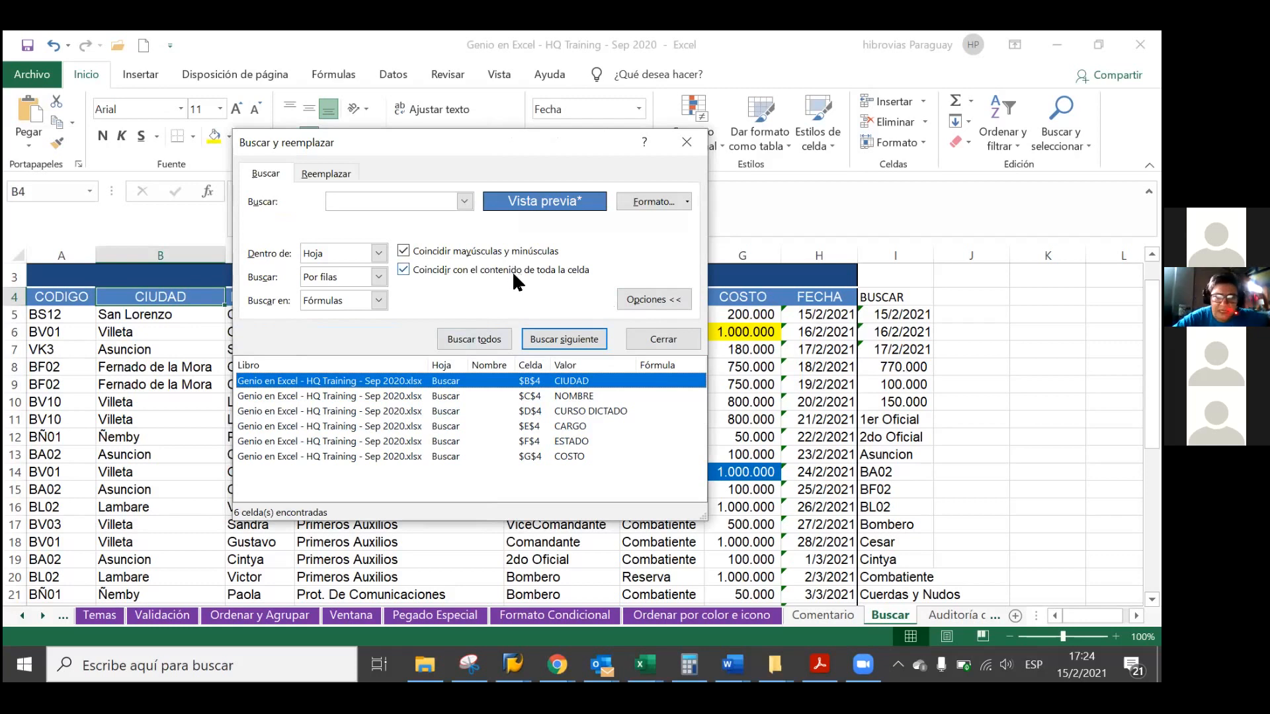
Review the number settings of the search format, leave them without changes and close the search dialog.
{"action": "left_click", "coordinate": [650, 203]}
{"action": "left_click", "coordinate": [681, 205]}
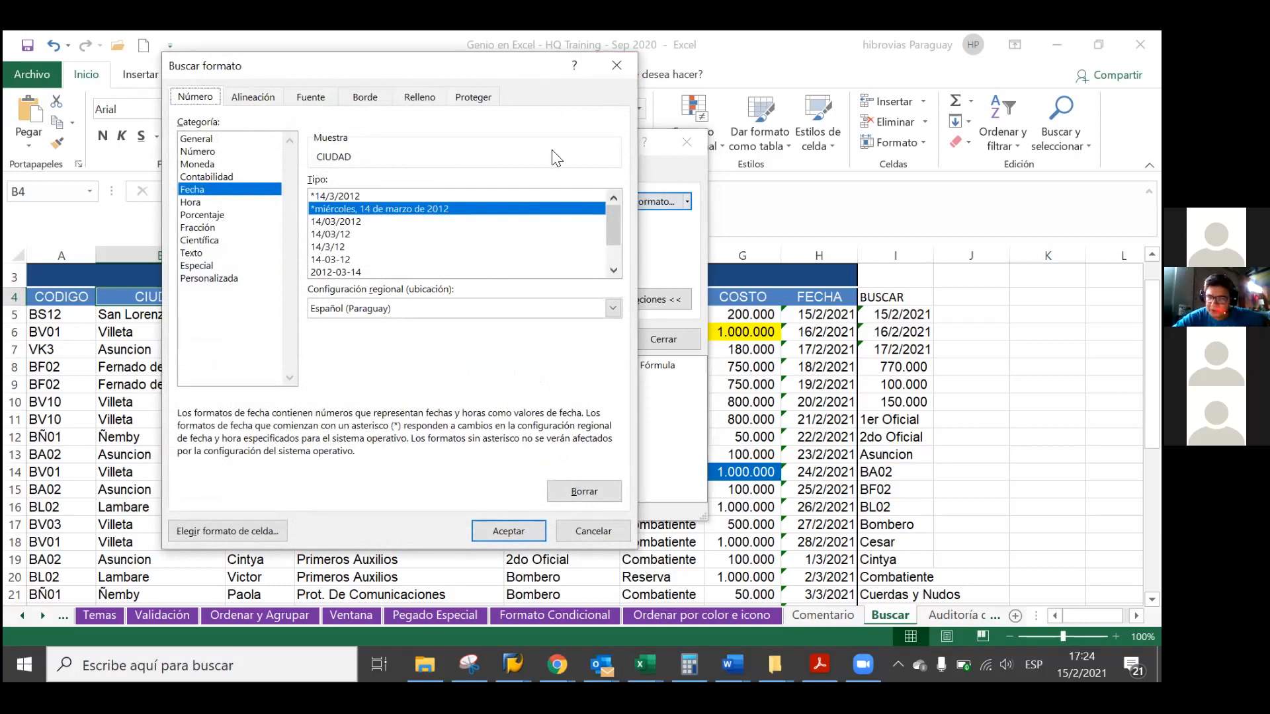
{"action": "left_click_drag", "start_coordinate": [499, 78], "coordinate": [525, 137]}
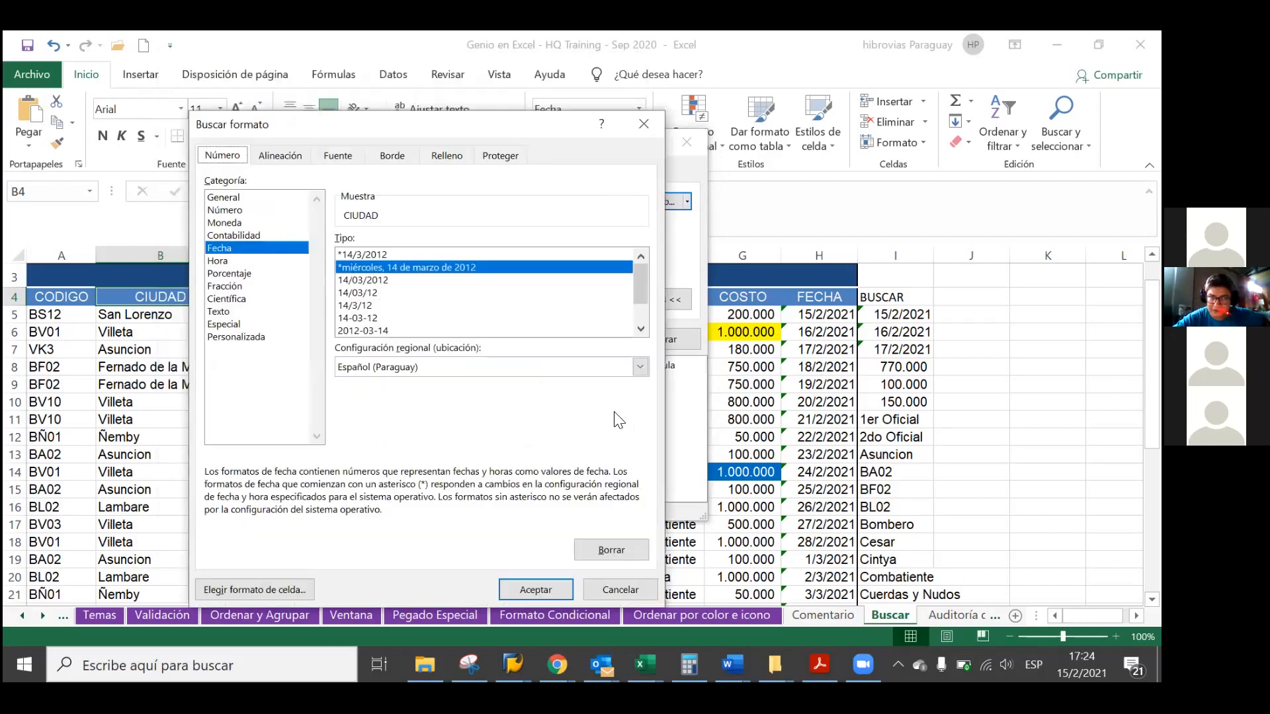
{"action": "left_click", "coordinate": [616, 584]}
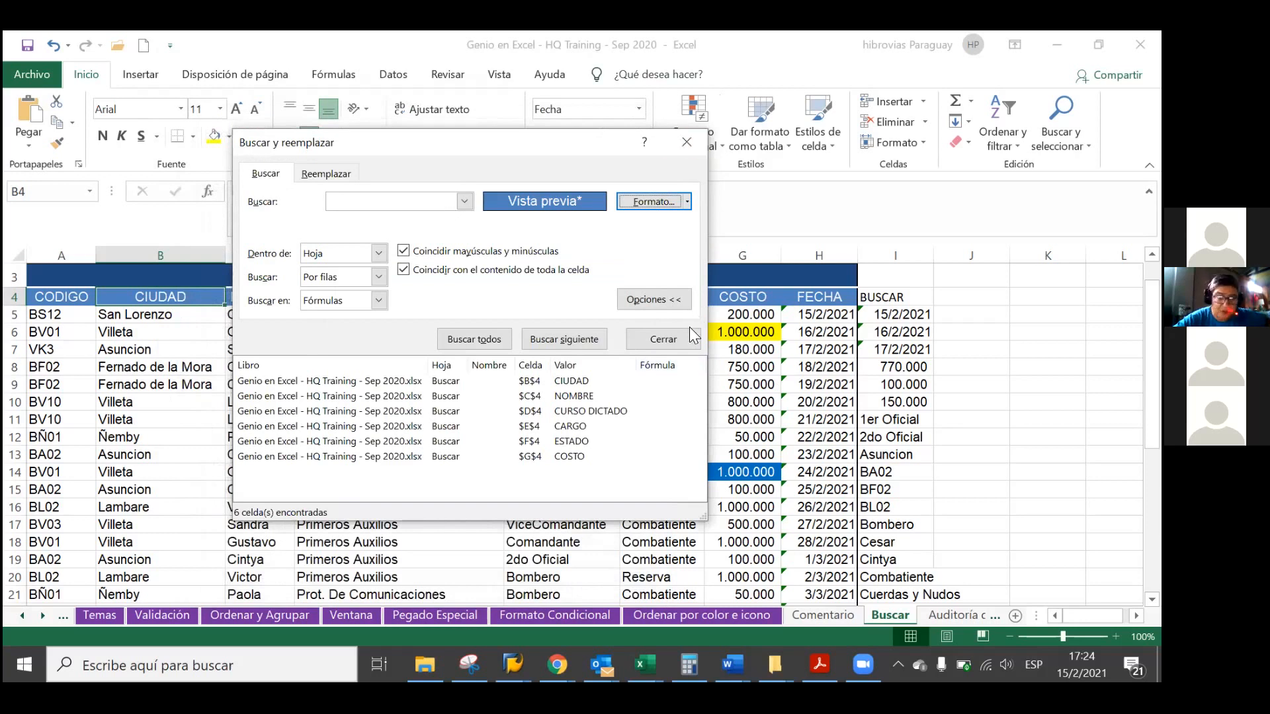
{"action": "left_click", "coordinate": [663, 339]}
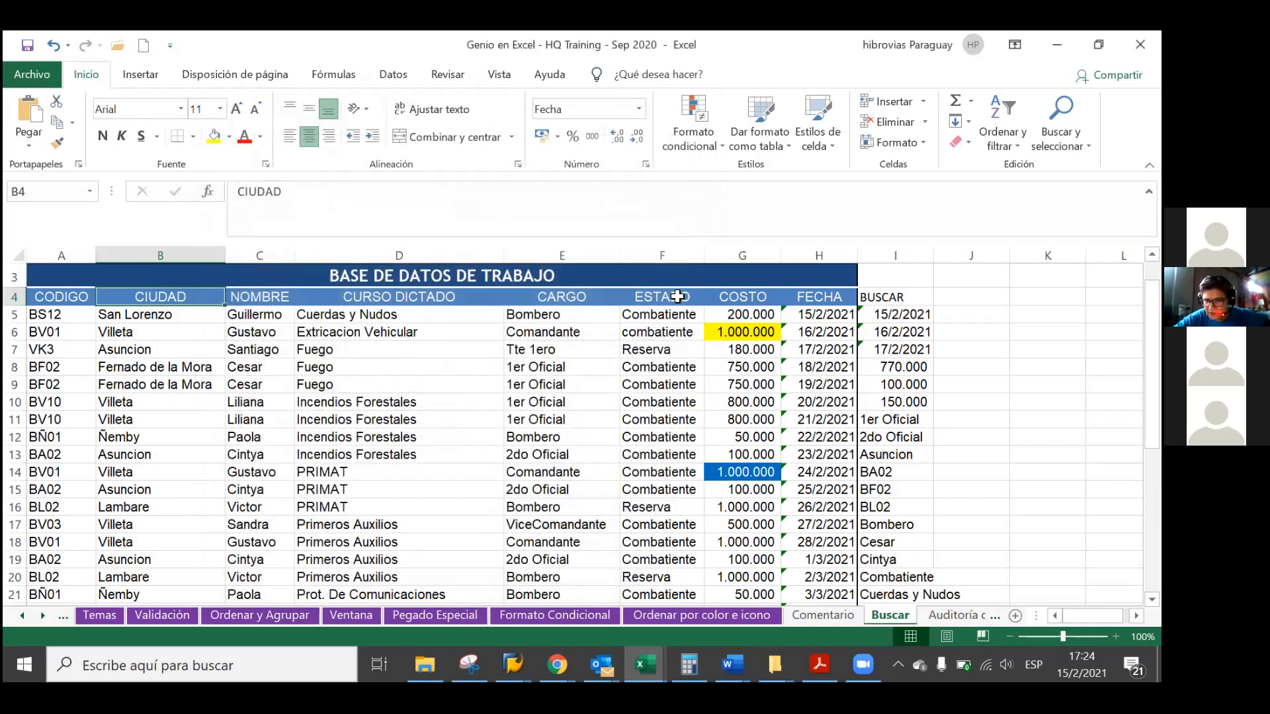
{"action": "left_click", "coordinate": [677, 296]}
{"action": "left_click", "coordinate": [674, 144]}
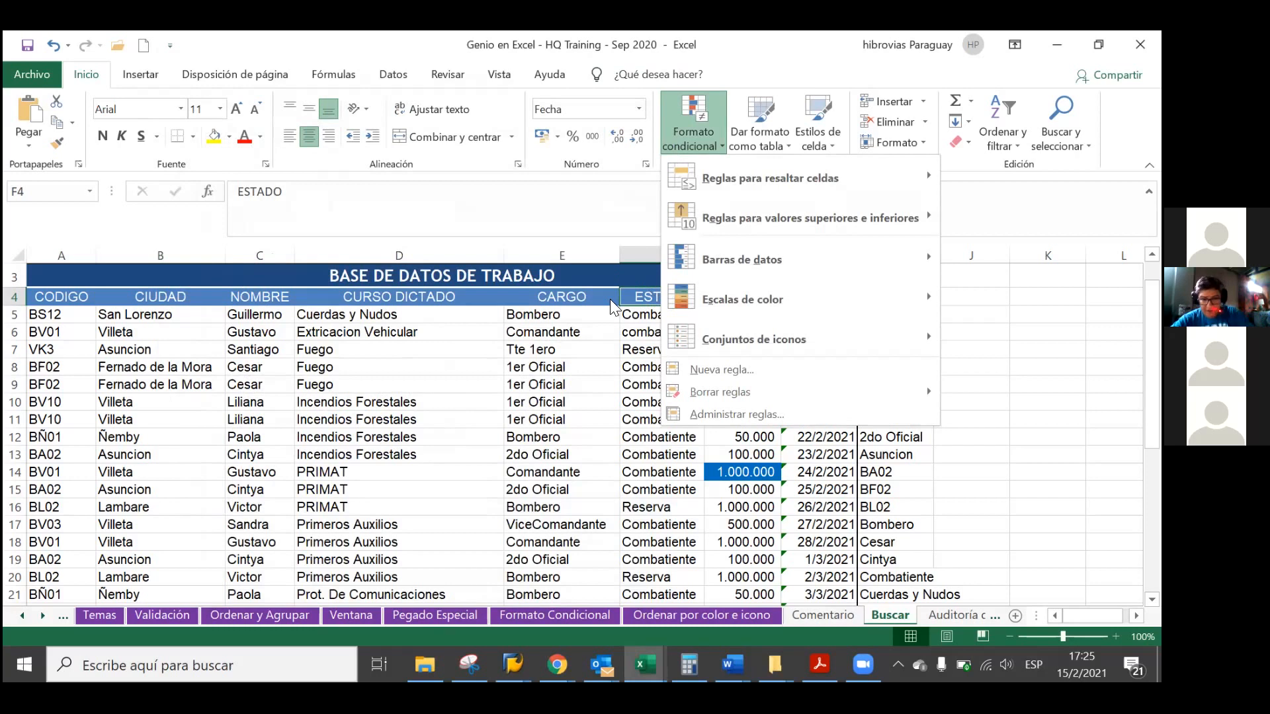
{"action": "left_click", "coordinate": [642, 301]}
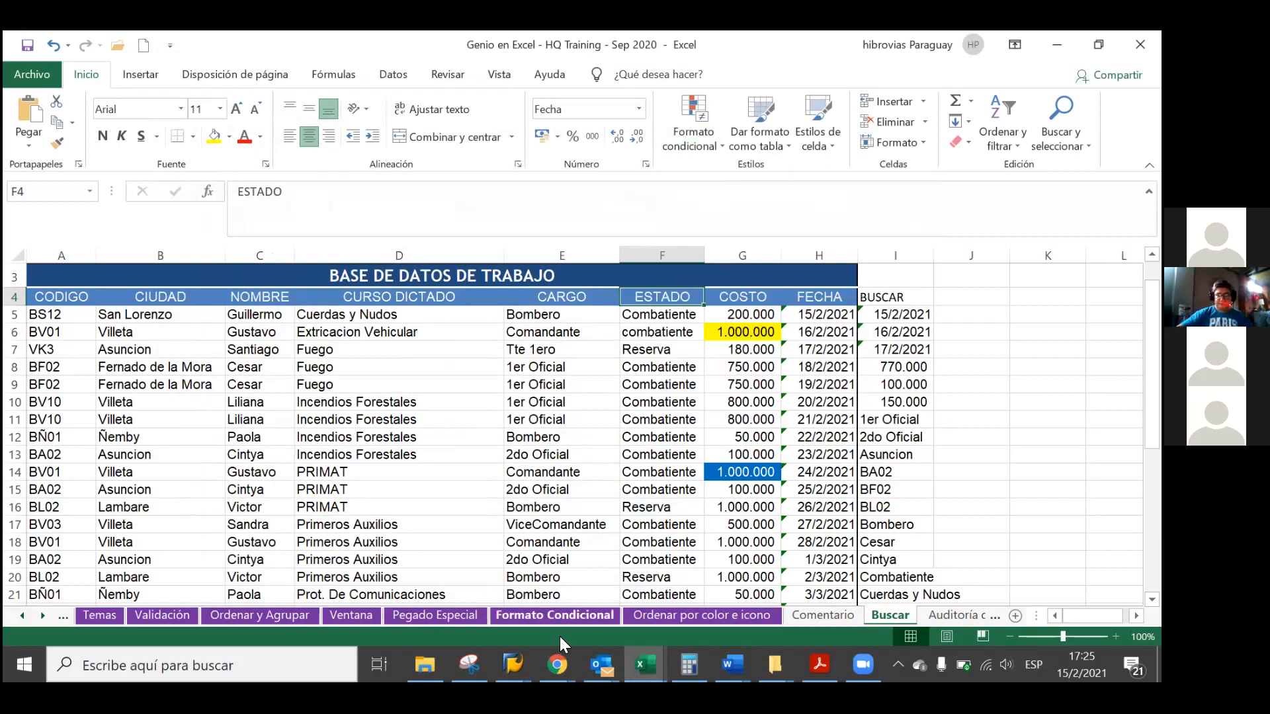
Go to the Formato Condicional sheet, select cell AA10, and reopen the search dialog to clear its search format.
{"action": "left_click", "coordinate": [555, 616]}
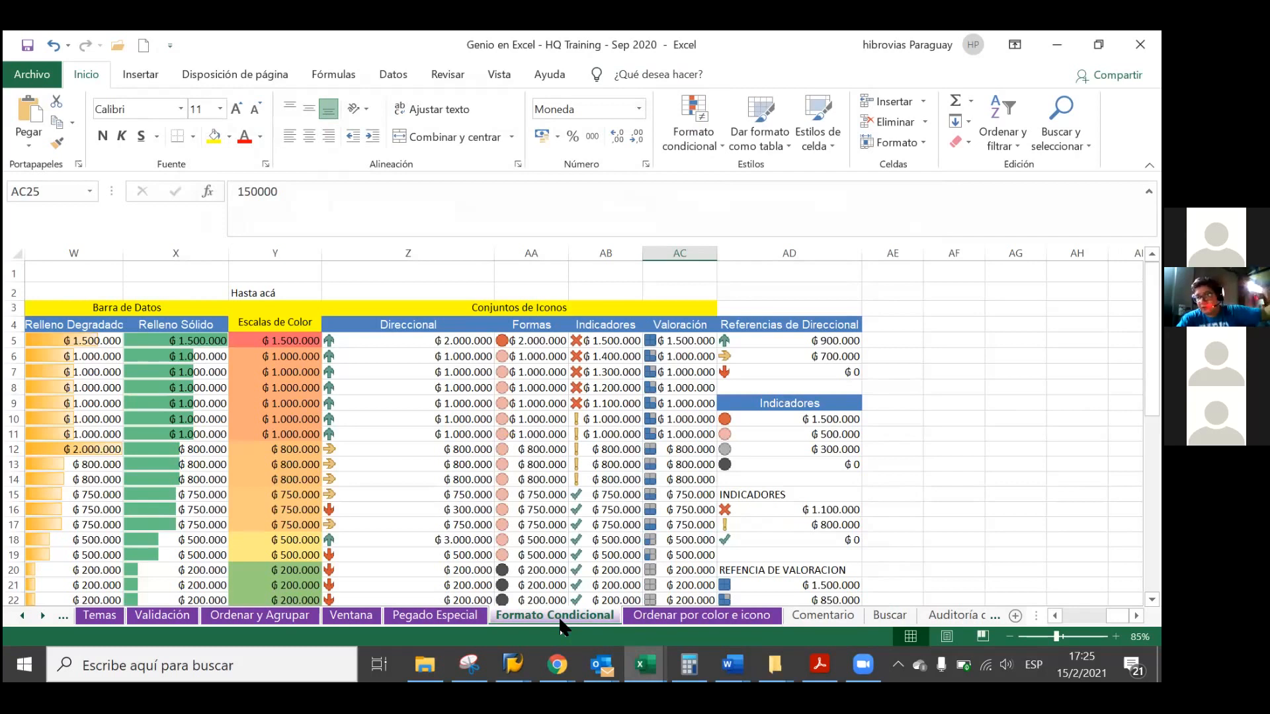
{"action": "left_click", "coordinate": [535, 511]}
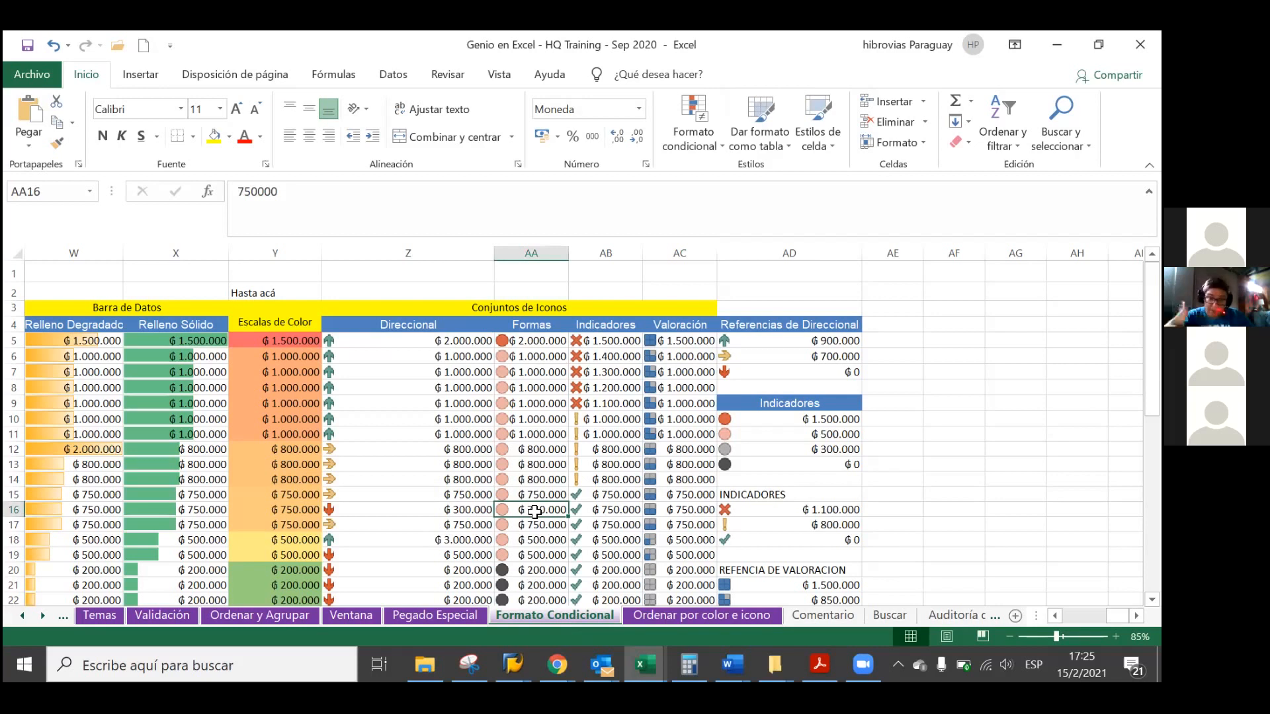
{"action": "left_click", "coordinate": [529, 419]}
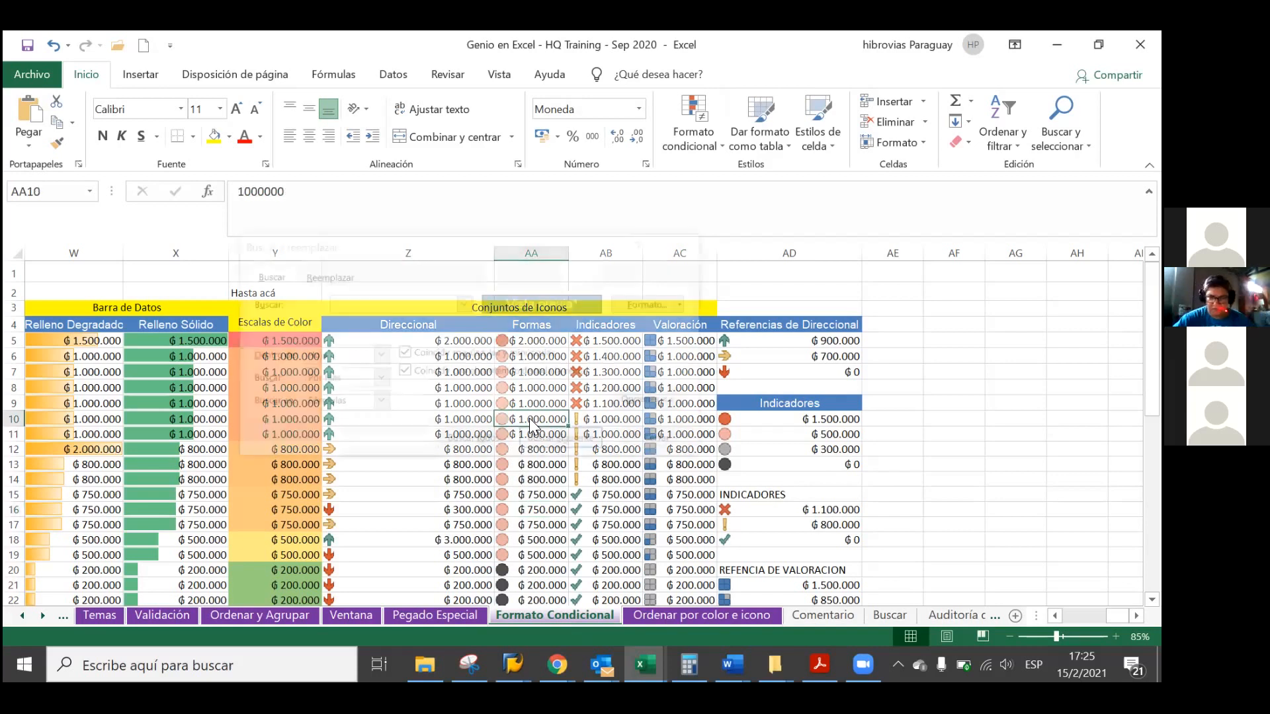
{"action": "key", "text": "ctrl+b"}
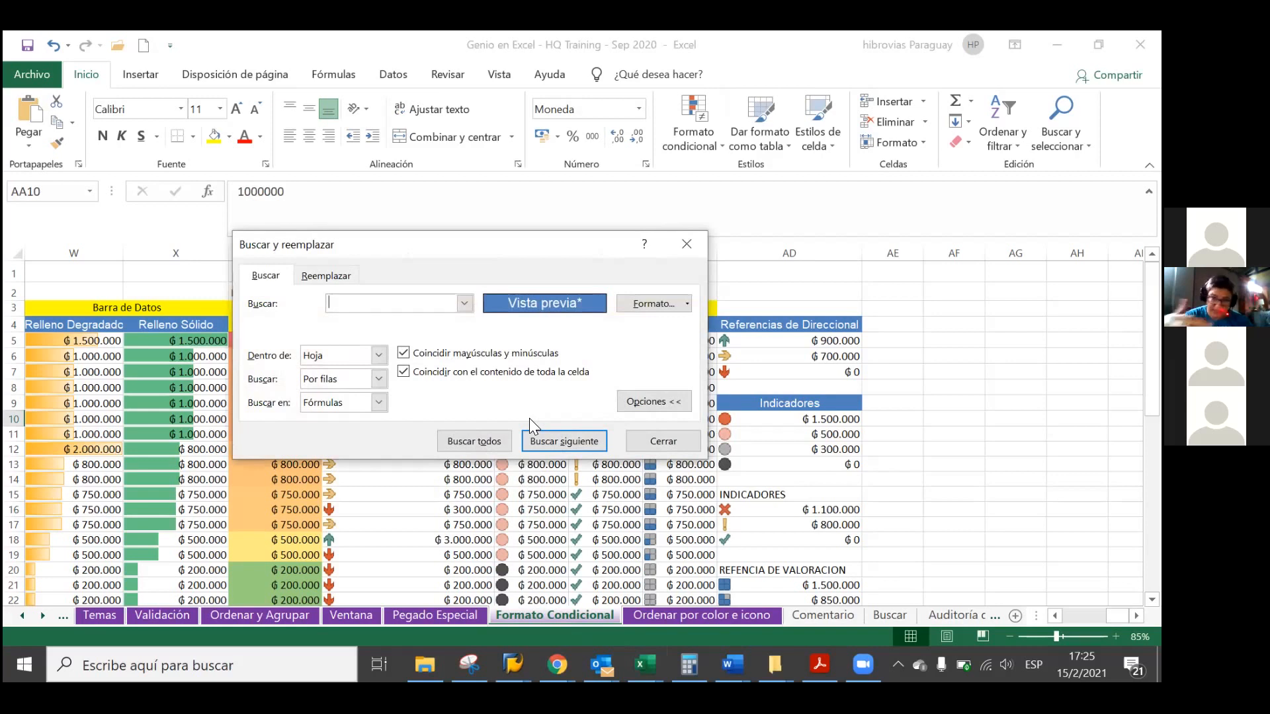
{"action": "left_click", "coordinate": [686, 302]}
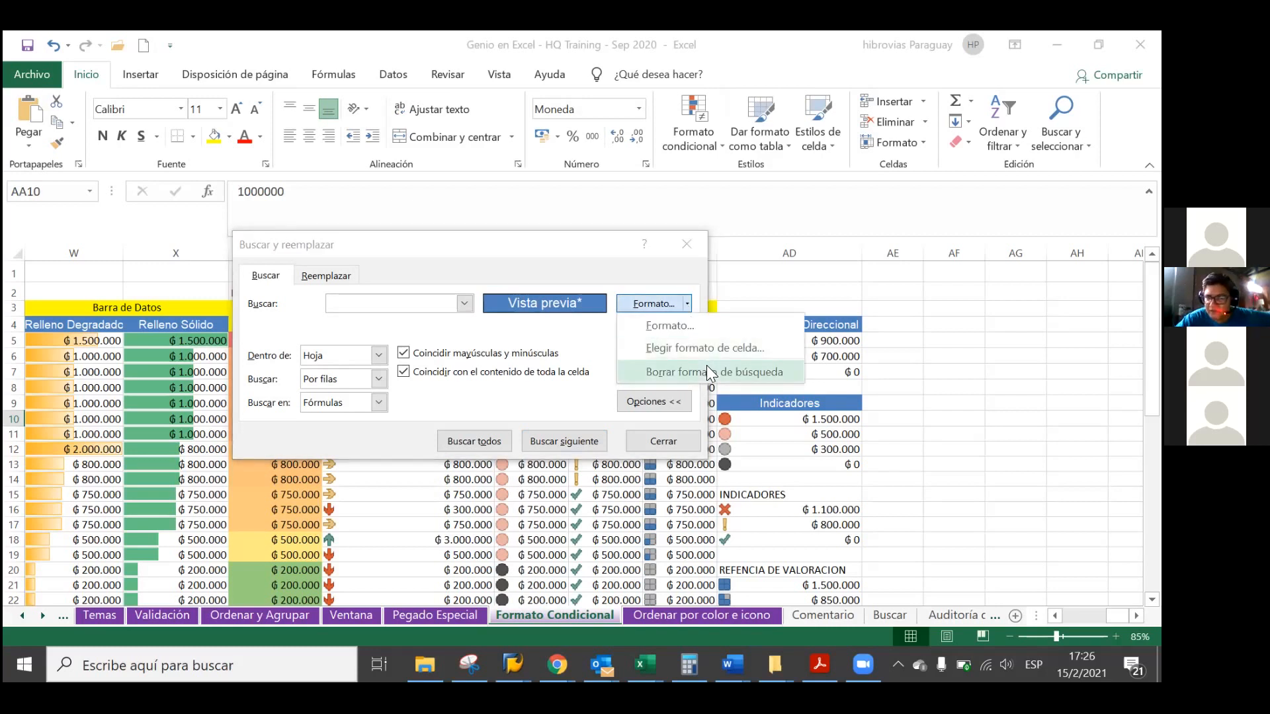
{"action": "left_click", "coordinate": [706, 367]}
Take the search format from cell AB6 in the Indicadores column, find all cells with that format and browse the results.
{"action": "left_click", "coordinate": [688, 304]}
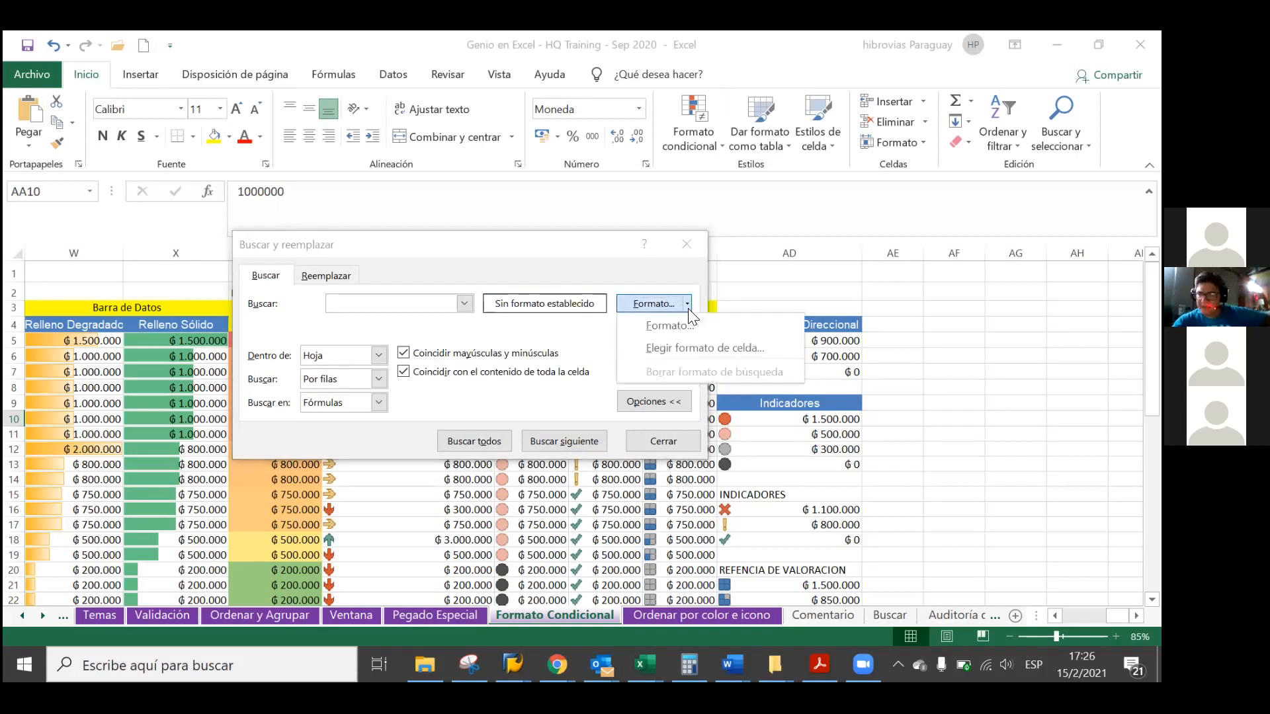
{"action": "left_click", "coordinate": [698, 341]}
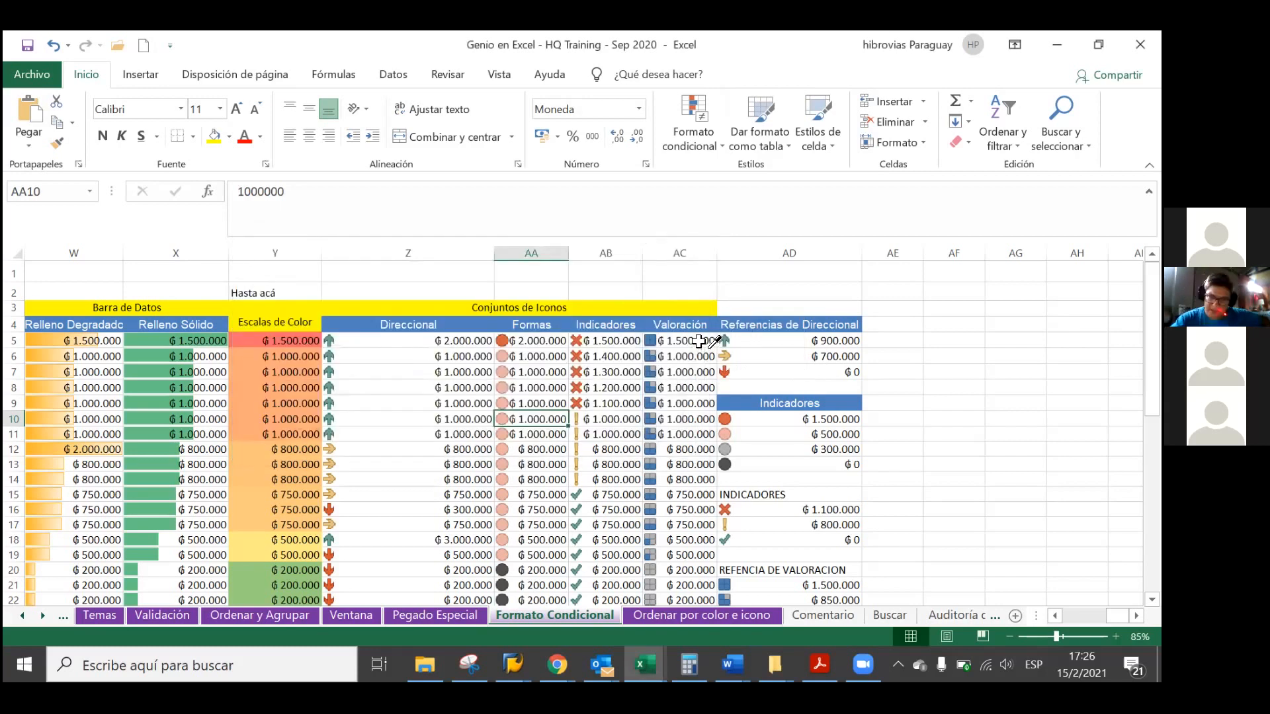
{"action": "left_click", "coordinate": [602, 362]}
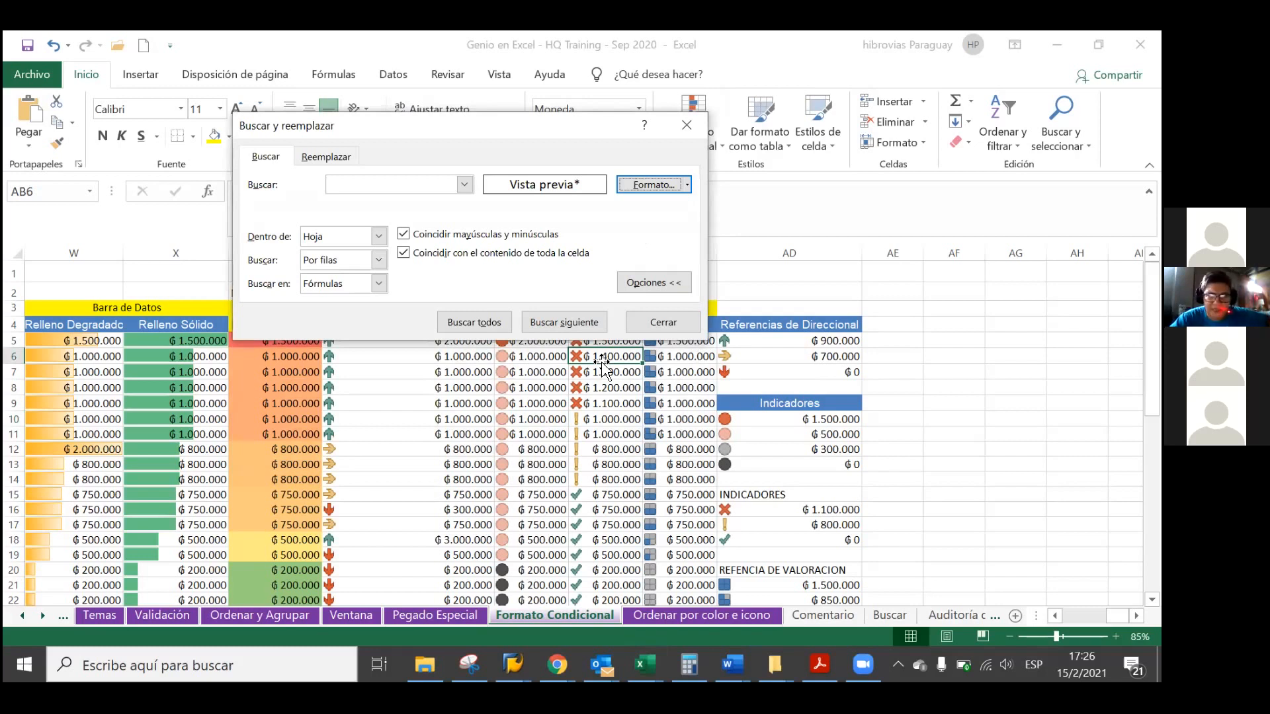
{"action": "left_click", "coordinate": [478, 313]}
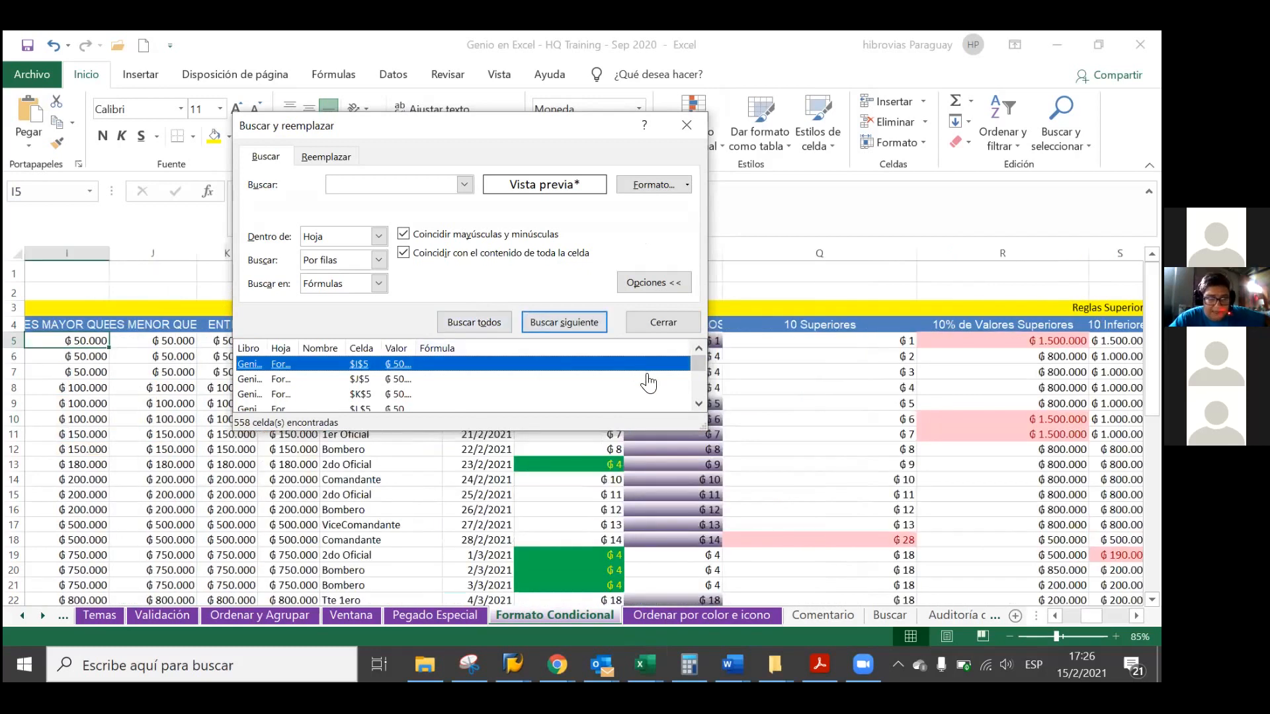
{"action": "left_click", "coordinate": [694, 404]}
{"action": "left_click", "coordinate": [695, 404]}
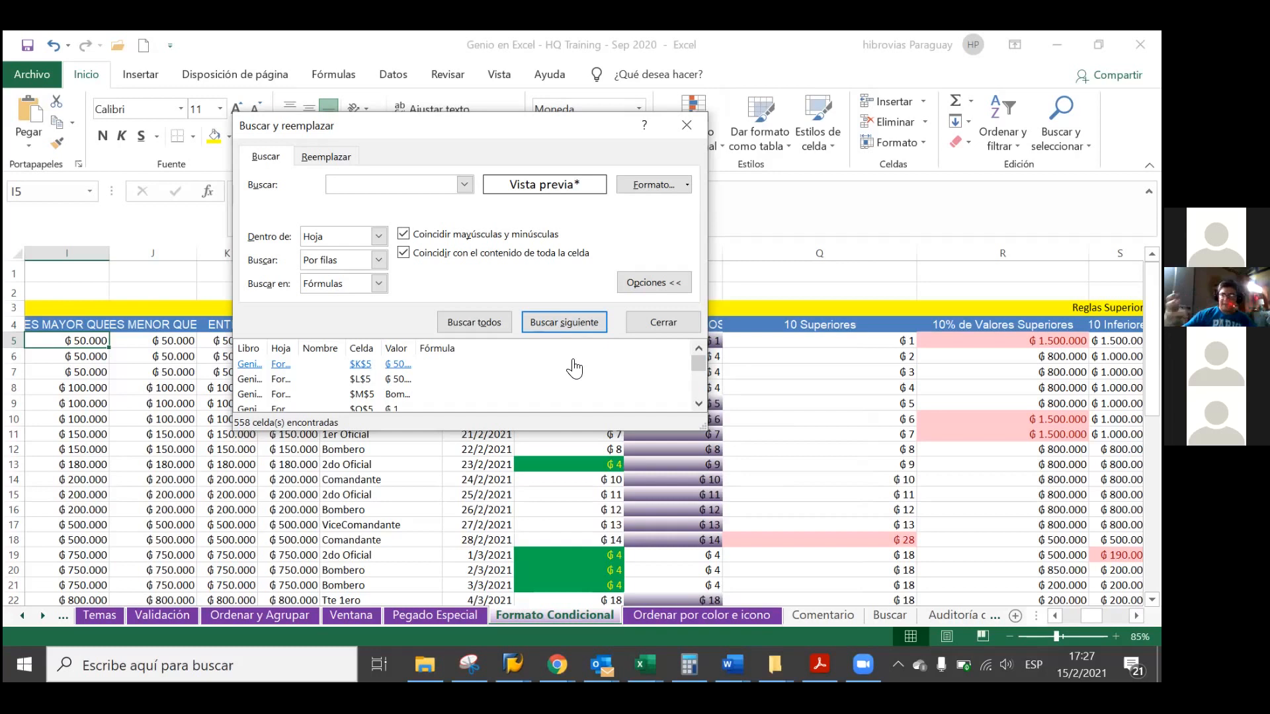
Review the format options for searching without choosing any, and close the search dialog.
{"action": "left_click", "coordinate": [685, 183]}
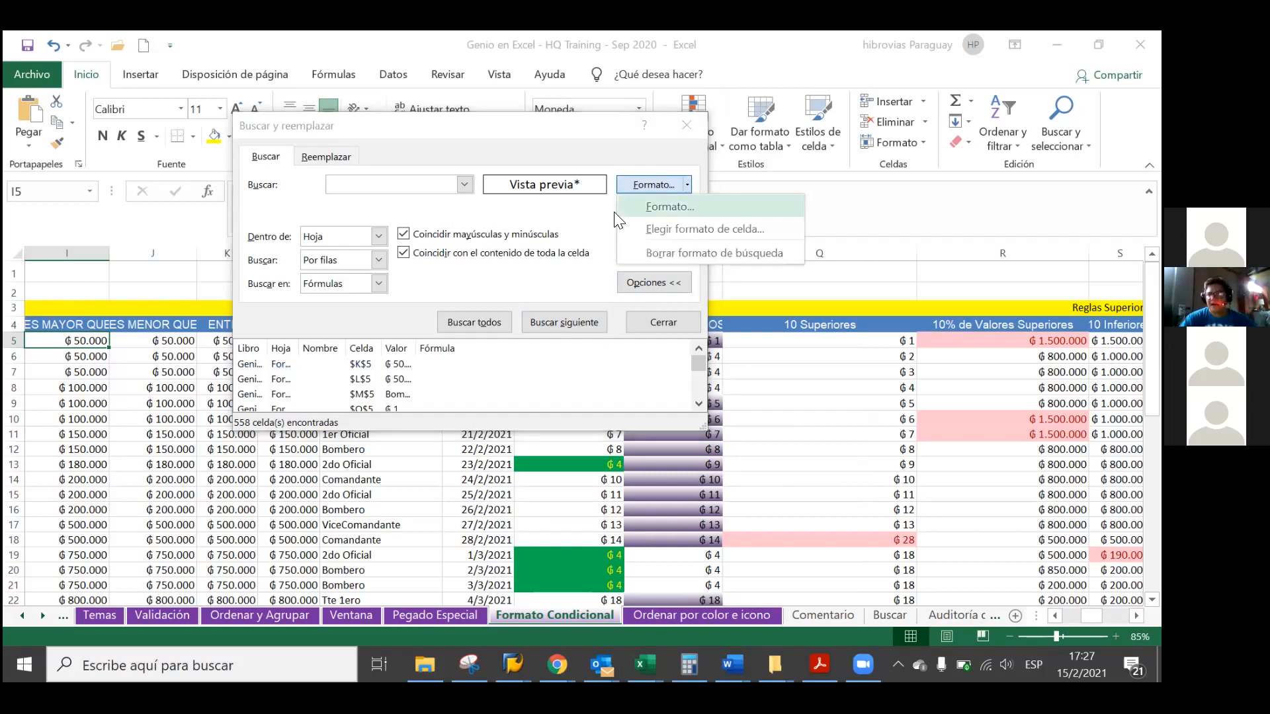
{"action": "left_click", "coordinate": [597, 220]}
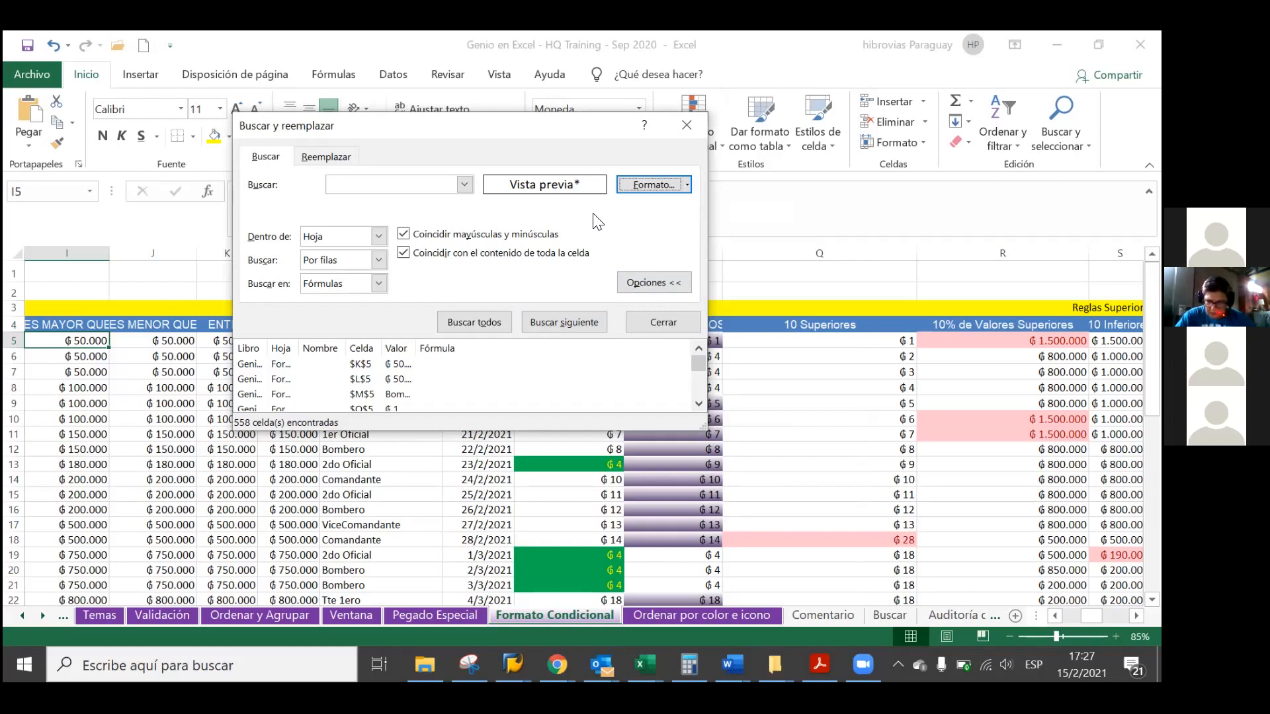
{"action": "left_click", "coordinate": [684, 125]}
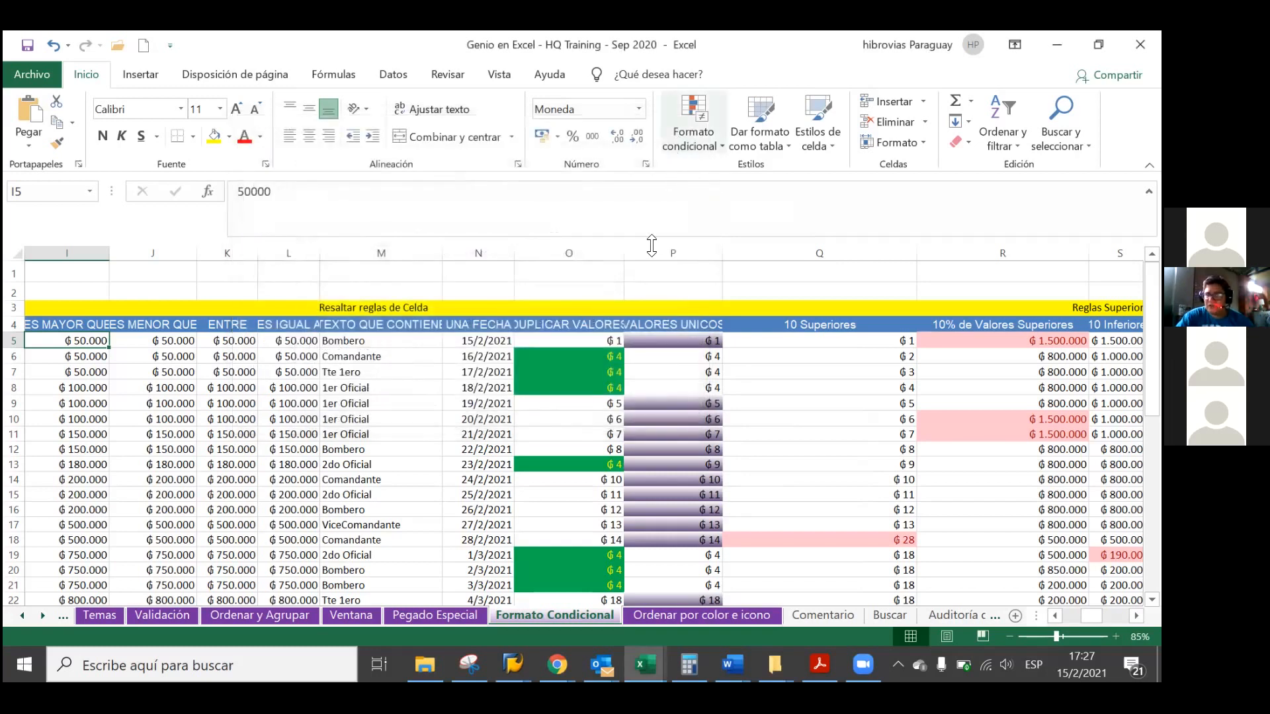
Color the Comentario sheet's tab purple.
{"action": "left_click", "coordinate": [839, 616]}
{"action": "left_click", "coordinate": [864, 615]}
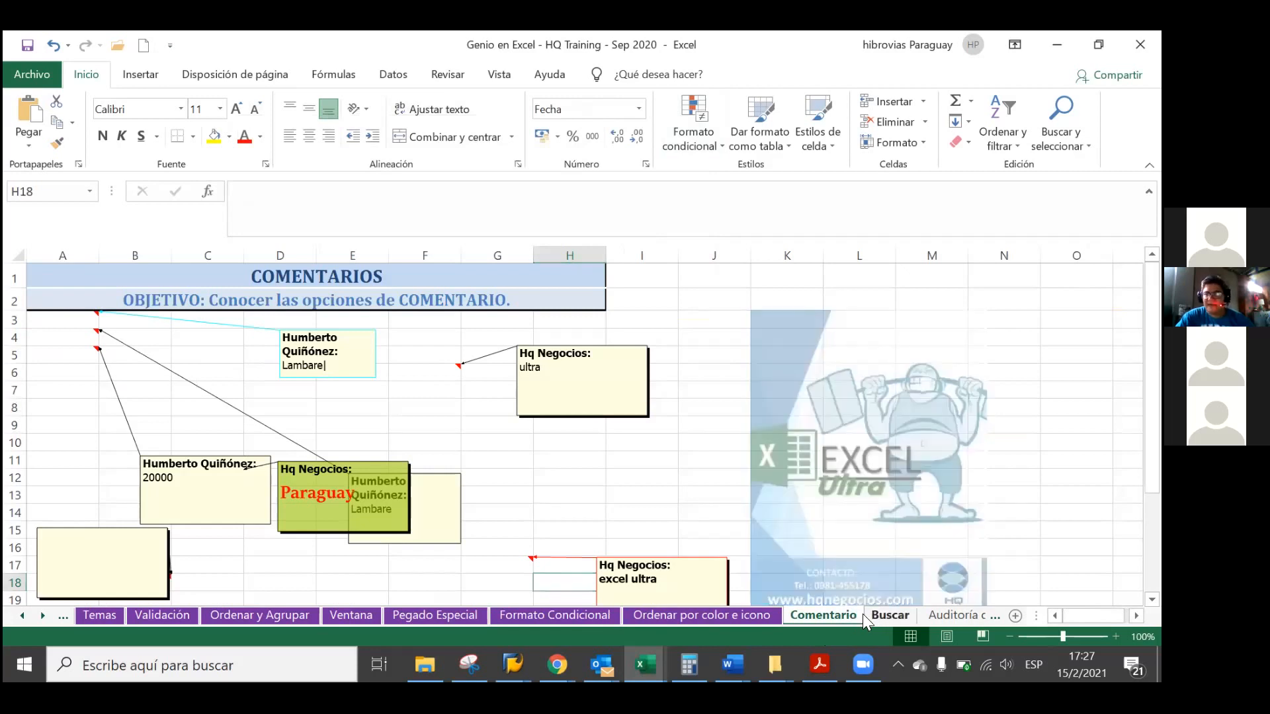
{"action": "right_click", "coordinate": [838, 614]}
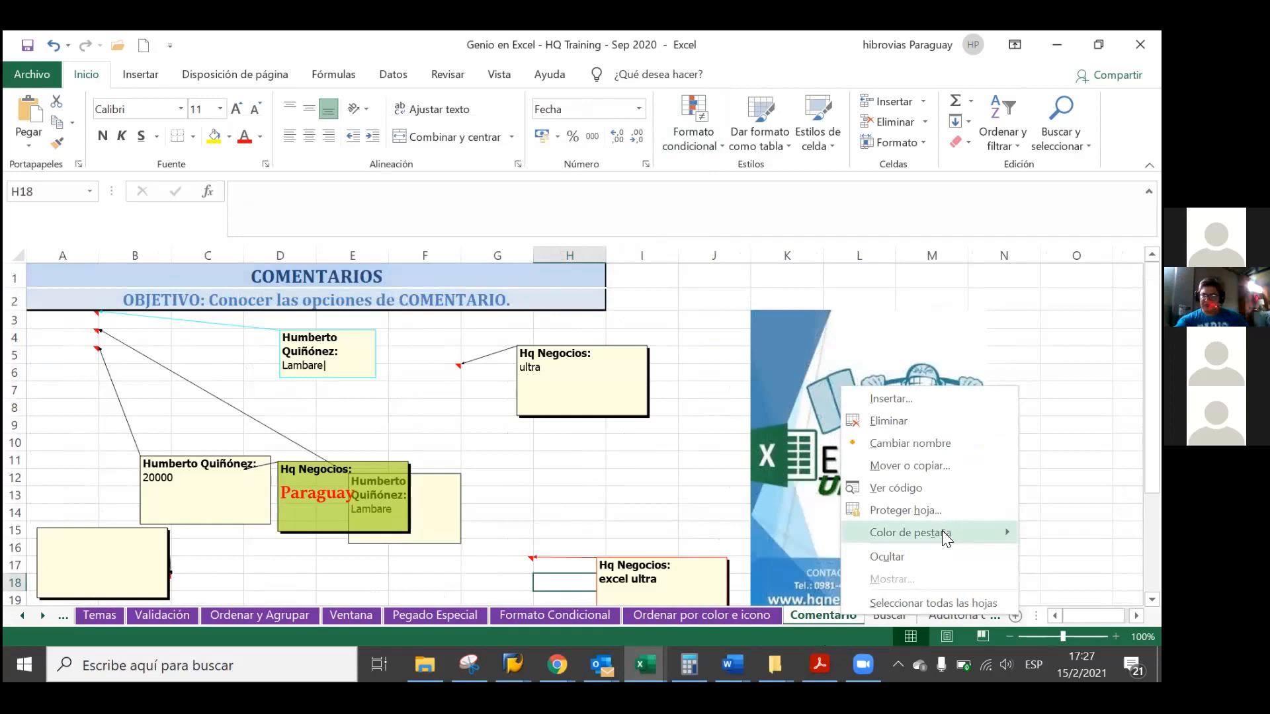
{"action": "mouse_move", "coordinate": [941, 532]}
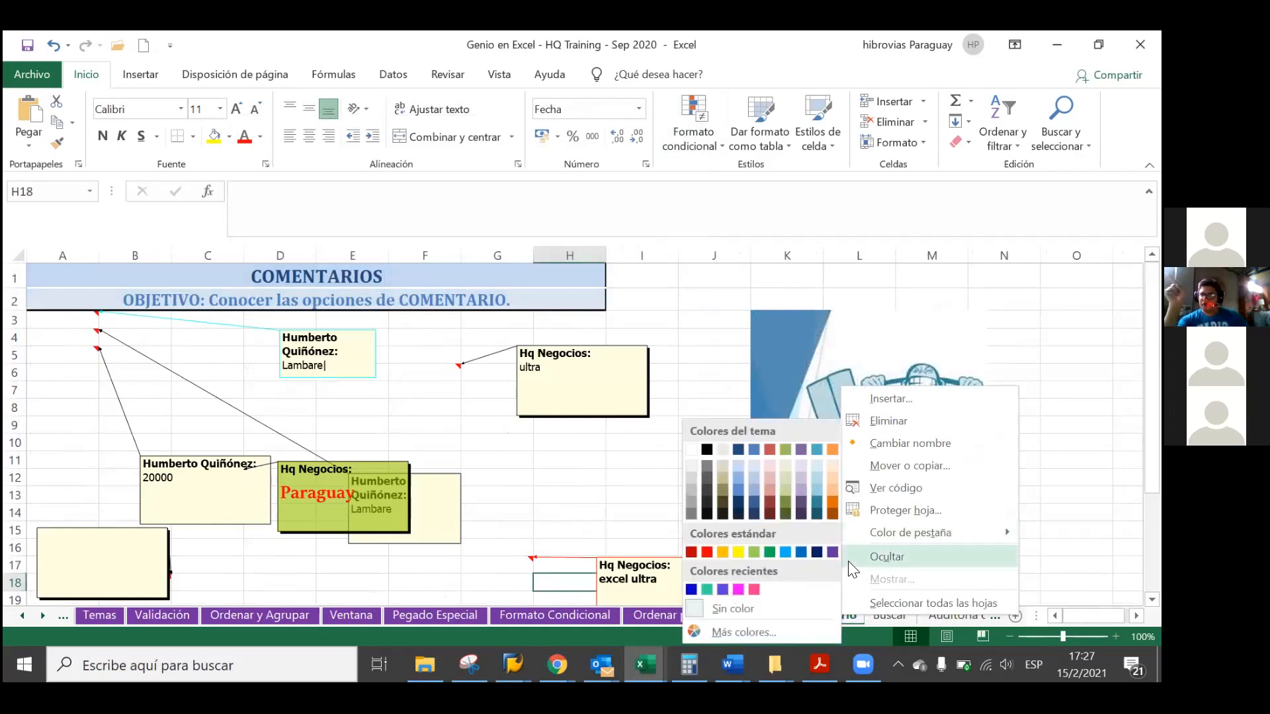
{"action": "left_click", "coordinate": [831, 553]}
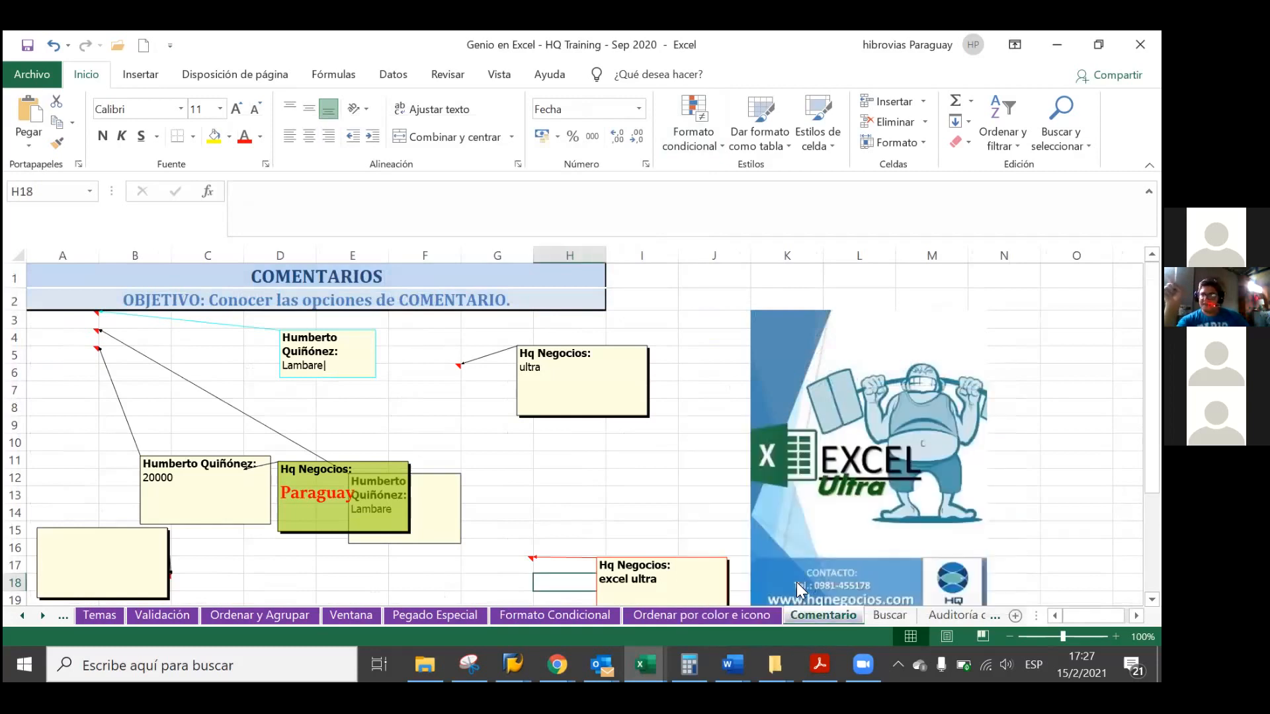
On the Buscar sheet, use Go To to jump to column J by its reference and check the selection.
{"action": "left_click", "coordinate": [886, 615]}
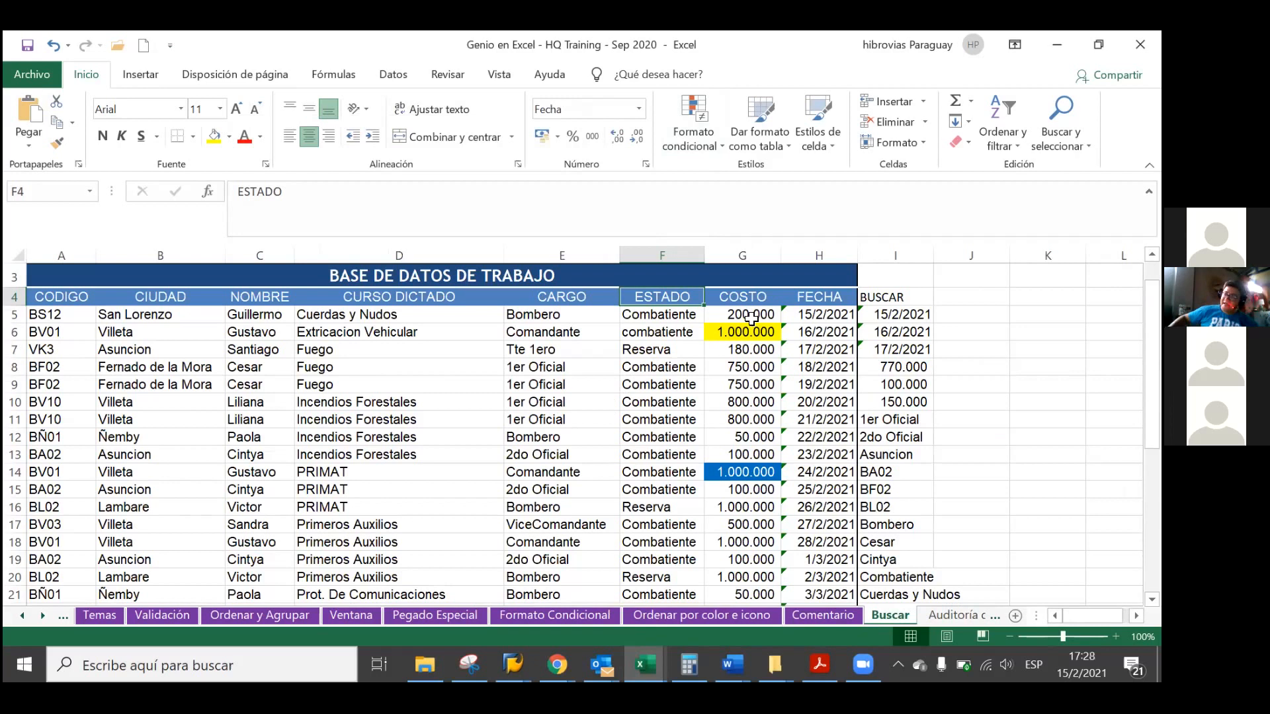
{"action": "left_click", "coordinate": [1060, 128]}
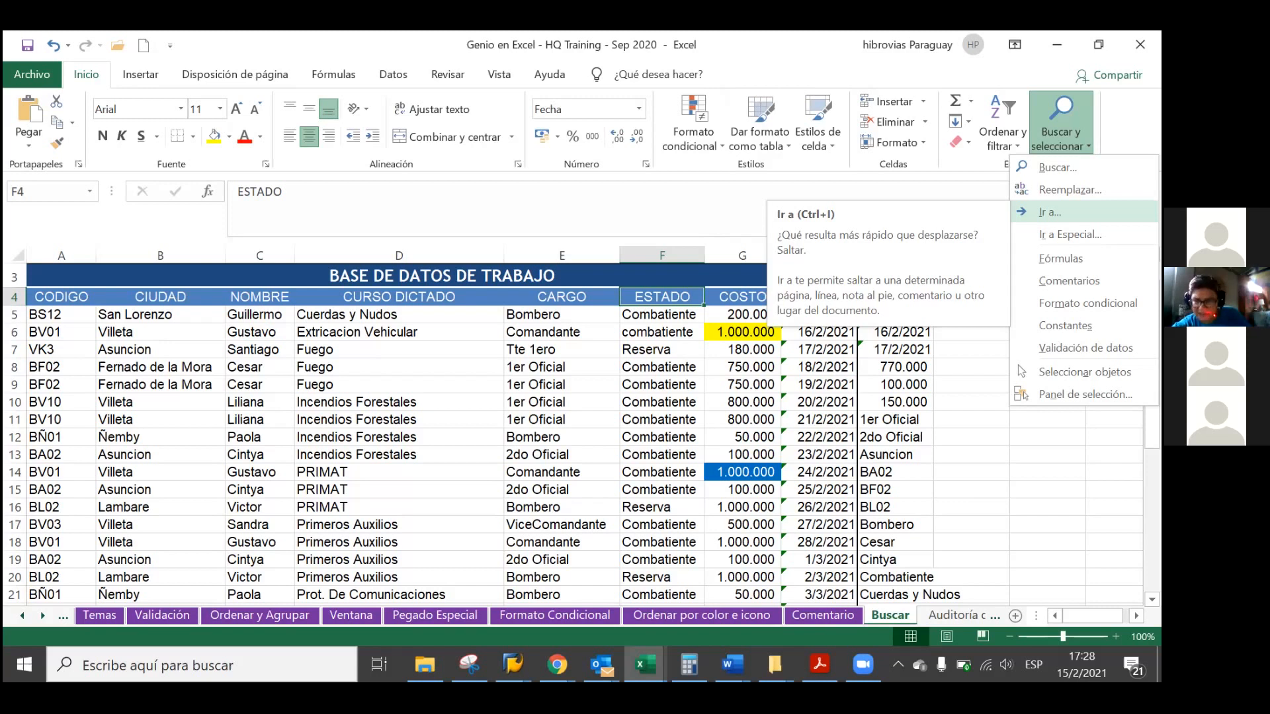
{"action": "left_click", "coordinate": [1050, 211]}
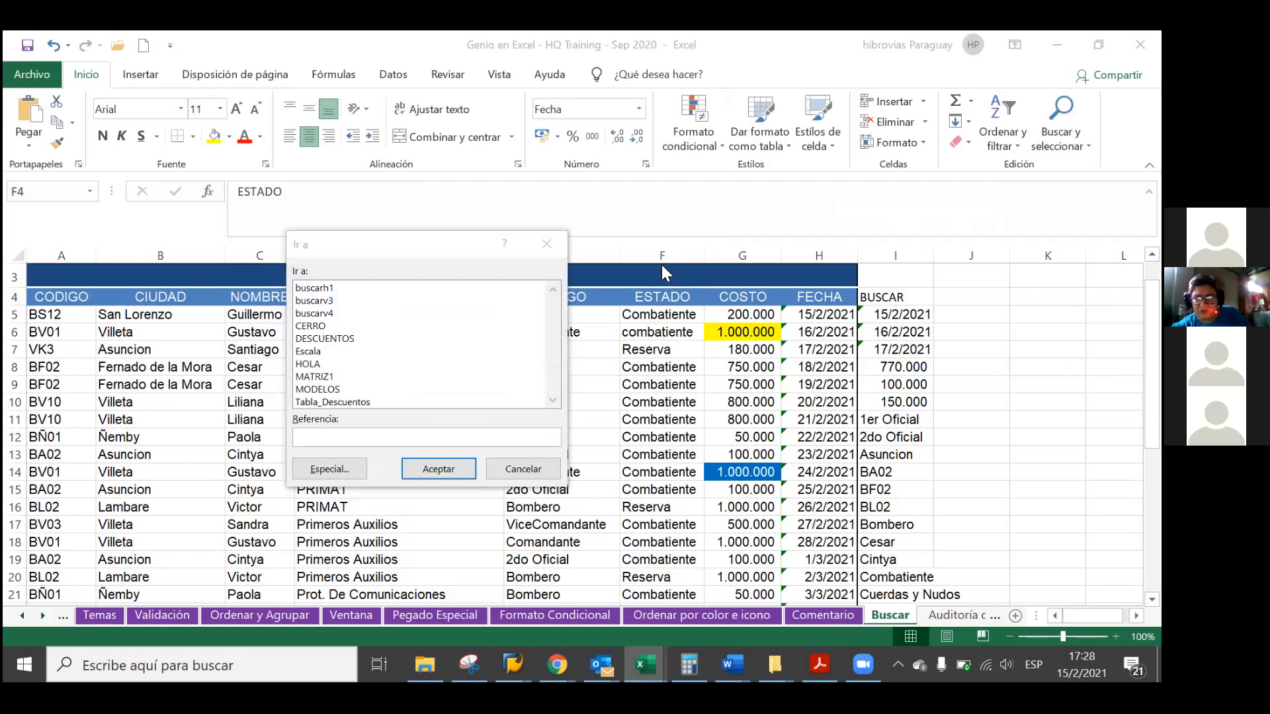
{"action": "left_click_drag", "start_coordinate": [477, 231], "coordinate": [492, 226]}
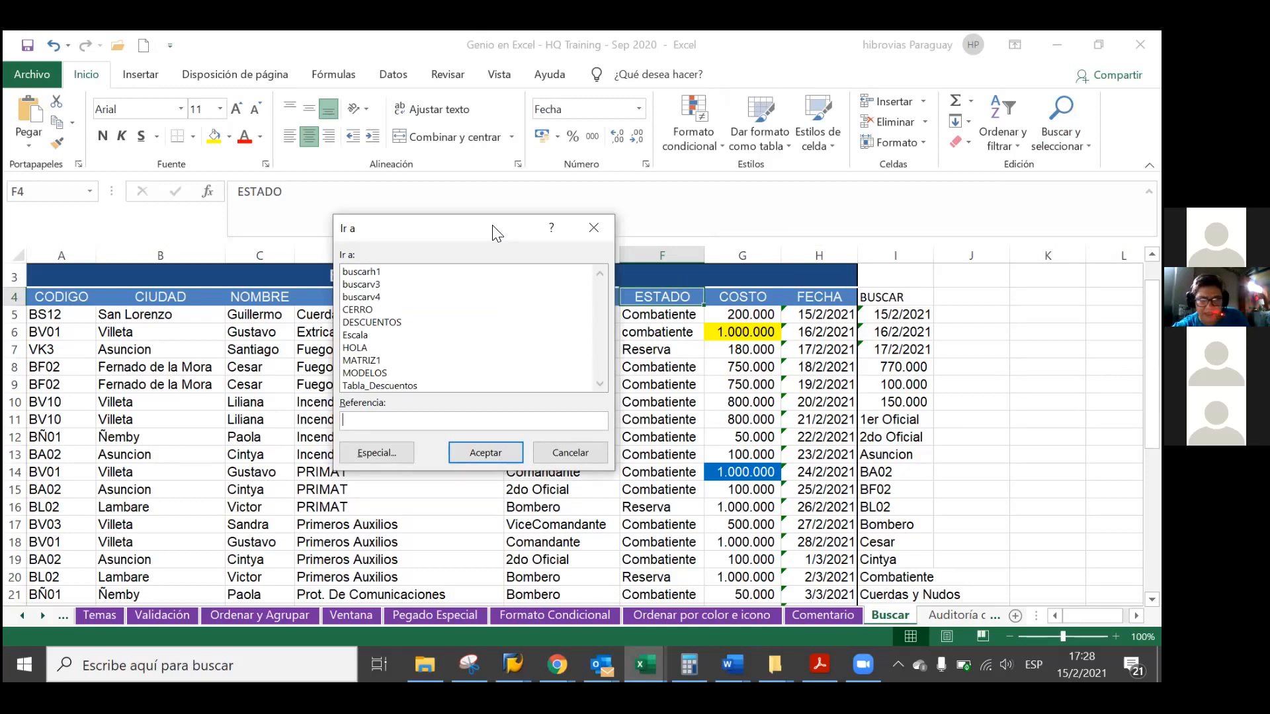
{"action": "type", "text": "jj"}
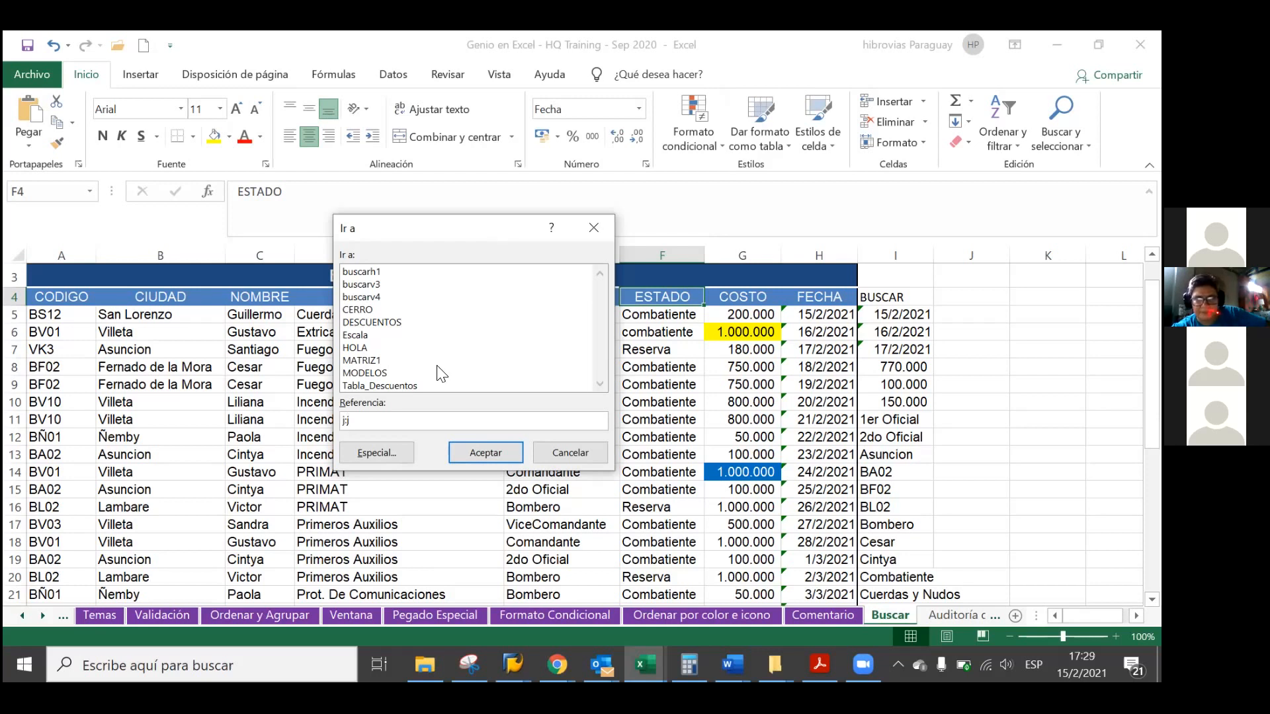
{"action": "left_click", "coordinate": [472, 450]}
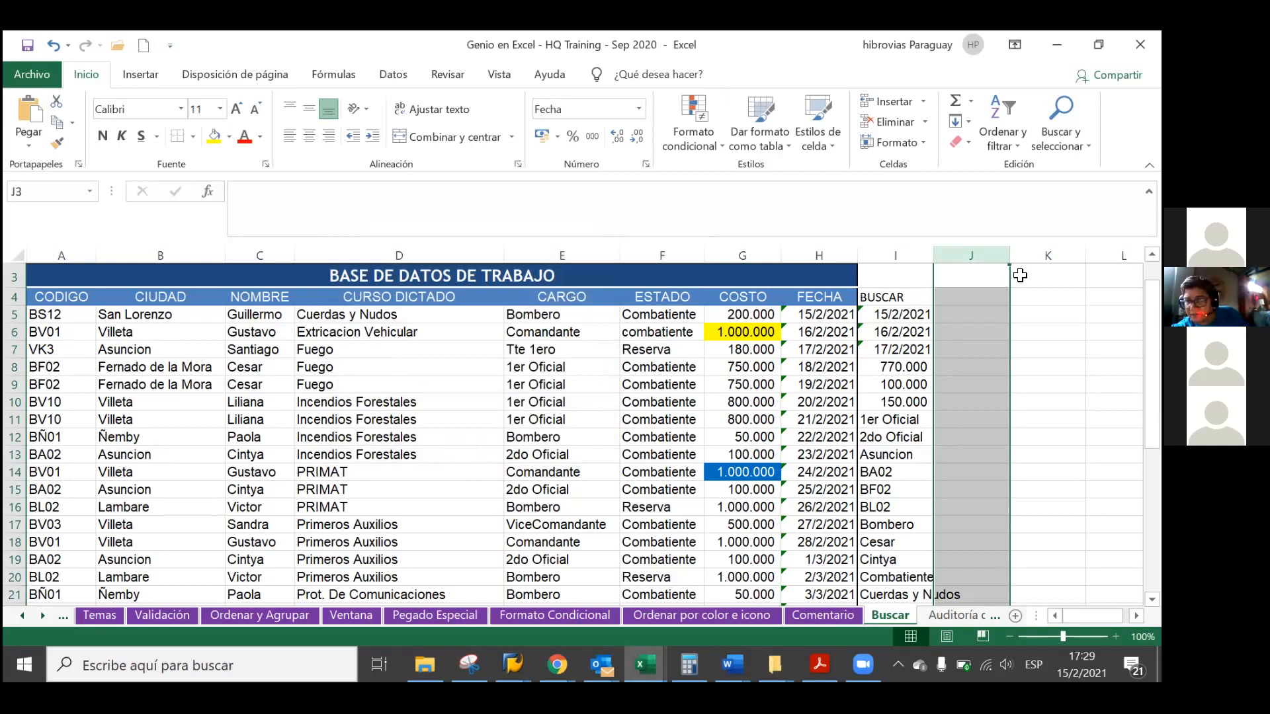
{"action": "scroll", "coordinate": [582, 433], "scroll_direction": "up", "scroll_amount": 1}
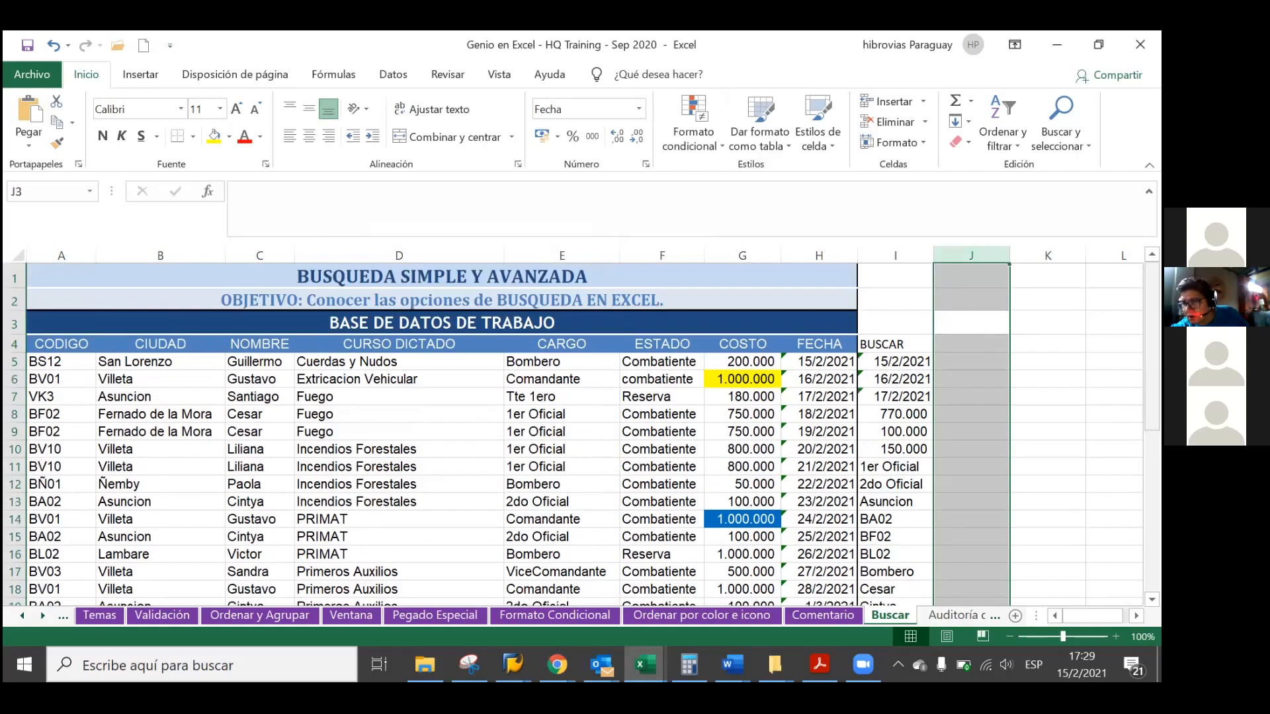
{"action": "left_click_drag", "start_coordinate": [1152, 347], "coordinate": [1152, 356]}
{"action": "left_click_drag", "start_coordinate": [1152, 402], "coordinate": [1152, 346]}
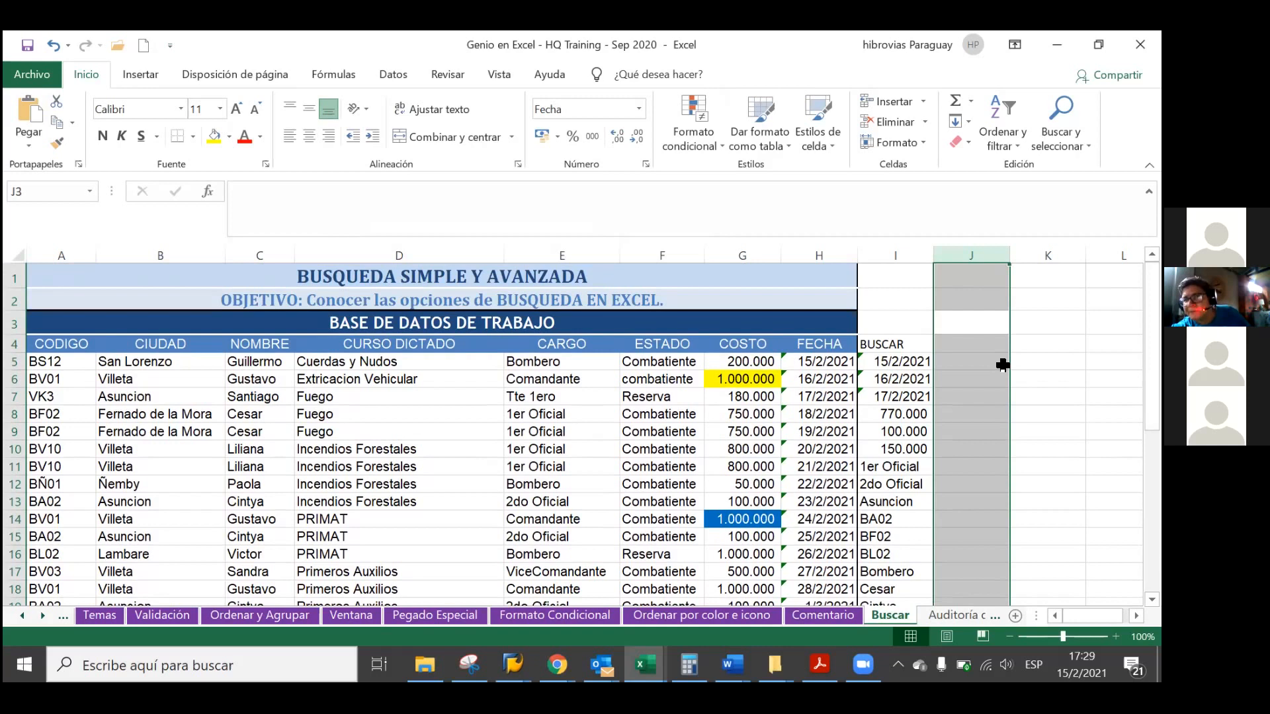
Starting from cell J5 of the Buscar sheet, try to select all cells with comments using Go To Special.
{"action": "left_click", "coordinate": [952, 365]}
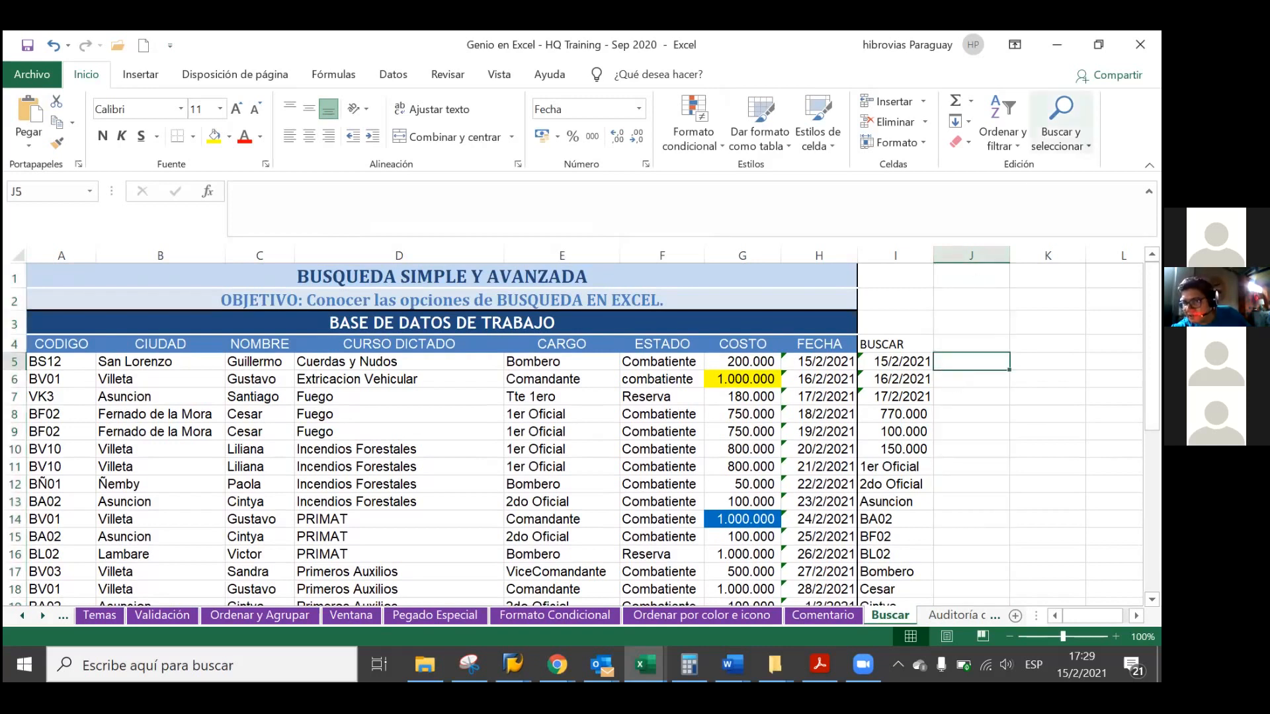
{"action": "left_click", "coordinate": [1061, 129]}
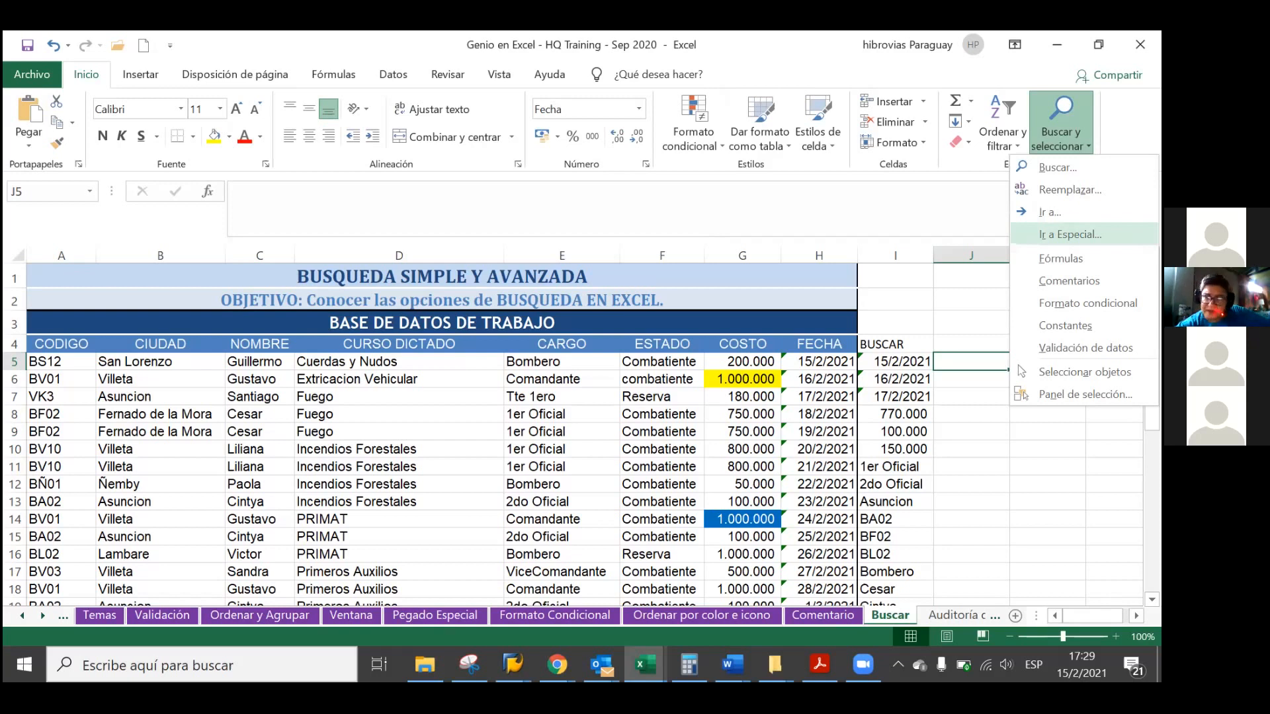
{"action": "left_click", "coordinate": [1069, 234]}
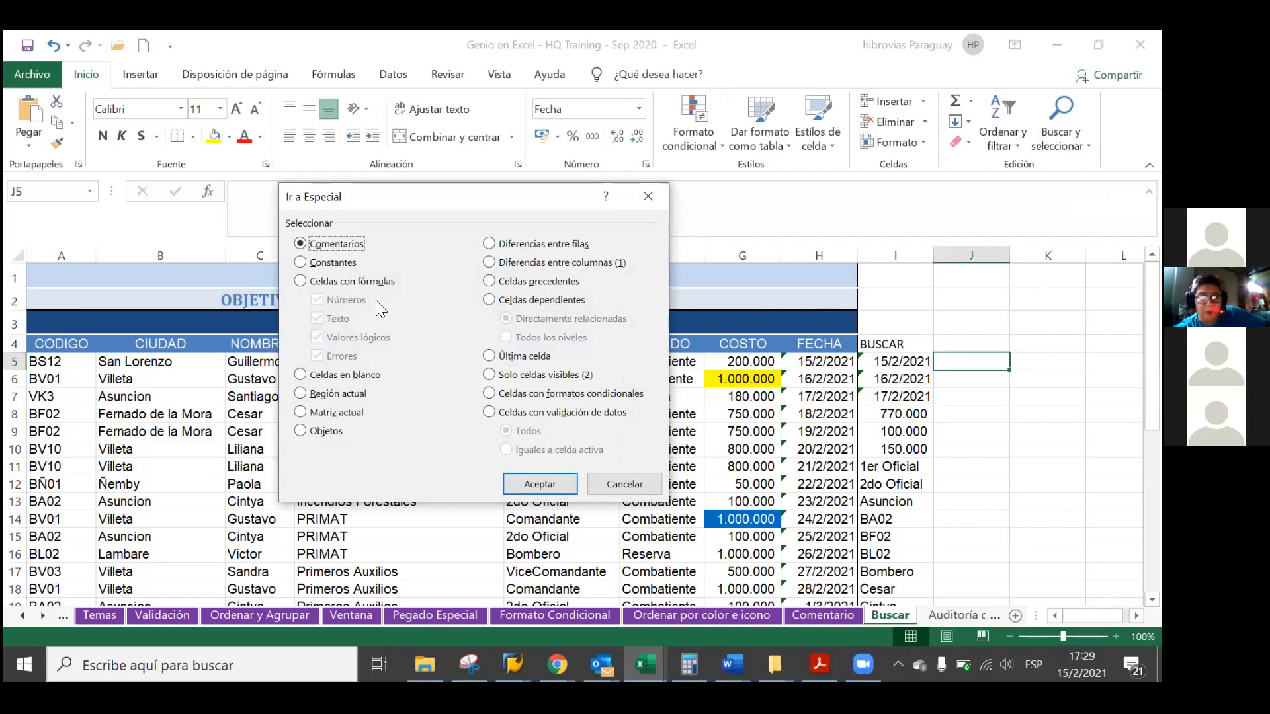
{"action": "left_click", "coordinate": [572, 484]}
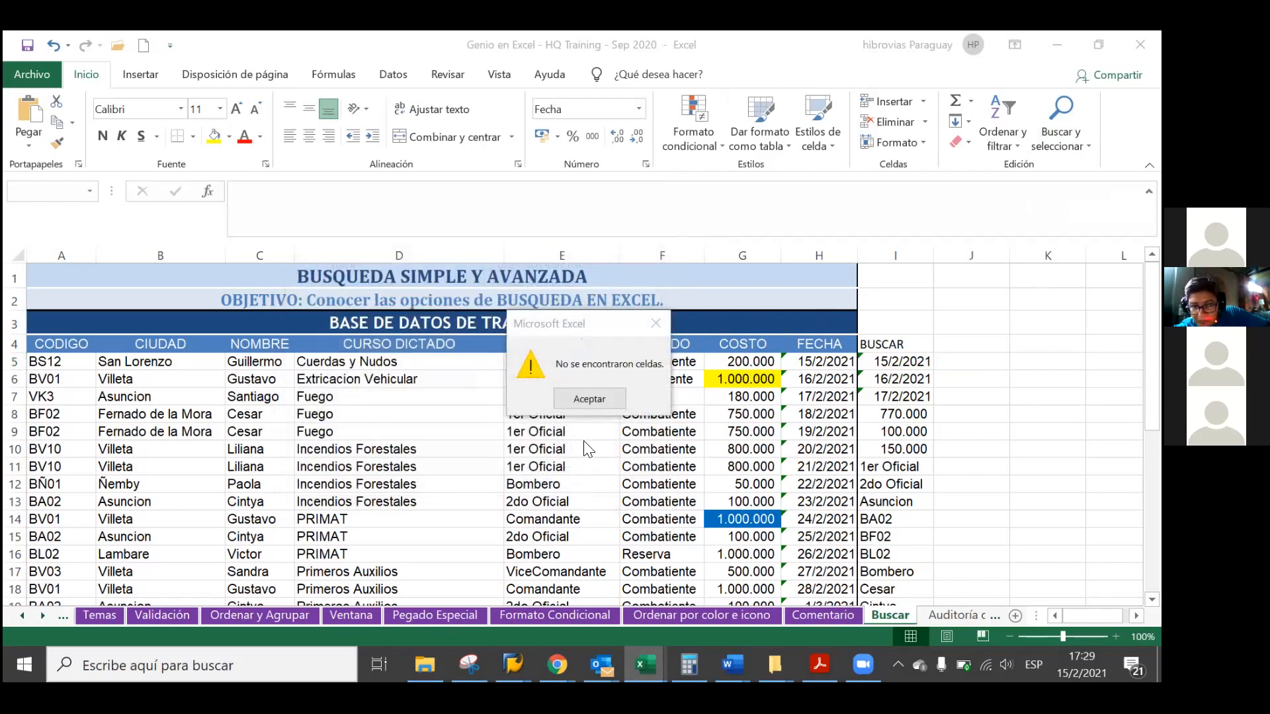
{"action": "left_click", "coordinate": [600, 400]}
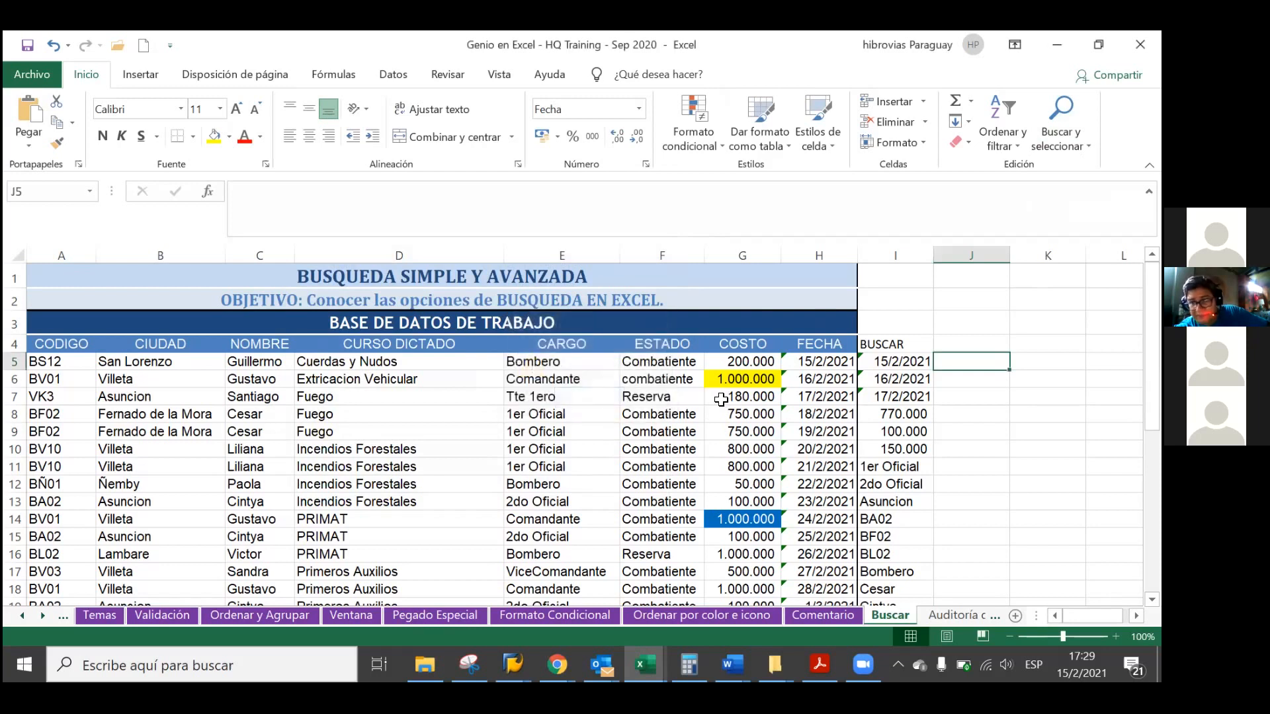
{"action": "left_click", "coordinate": [785, 378]}
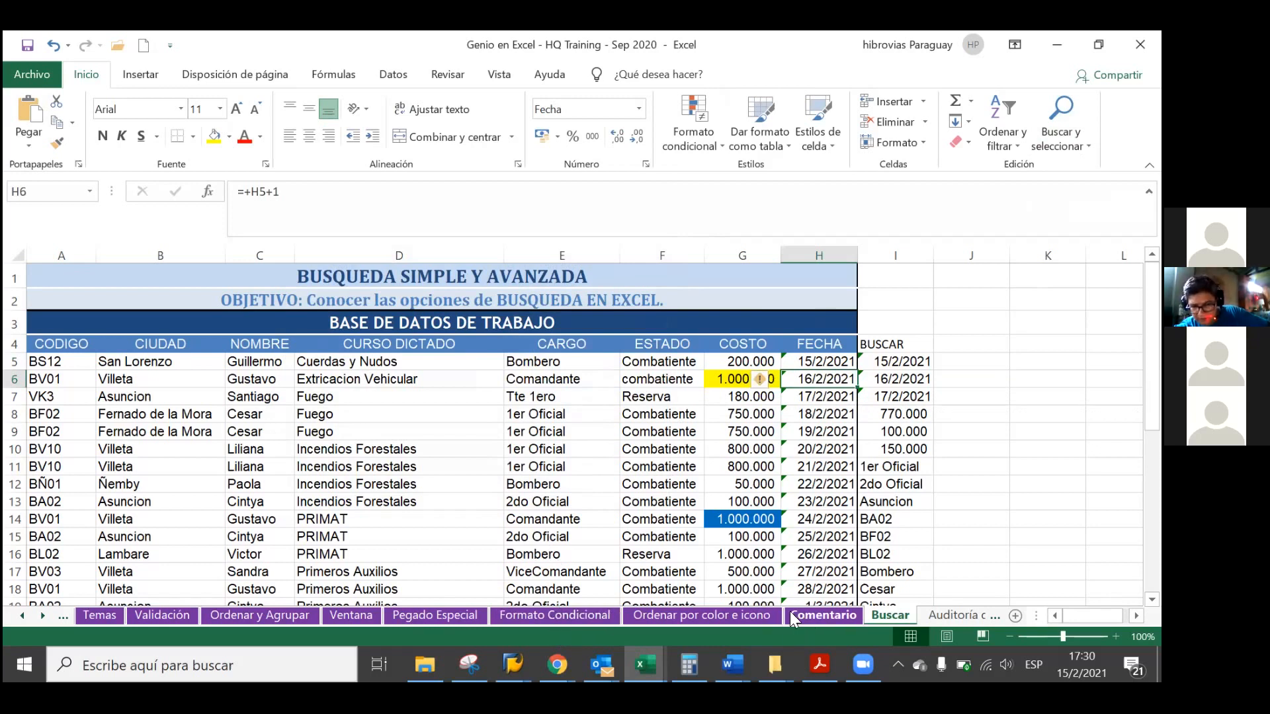
Go to the Comentario sheet and select all cells with comments using Go To Special, ending on cell F6.
{"action": "left_click", "coordinate": [819, 615]}
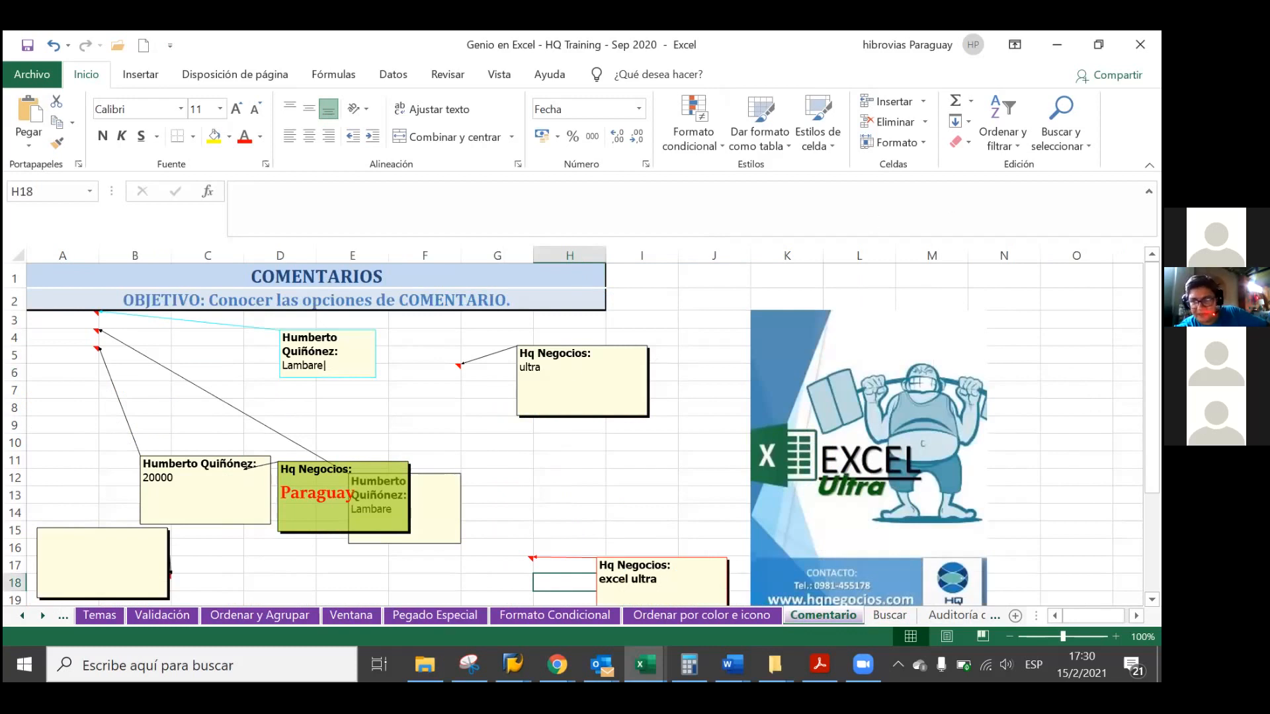
{"action": "left_click", "coordinate": [1060, 125]}
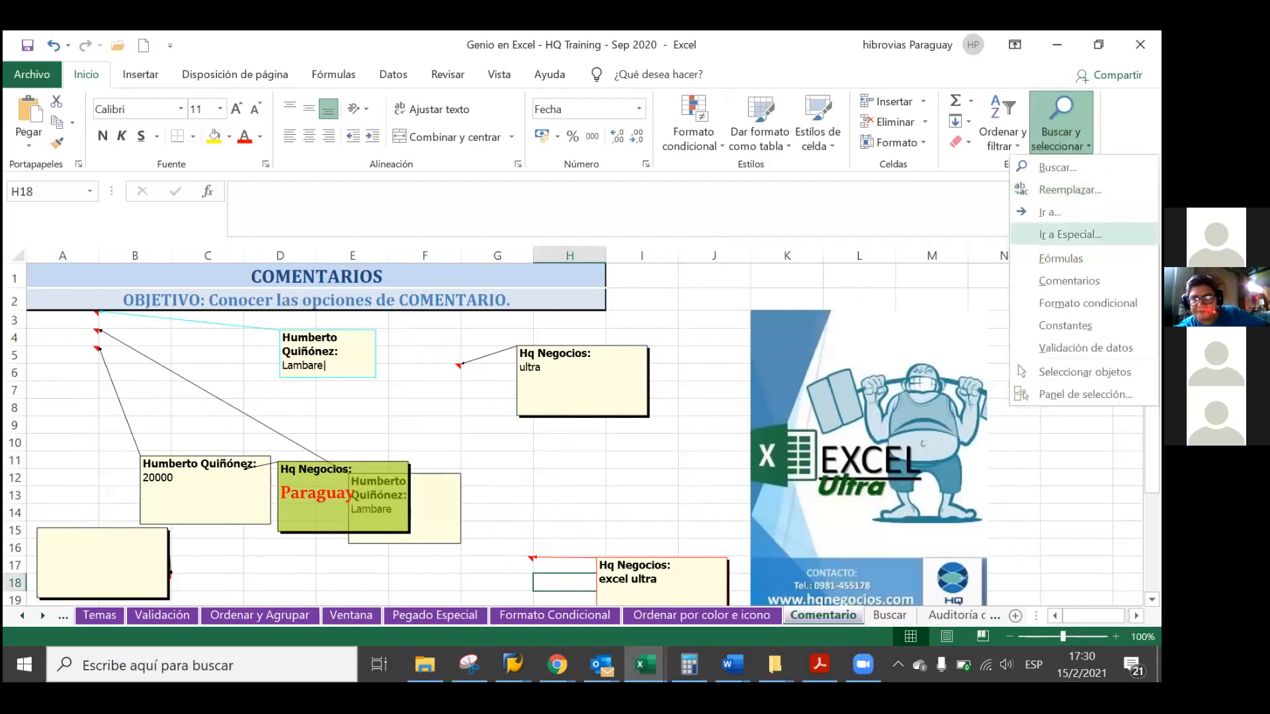
{"action": "left_click", "coordinate": [1069, 234]}
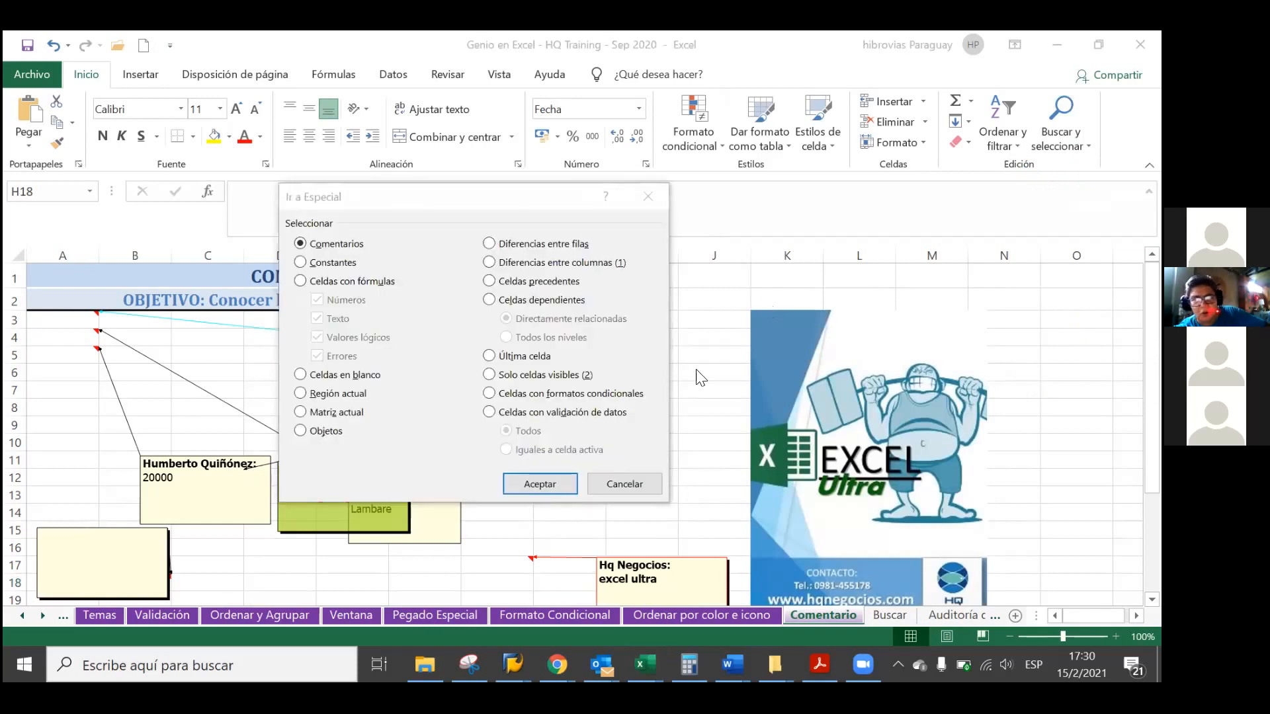
{"action": "left_click", "coordinate": [530, 488]}
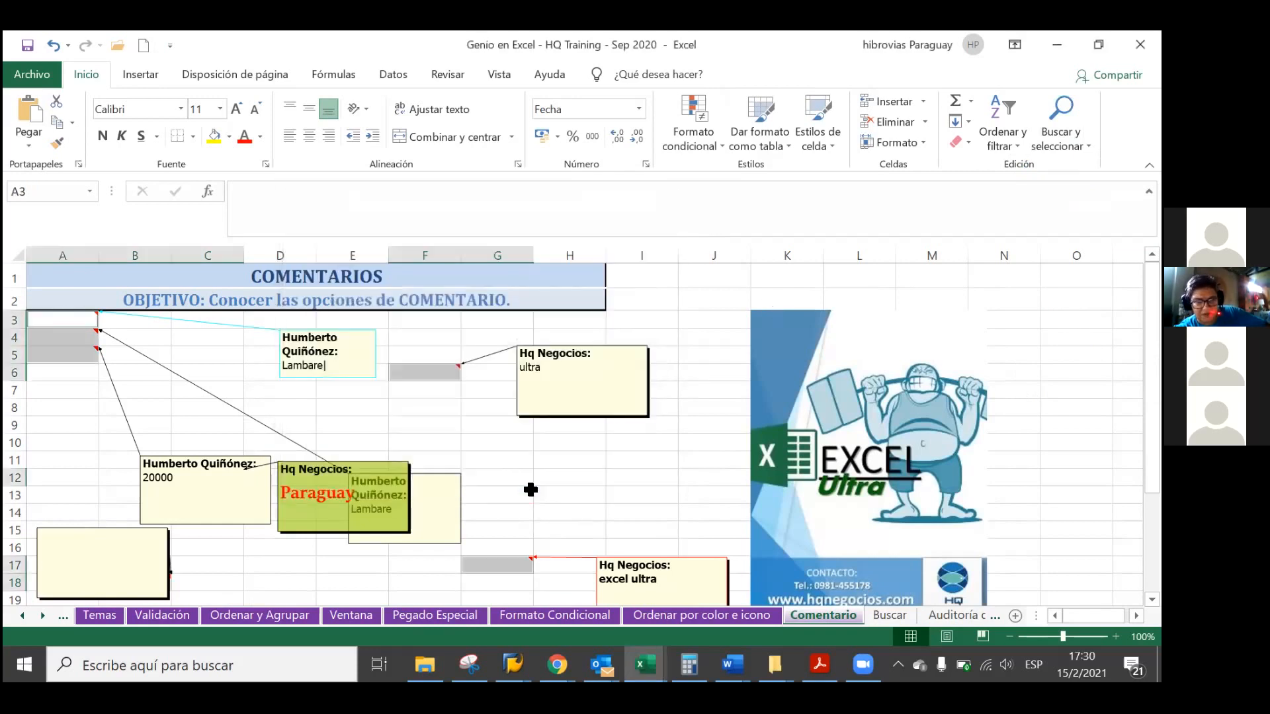
{"action": "left_click", "coordinate": [433, 379]}
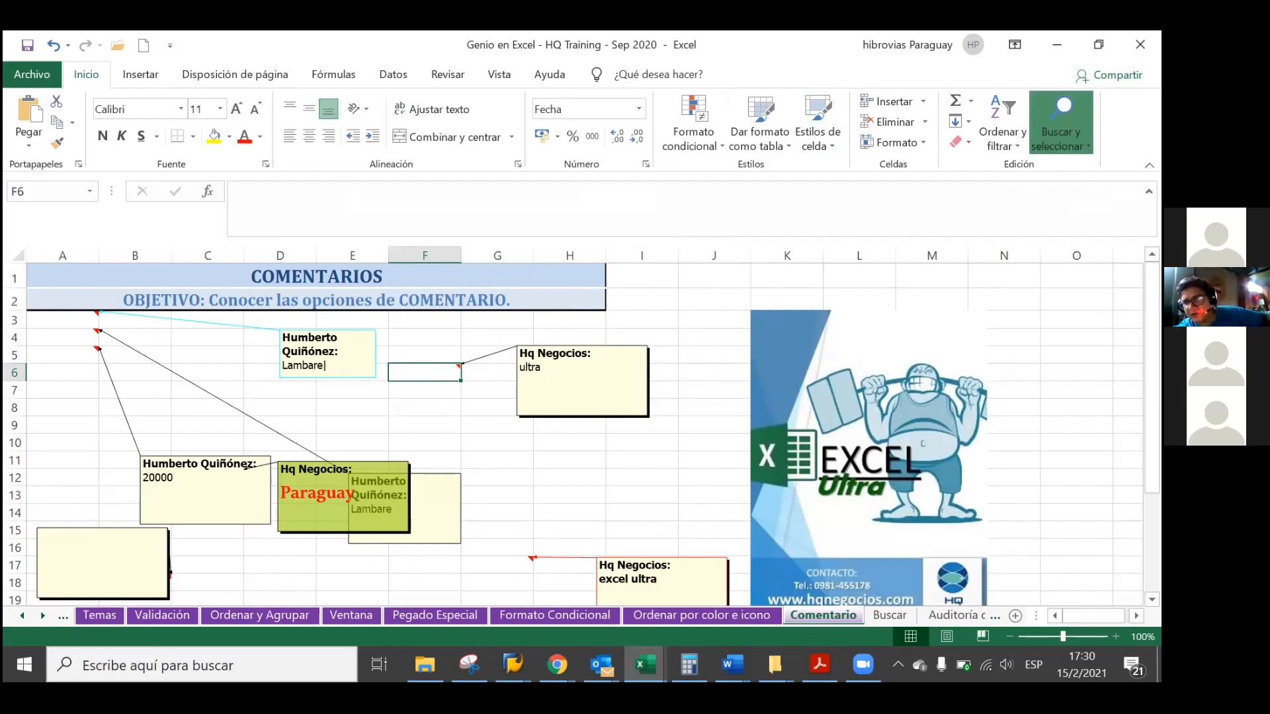
Select all constants on the Comentario sheet with Go To Special, including numbers, text, logical values and errors.
{"action": "left_click", "coordinate": [1060, 129]}
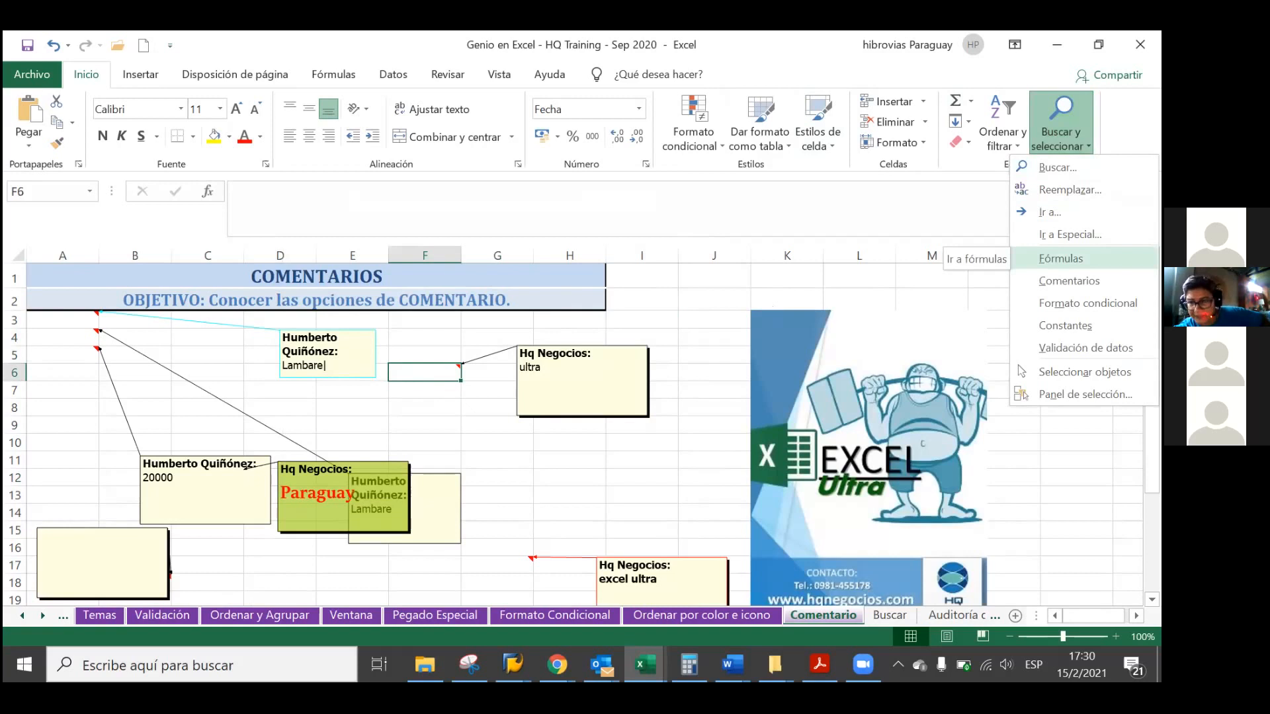
{"action": "left_click", "coordinate": [1069, 234]}
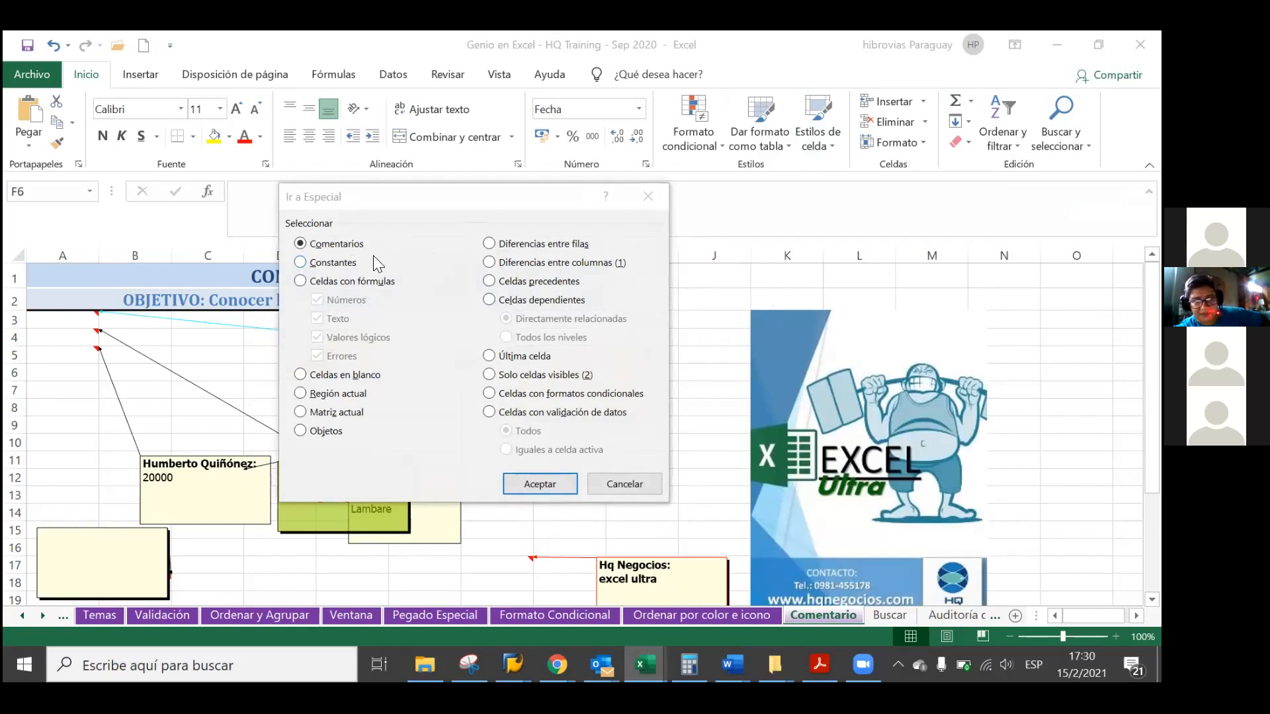
{"action": "left_click", "coordinate": [296, 262]}
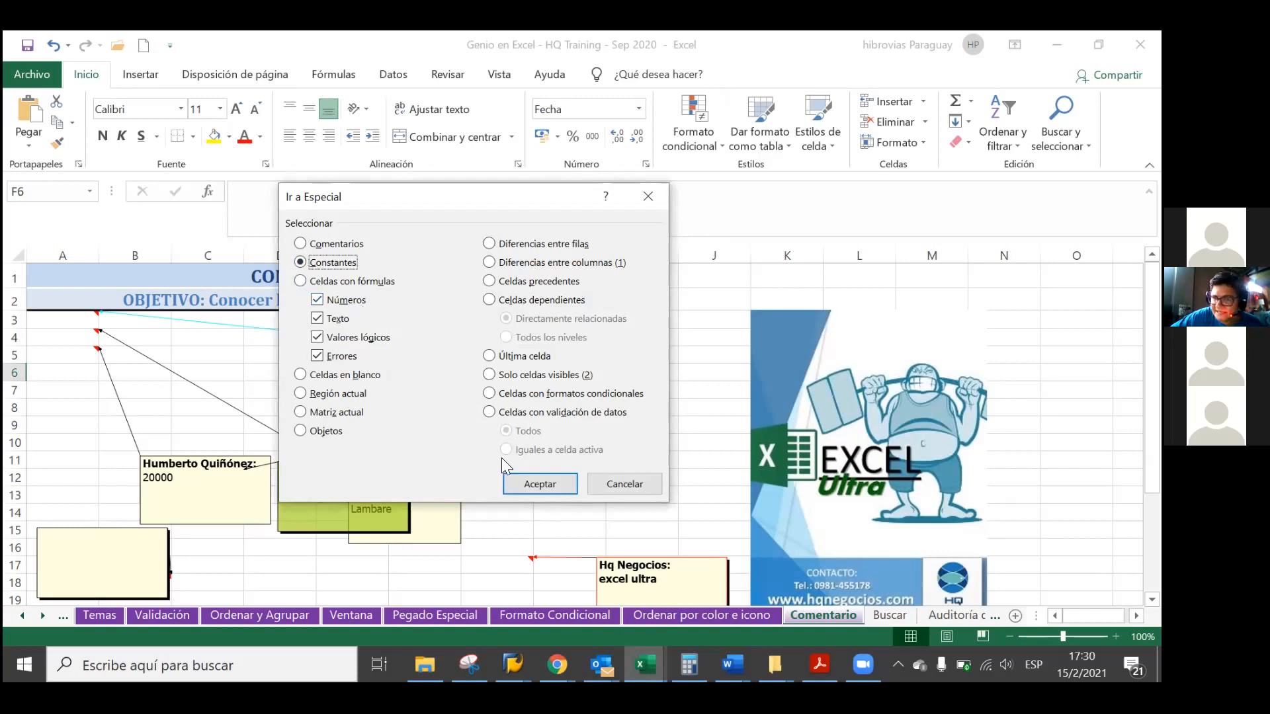
{"action": "left_click", "coordinate": [518, 473]}
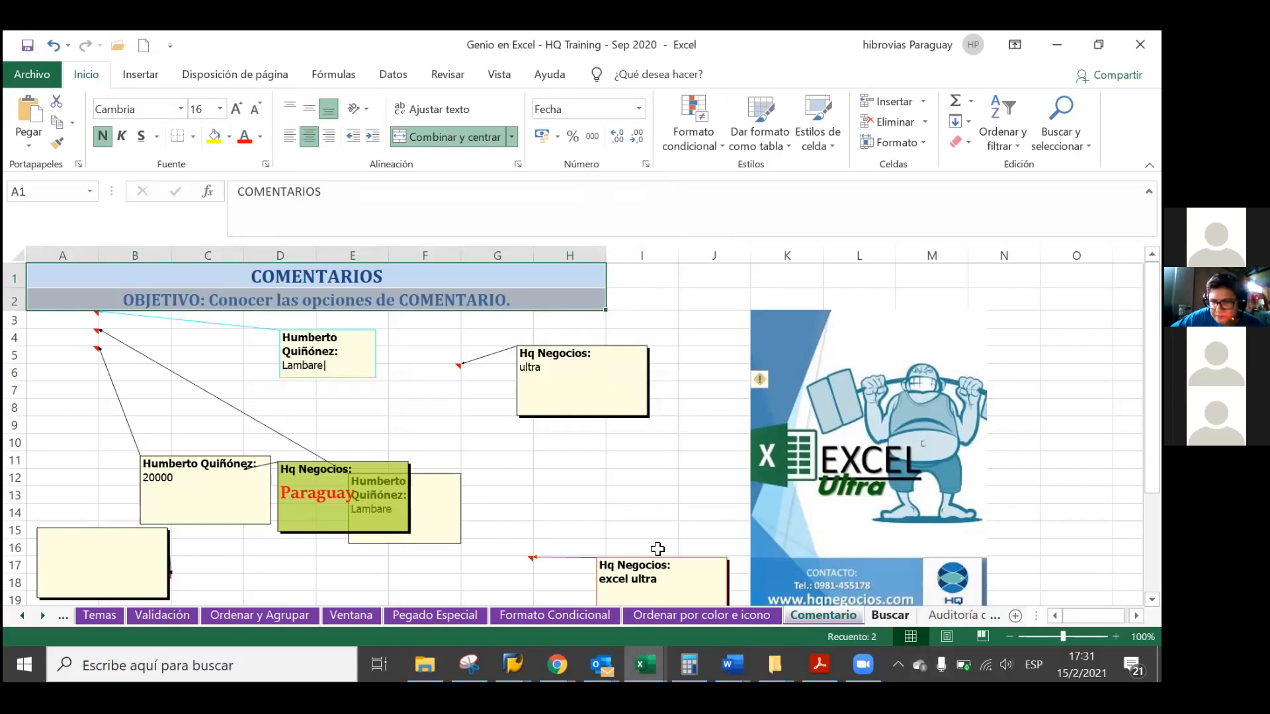
Return to the Buscar sheet and select all its constants with Go To Special.
{"action": "left_click", "coordinate": [555, 521]}
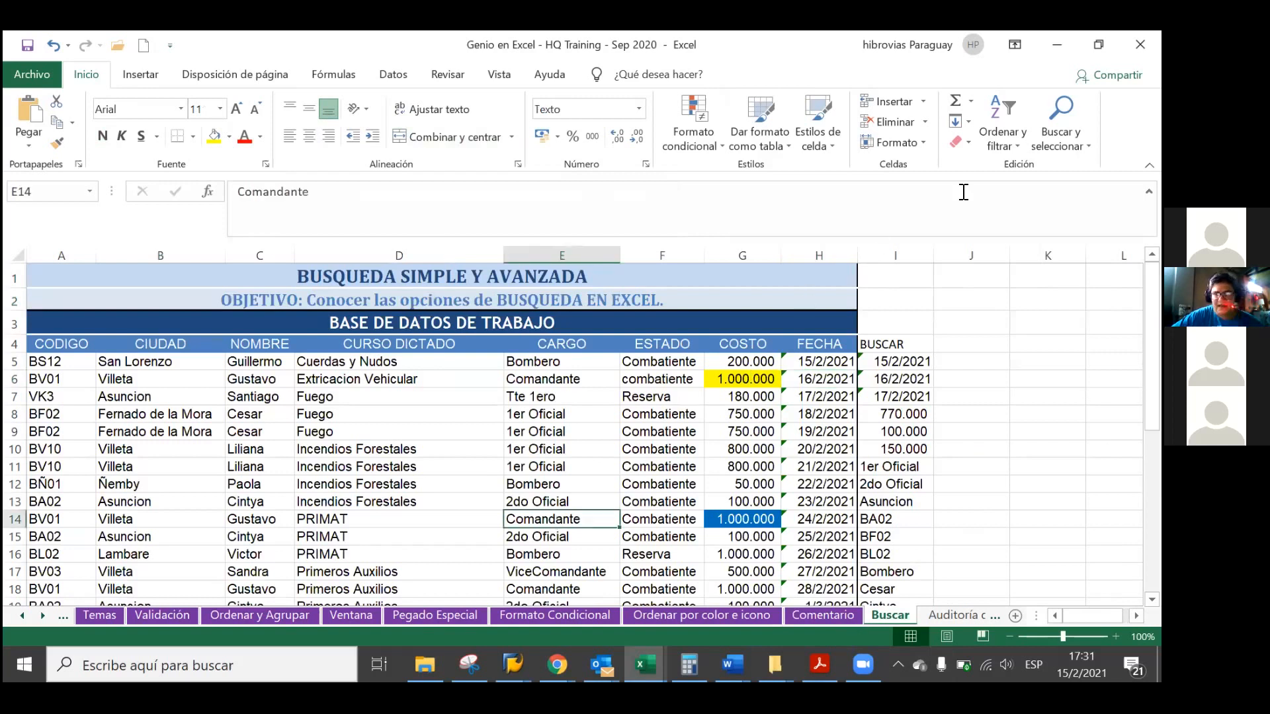
{"action": "left_click", "coordinate": [1061, 136]}
{"action": "left_click", "coordinate": [1062, 212]}
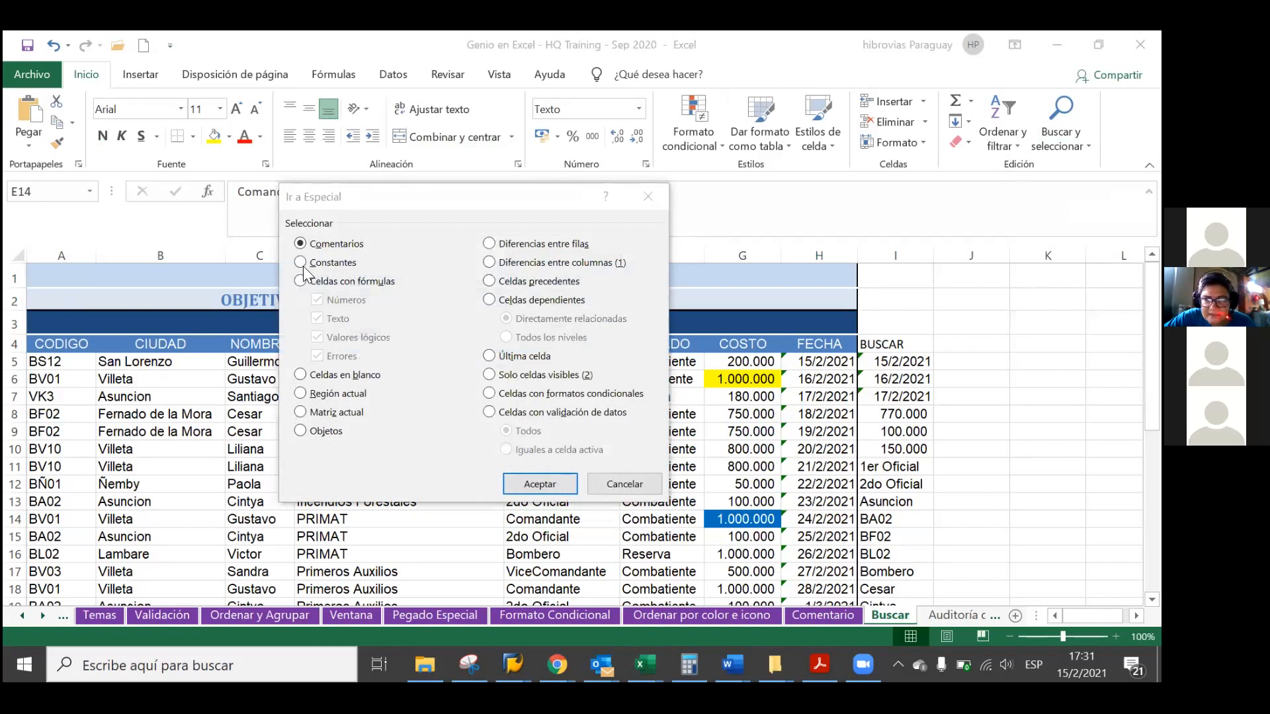
{"action": "left_click", "coordinate": [303, 263]}
{"action": "left_click", "coordinate": [539, 483]}
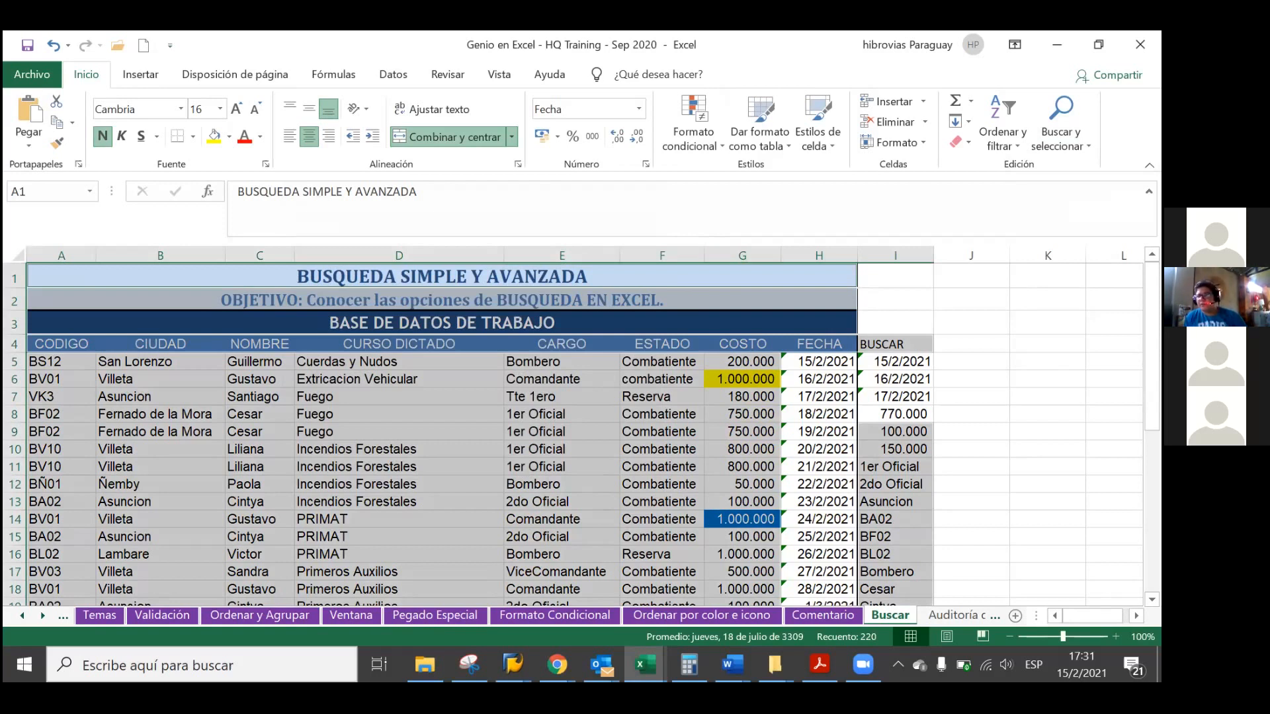
Clear the constants selection and find all cells that contain formulas on the Buscar sheet.
{"action": "left_click", "coordinate": [595, 391]}
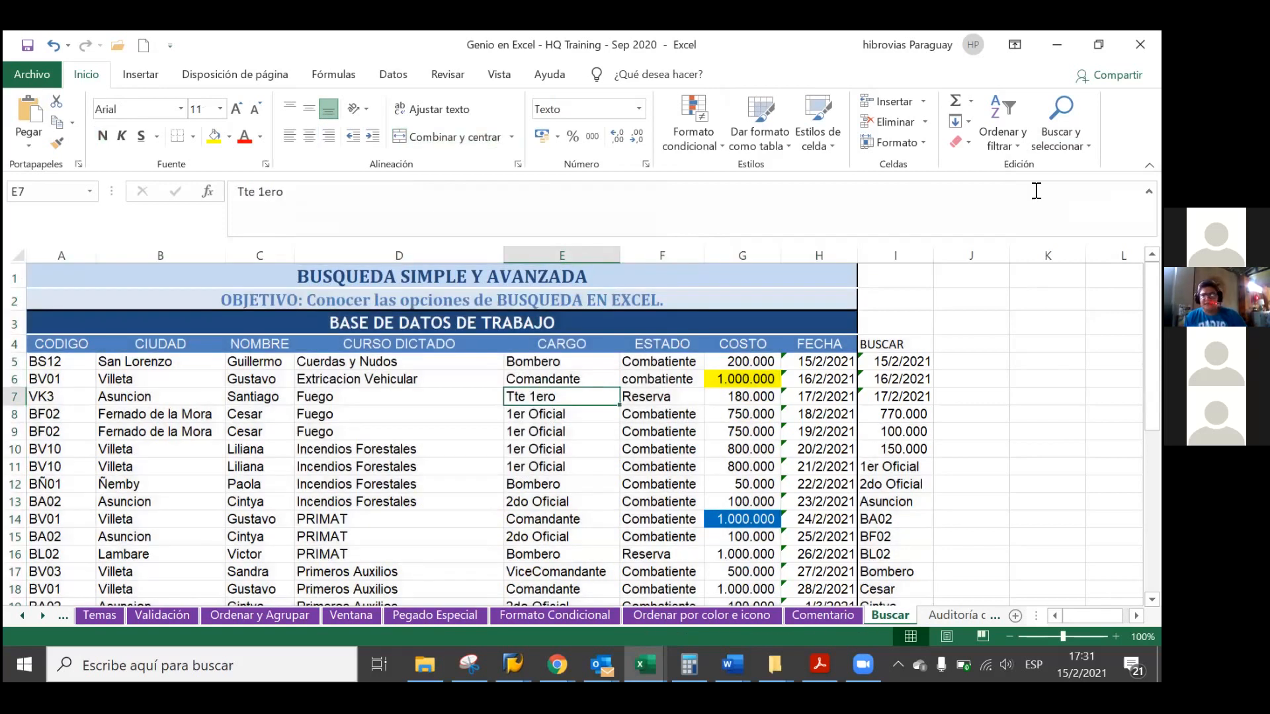
{"action": "left_click", "coordinate": [1060, 126]}
{"action": "left_click", "coordinate": [1058, 255]}
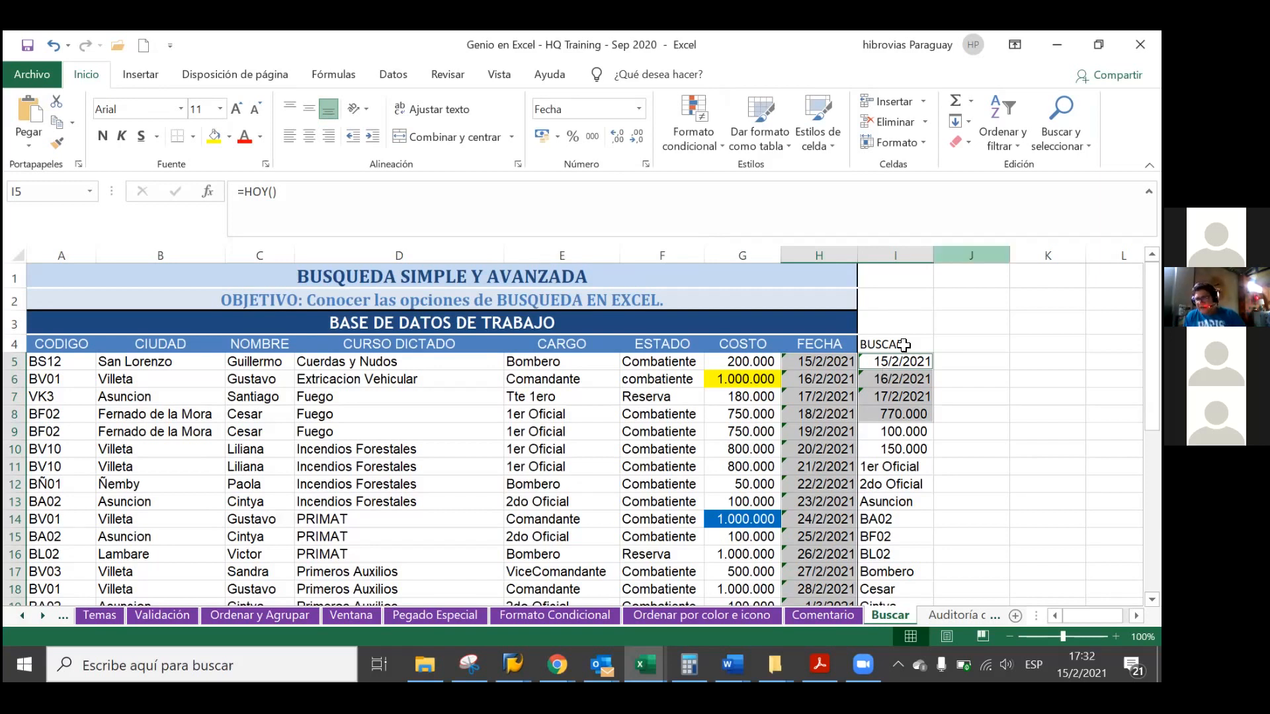
Examine the formula result types offered by Go To Special for cells with formulas, and cancel the dialog.
{"action": "left_click", "coordinate": [1059, 126]}
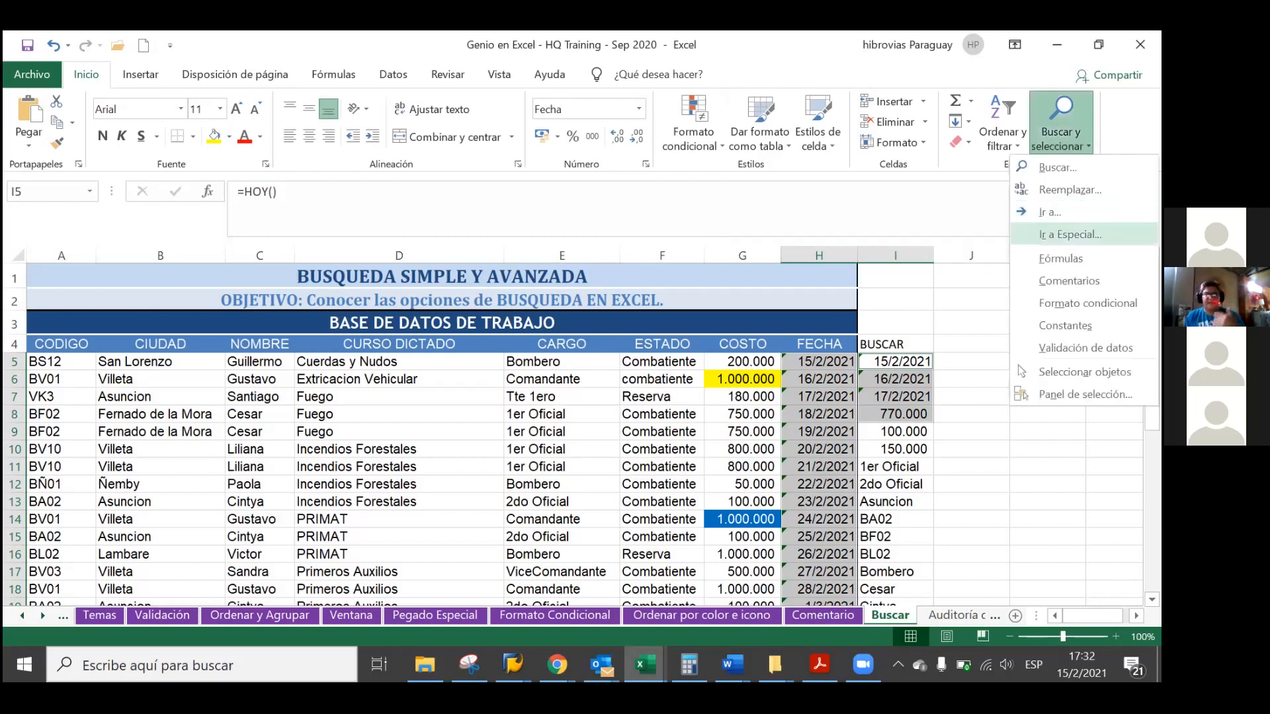
{"action": "left_click", "coordinate": [1069, 234]}
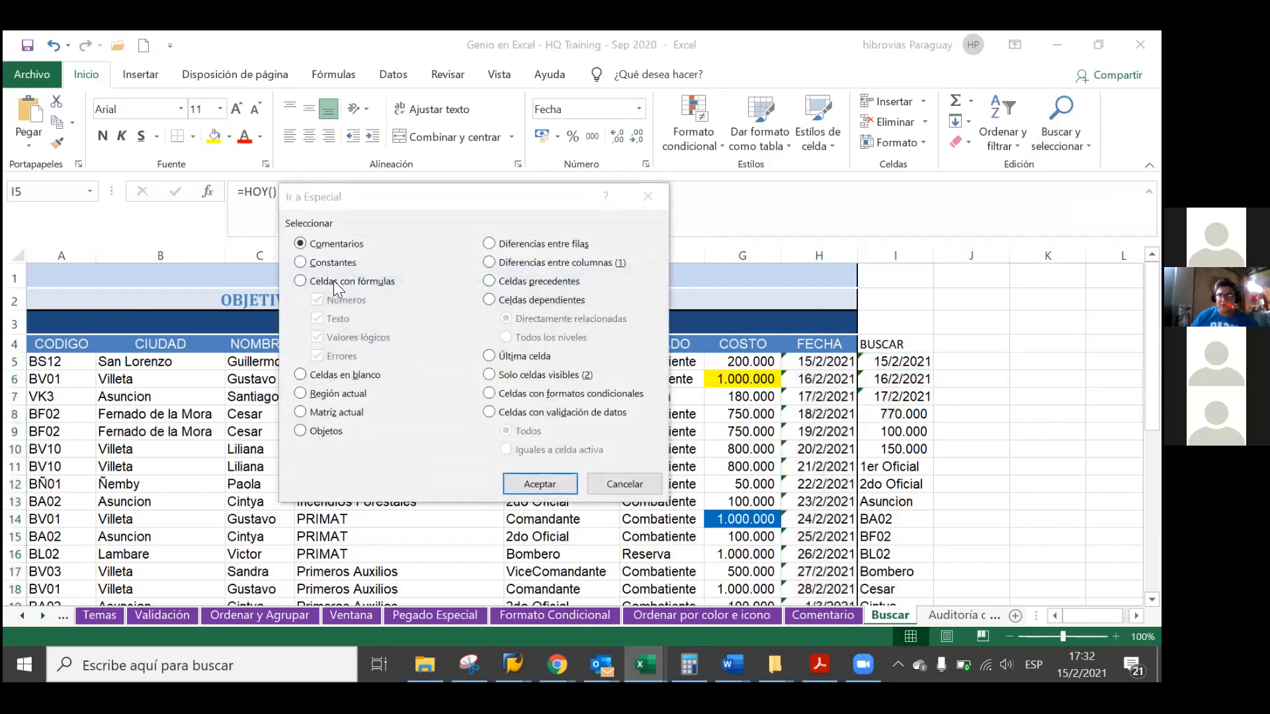
{"action": "left_click", "coordinate": [323, 264]}
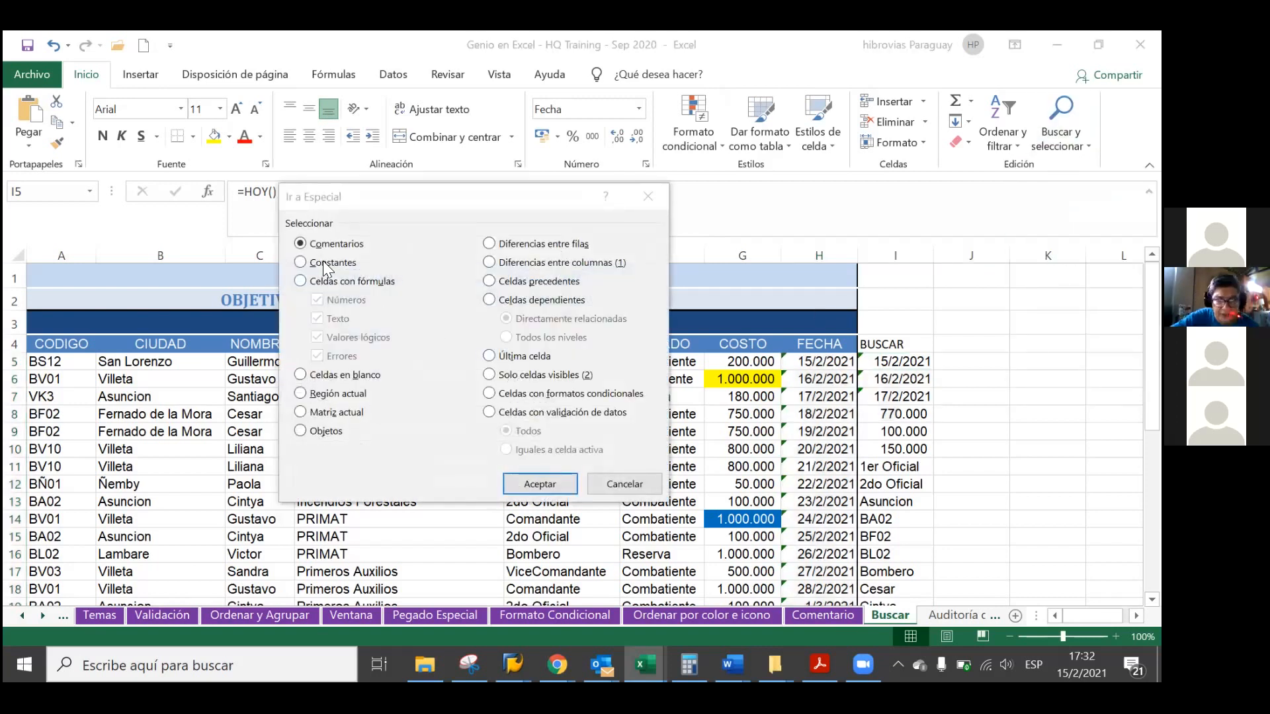
{"action": "left_click", "coordinate": [379, 286]}
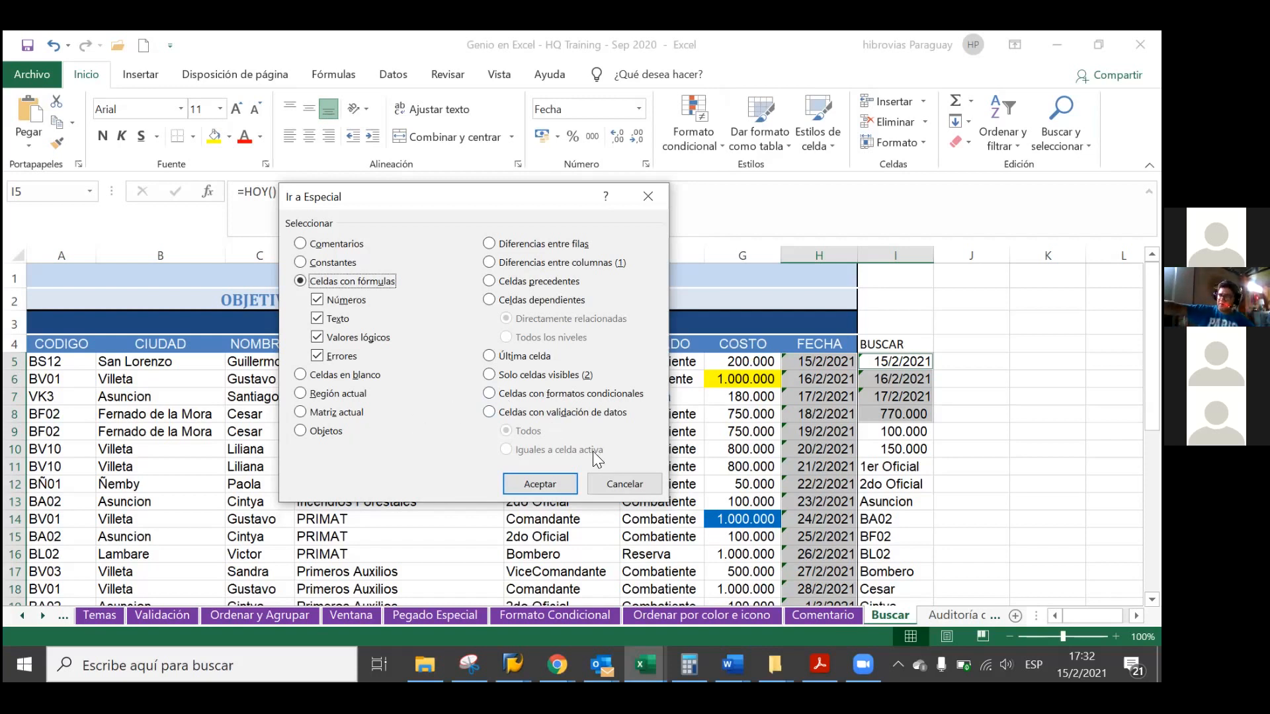
{"action": "left_click", "coordinate": [600, 480]}
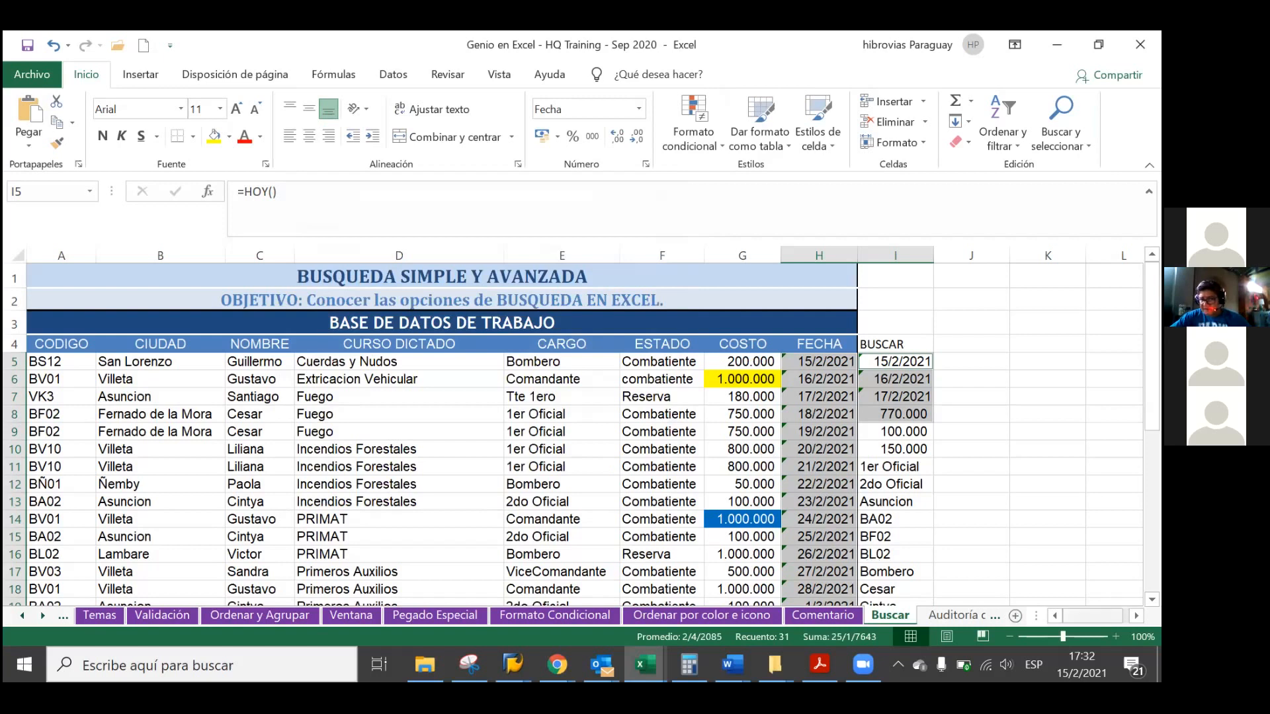
Look over the Buscar sheet beyond its data columns for inserted objects.
{"action": "left_click", "coordinate": [1136, 616]}
{"action": "left_click", "coordinate": [1136, 615]}
{"action": "left_click", "coordinate": [1136, 616]}
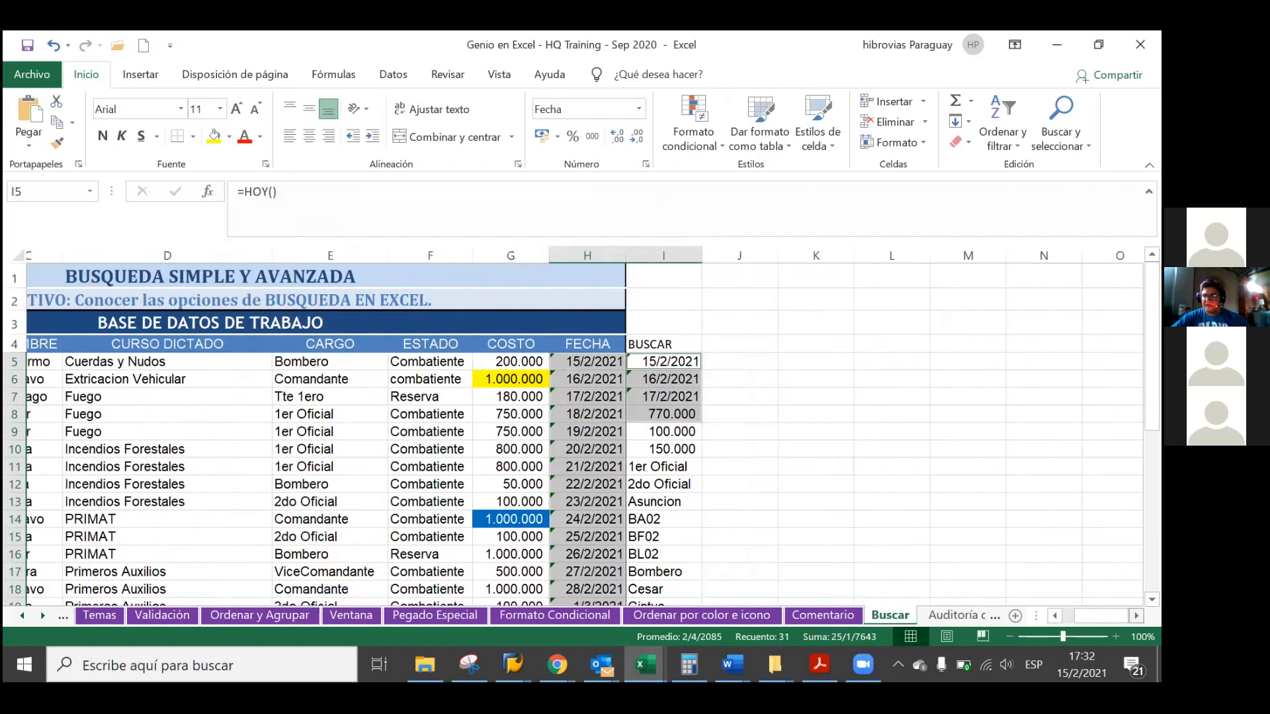
{"action": "left_click", "coordinate": [1135, 615]}
{"action": "left_click", "coordinate": [1136, 615]}
{"action": "left_click", "coordinate": [1136, 615]}
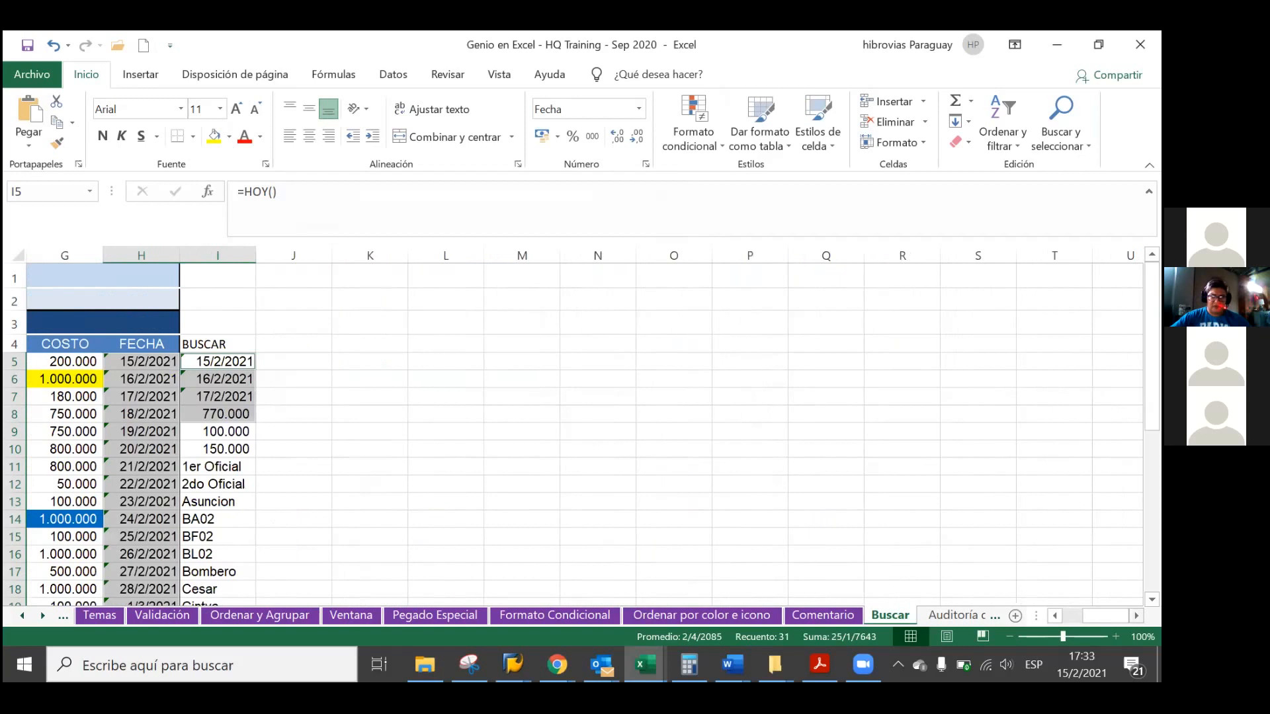
{"action": "left_click", "coordinate": [1152, 599]}
{"action": "left_click", "coordinate": [1152, 600]}
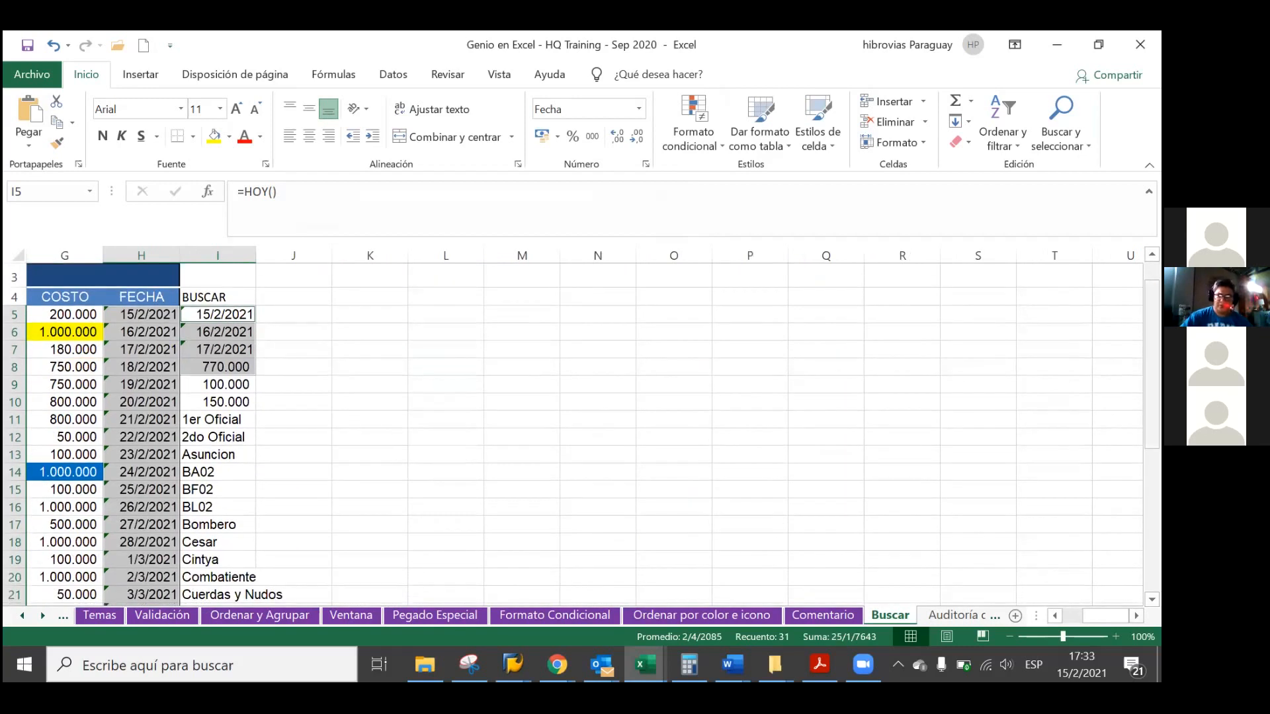
{"action": "scroll", "coordinate": [989, 527], "scroll_direction": "up", "scroll_amount": 1}
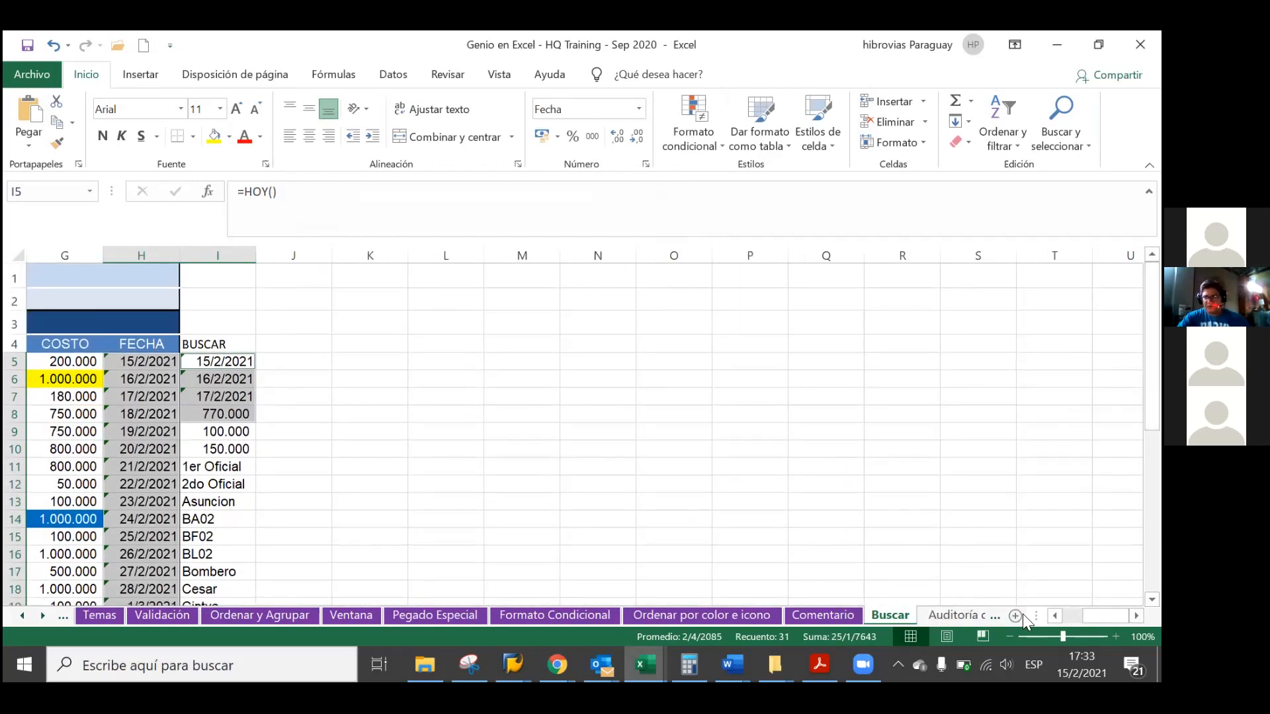
On the Auditoría de Fórmulas sheet, move the Excel Ultra picture so its edge lines up with the start of column V.
{"action": "left_click", "coordinate": [955, 616]}
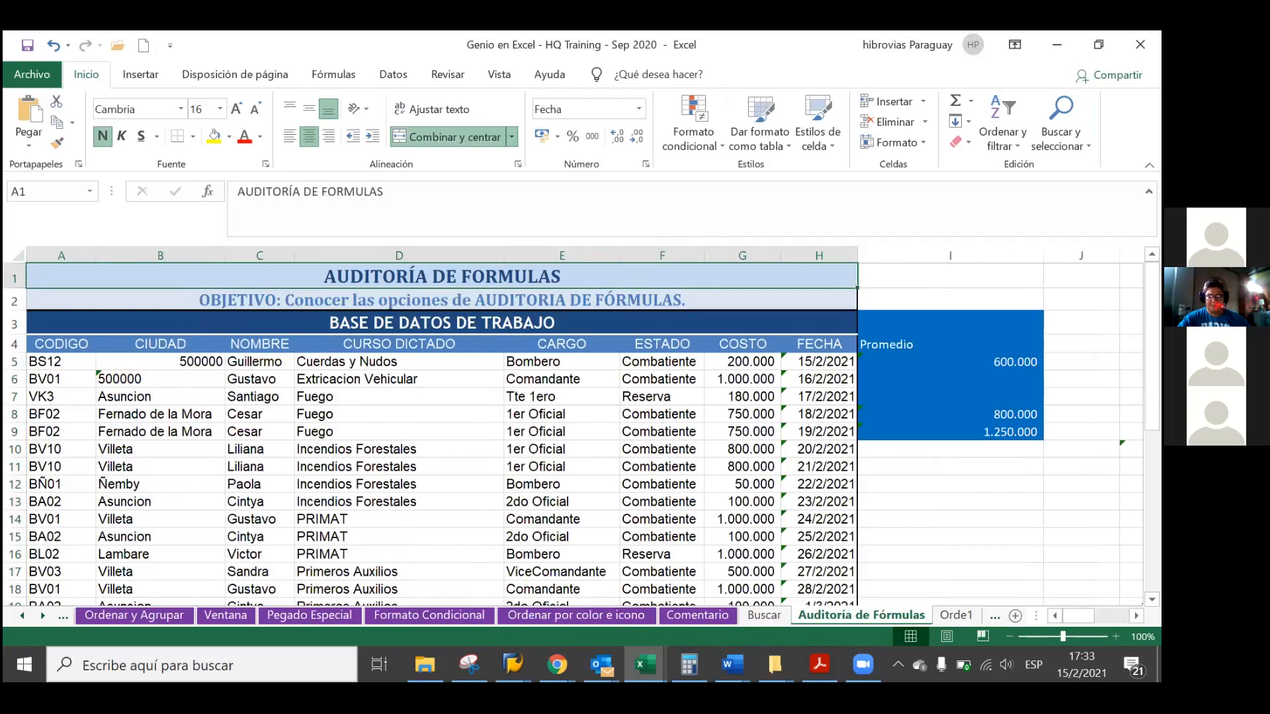
{"action": "scroll", "coordinate": [582, 426], "scroll_direction": "right", "scroll_amount": 2}
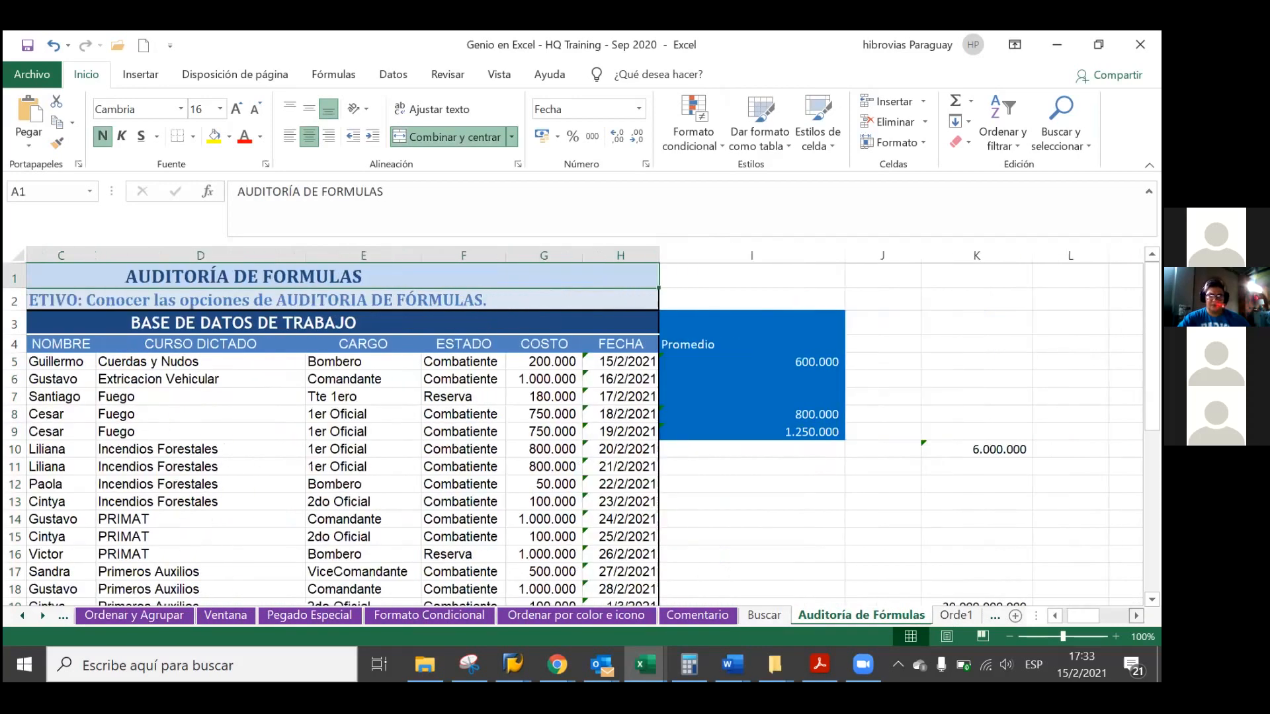
{"action": "scroll", "coordinate": [582, 426], "scroll_direction": "right", "scroll_amount": 7}
{"action": "scroll", "coordinate": [863, 453], "scroll_direction": "right", "scroll_amount": 5}
{"action": "left_click", "coordinate": [863, 453]}
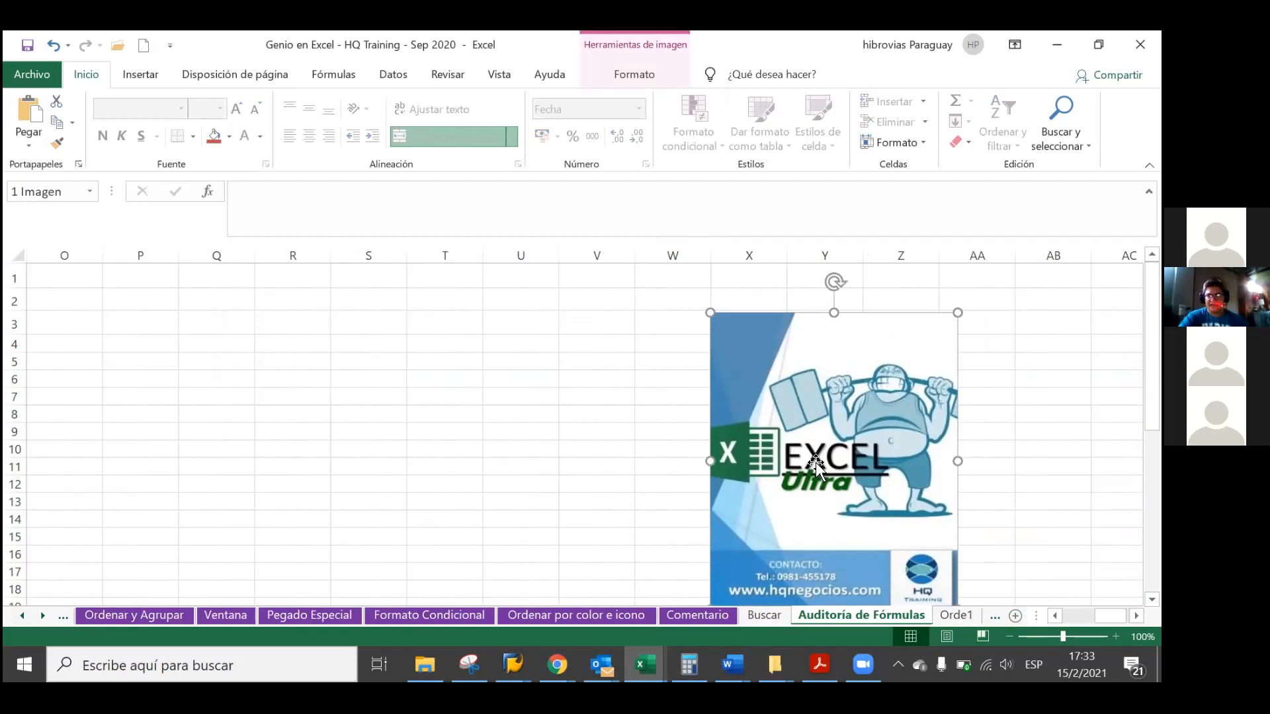
{"action": "left_click_drag", "start_coordinate": [815, 461], "coordinate": [666, 433]}
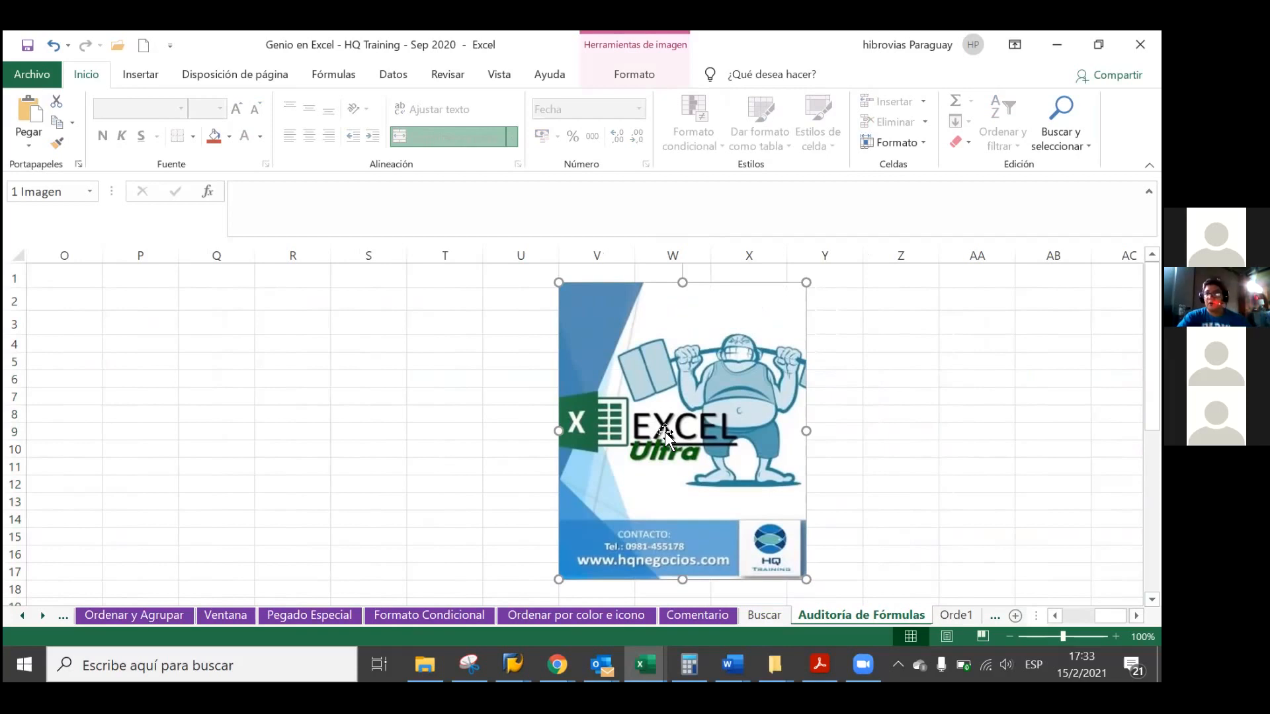
{"action": "left_click", "coordinate": [519, 422]}
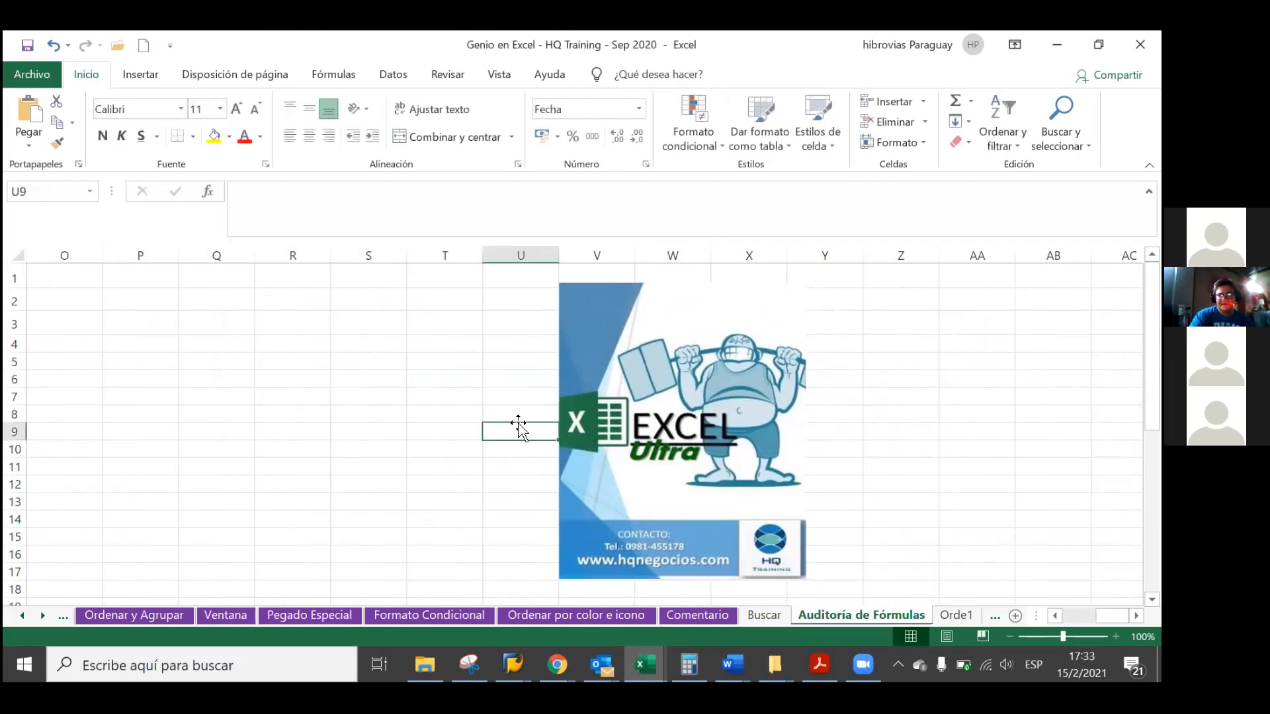
Select all objects on the Auditoría de Fórmulas sheet with Go To Special and show the Selection pane.
{"action": "left_click", "coordinate": [146, 411]}
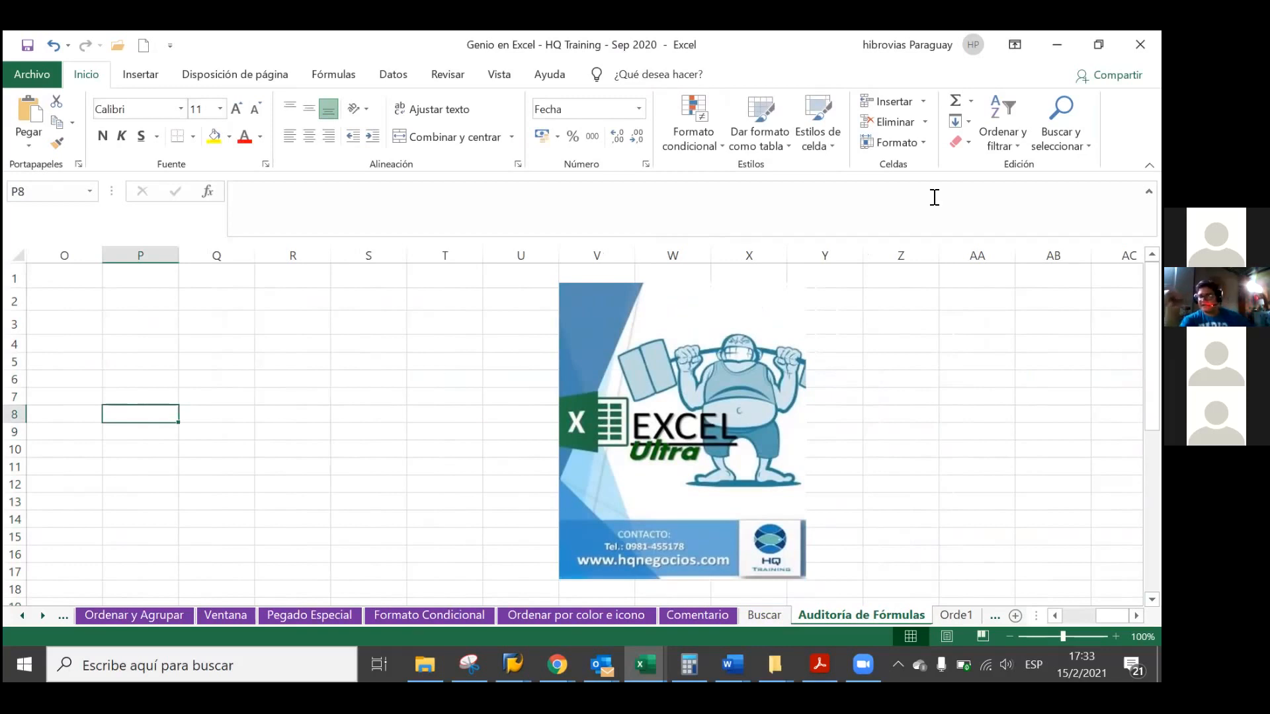
{"action": "left_click", "coordinate": [1061, 126]}
{"action": "left_click", "coordinate": [1061, 233]}
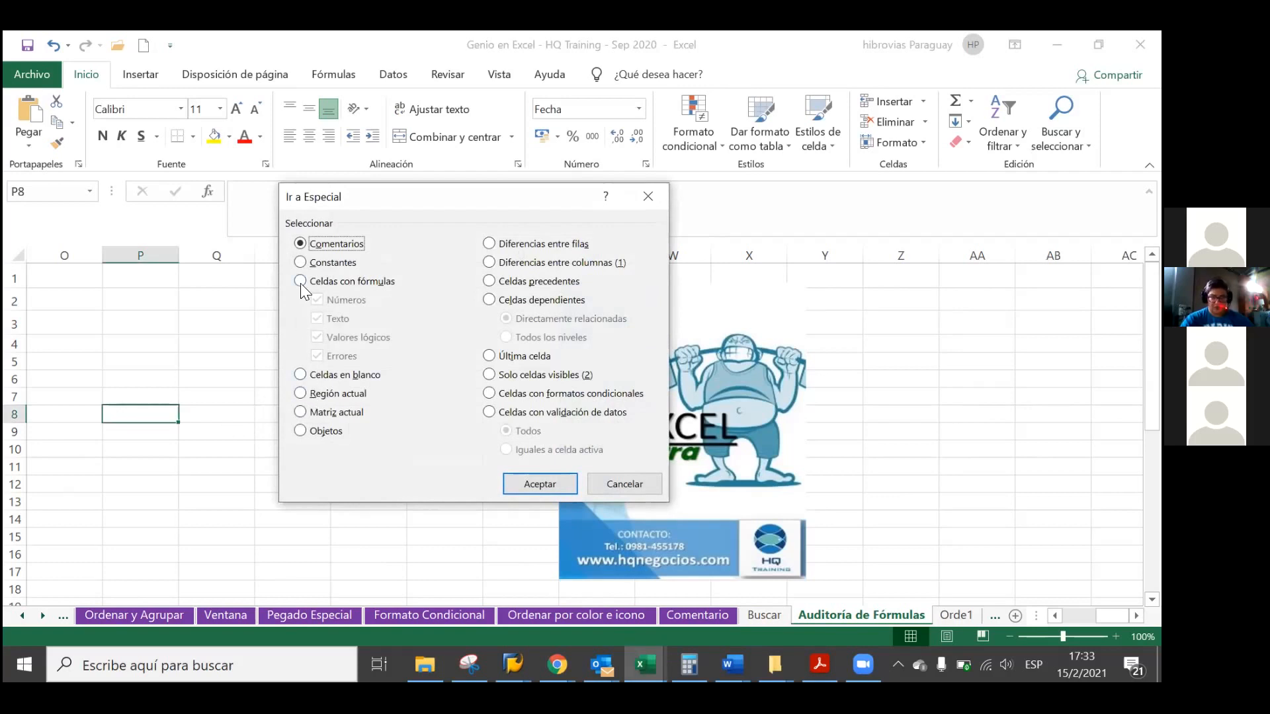
{"action": "left_click", "coordinate": [312, 431]}
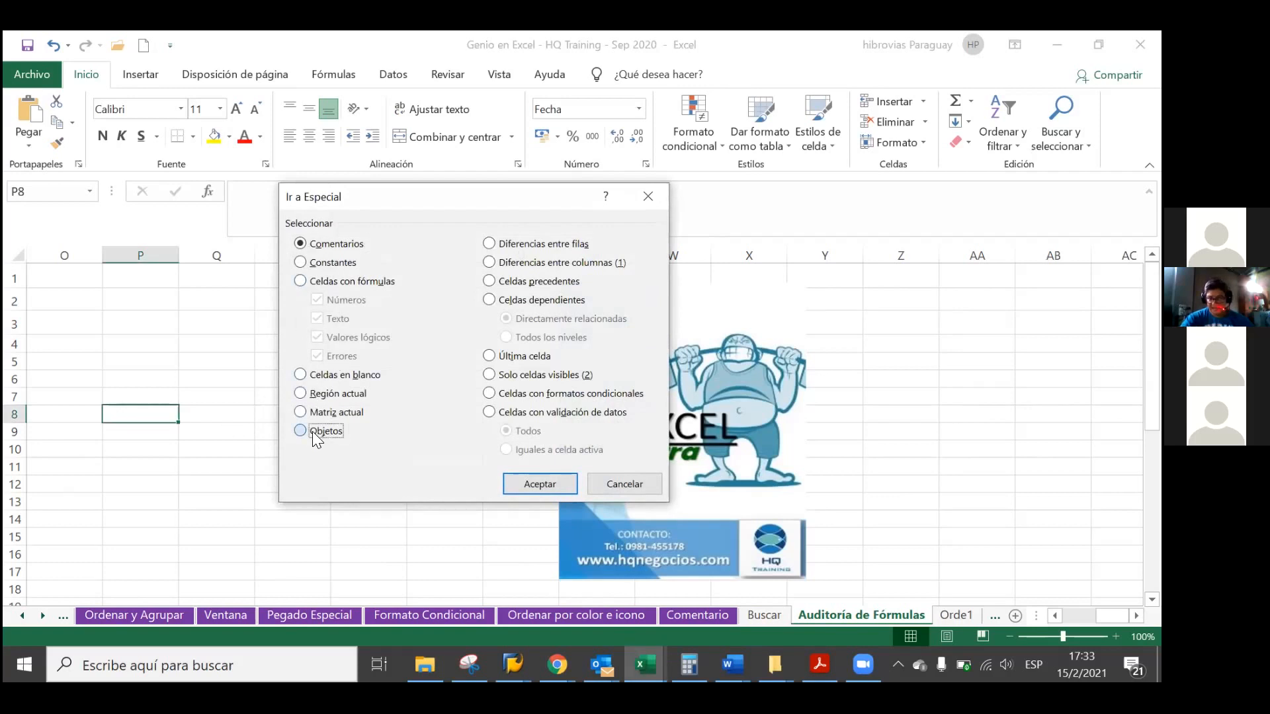
{"action": "left_click", "coordinate": [537, 484]}
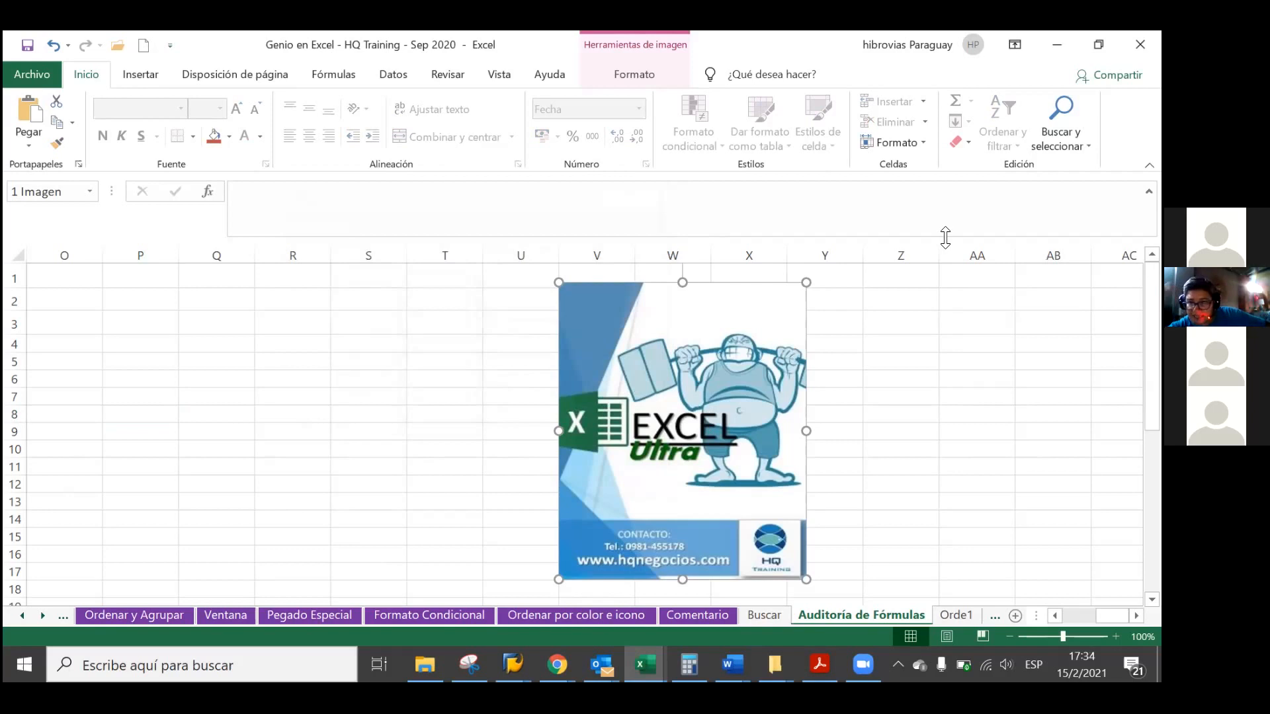
{"action": "left_click", "coordinate": [1060, 132]}
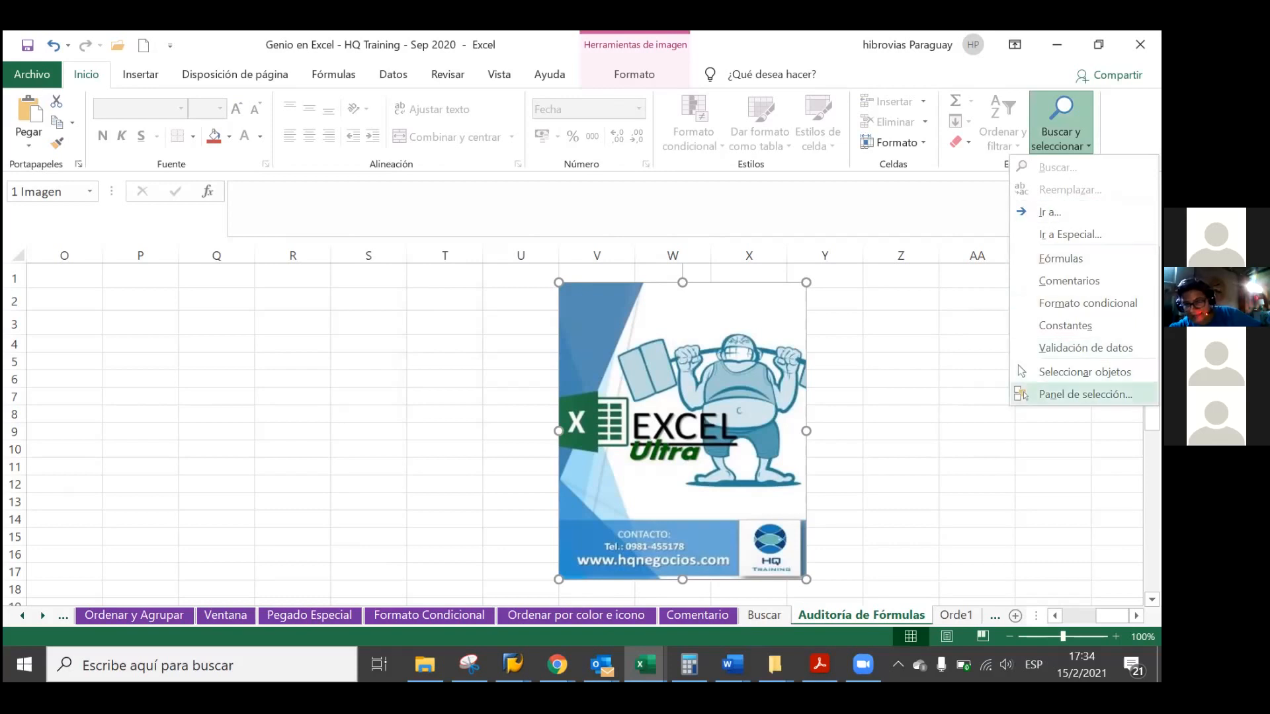
{"action": "left_click", "coordinate": [1024, 396]}
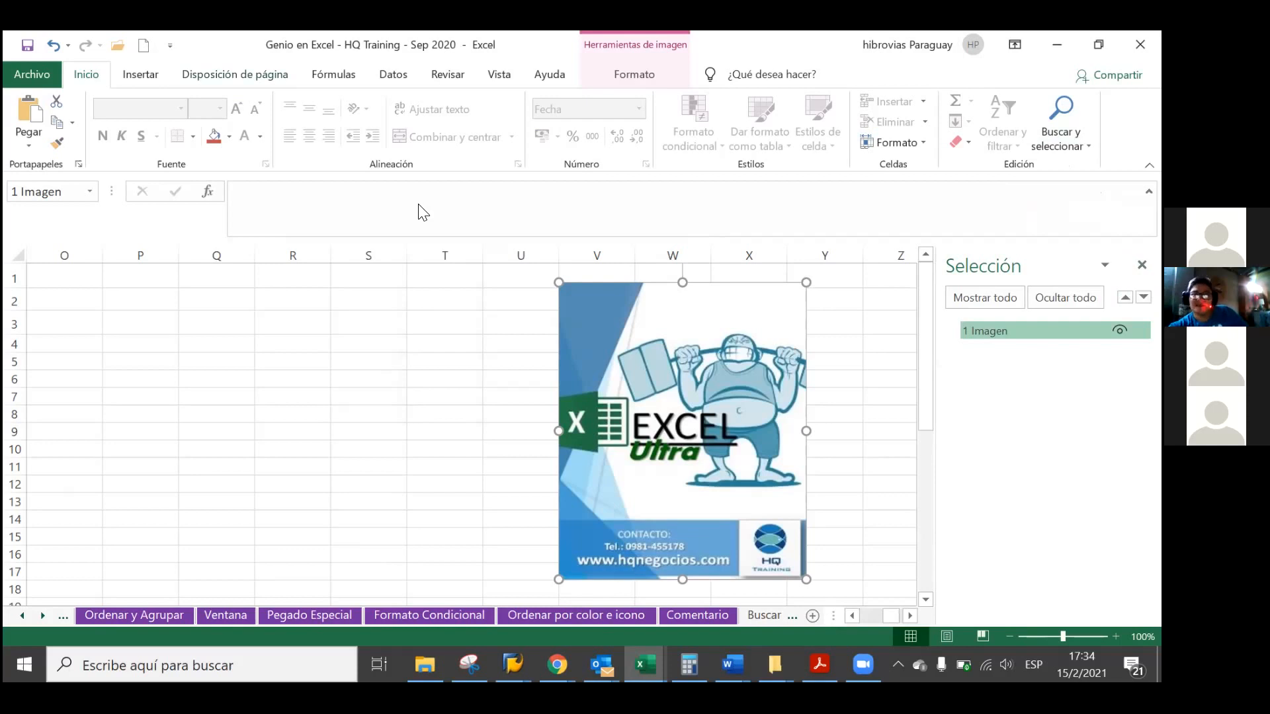
Draw a rounded rectangle about 12.97 cm wide and 6.26 cm high over columns O to U, beside the picture.
{"action": "left_click", "coordinate": [161, 78]}
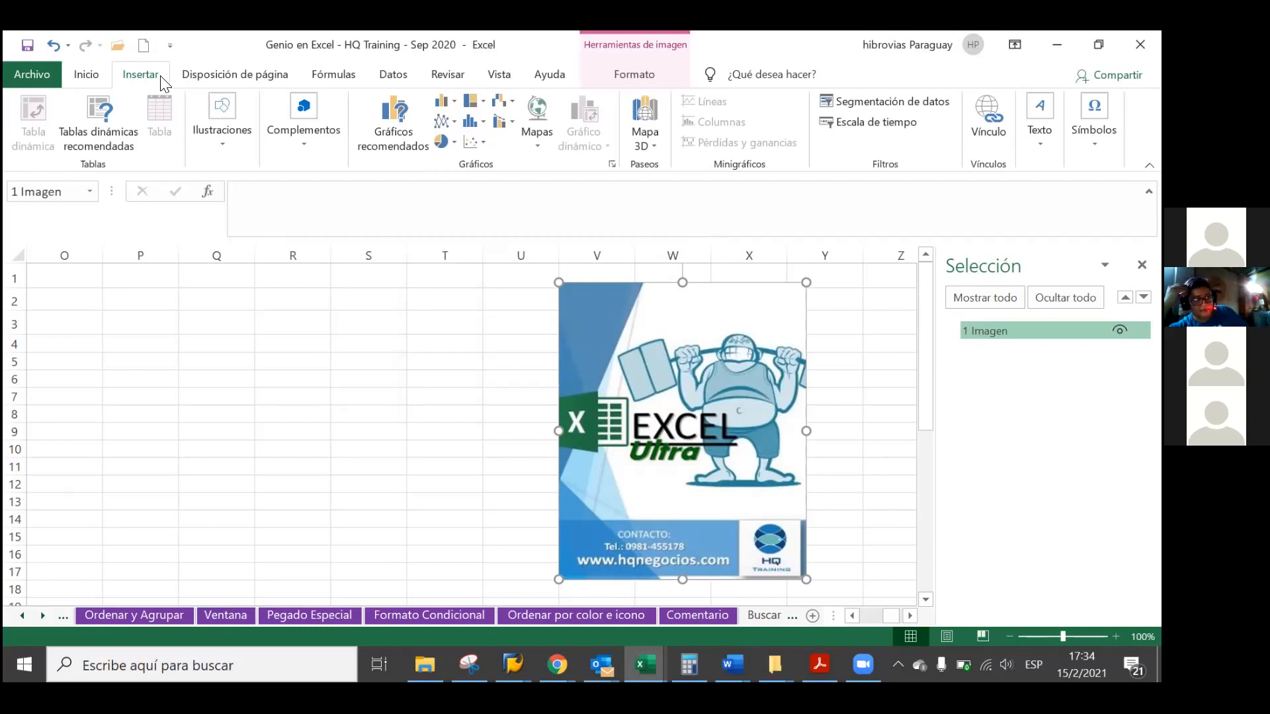
{"action": "left_click", "coordinate": [222, 144]}
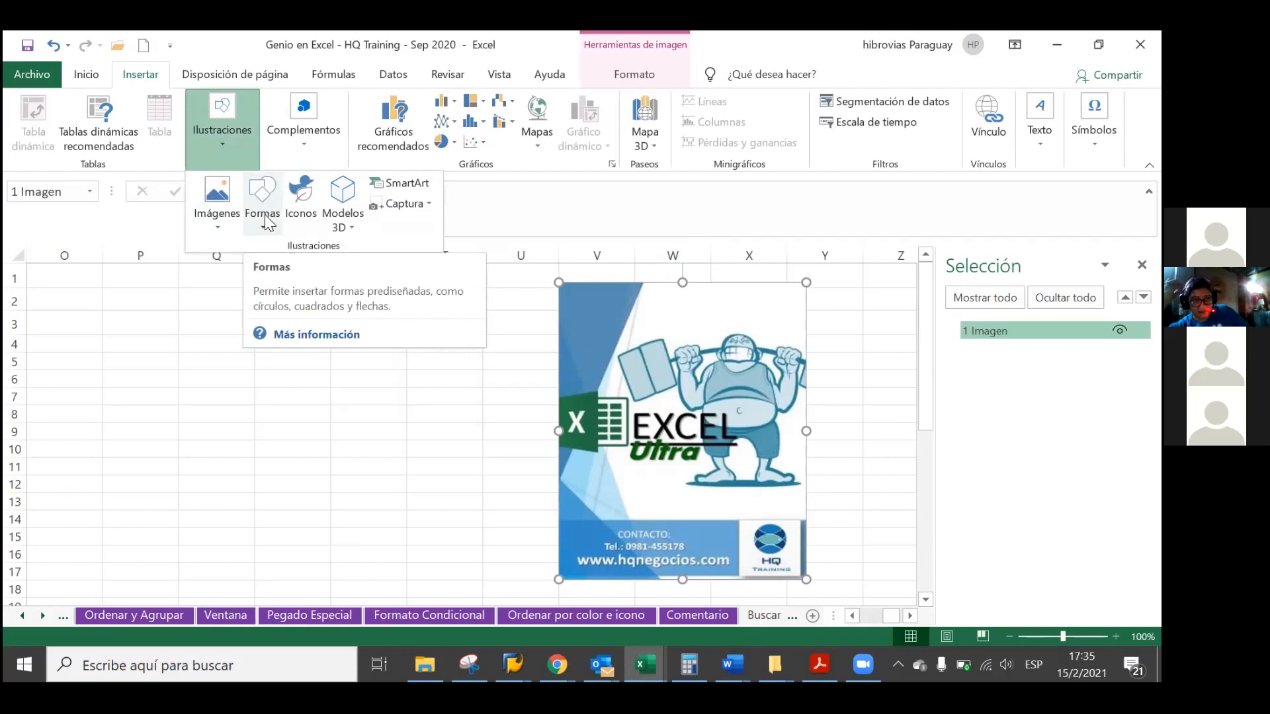
{"action": "left_click", "coordinate": [261, 226]}
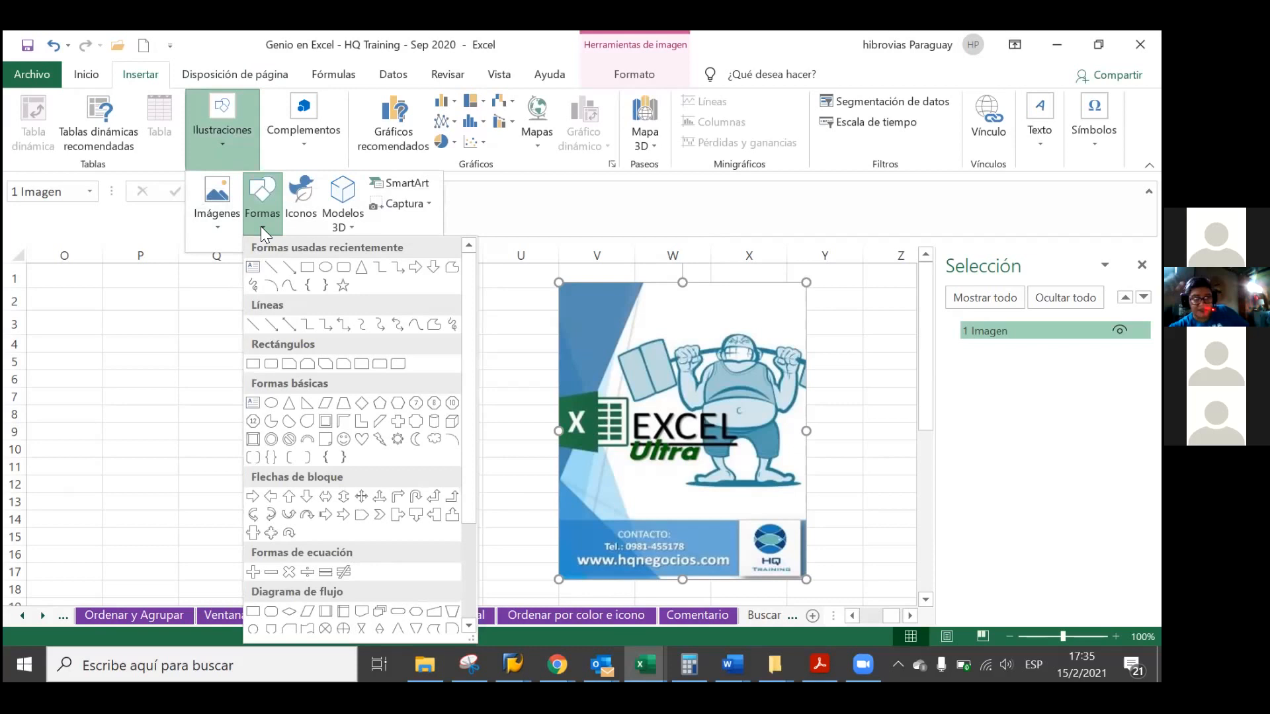
{"action": "left_click", "coordinate": [344, 267]}
{"action": "mouse_move", "coordinate": [71, 294]}
{"action": "left_mouse_down"}
{"action": "mouse_move", "coordinate": [487, 459]}
{"action": "mouse_move", "coordinate": [515, 510]}
{"action": "left_mouse_up"}
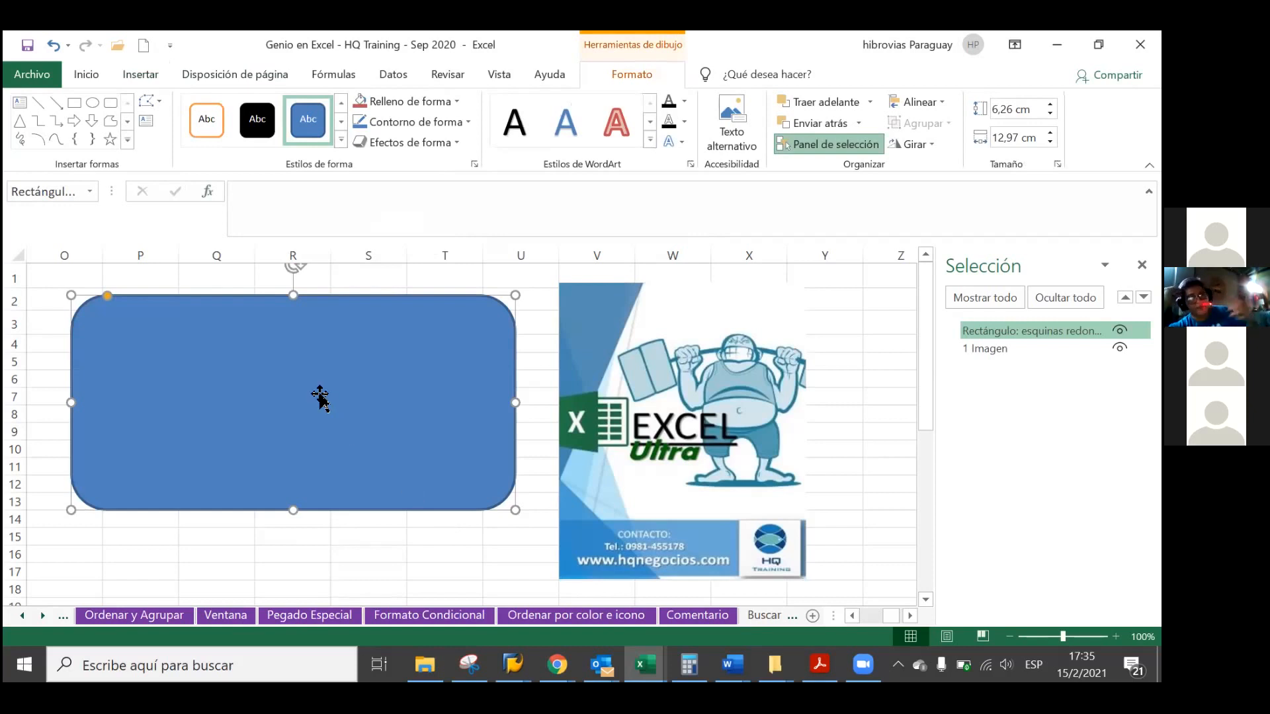
Deselect the rounded rectangle, hide all objects on the sheet, and show them all again.
{"action": "left_click", "coordinate": [589, 370]}
{"action": "left_click", "coordinate": [509, 379]}
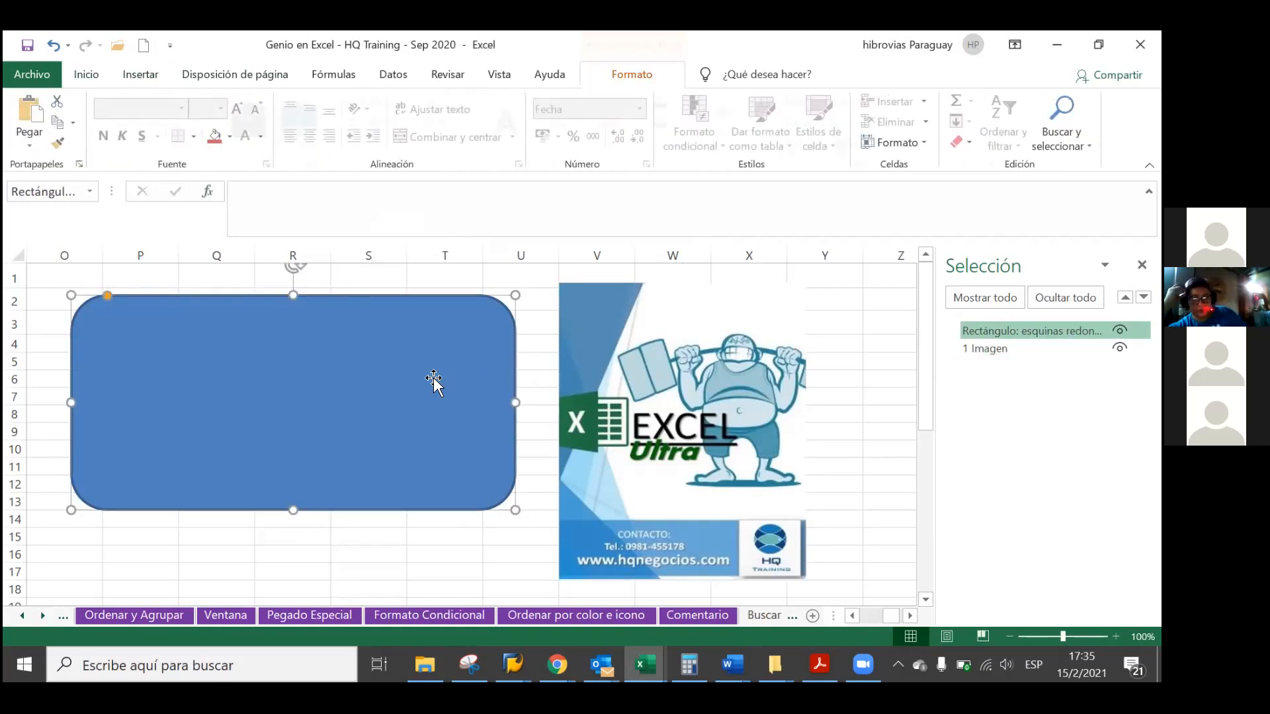
{"action": "left_click", "coordinate": [525, 344]}
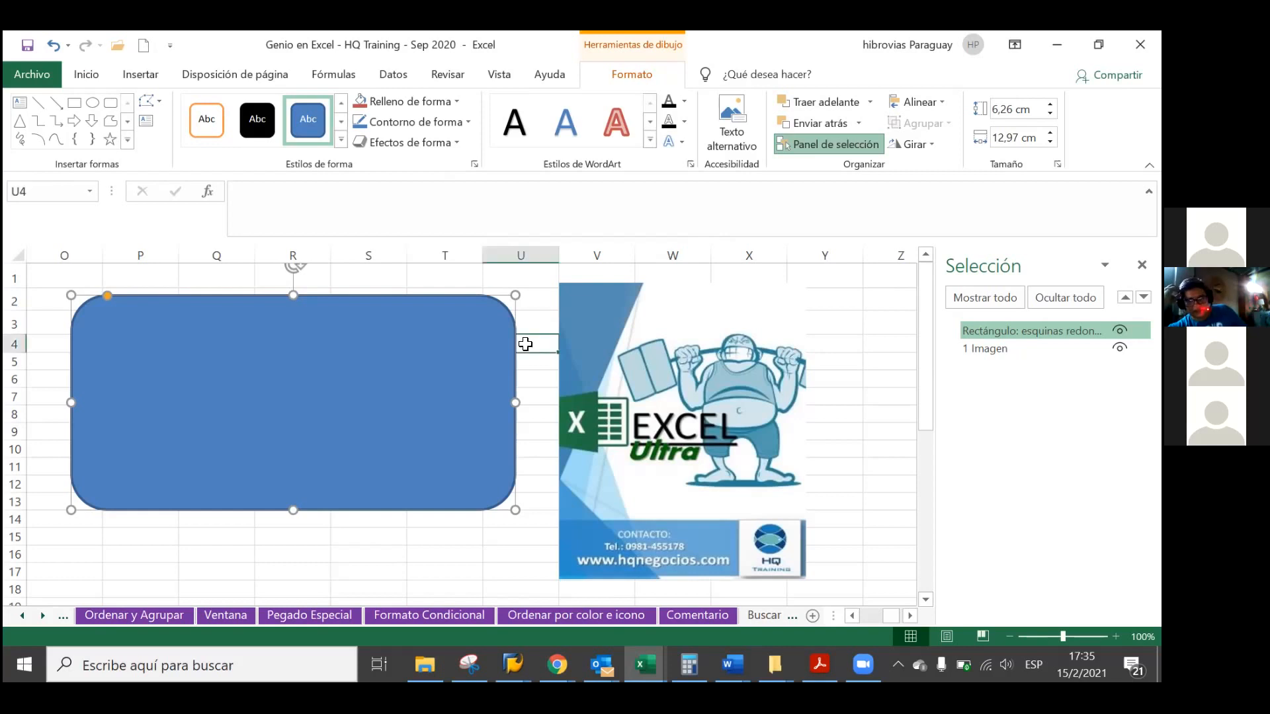
{"action": "left_click", "coordinate": [414, 339]}
{"action": "left_click", "coordinate": [324, 522]}
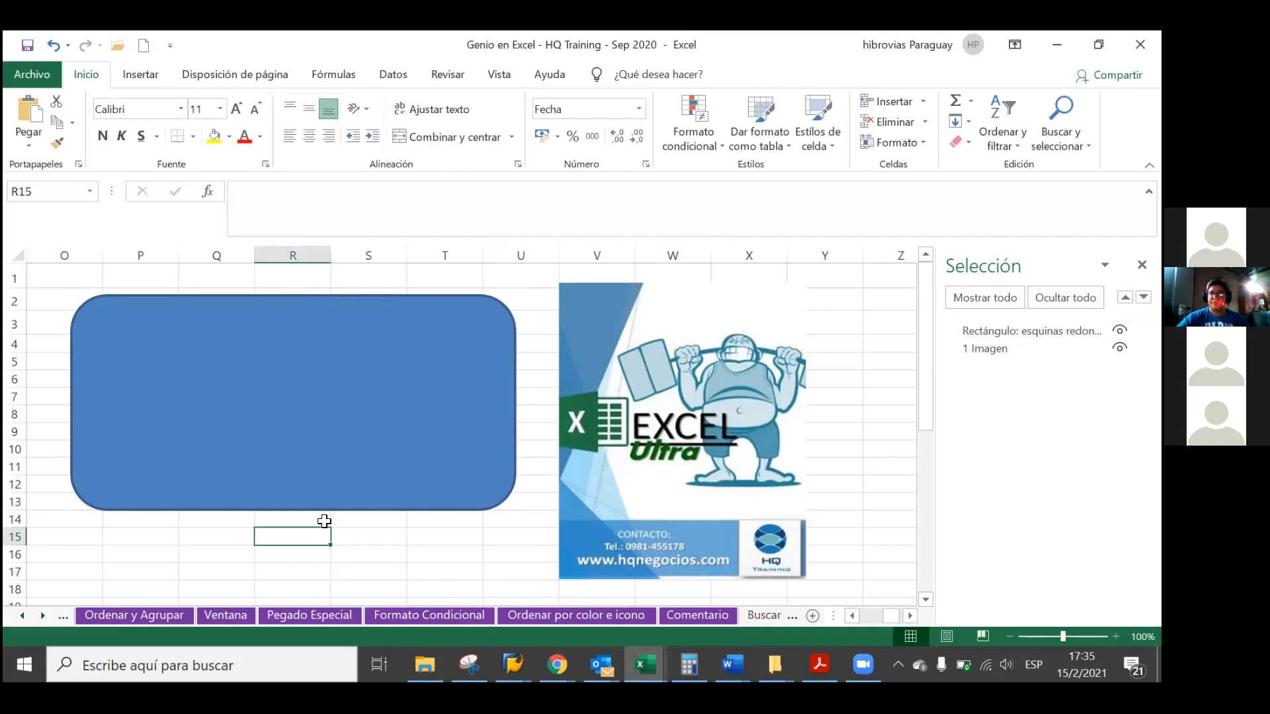
{"action": "double_click", "coordinate": [324, 521]}
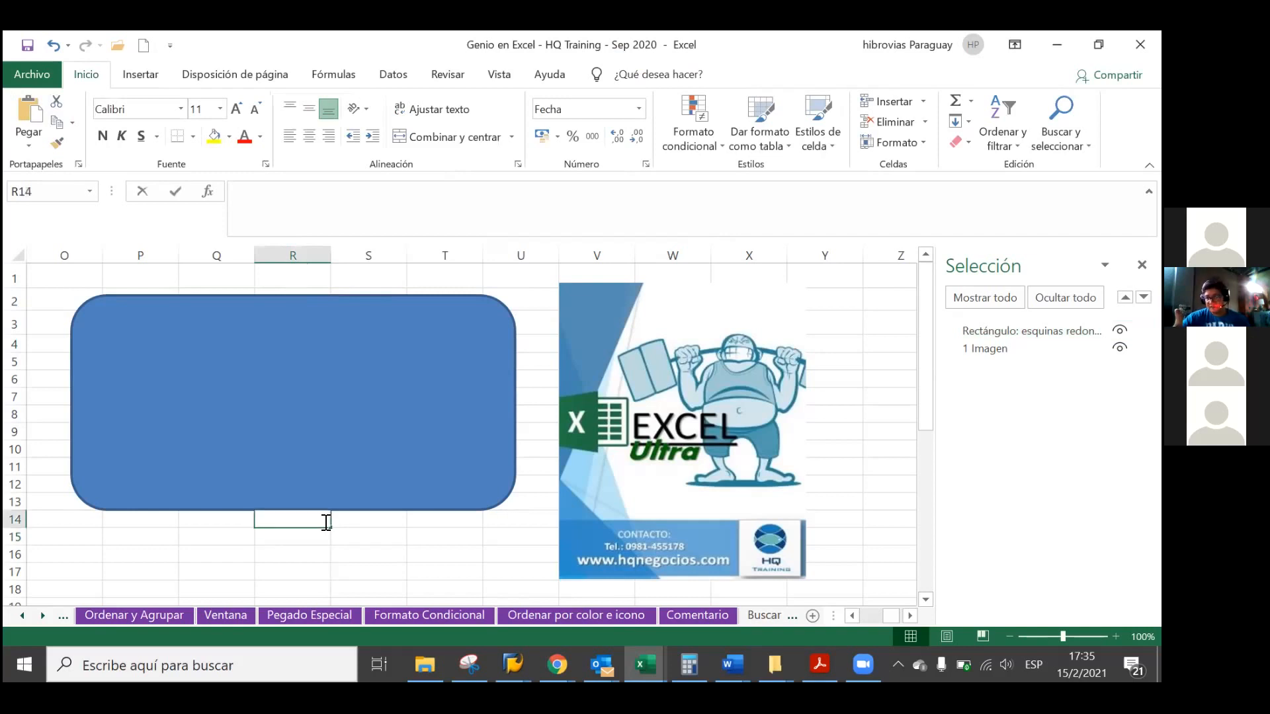
{"action": "left_click", "coordinate": [367, 517]}
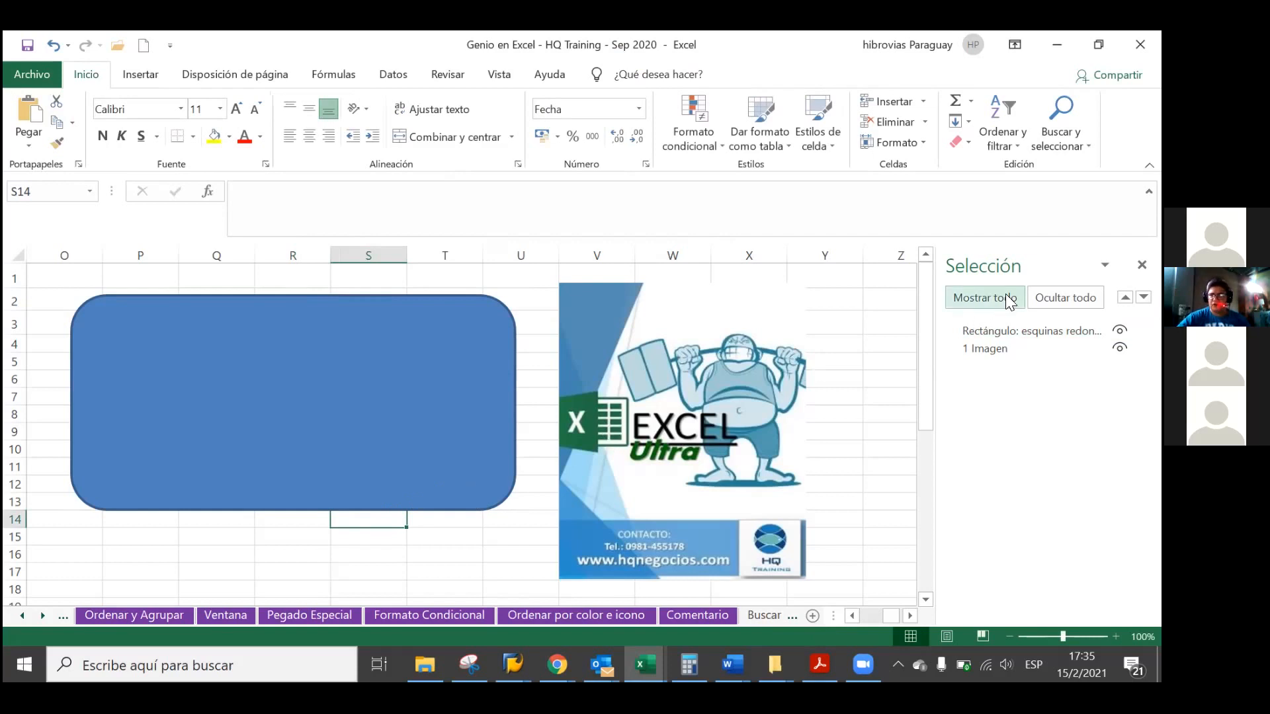
{"action": "left_click", "coordinate": [1064, 298]}
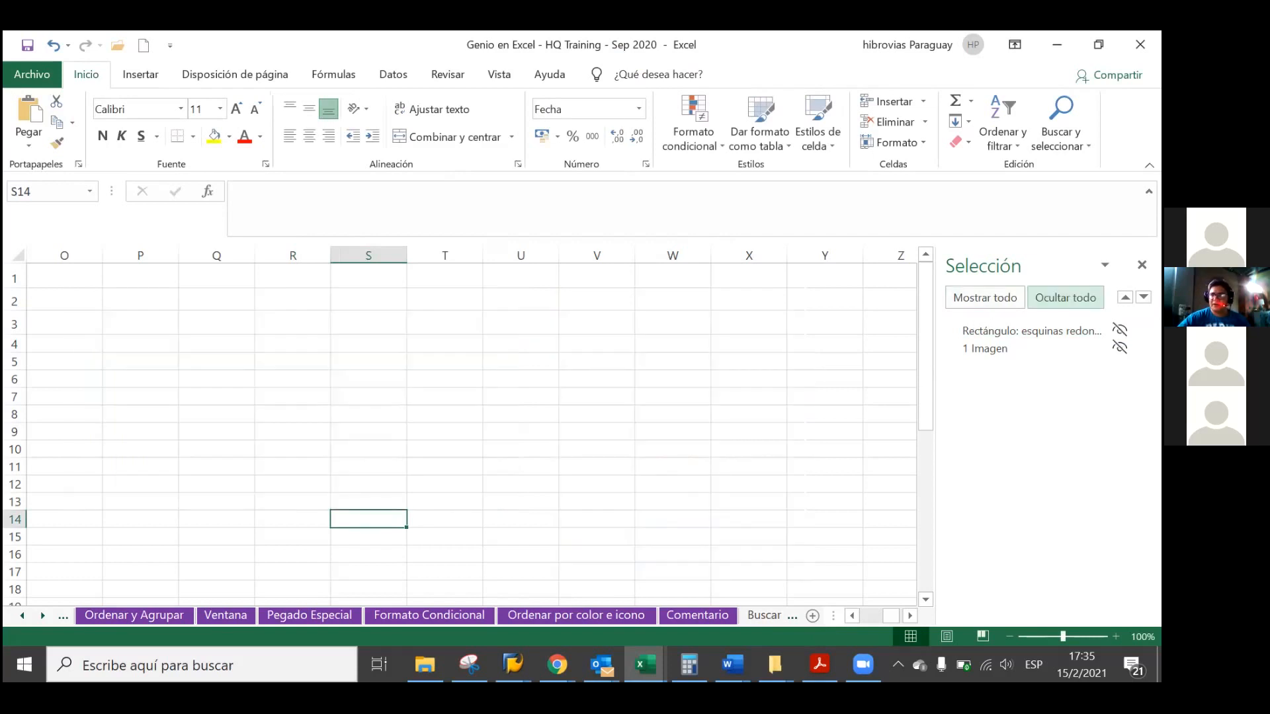
{"action": "left_click", "coordinate": [1018, 298]}
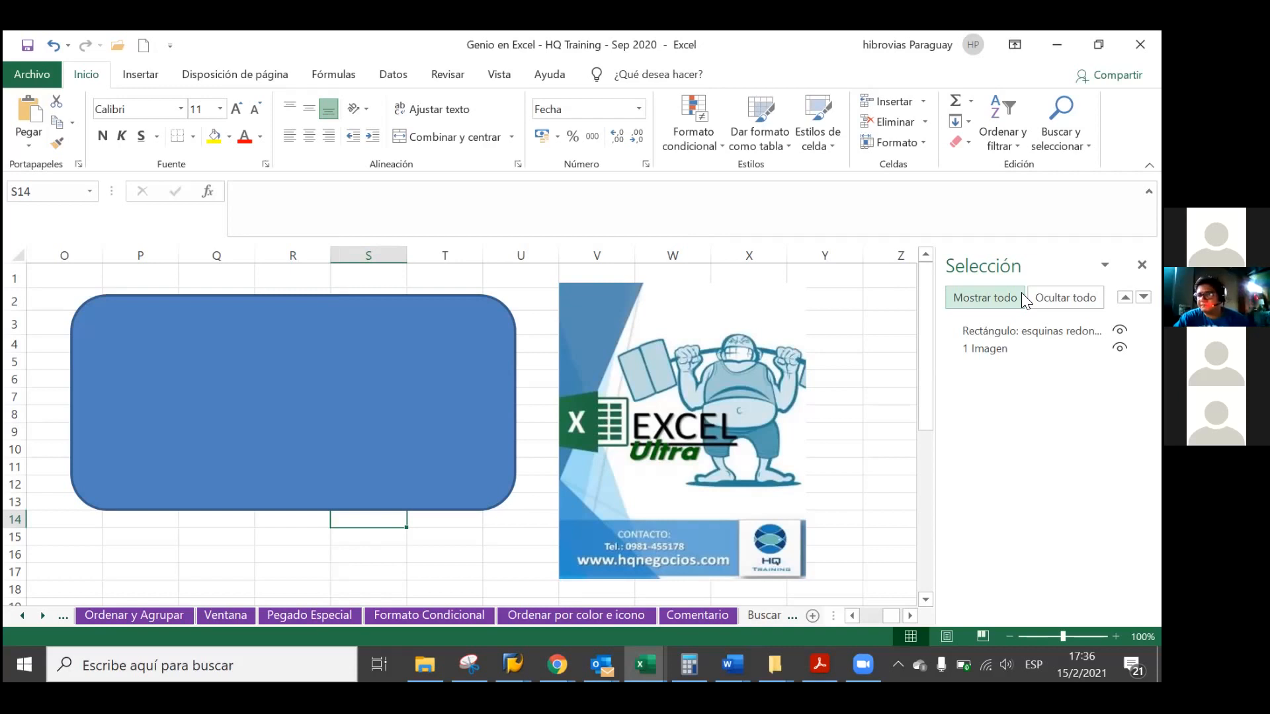
Return to the start of the data on the Buscar sheet and set the sheet zoom to 80%.
{"action": "left_click", "coordinate": [761, 613]}
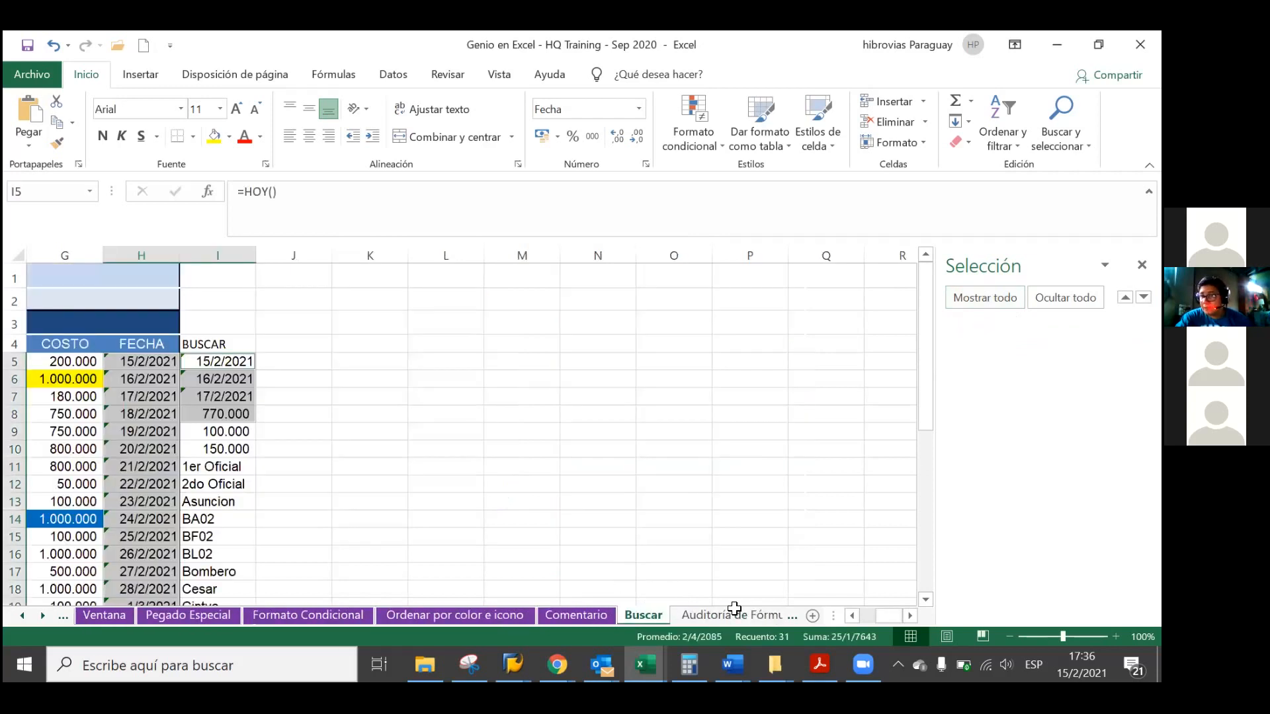
{"action": "left_click", "coordinate": [851, 616]}
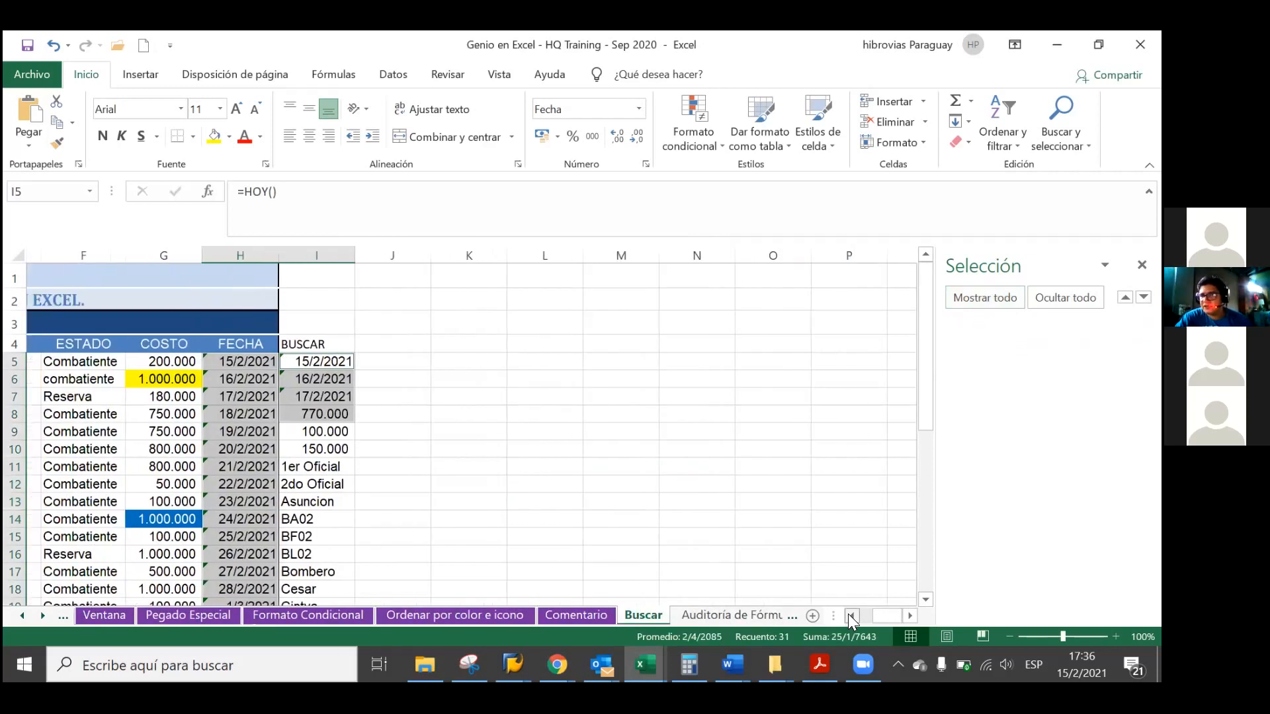
{"action": "left_click", "coordinate": [849, 616]}
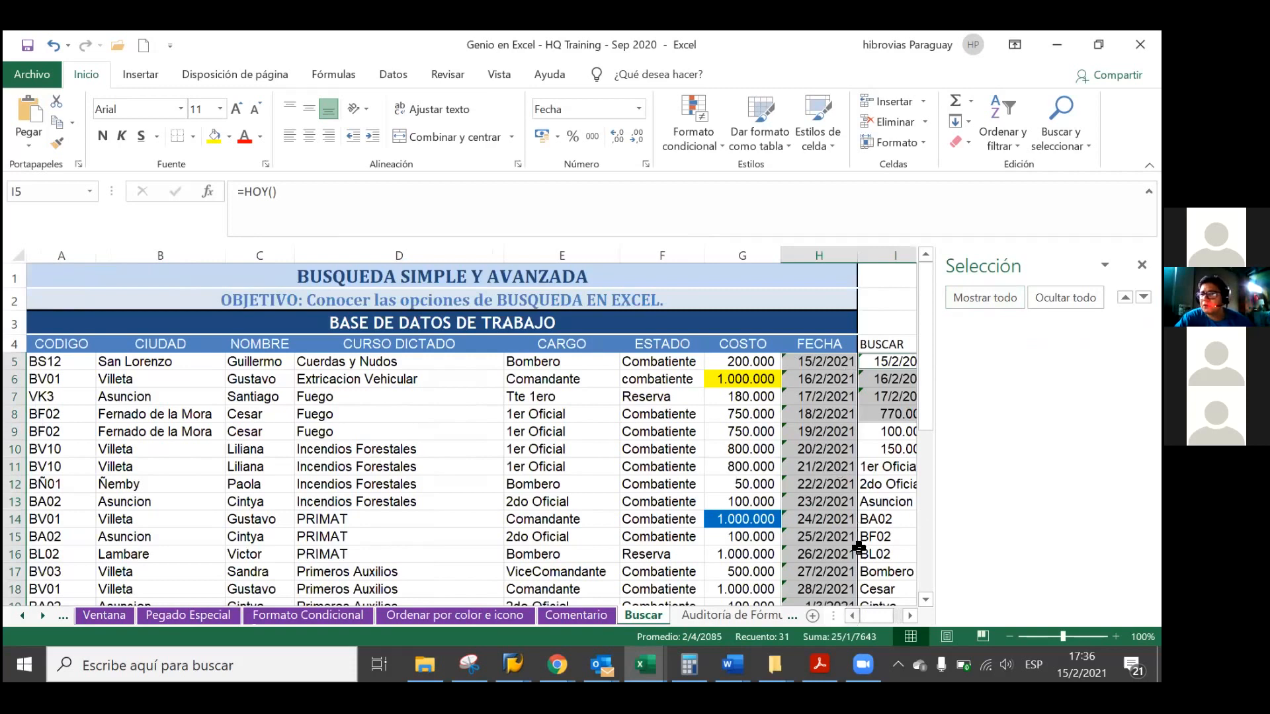
{"action": "left_click", "coordinate": [1010, 635]}
{"action": "left_click", "coordinate": [1009, 635]}
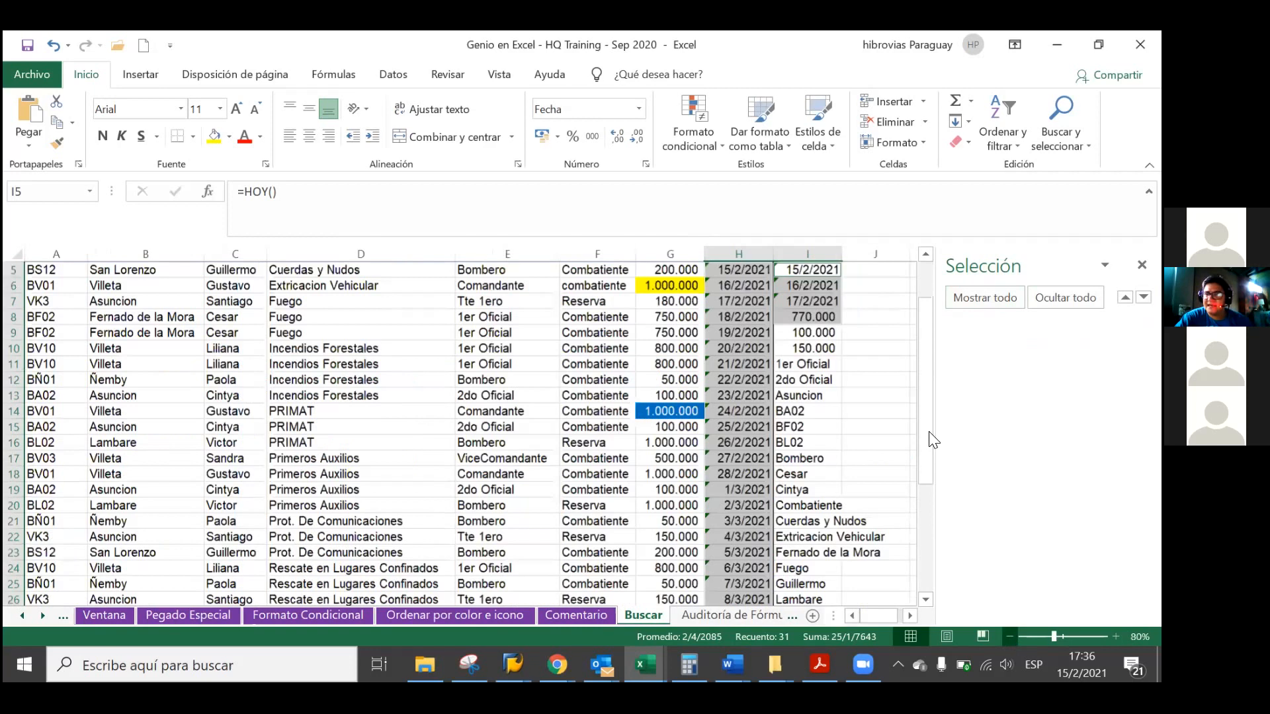
Return to the top of the Buscar sheet, select cell H10 in the FECHA column and close the Selection pane.
{"action": "left_click_drag", "start_coordinate": [929, 432], "coordinate": [910, 316]}
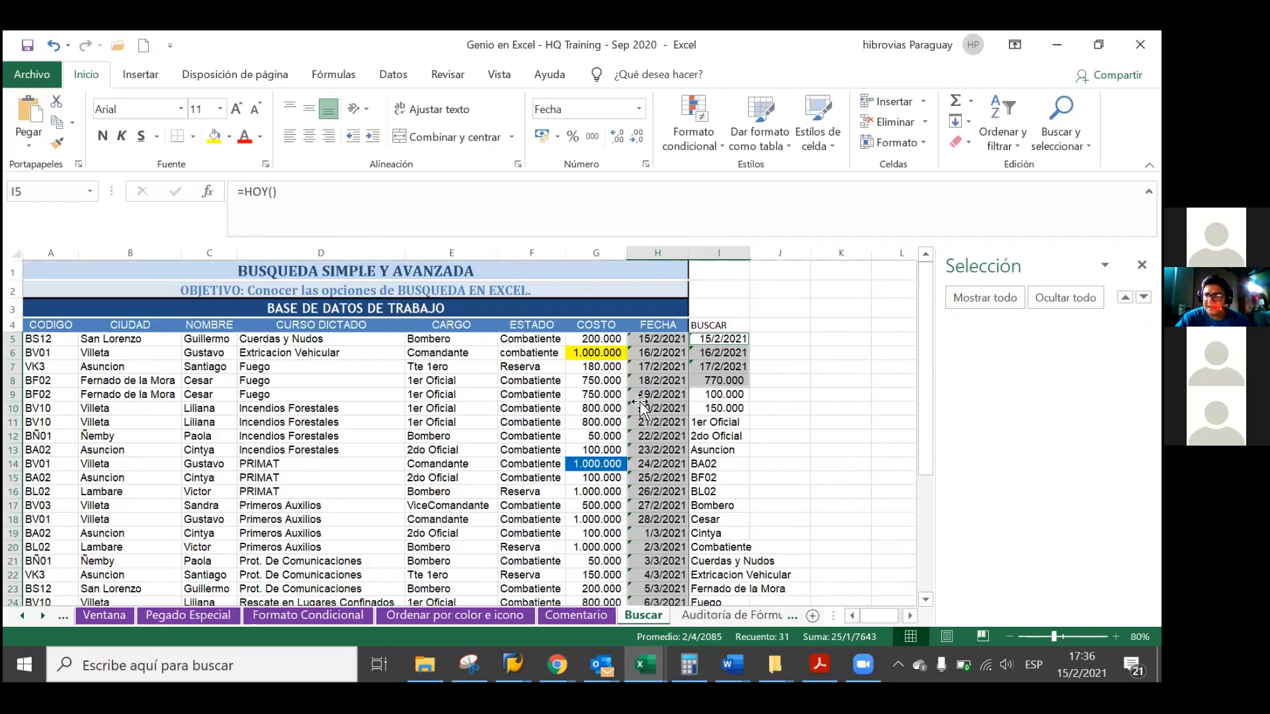
{"action": "left_click", "coordinate": [645, 408]}
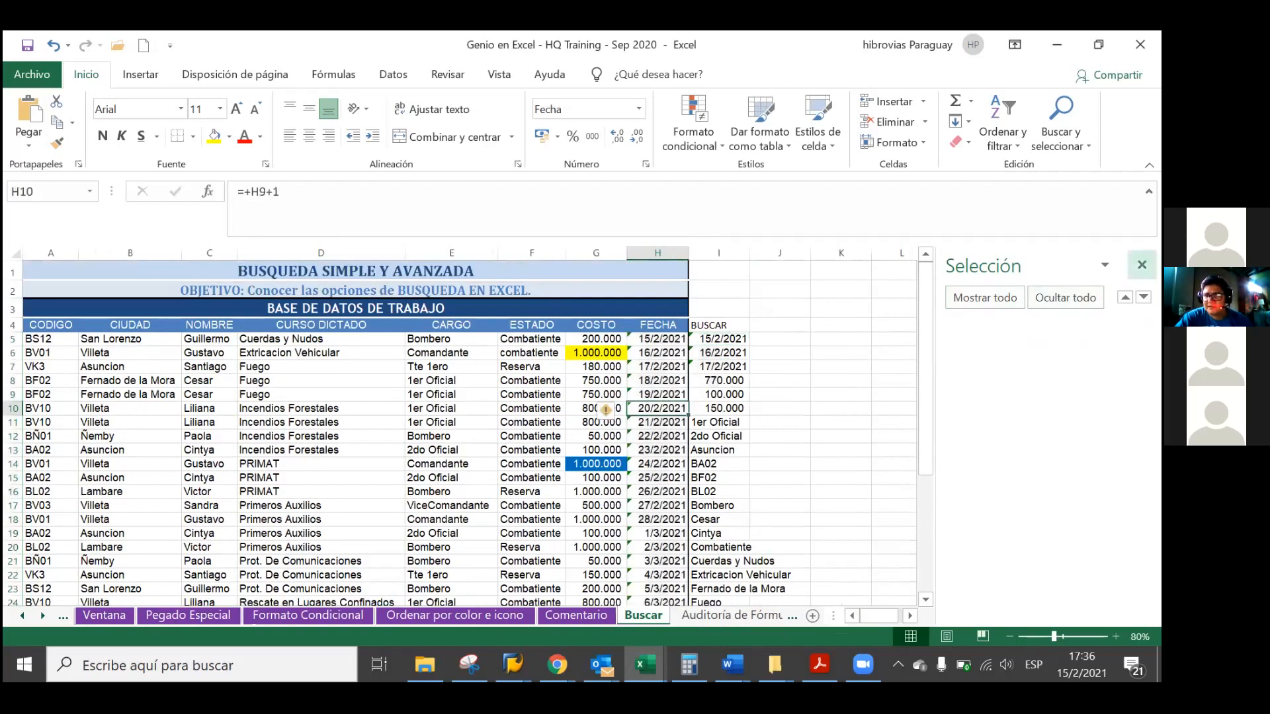
{"action": "left_click", "coordinate": [1141, 265]}
Examine the Go To Special options for row differences, column differences, precedent cells and dependent cells, then leave the dialog without applying one.
{"action": "left_click", "coordinate": [1060, 132]}
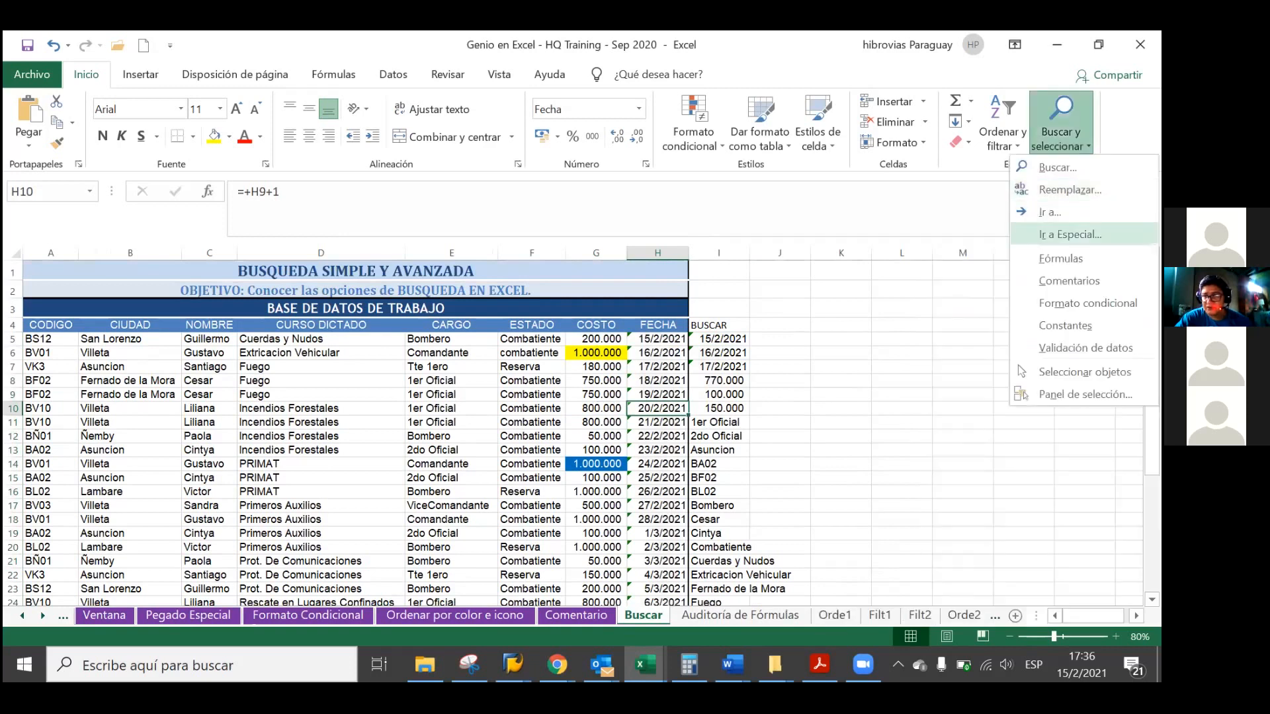
{"action": "left_click", "coordinate": [1045, 235]}
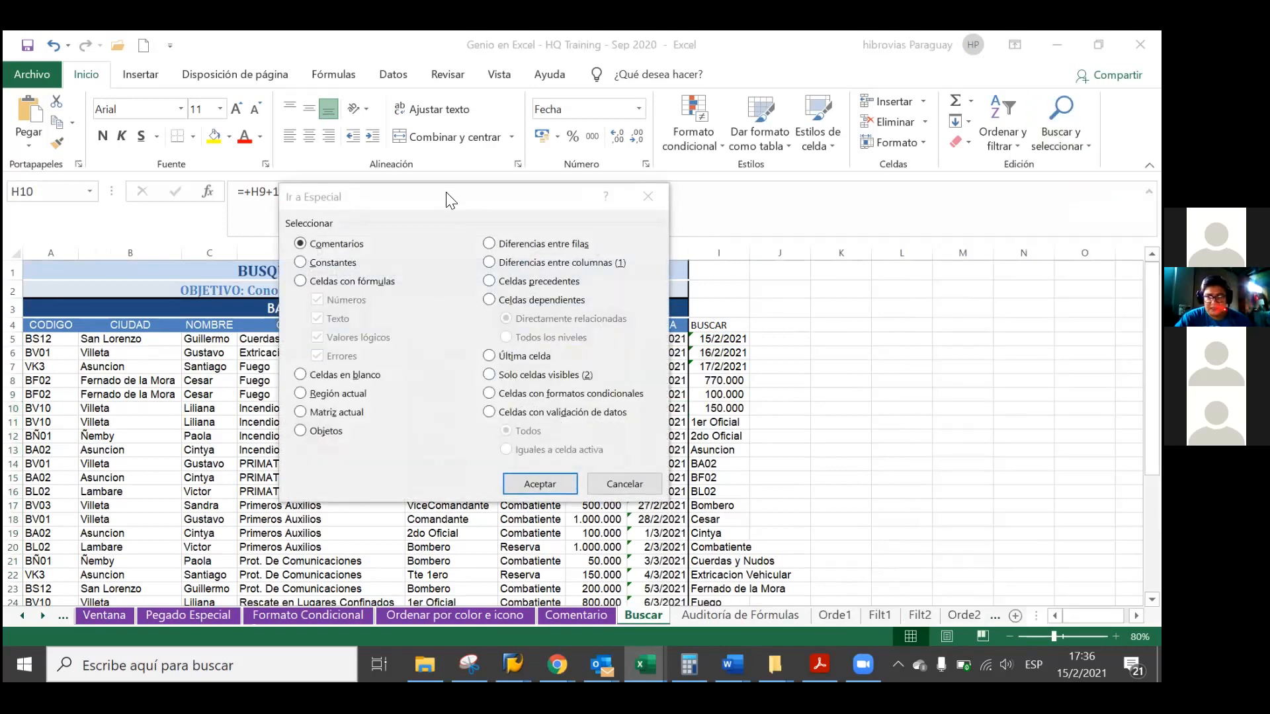
{"action": "left_click_drag", "start_coordinate": [450, 202], "coordinate": [767, 291]}
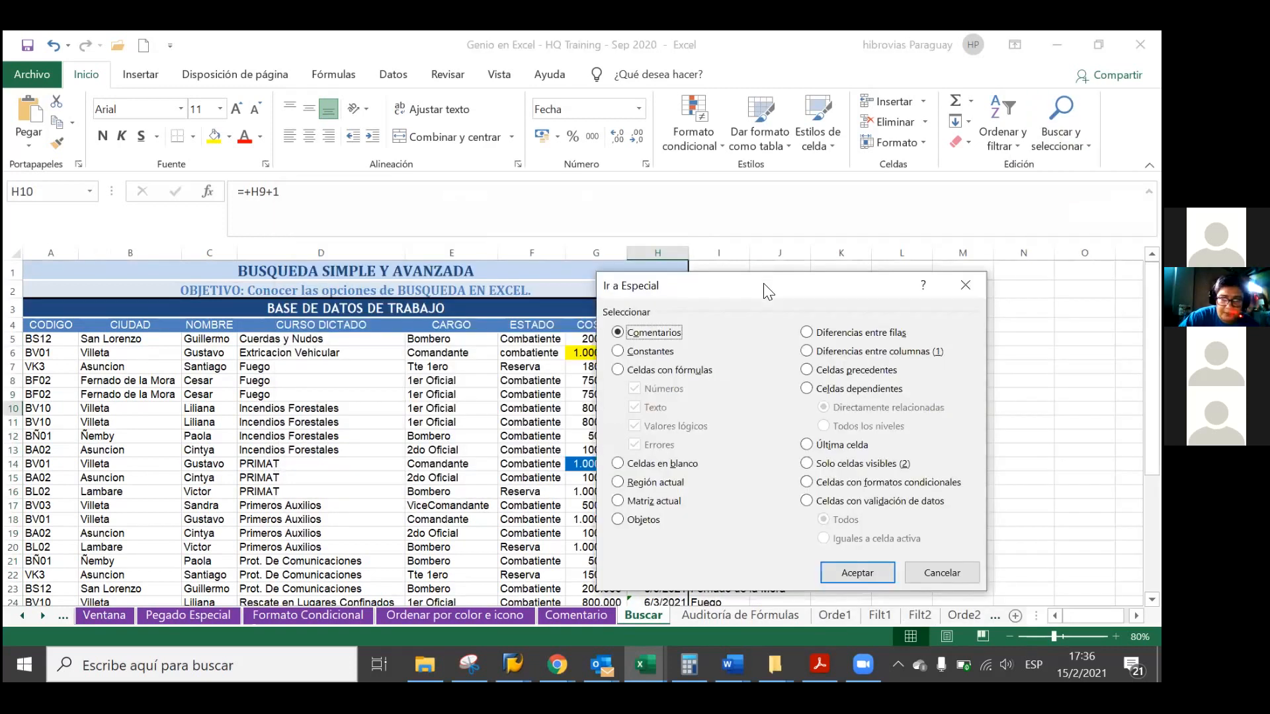
{"action": "left_click_drag", "start_coordinate": [765, 291], "coordinate": [343, 245]}
{"action": "left_click", "coordinate": [460, 287]}
{"action": "left_click", "coordinate": [474, 308]}
{"action": "left_click", "coordinate": [473, 324]}
{"action": "left_click", "coordinate": [472, 343]}
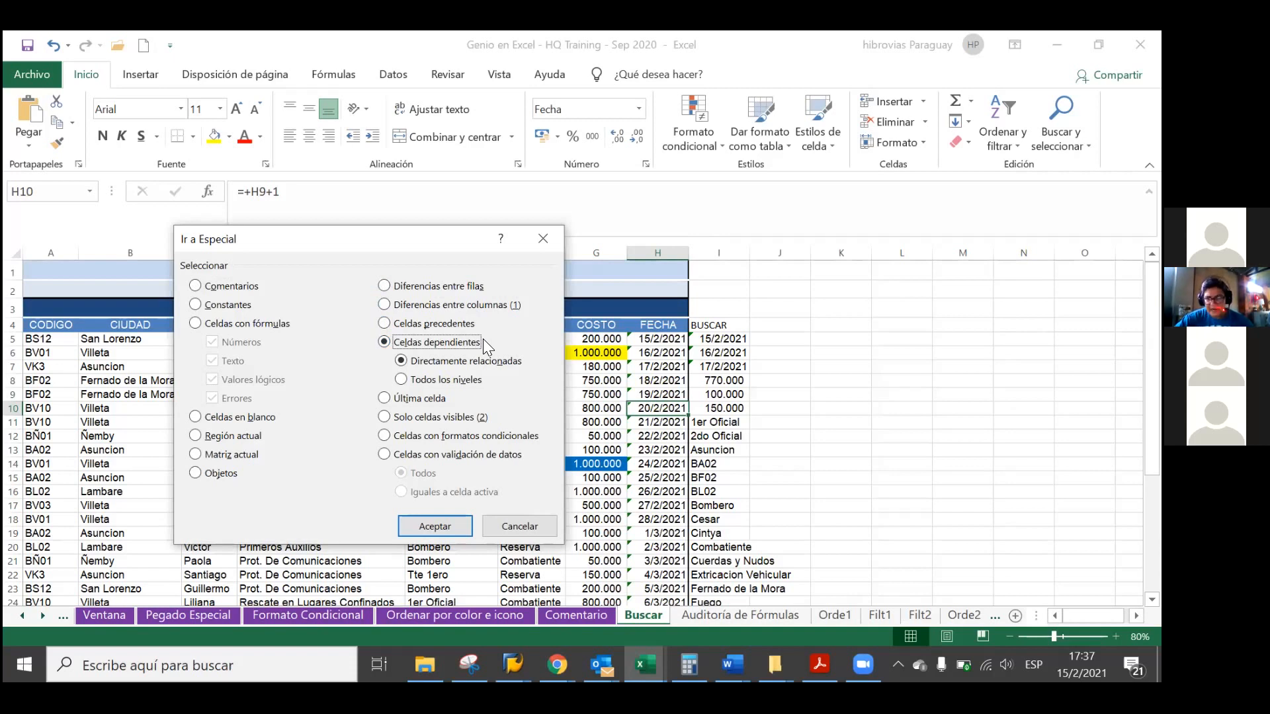
{"action": "left_click", "coordinate": [519, 522]}
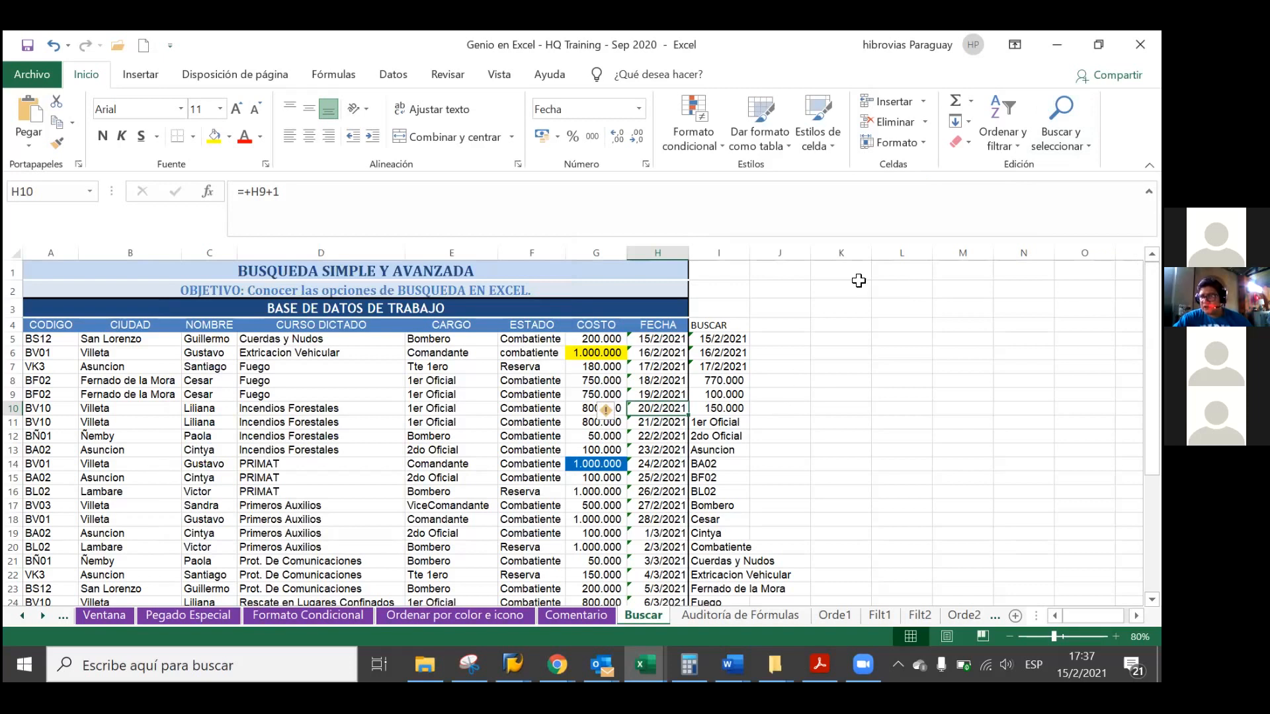
Review the Find & Select shortcuts for formulas, comments, conditional formatting, constants and data validation, then return to the sheet data.
{"action": "left_click", "coordinate": [1060, 129]}
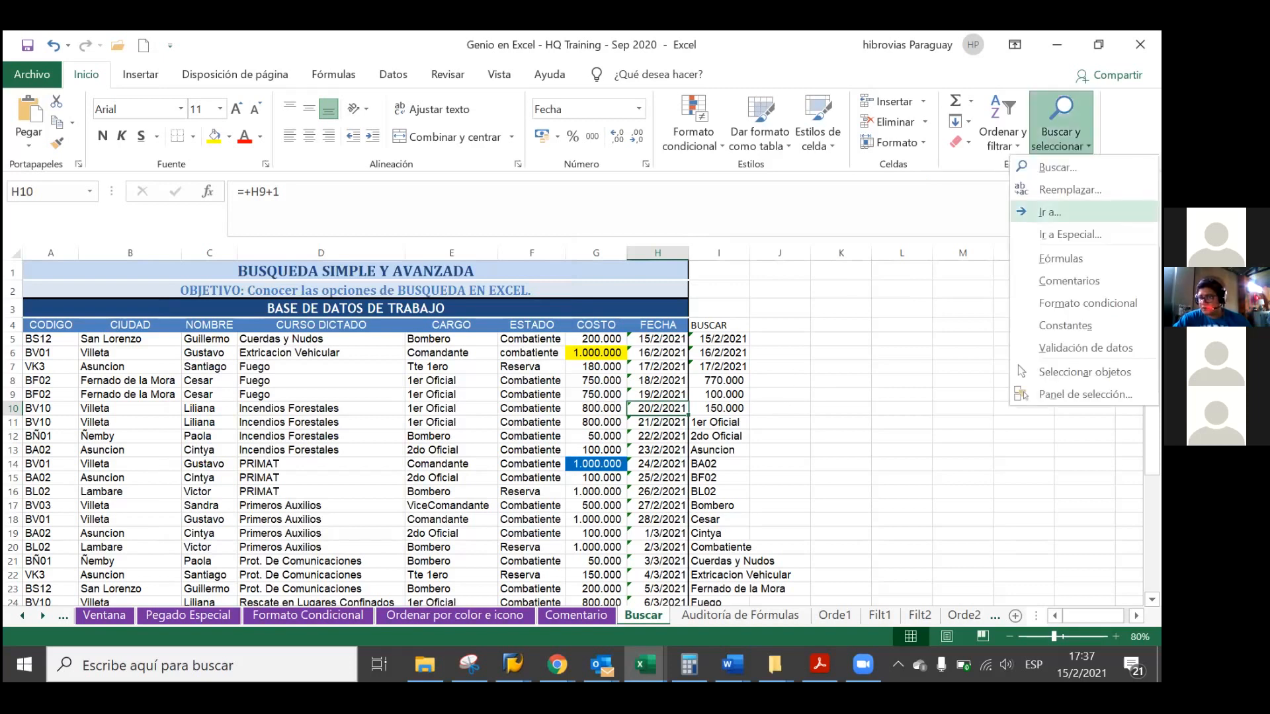
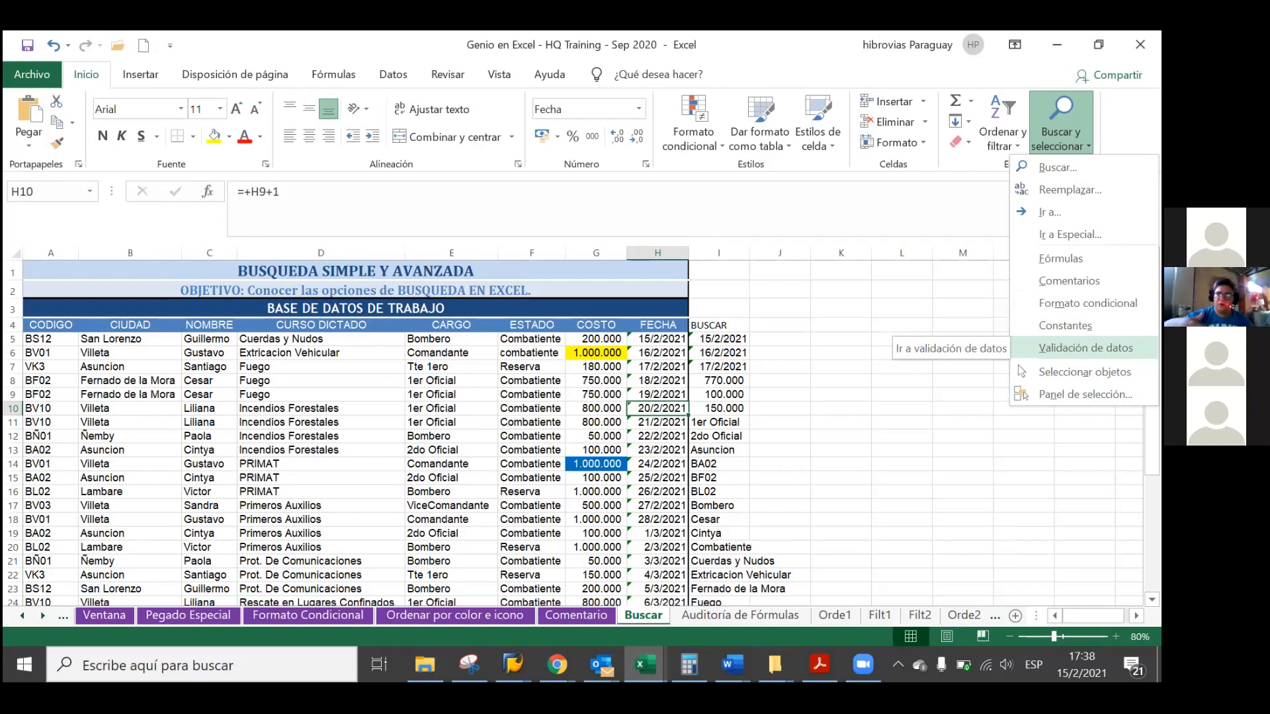
{"action": "left_click", "coordinate": [826, 350]}
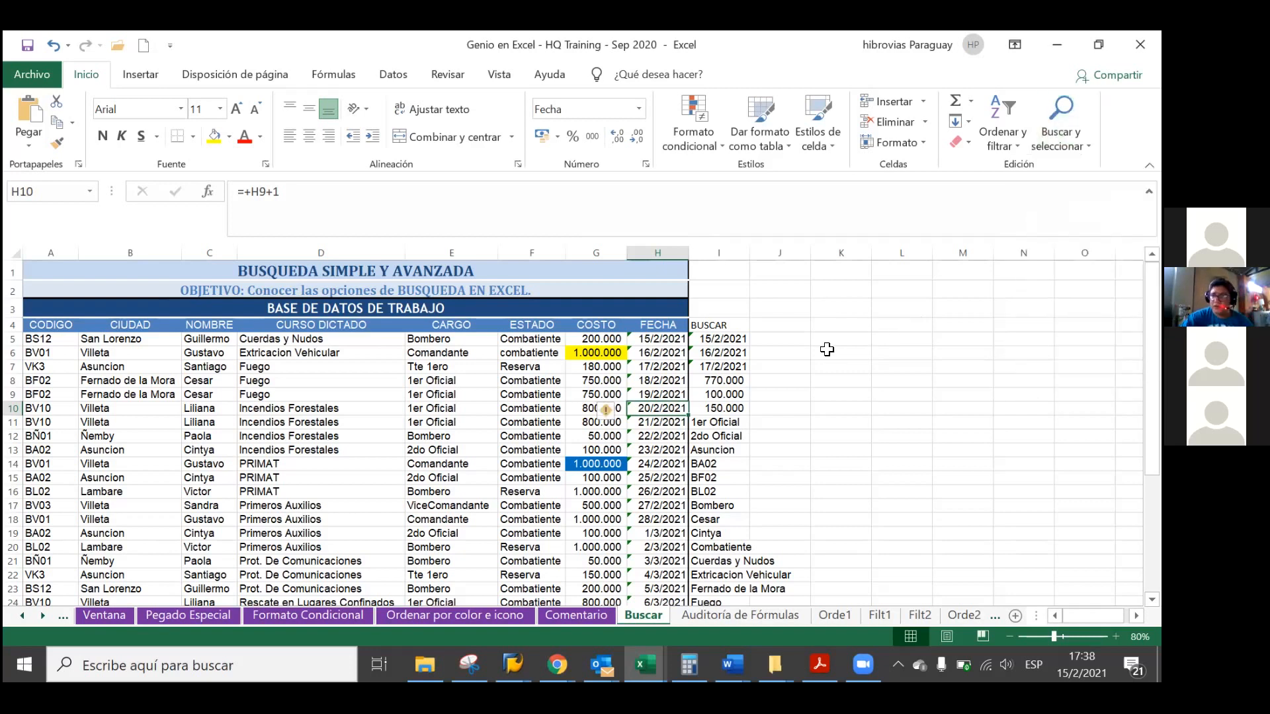
{"action": "left_click", "coordinate": [463, 424]}
{"action": "left_click", "coordinate": [229, 431]}
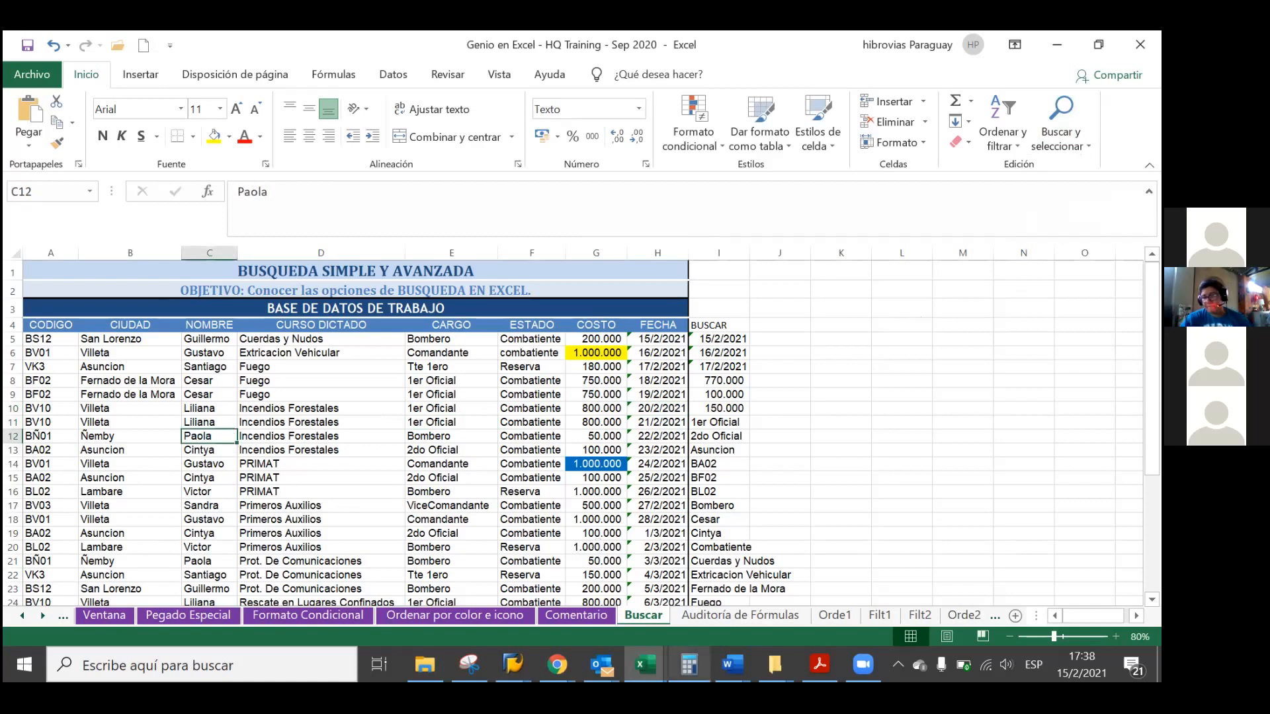
Set the tab color of the Buscar sheet to the standard purple.
{"action": "left_click", "coordinate": [675, 617]}
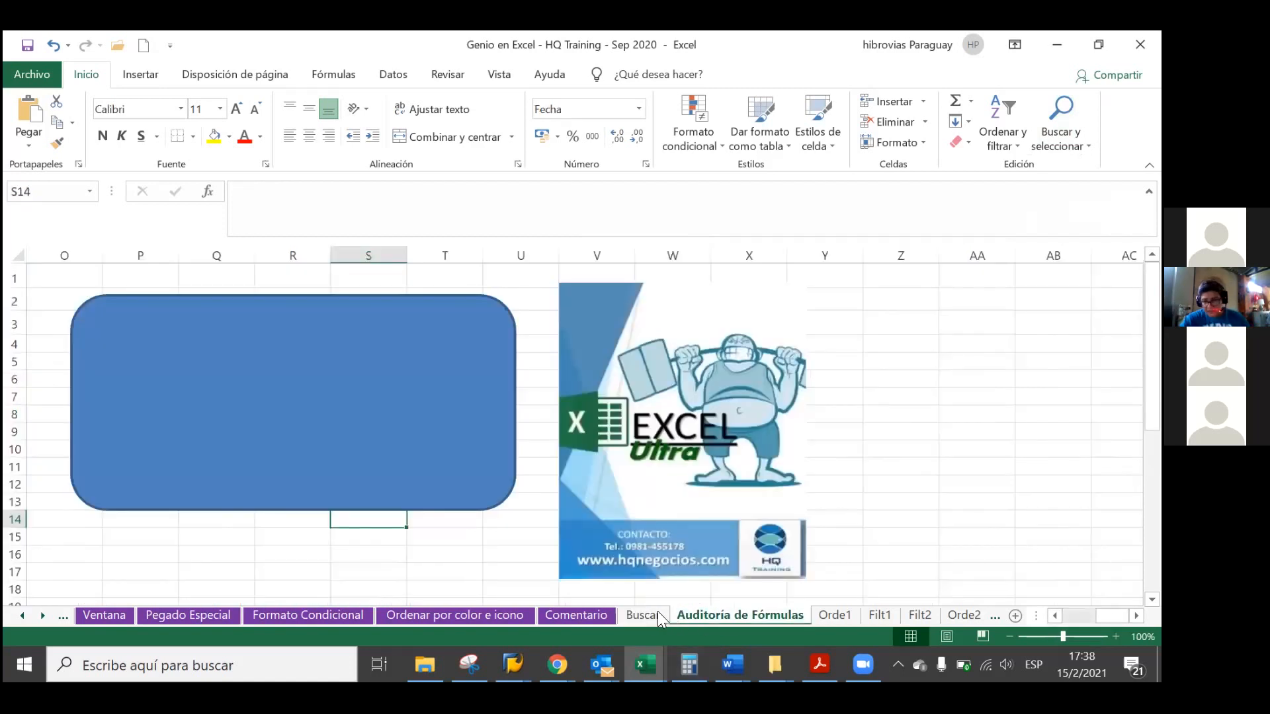
{"action": "right_click", "coordinate": [649, 611]}
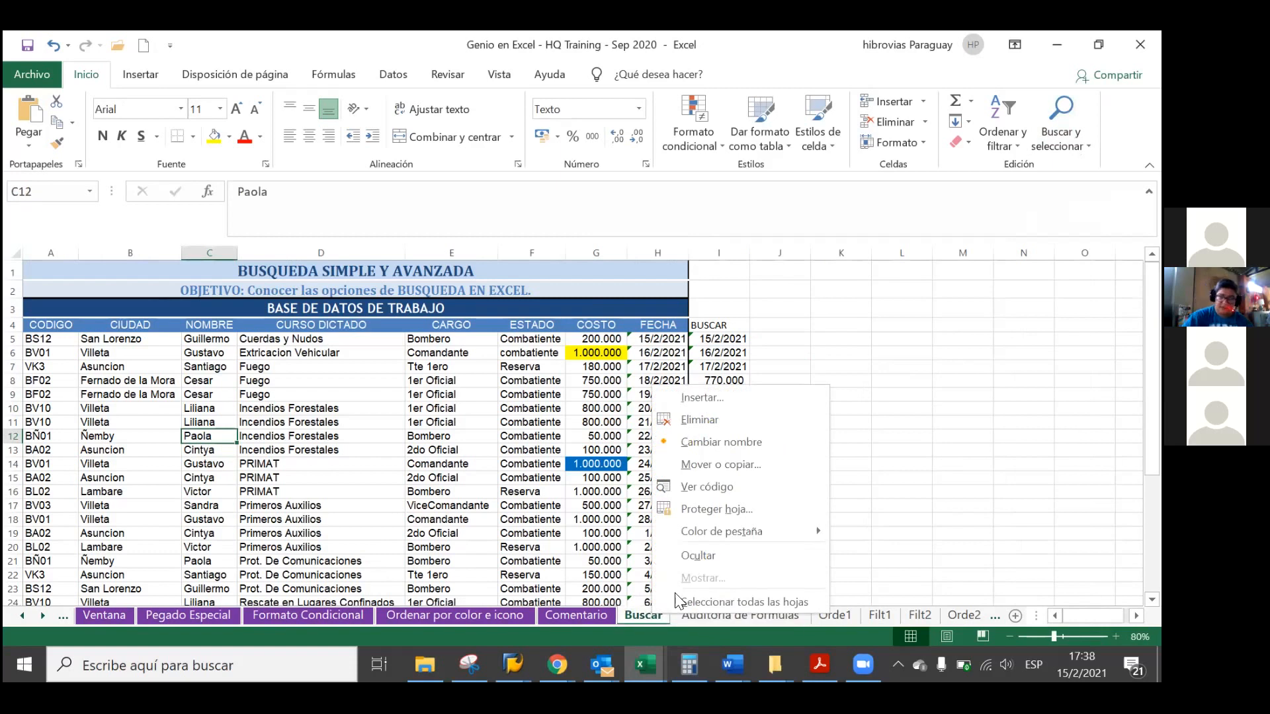
{"action": "mouse_move", "coordinate": [772, 528]}
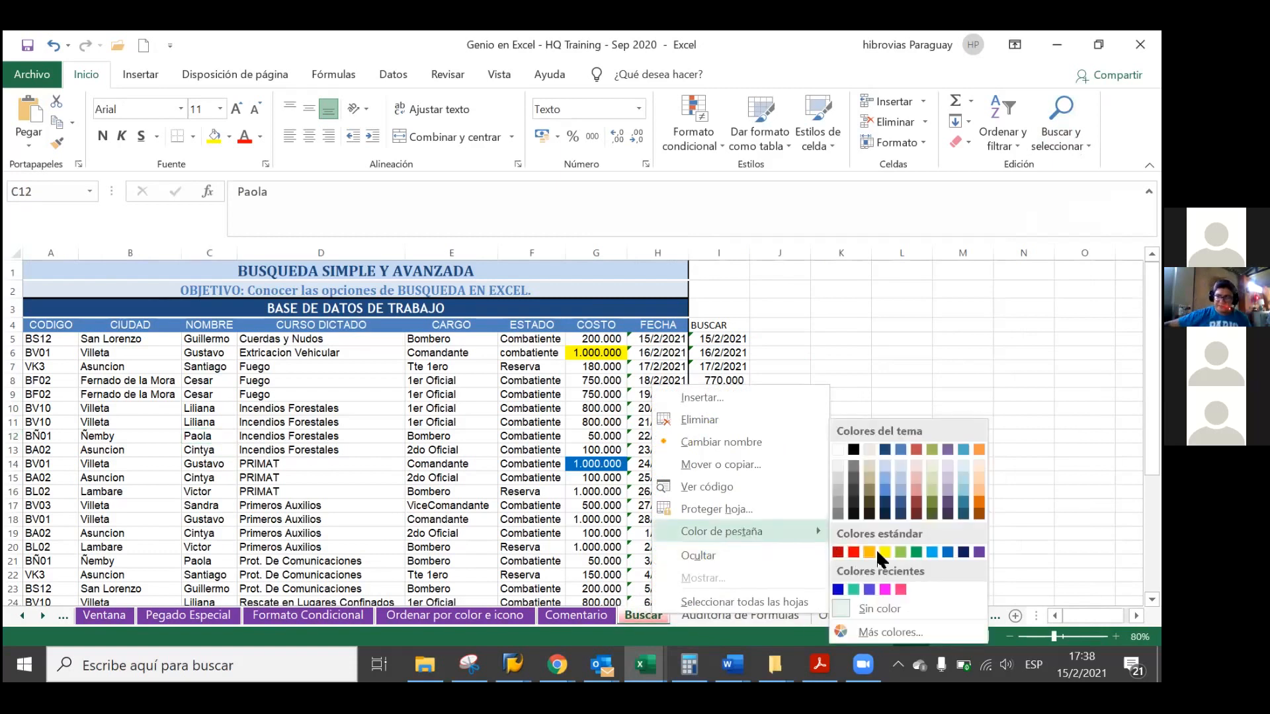
{"action": "left_click", "coordinate": [976, 551]}
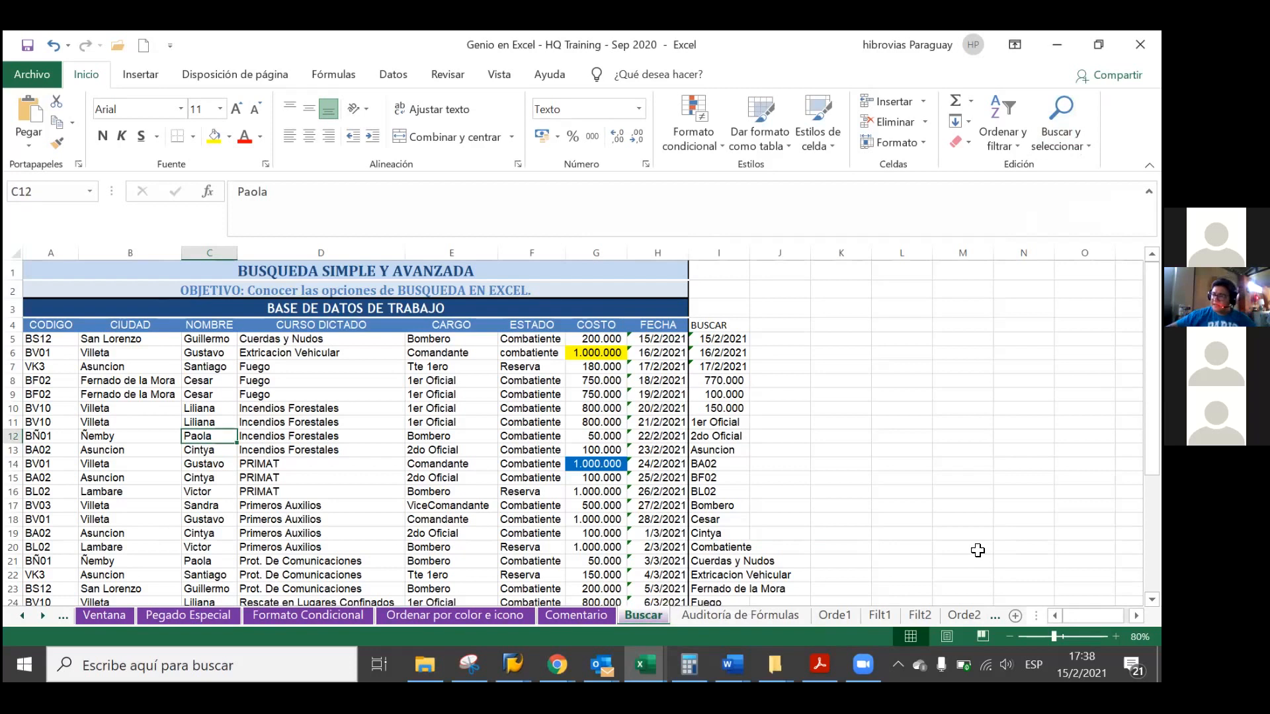
Go to the start of the data on the Auditoría de Fórmulas sheet and set its zoom to 70%.
{"action": "key", "text": "ctrl+Page_Down"}
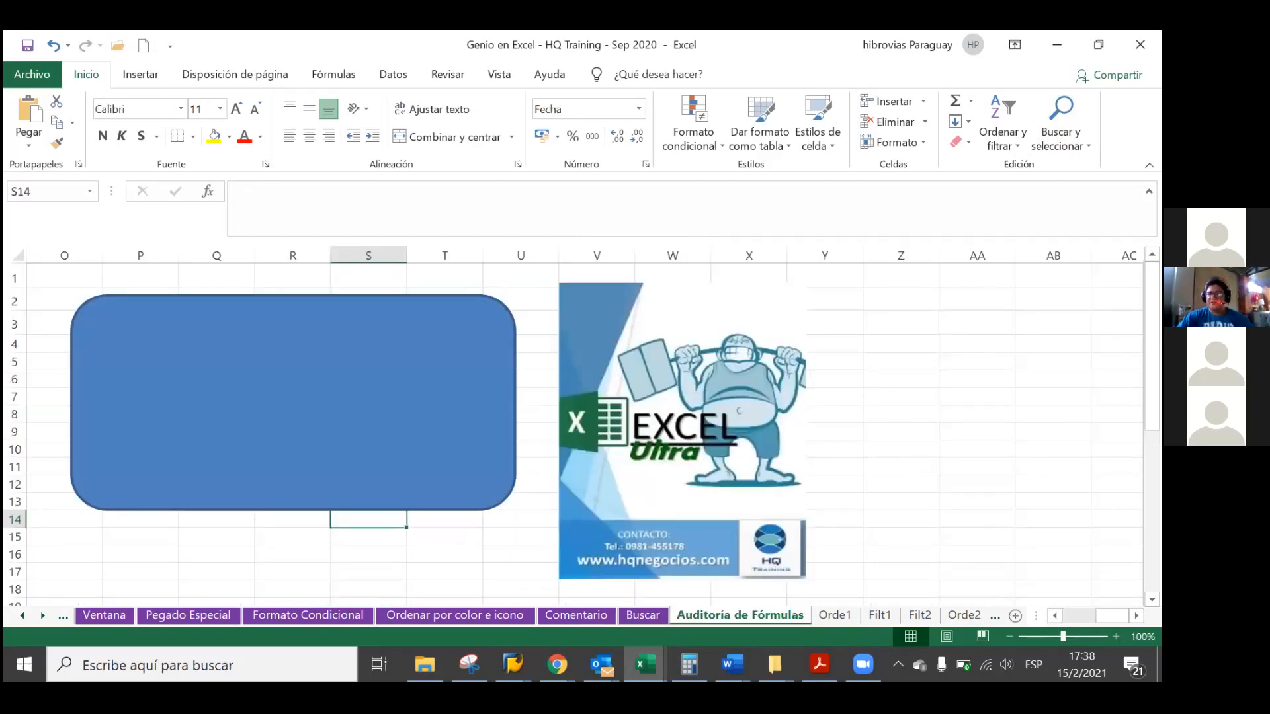
{"action": "left_click_drag", "start_coordinate": [1112, 616], "coordinate": [1011, 615]}
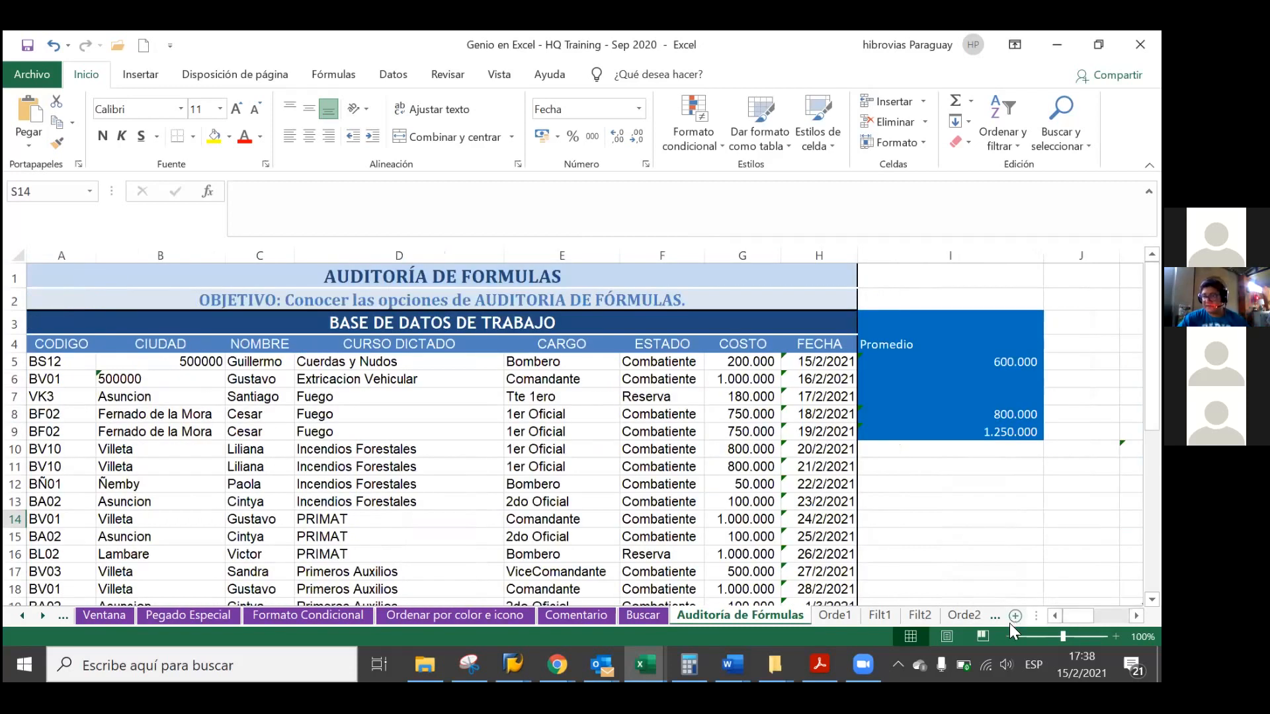
{"action": "left_click", "coordinate": [1010, 636]}
{"action": "left_click", "coordinate": [1011, 636]}
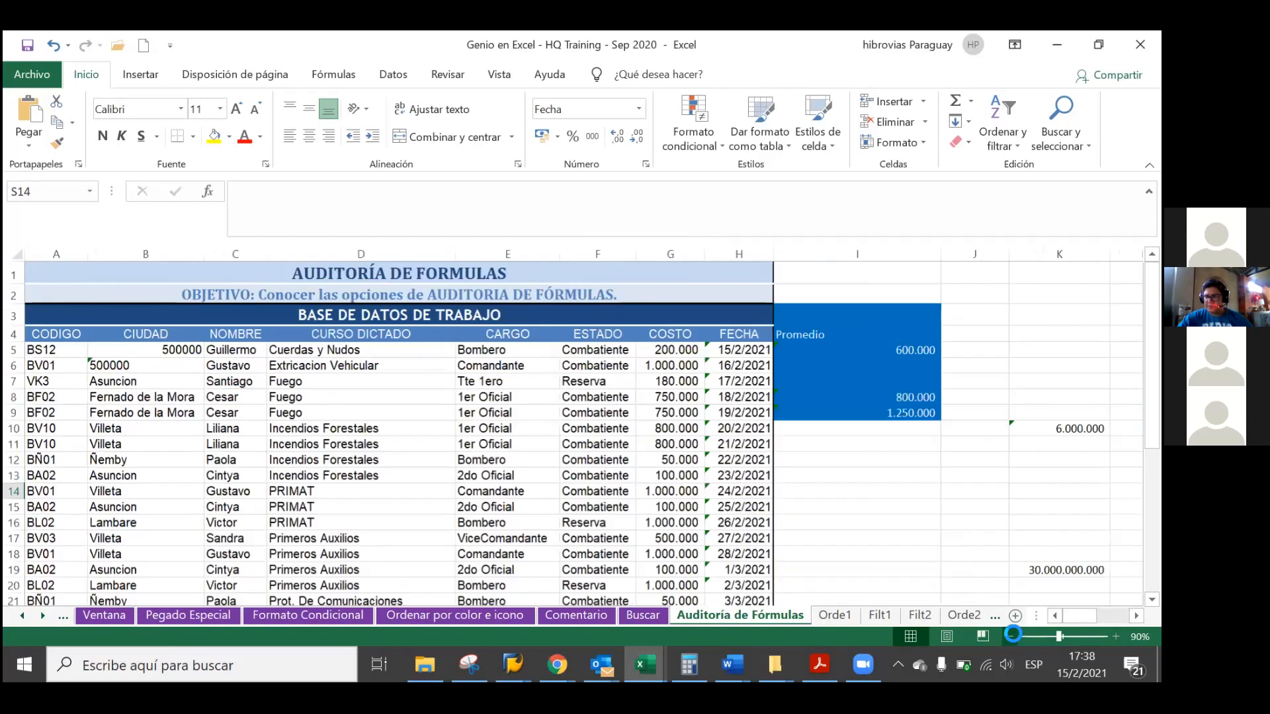
{"action": "scroll", "coordinate": [414, 441], "scroll_direction": "down", "scroll_amount": 1}
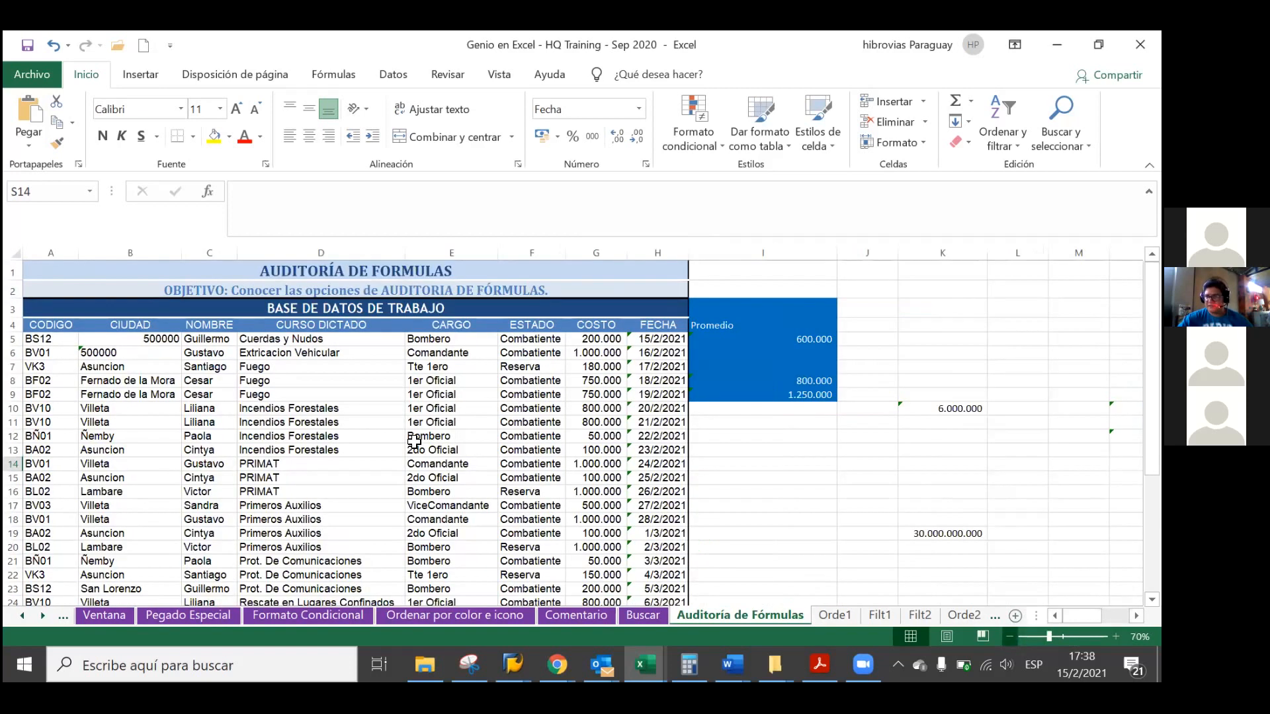
{"action": "scroll", "coordinate": [414, 442], "scroll_direction": "down", "scroll_amount": 2}
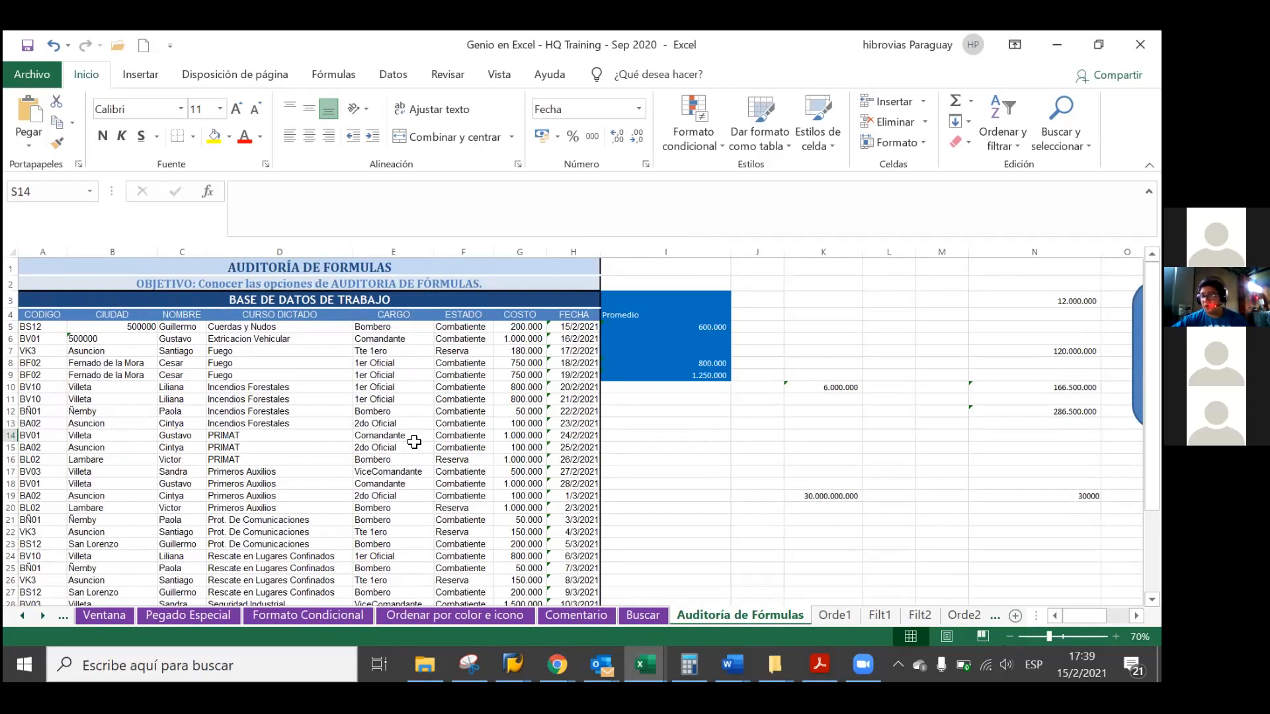
Show the formula auditing commands and select the formula cell K10.
{"action": "left_click", "coordinate": [263, 349]}
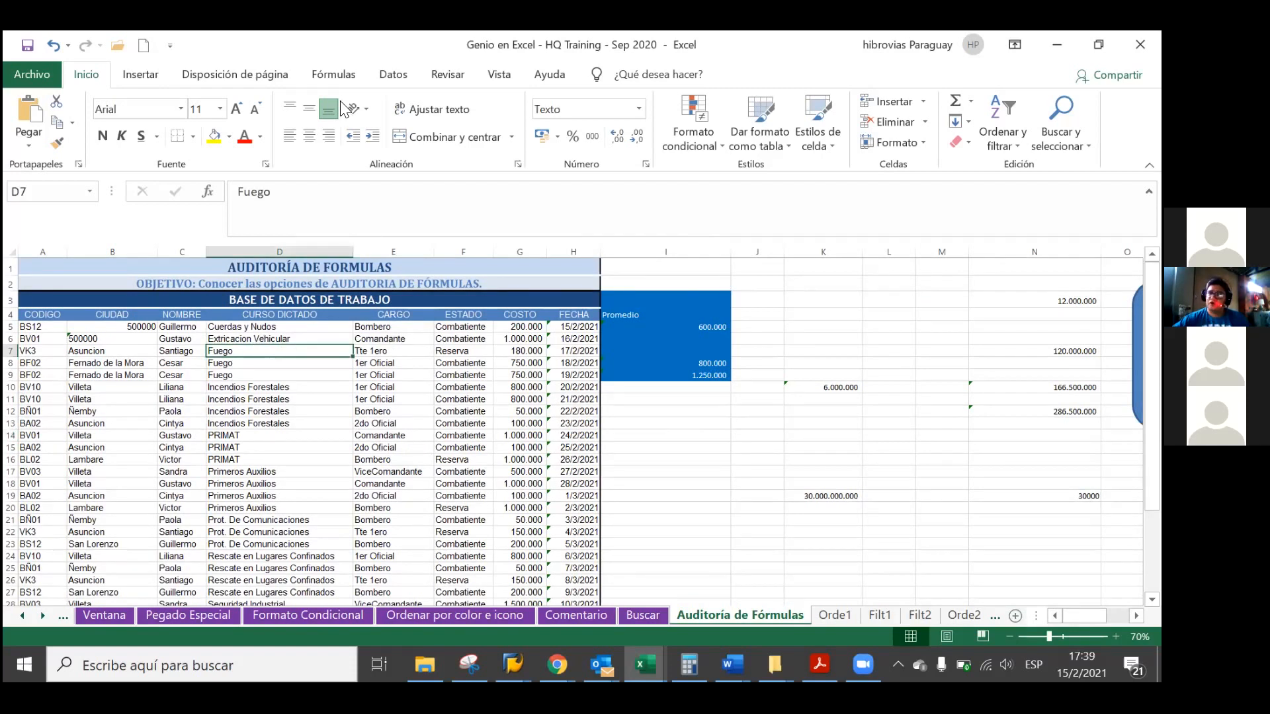
{"action": "left_click", "coordinate": [332, 69]}
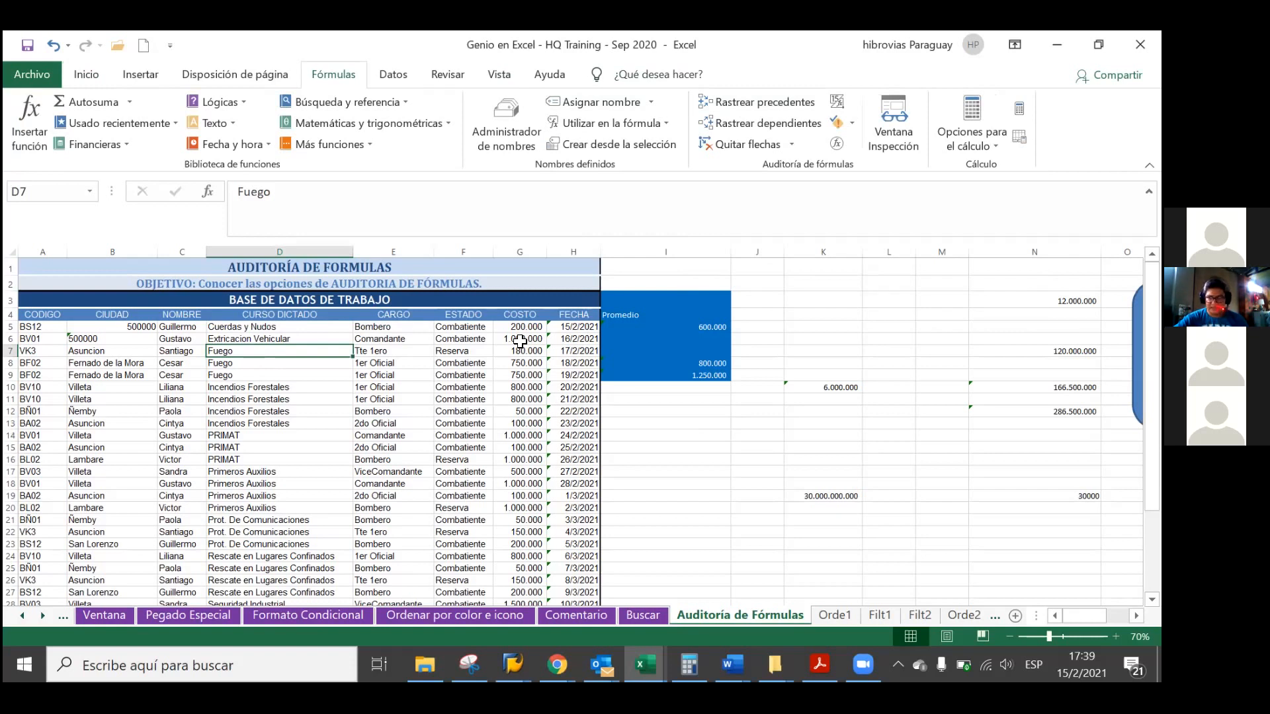
{"action": "left_click", "coordinate": [514, 398]}
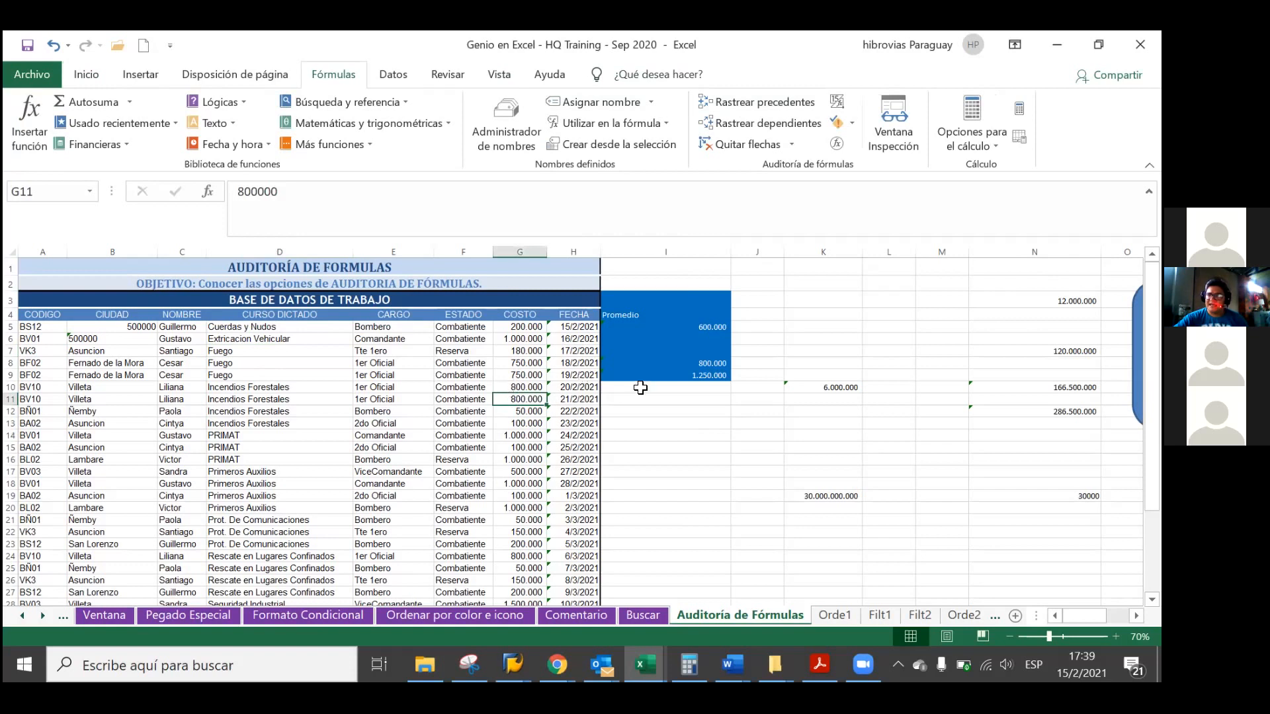
{"action": "left_click", "coordinate": [803, 397]}
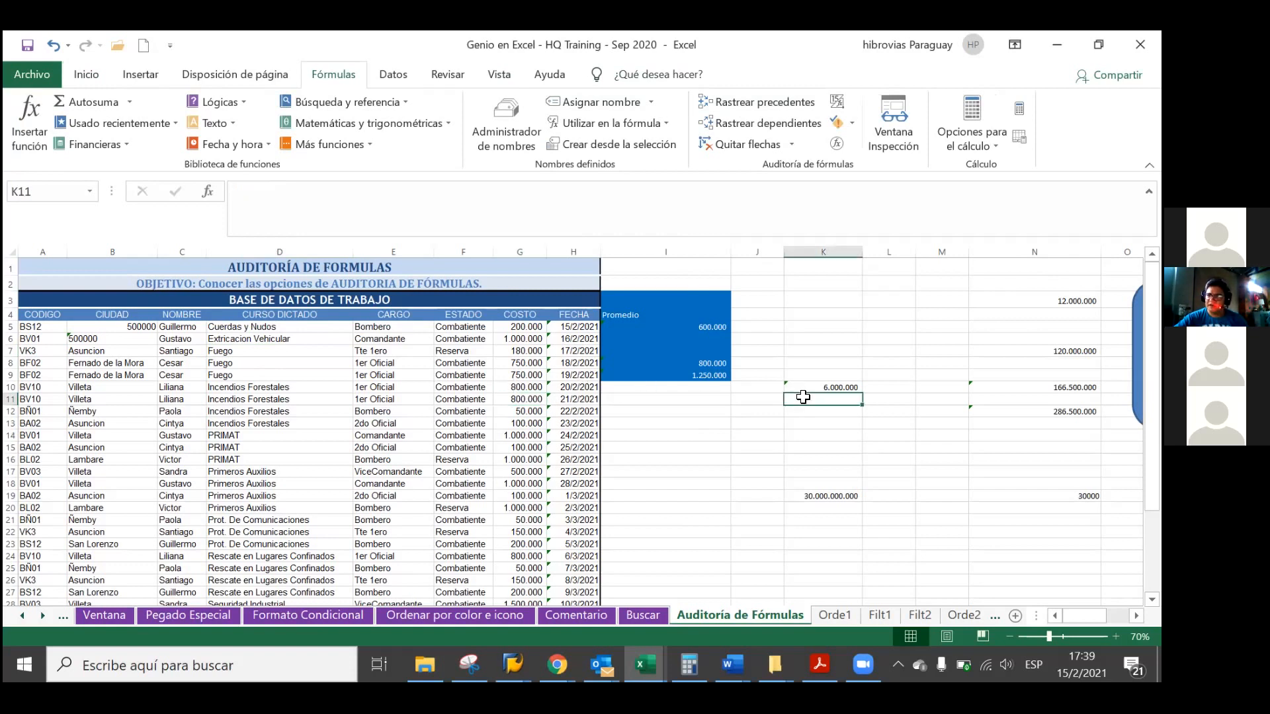
{"action": "key", "text": "Up"}
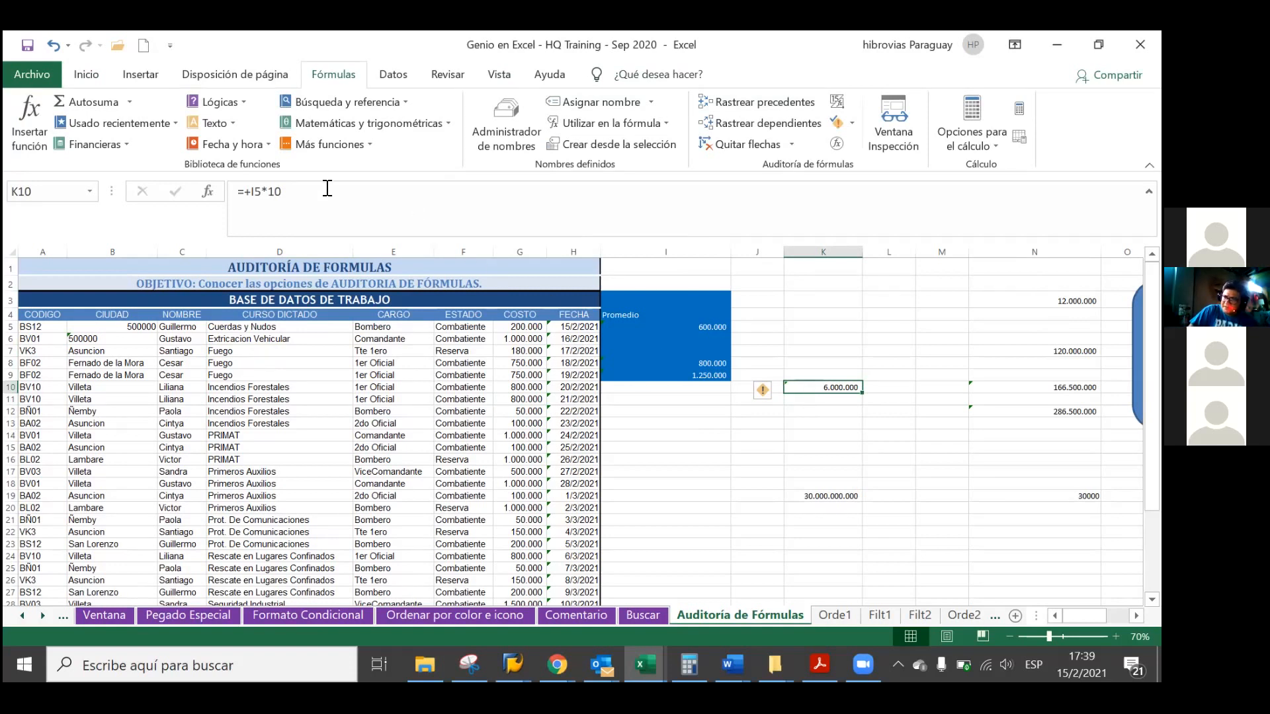
Examine the formula in cell K10 and the cell it refers to.
{"action": "left_click_drag", "start_coordinate": [281, 192], "coordinate": [243, 193]}
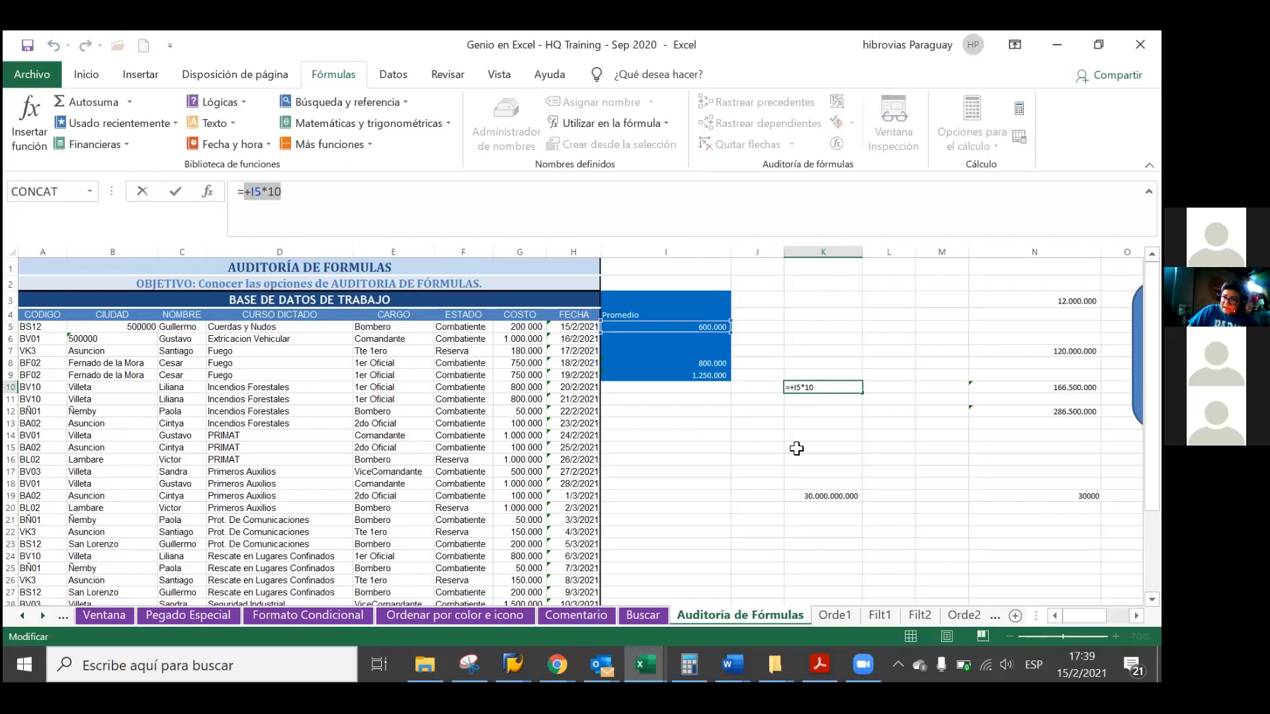
{"action": "left_click", "coordinate": [838, 400]}
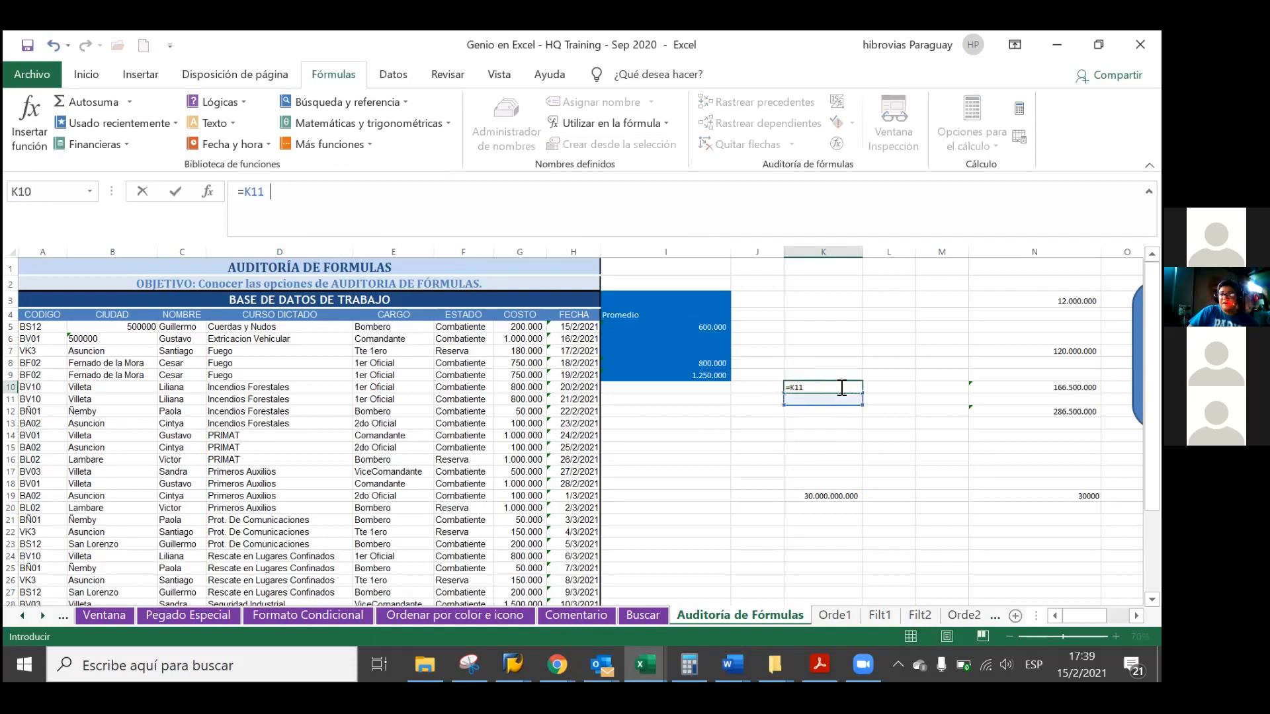
{"action": "key", "text": "Escape"}
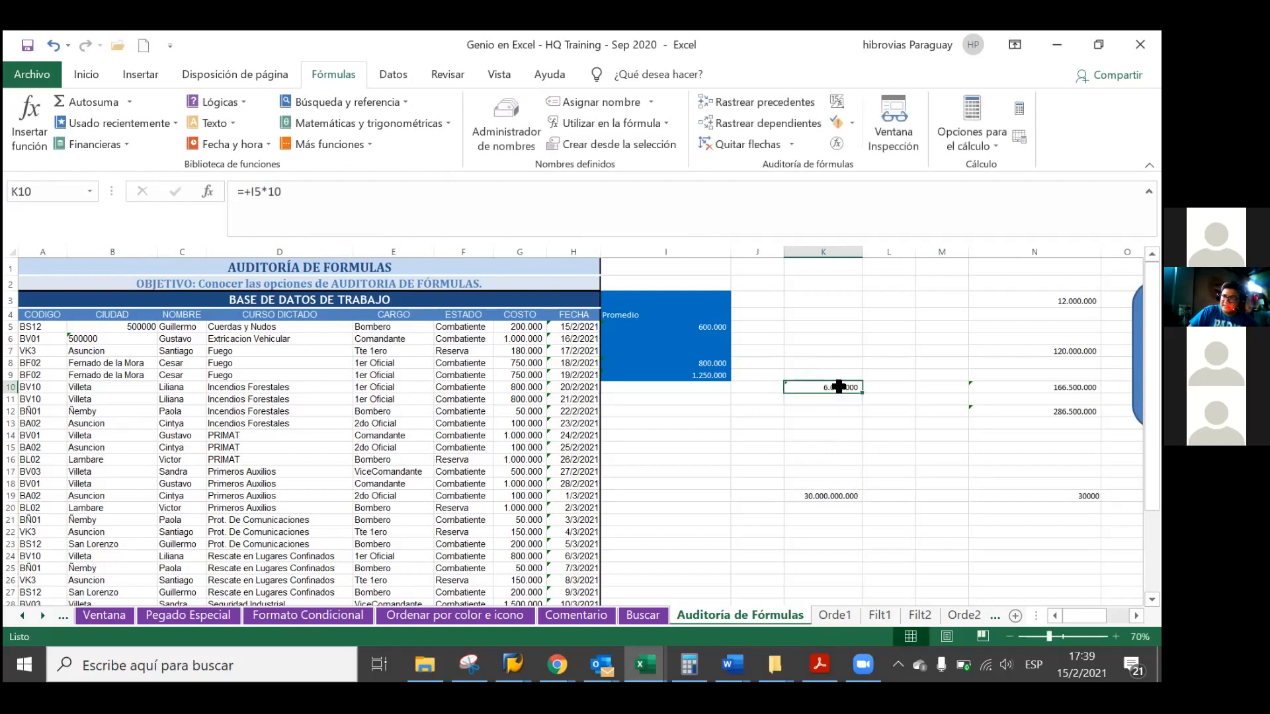
{"action": "double_click", "coordinate": [838, 386]}
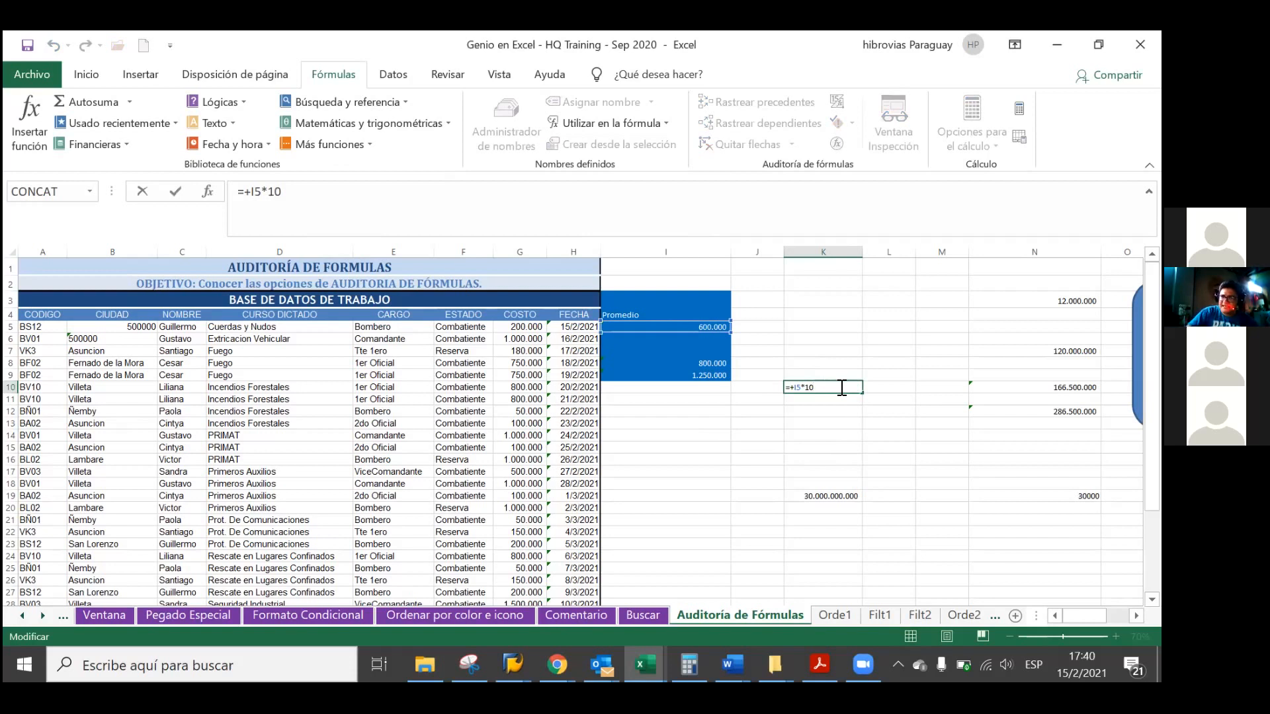
{"action": "key", "text": "ctrl+Return"}
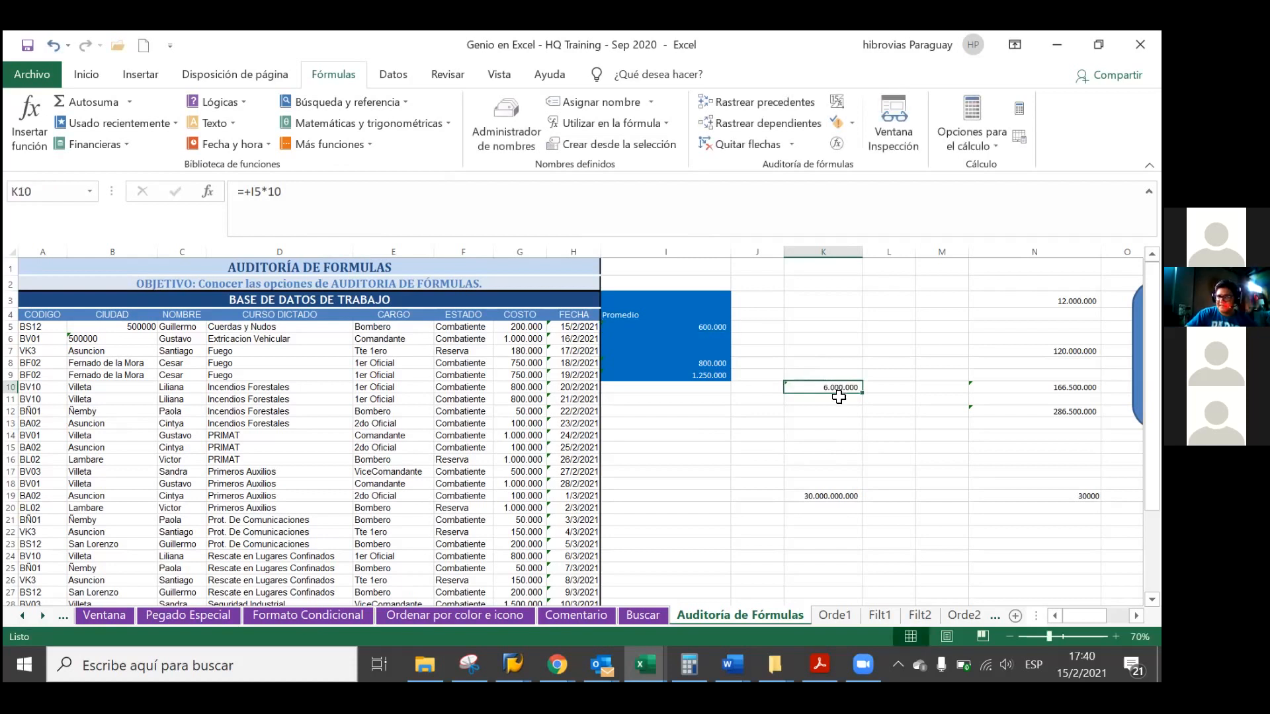
Trace every level of precedents of cell K10 and add the arrow to its direct dependent.
{"action": "left_click", "coordinate": [789, 103]}
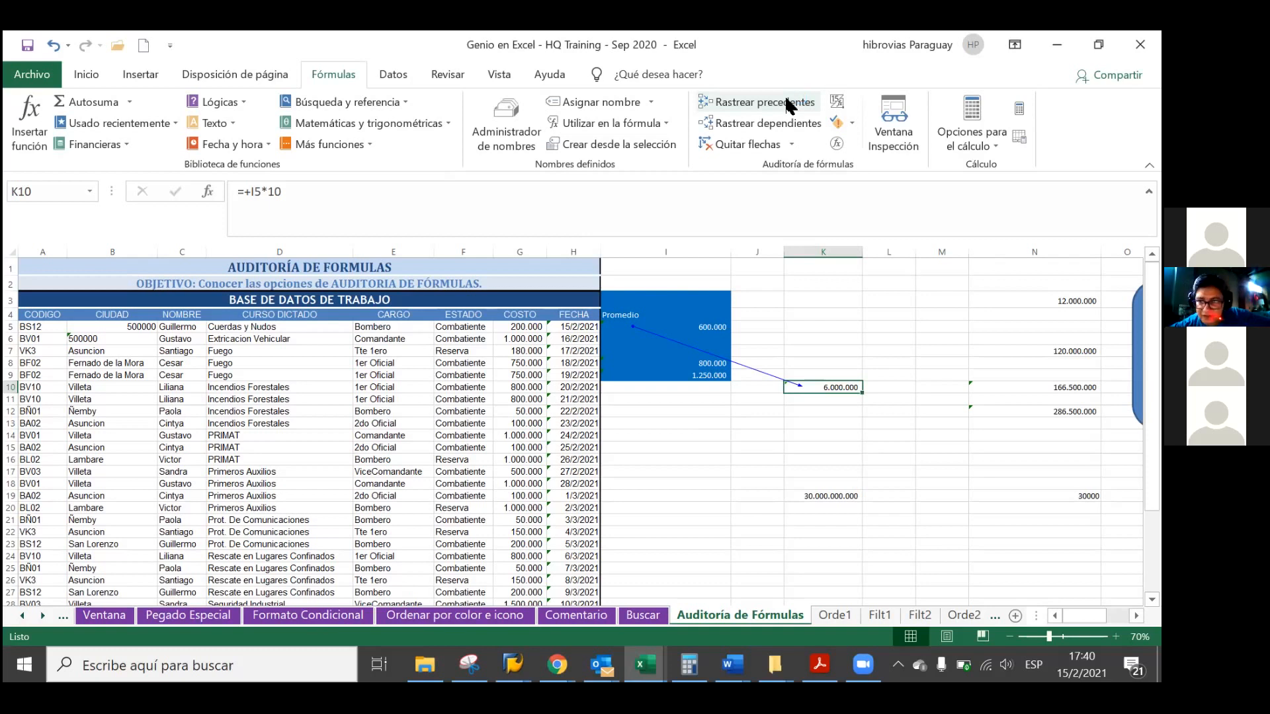
{"action": "left_click", "coordinate": [789, 104]}
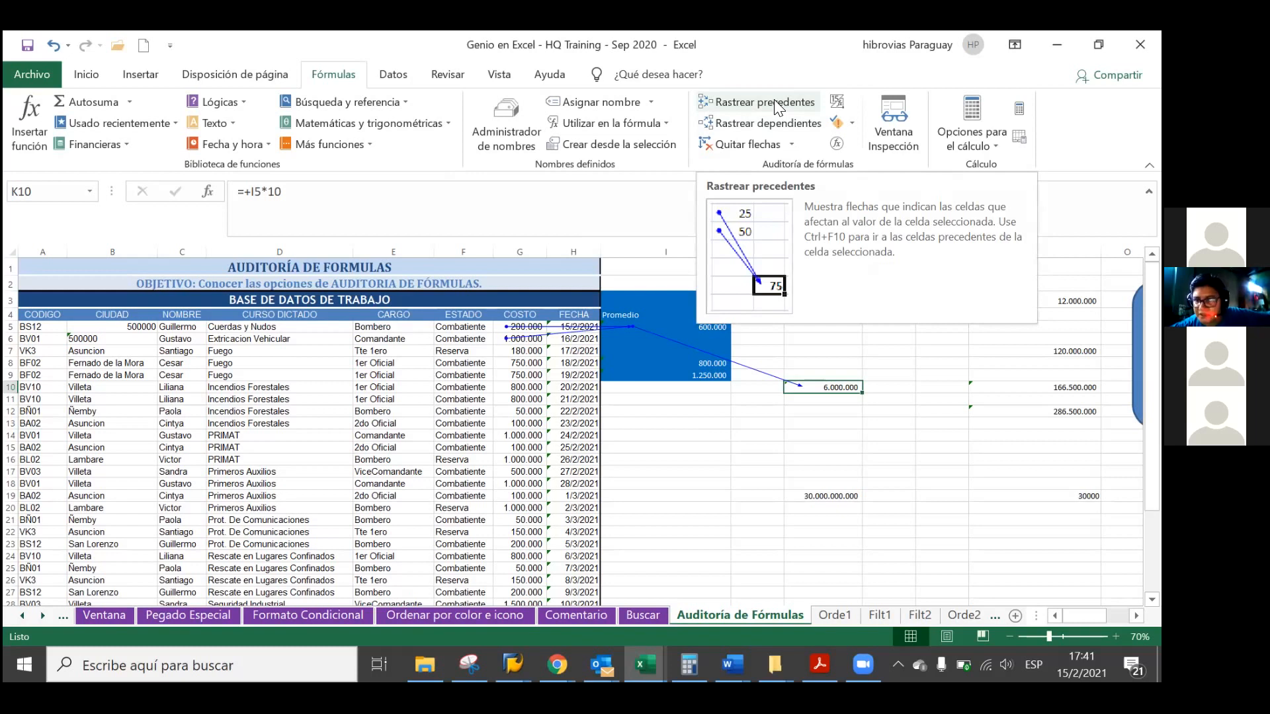
{"action": "left_click", "coordinate": [775, 106]}
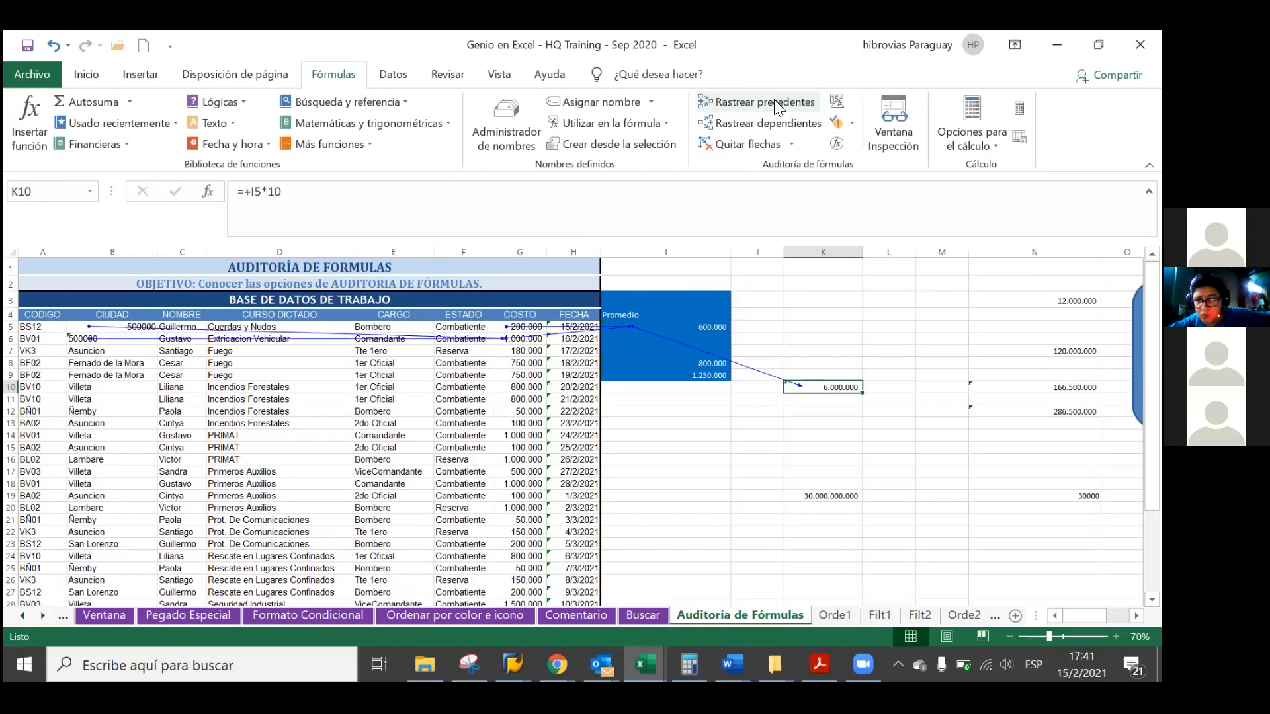
{"action": "left_click", "coordinate": [775, 106]}
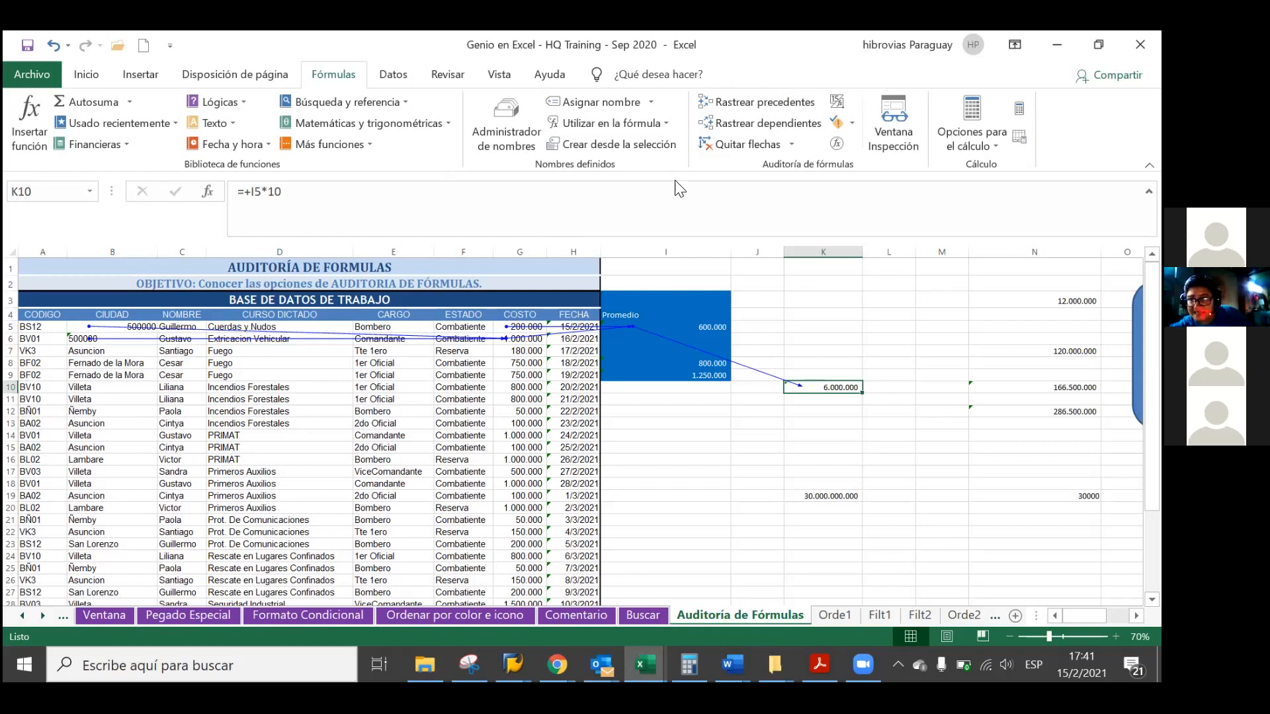
{"action": "left_click", "coordinate": [769, 126]}
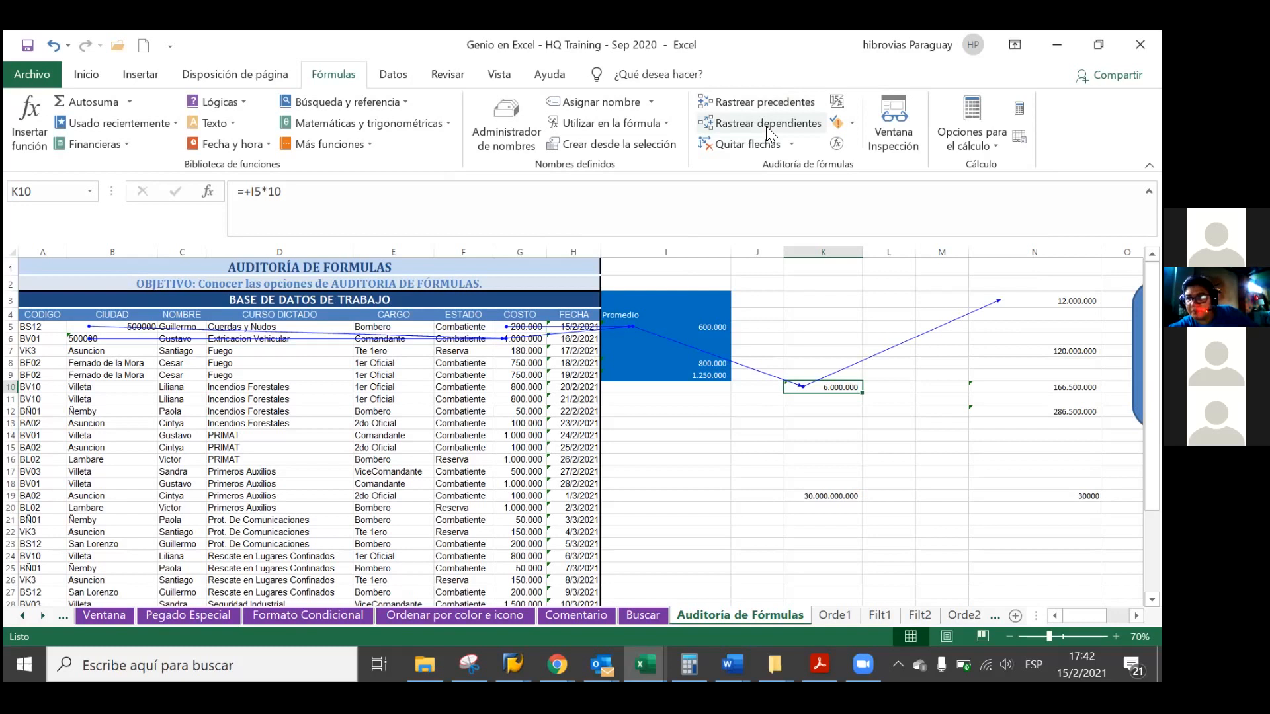
Trace the remaining levels of dependents of cell K10 through column N.
{"action": "left_click", "coordinate": [769, 126]}
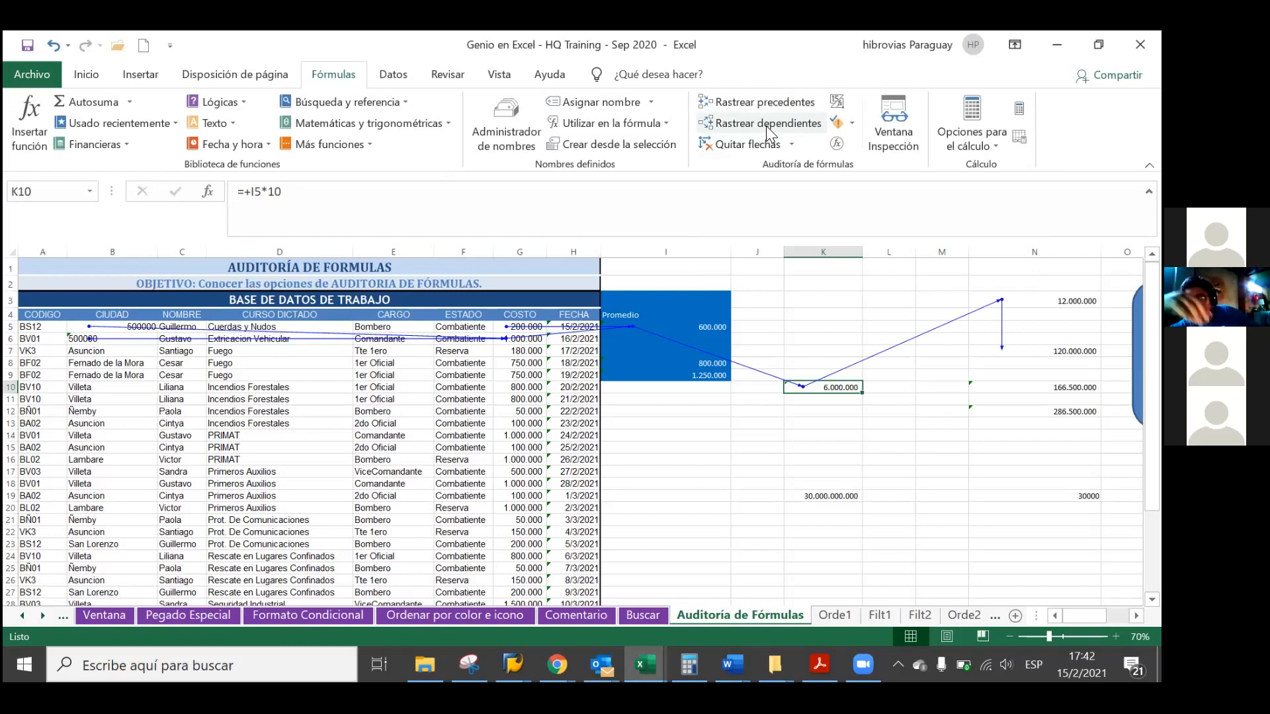
{"action": "left_click", "coordinate": [767, 126]}
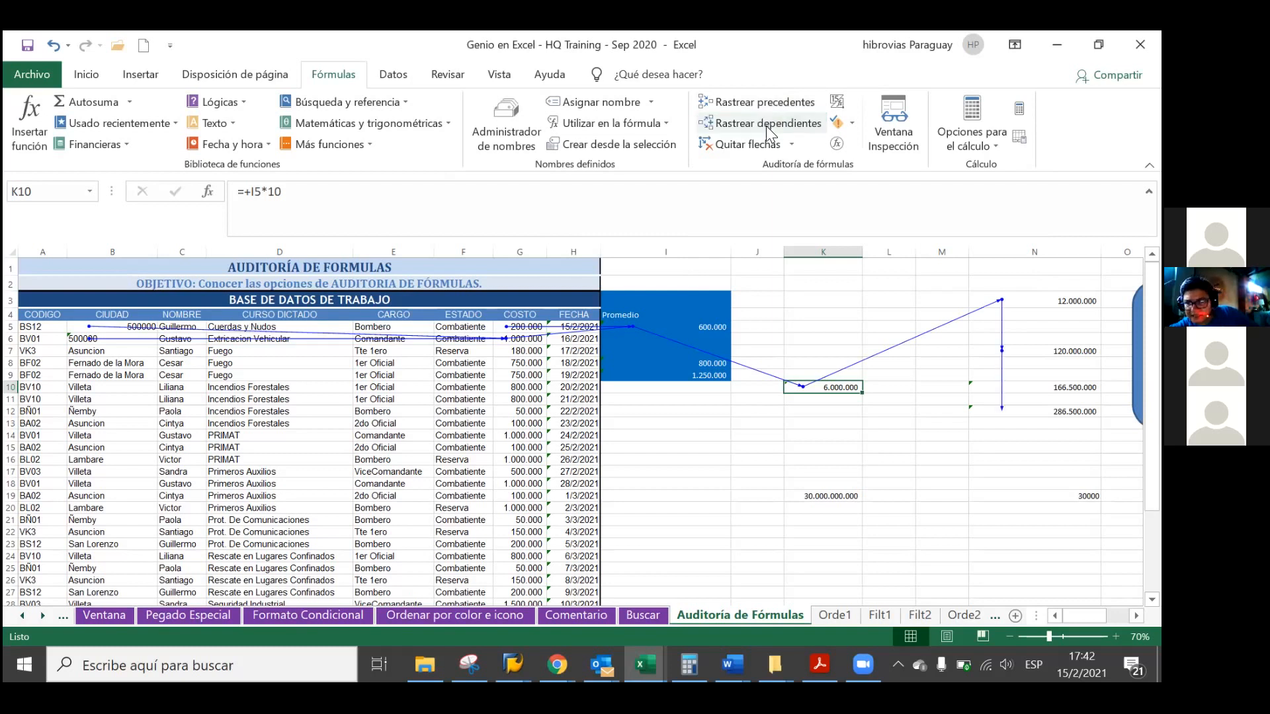
{"action": "left_click", "coordinate": [769, 125]}
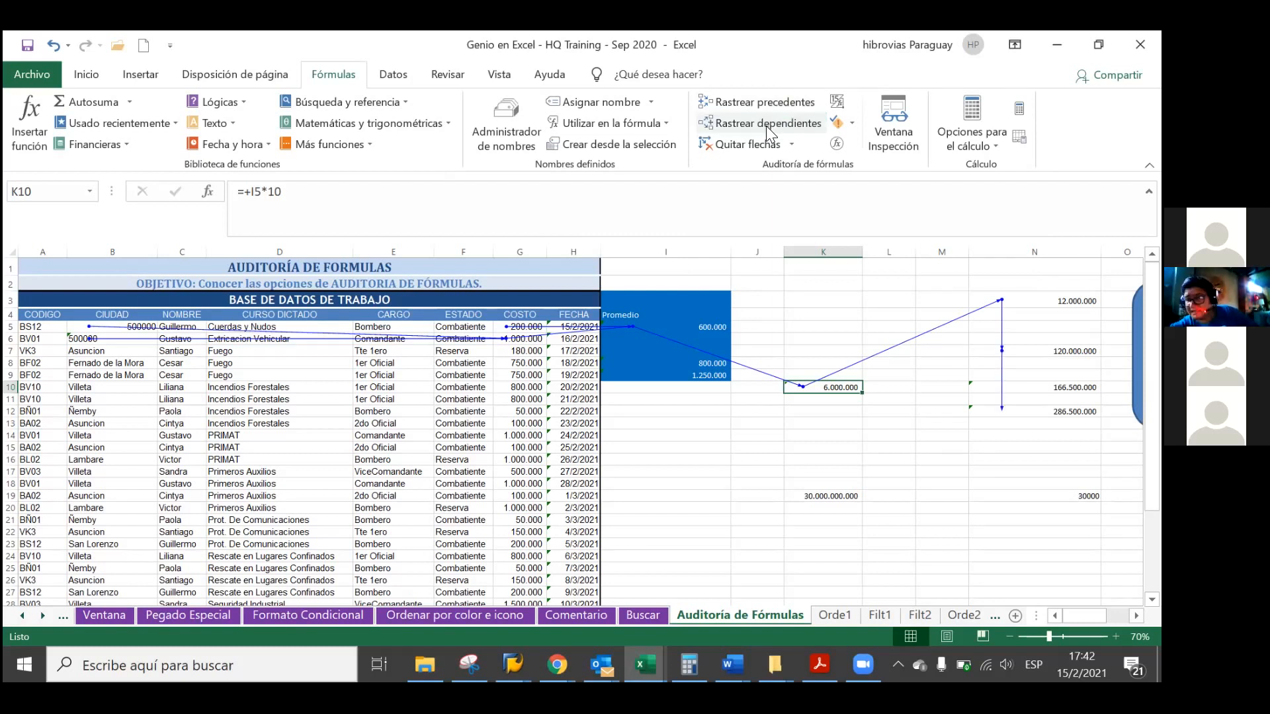
{"action": "left_click", "coordinate": [767, 126]}
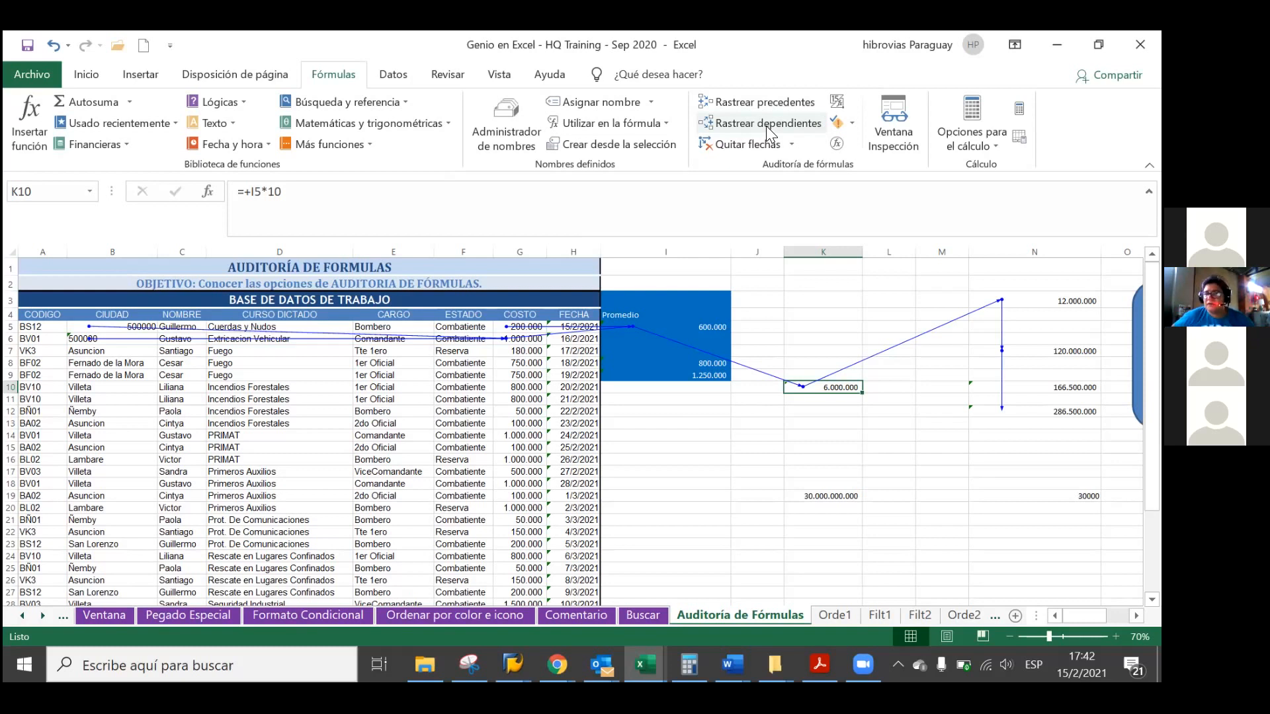
Remove the trace arrows level by level, first precedent, dependent and precedent arrows, finally all remaining ones, and reselect cell K10.
{"action": "left_click", "coordinate": [792, 149]}
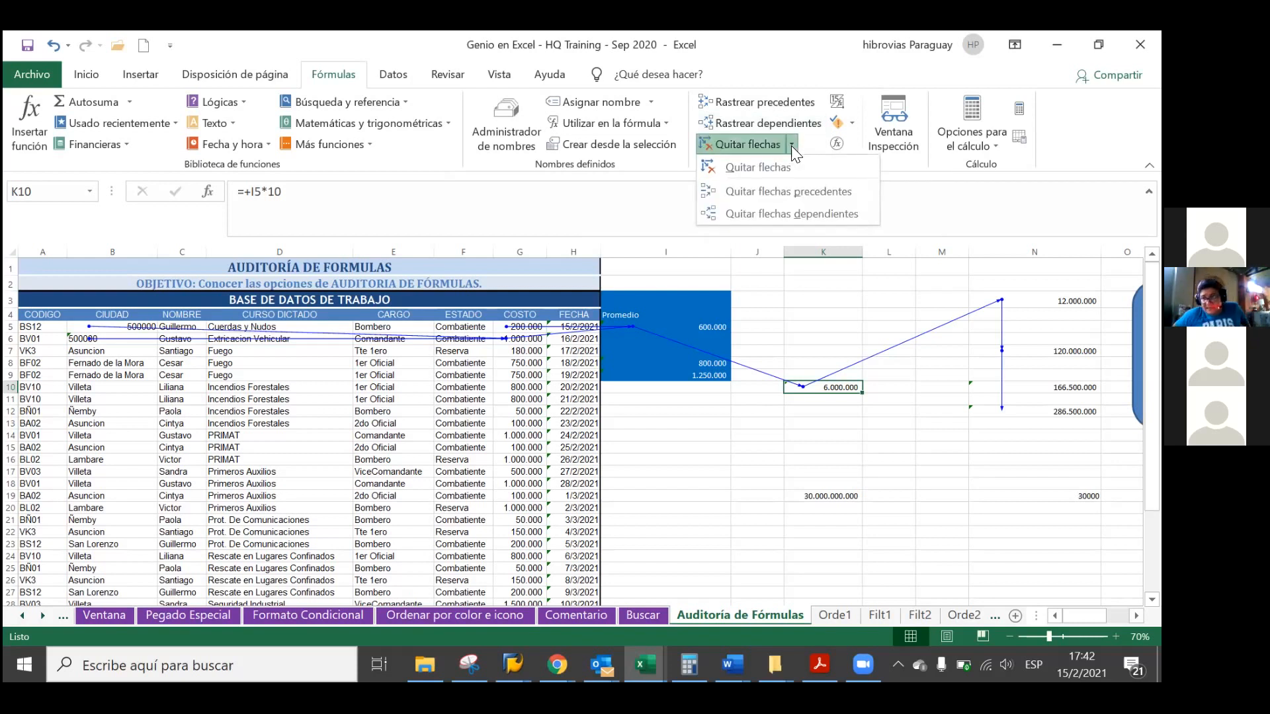
{"action": "left_click", "coordinate": [808, 195]}
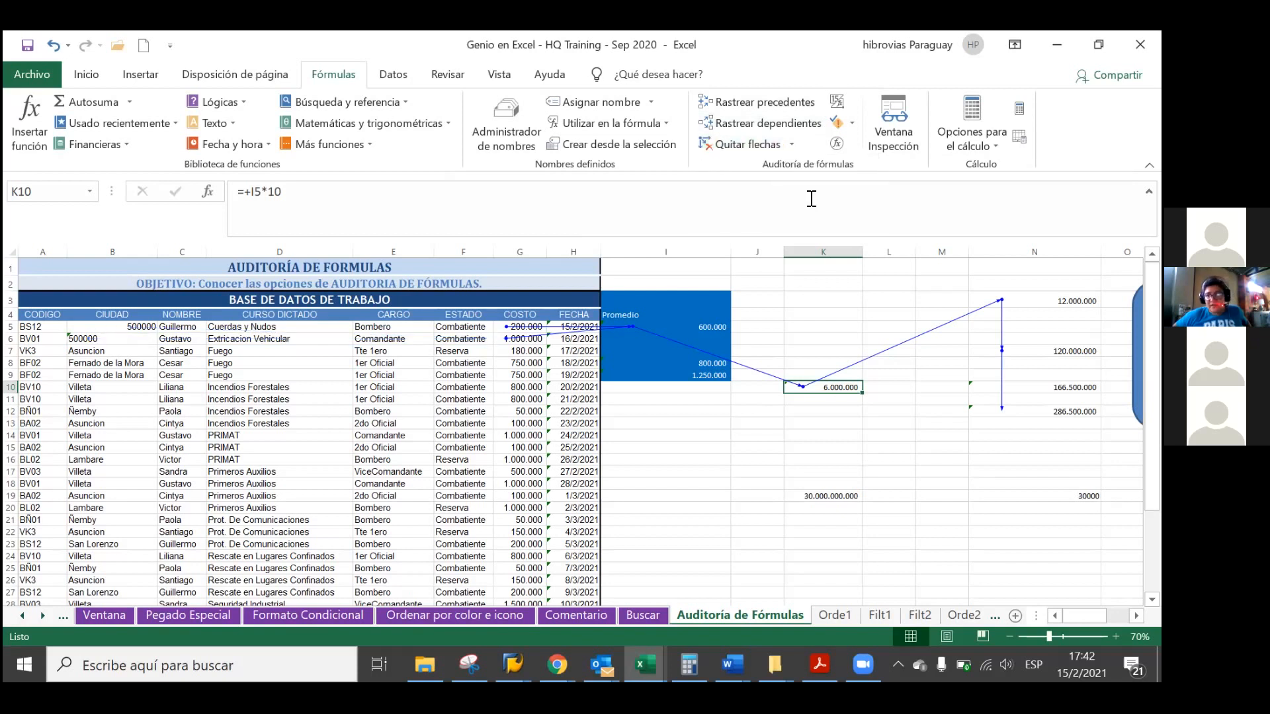
{"action": "left_click", "coordinate": [791, 145]}
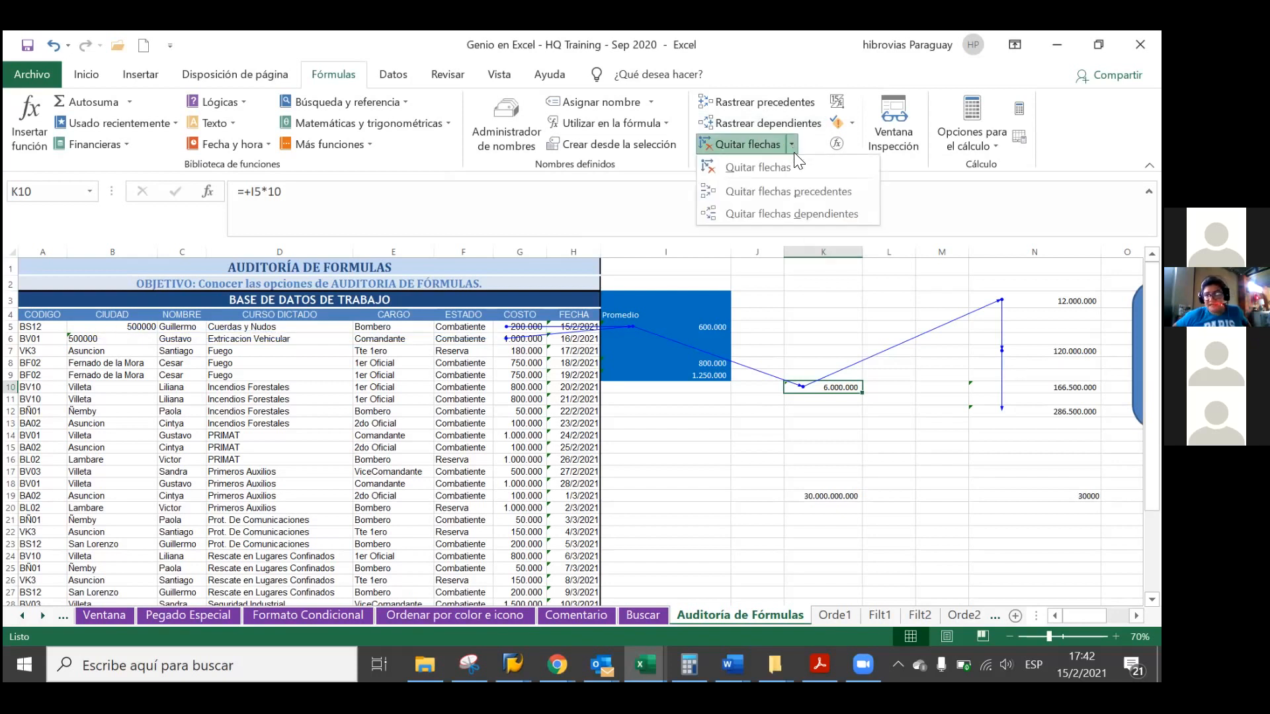
{"action": "left_click", "coordinate": [807, 210]}
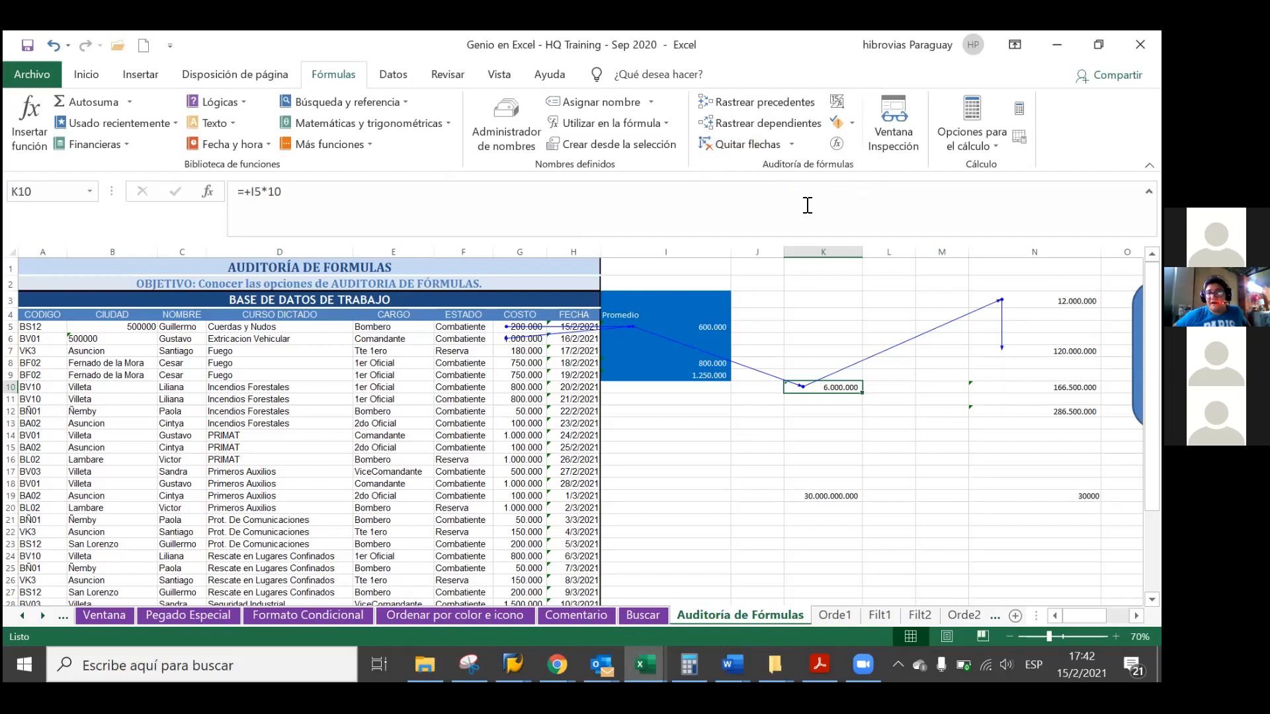
{"action": "left_click", "coordinate": [791, 147]}
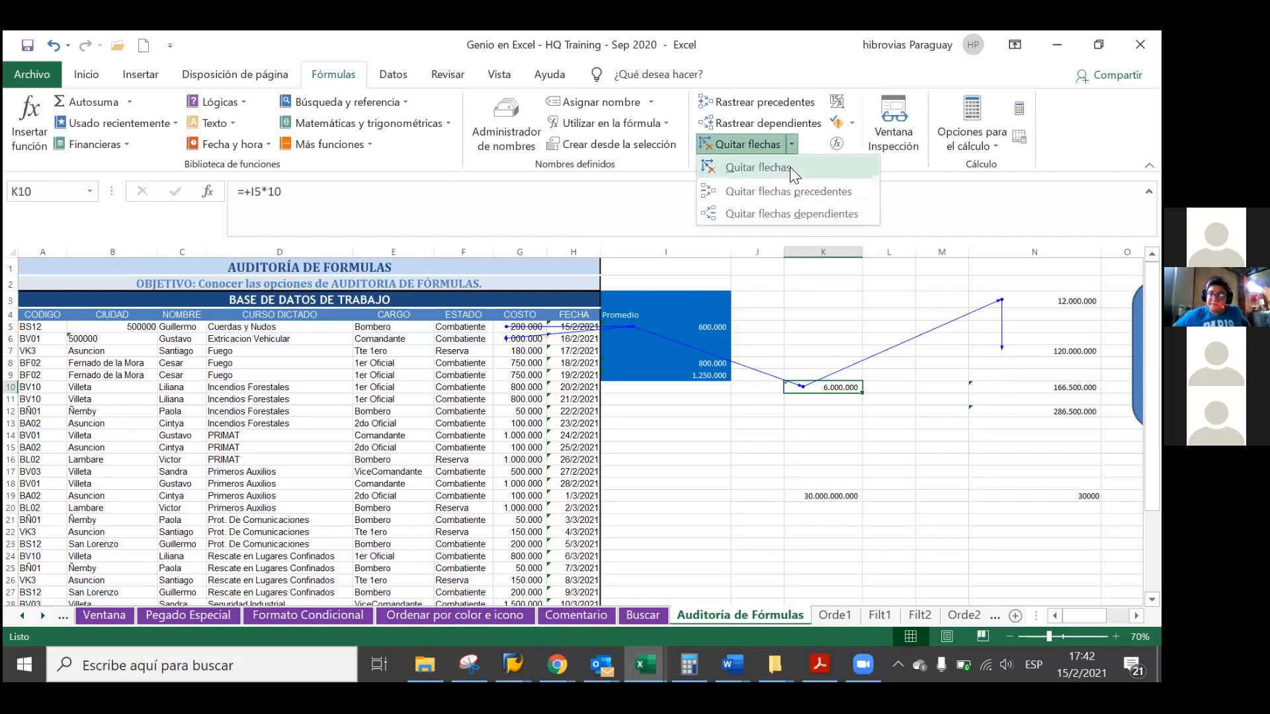
{"action": "left_click", "coordinate": [793, 190]}
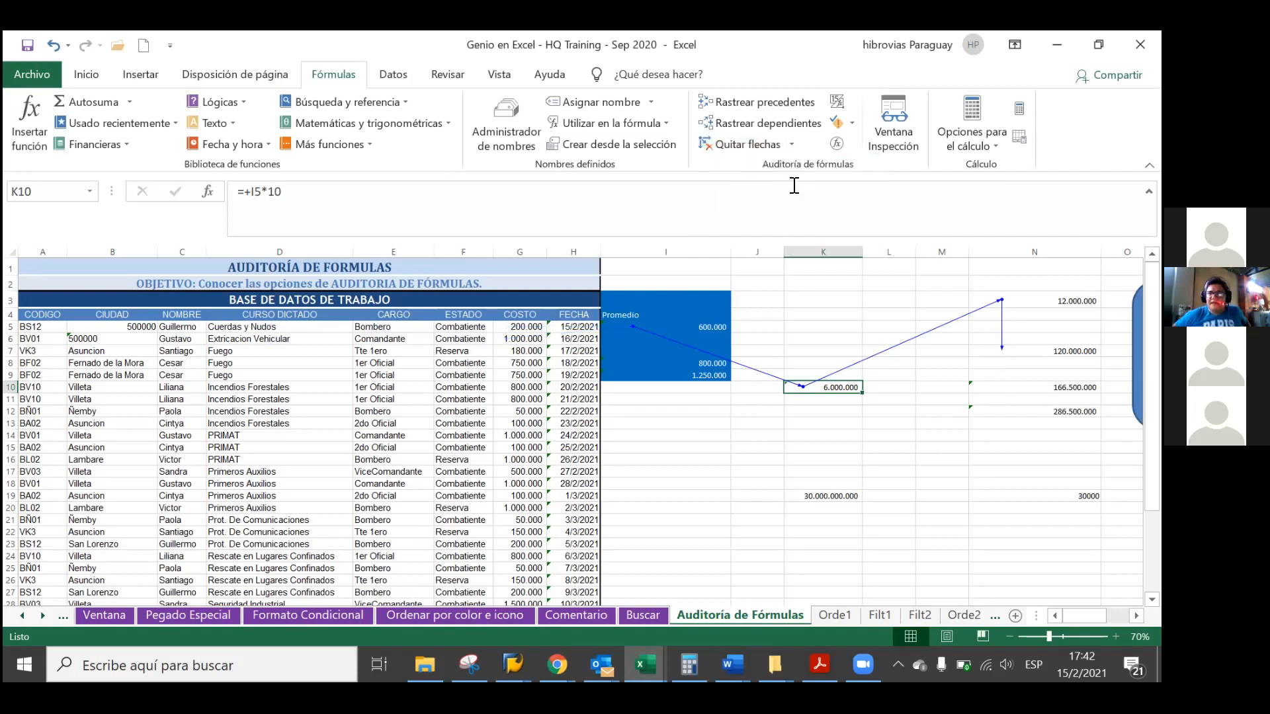
{"action": "left_click", "coordinate": [771, 147]}
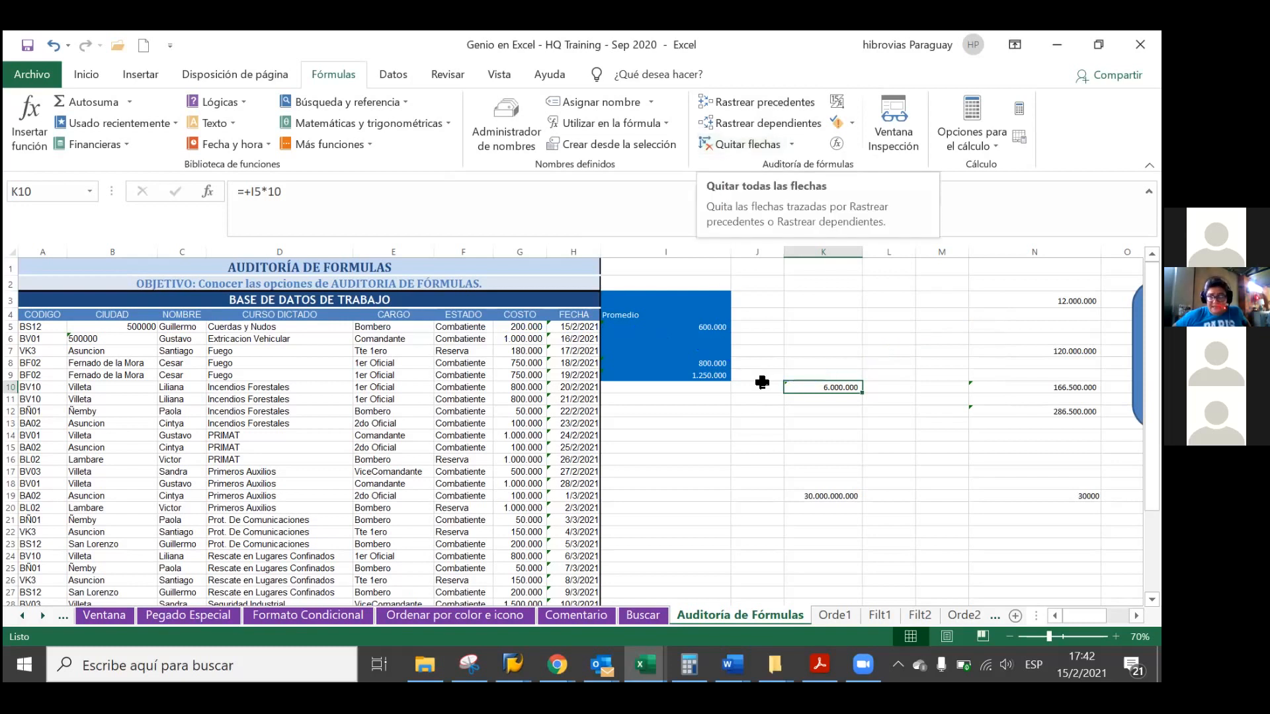
{"action": "left_click", "coordinate": [758, 267]}
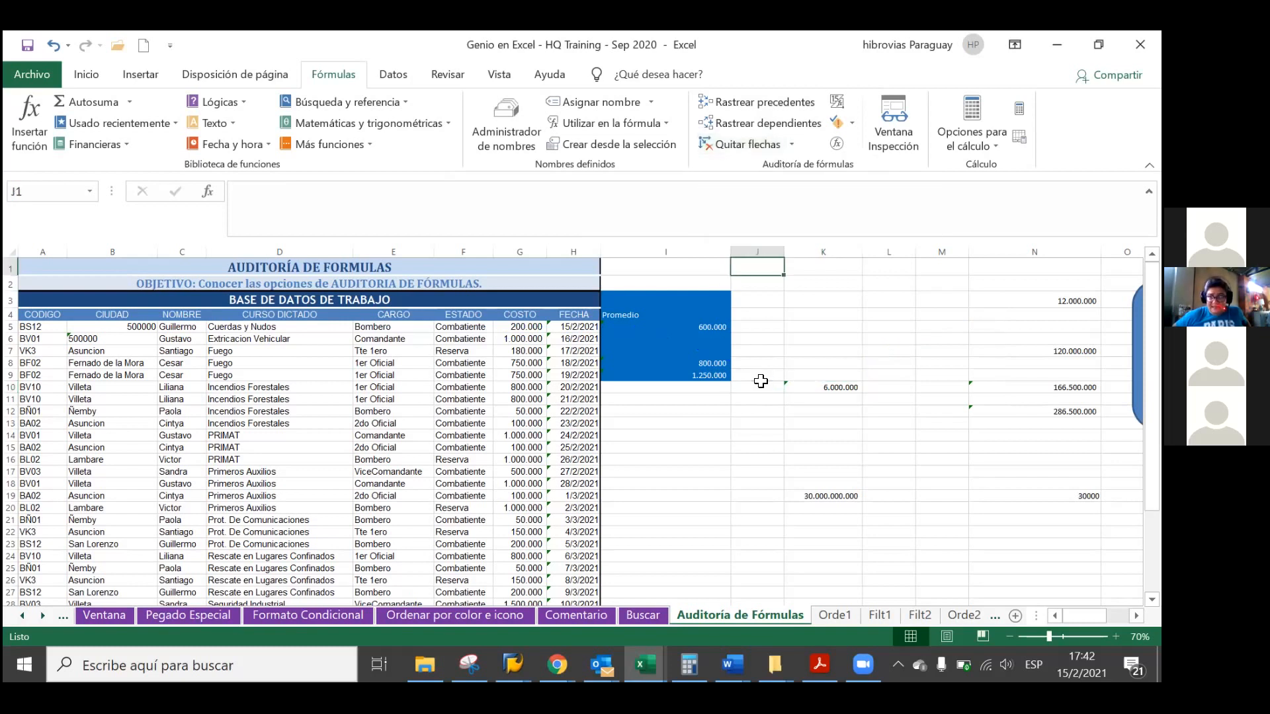
{"action": "left_click", "coordinate": [809, 389]}
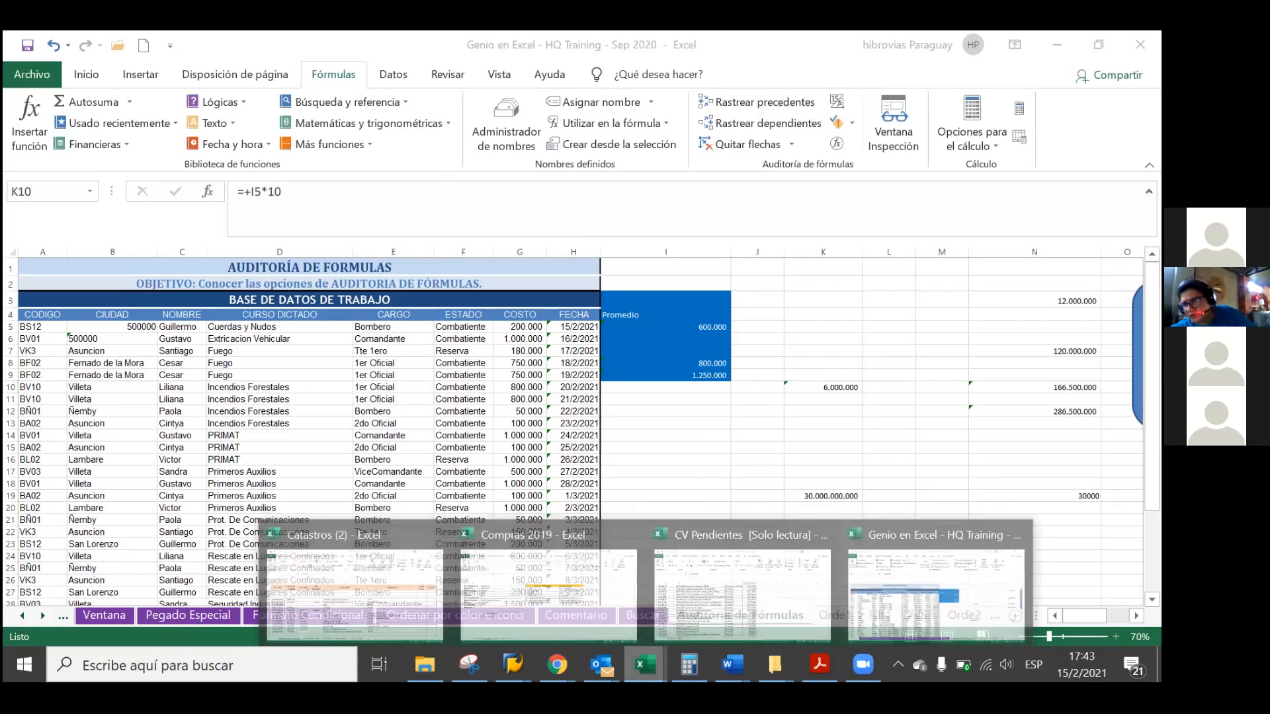
Create a blank Excel workbook and enter 6700 in cell A1 of its Hoja1 sheet.
{"action": "right_click", "coordinate": [645, 664]}
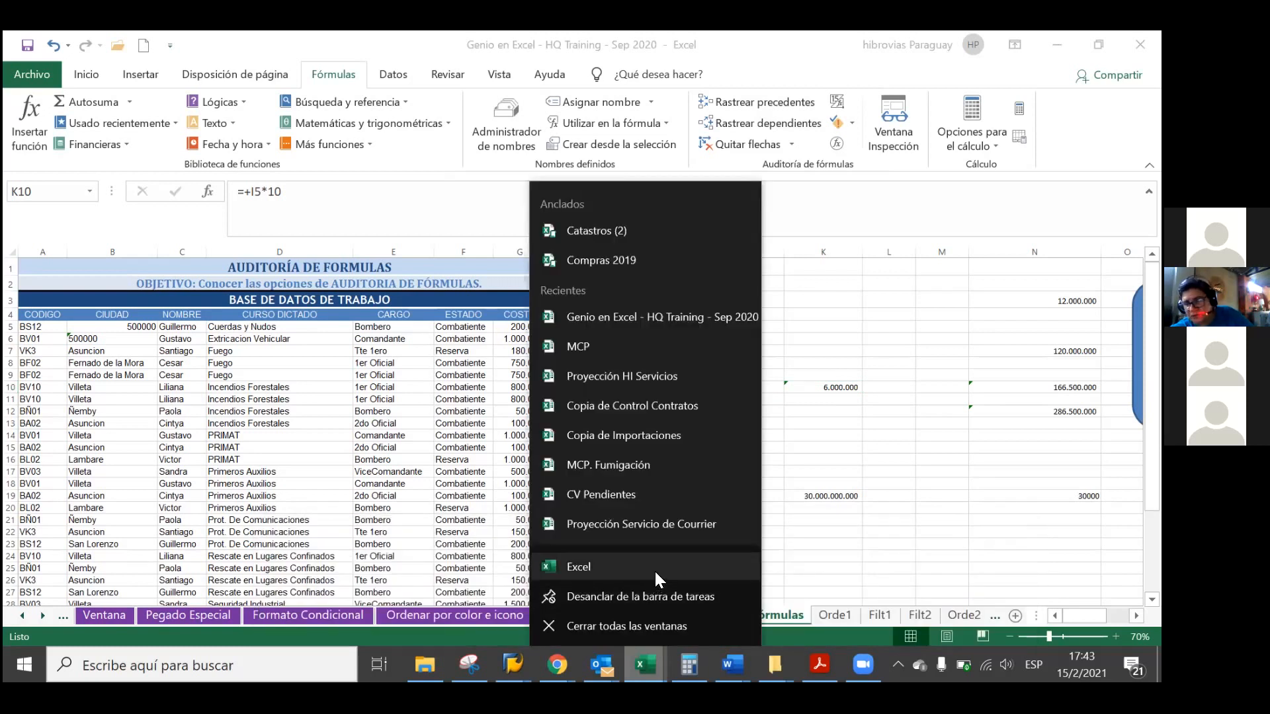
{"action": "left_click", "coordinate": [653, 569]}
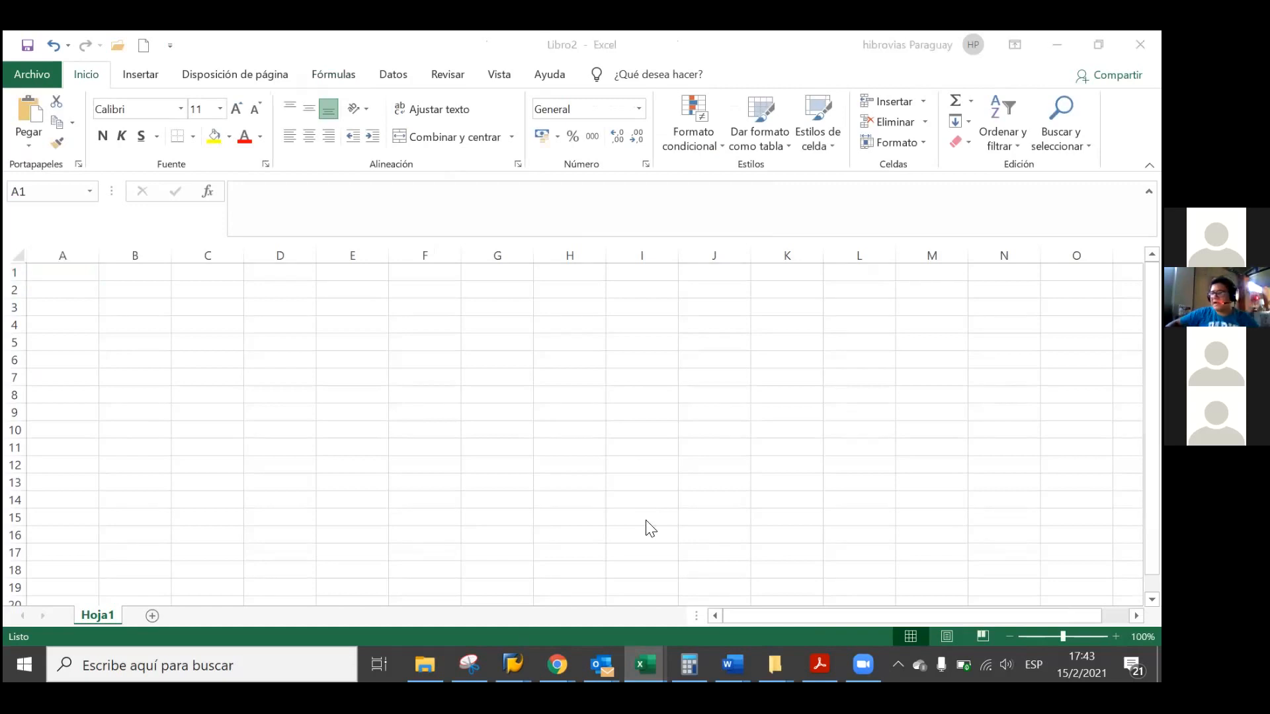
{"action": "key", "text": "alt+Tab"}
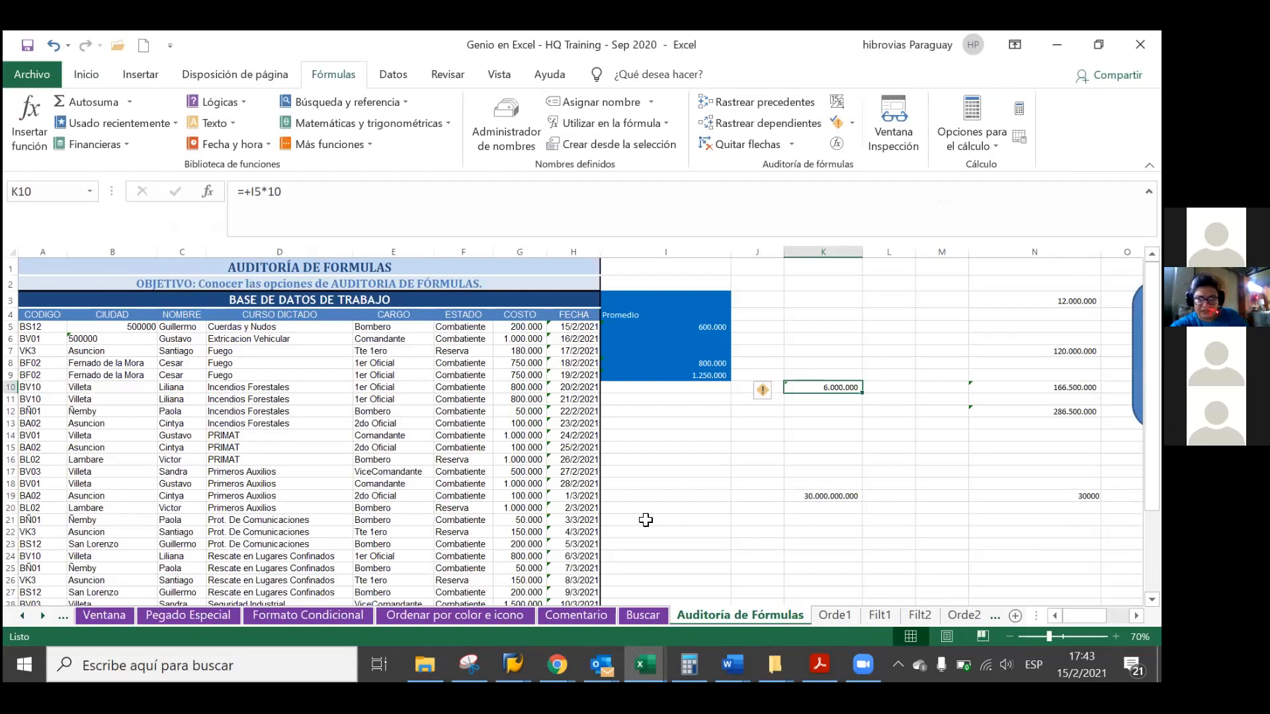
{"action": "key", "text": "alt+Tab"}
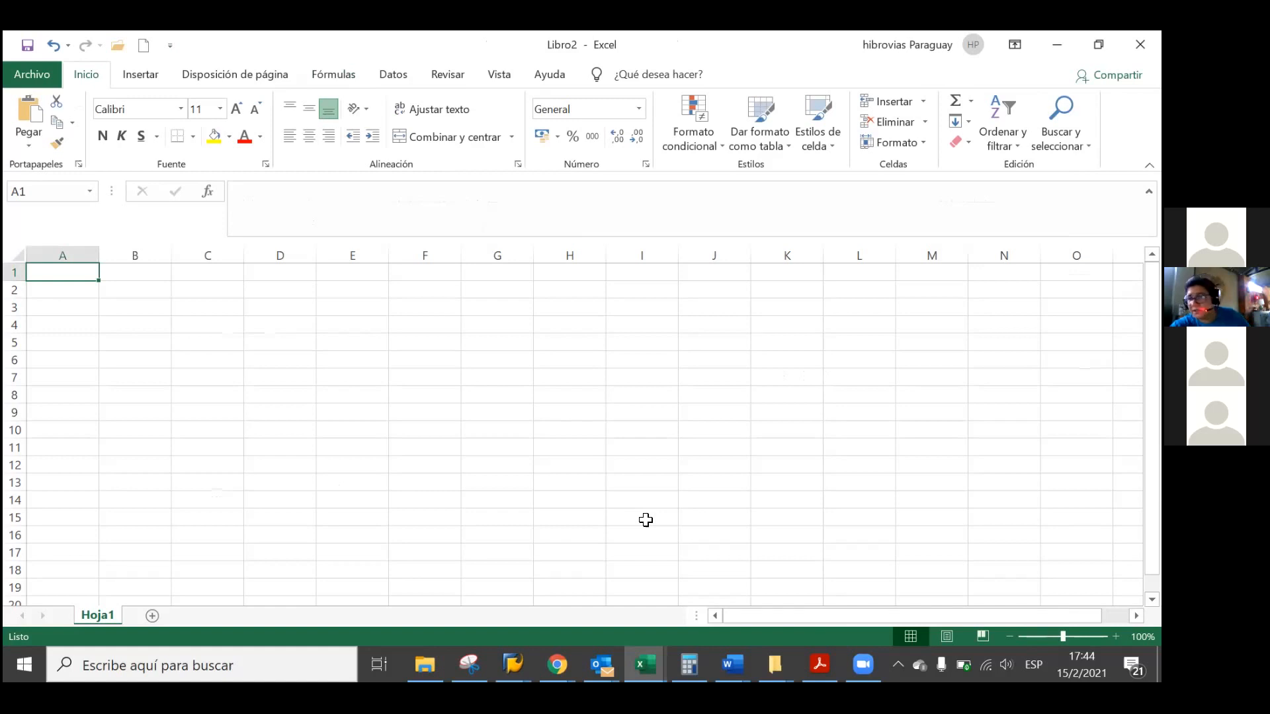
{"action": "type", "text": "6700"}
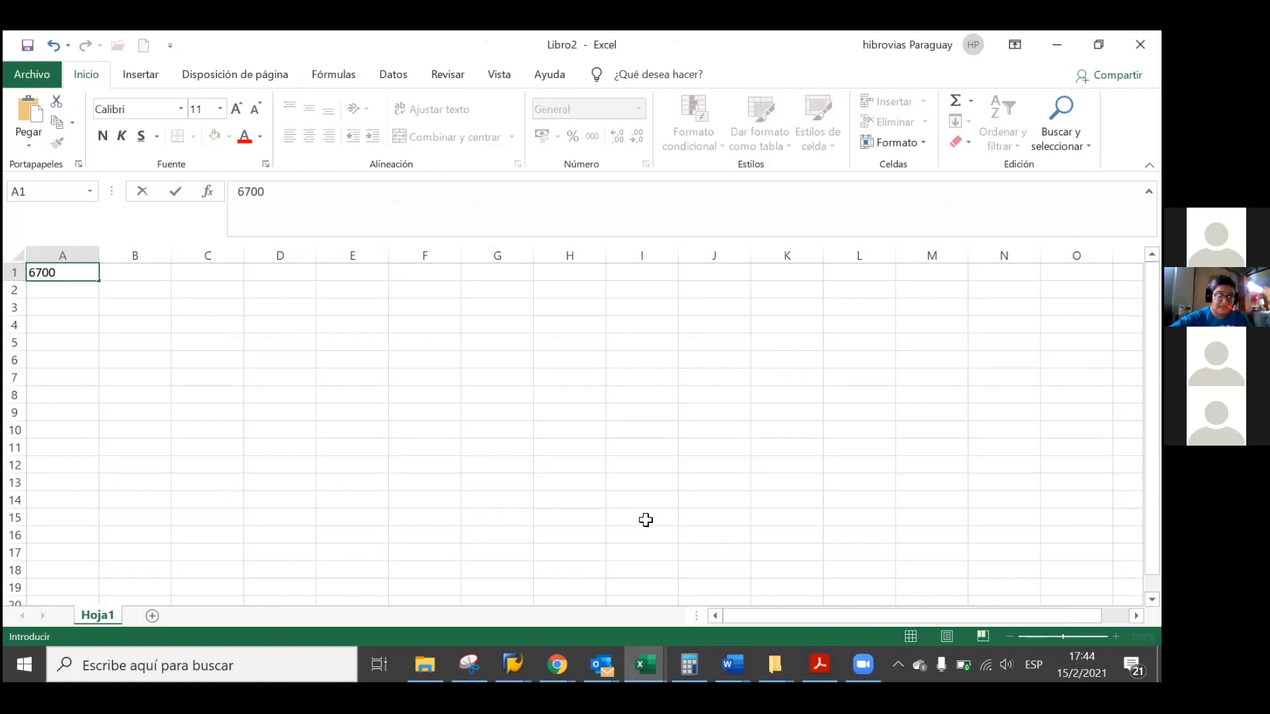
{"action": "key", "text": "ctrl+Return"}
{"action": "key", "text": "Return"}
{"action": "key", "text": "Return"}
{"action": "key", "text": "Up"}
{"action": "key", "text": "Up"}
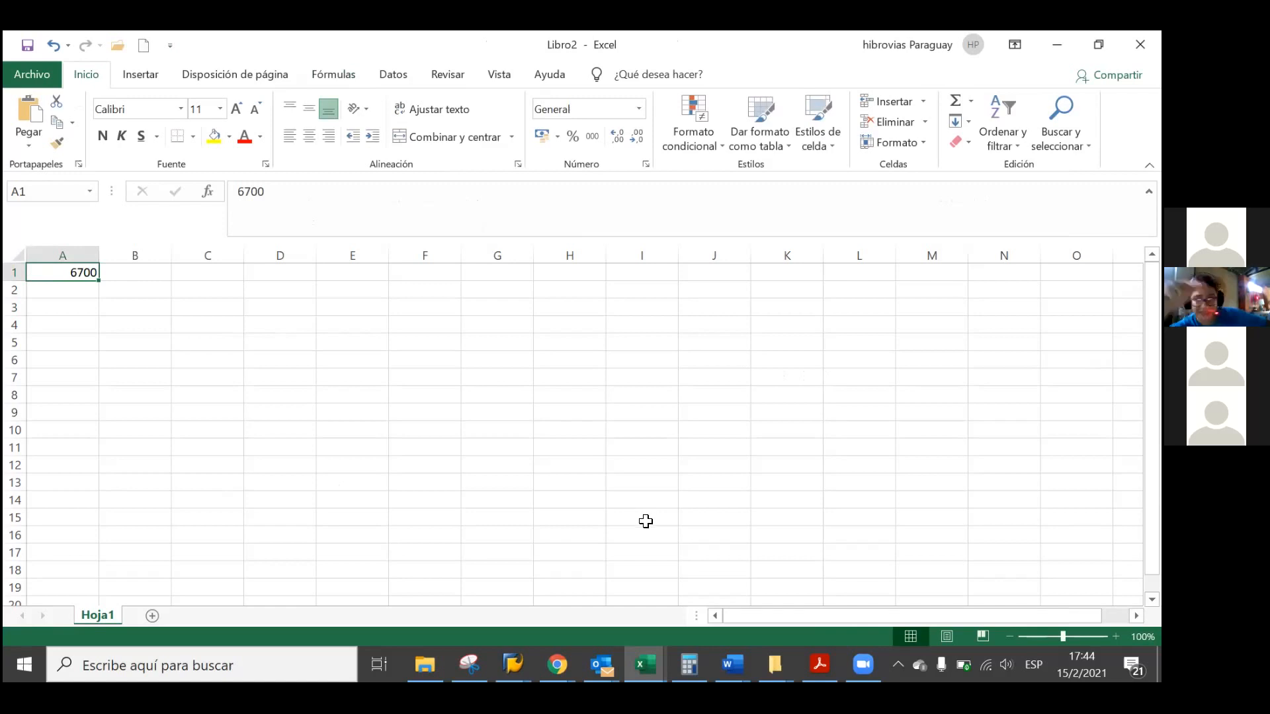
In cell K11 of the Auditoría de Fórmulas sheet, enter a formula dividing K10 by cell A1 of Hoja1 in Libro2.
{"action": "key", "text": "alt+Tab"}
{"action": "key", "text": "alt+Tab"}
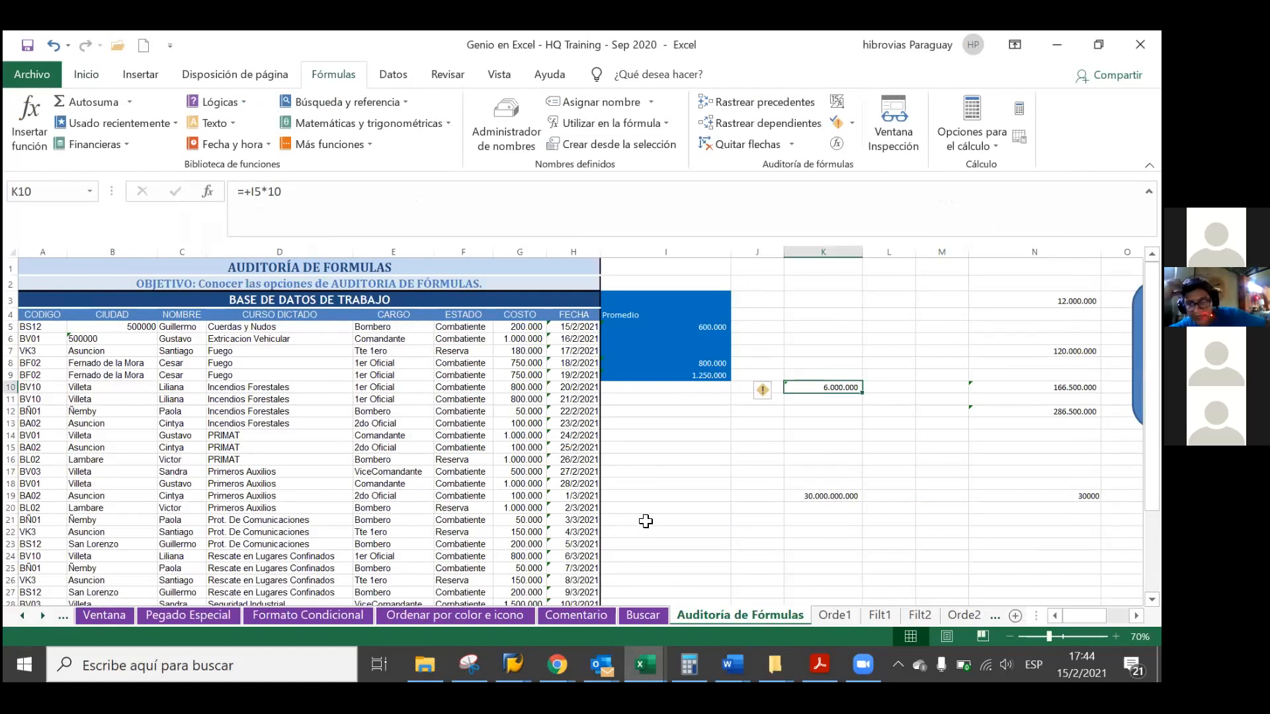
{"action": "key", "text": "Return"}
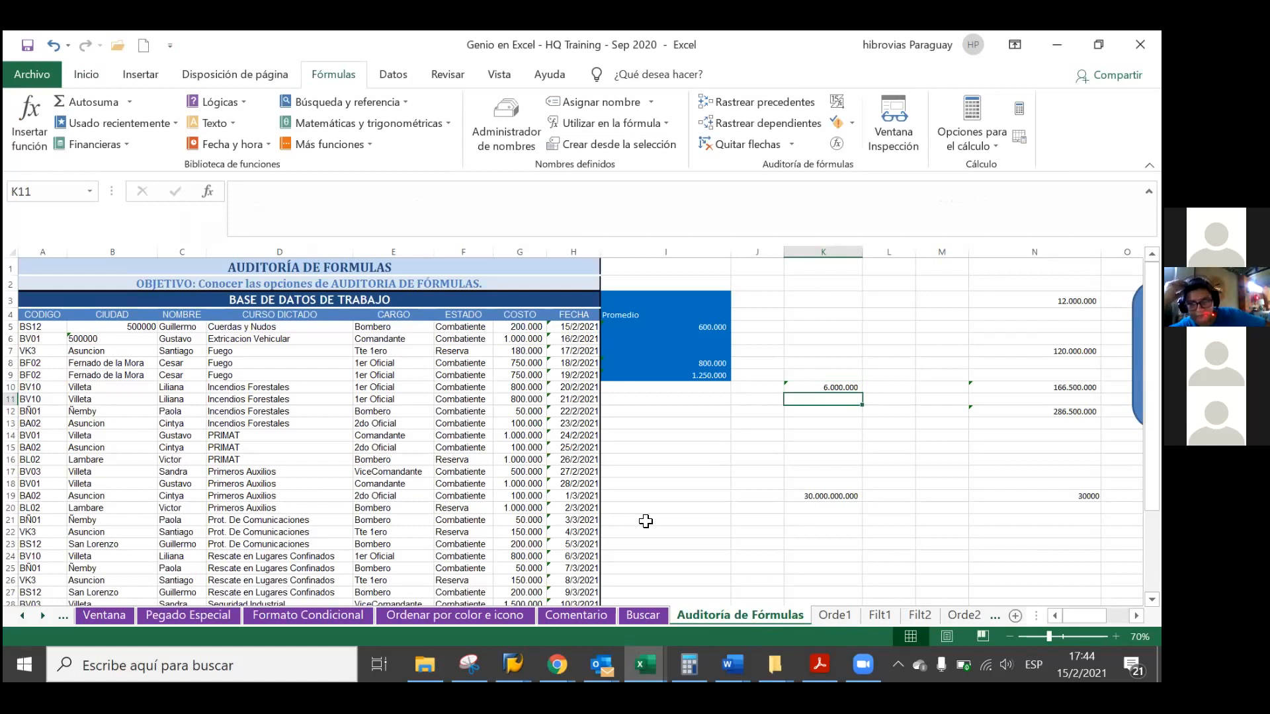
{"action": "type", "text": "+"}
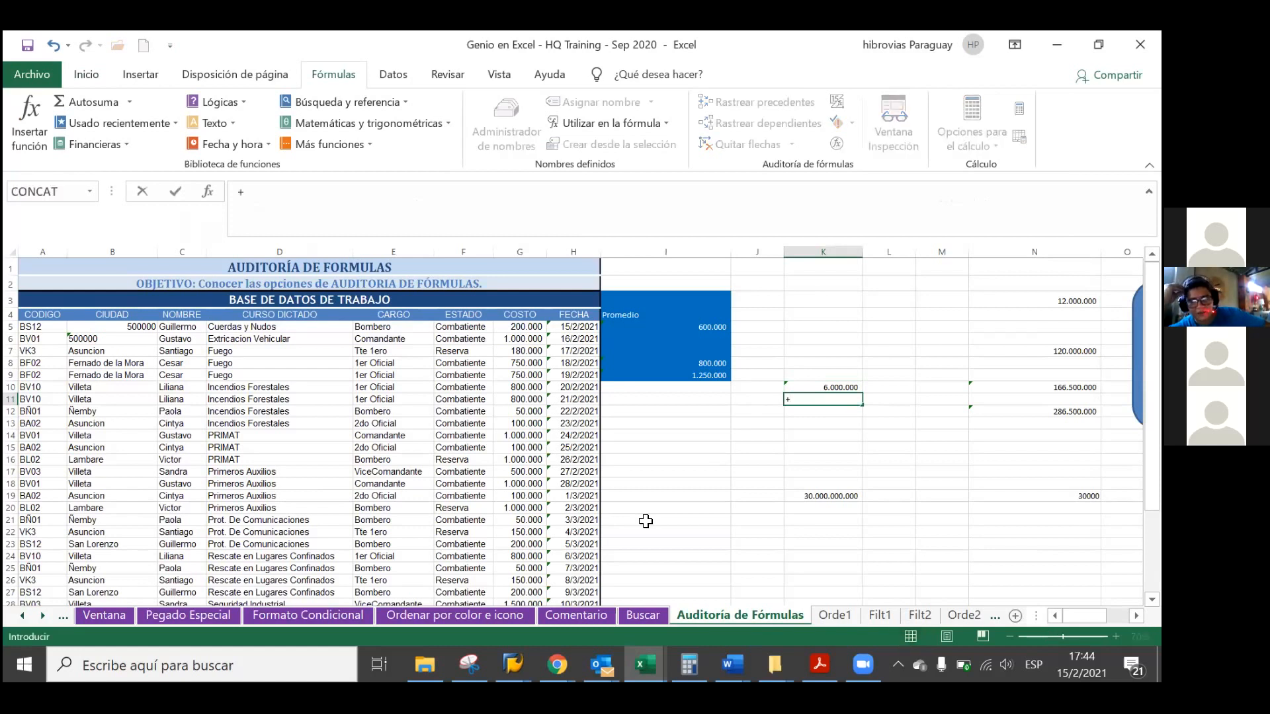
{"action": "left_click", "coordinate": [850, 388]}
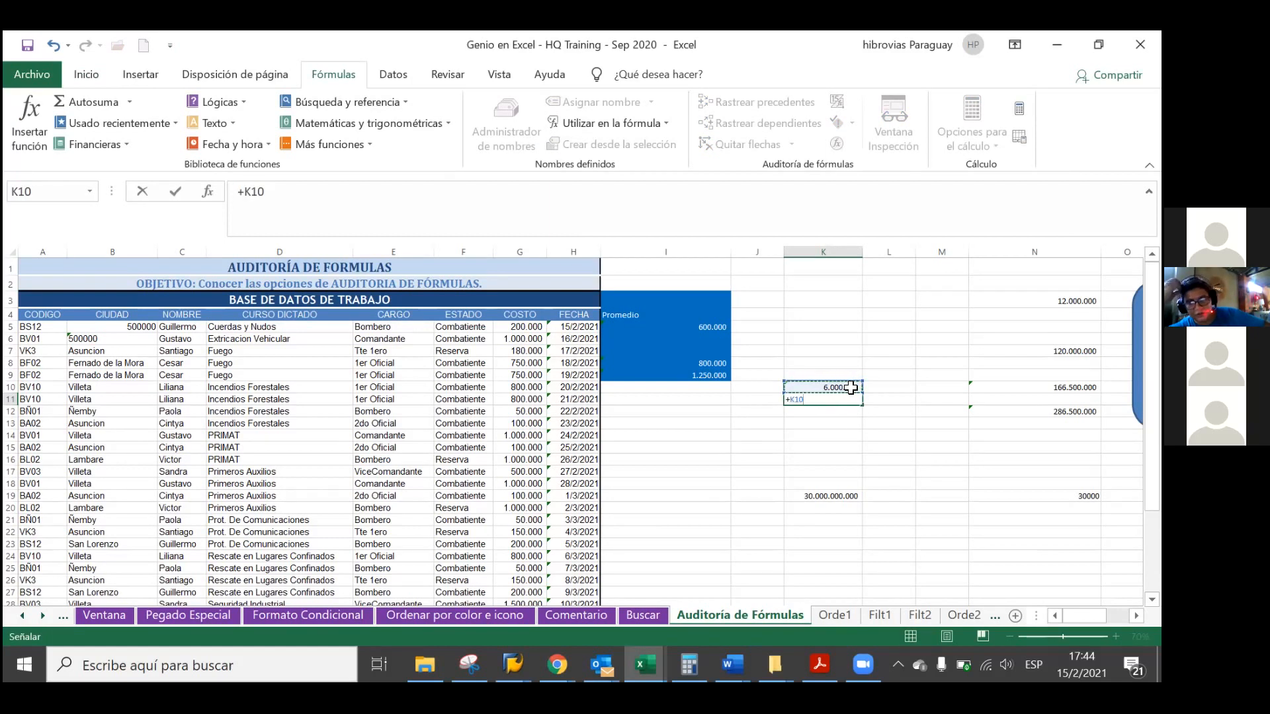
{"action": "type", "text": "/"}
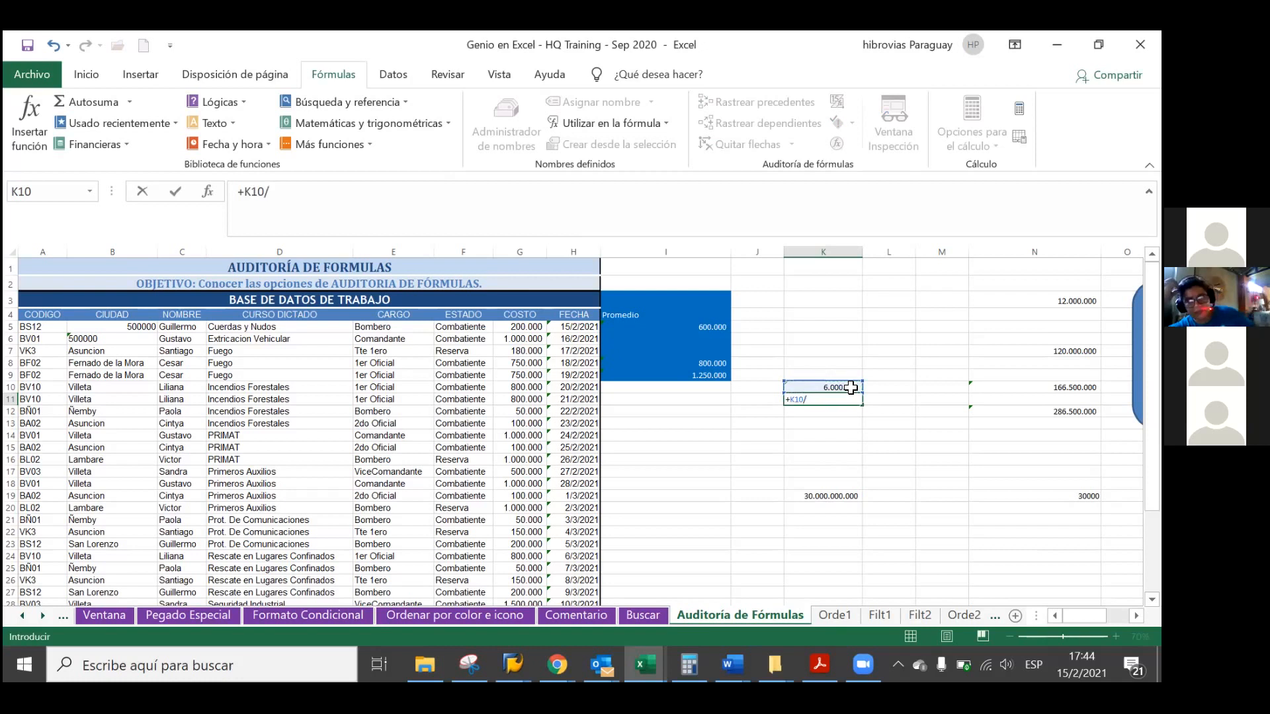
{"action": "key", "text": "alt+Tab"}
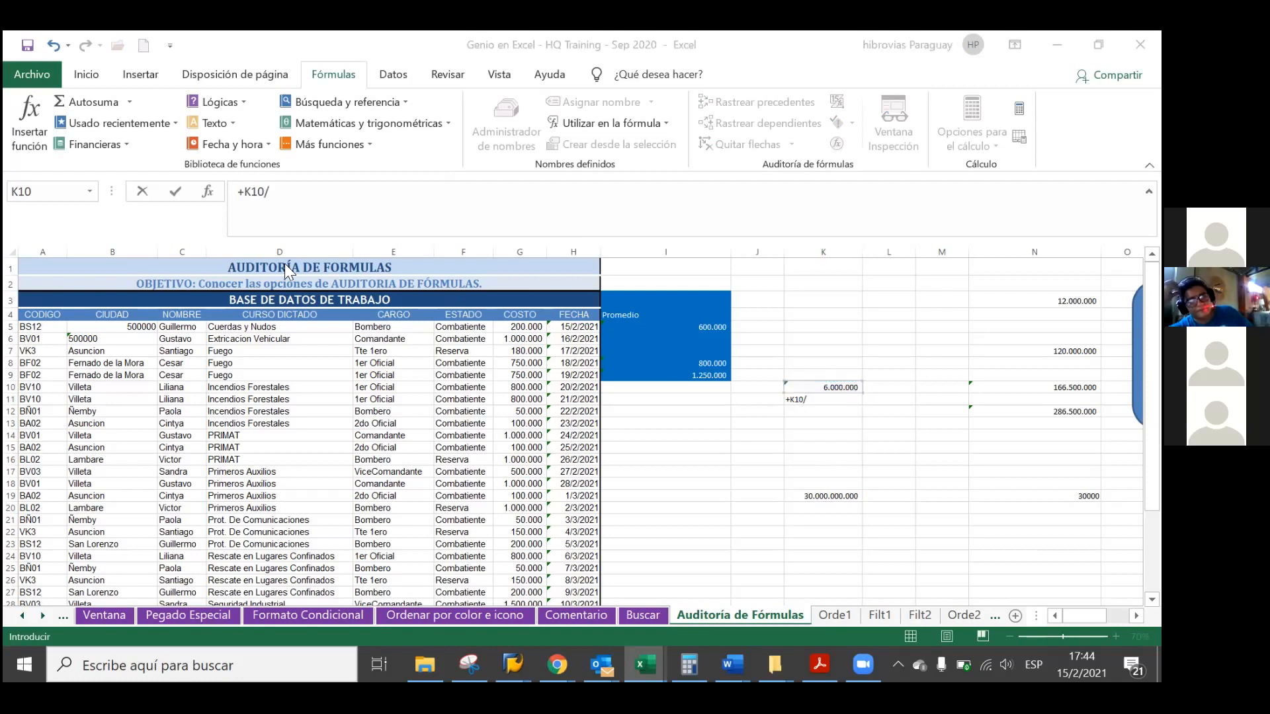
{"action": "left_click", "coordinate": [82, 271]}
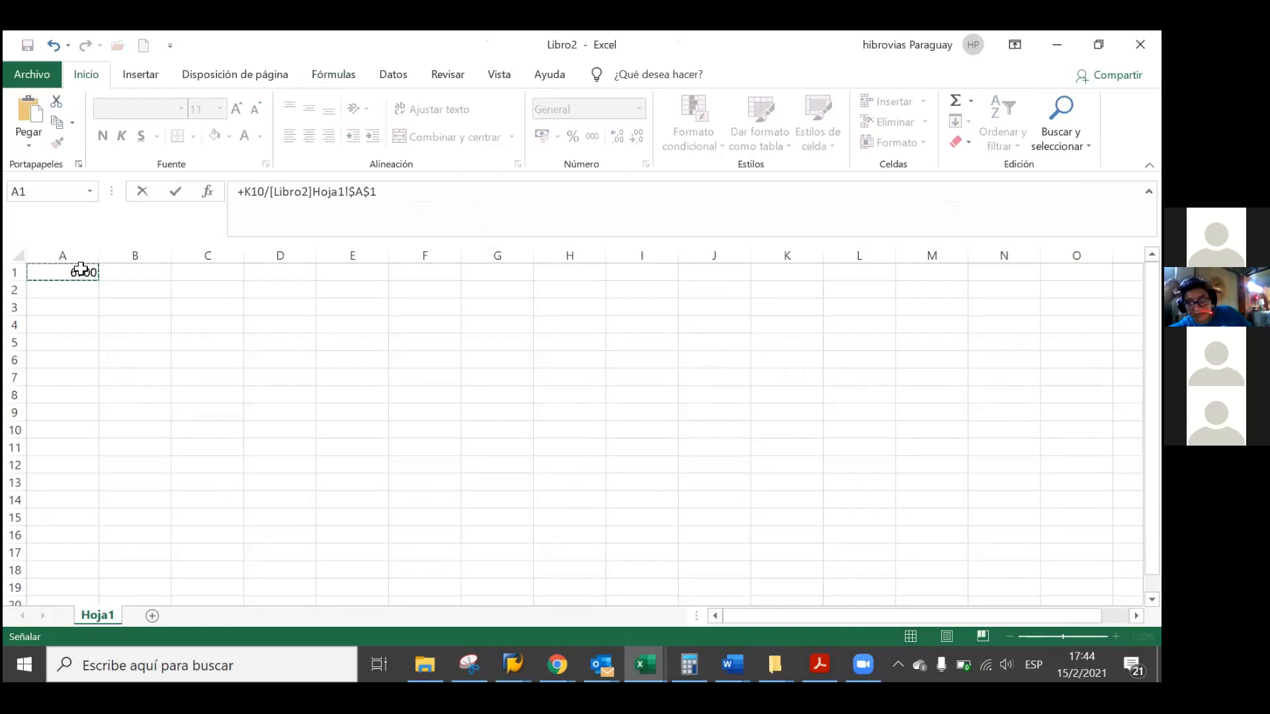
{"action": "key", "text": "alt+Tab"}
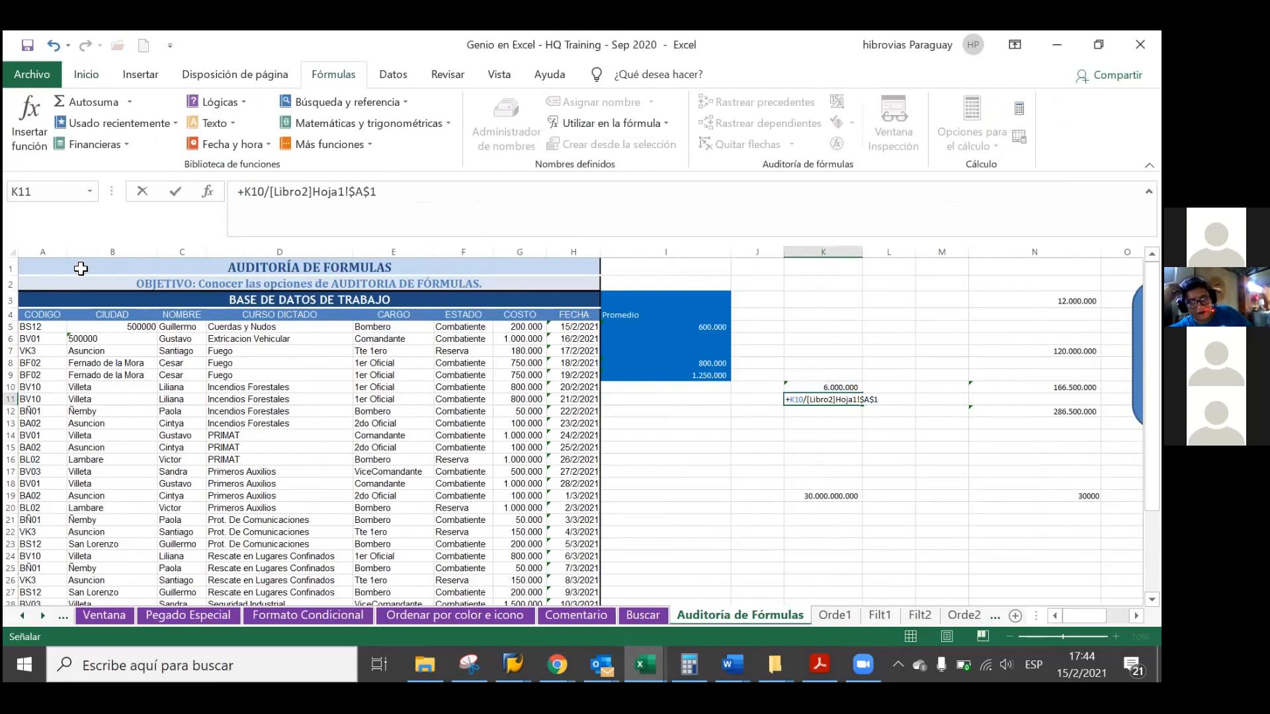
{"action": "key", "text": "Return"}
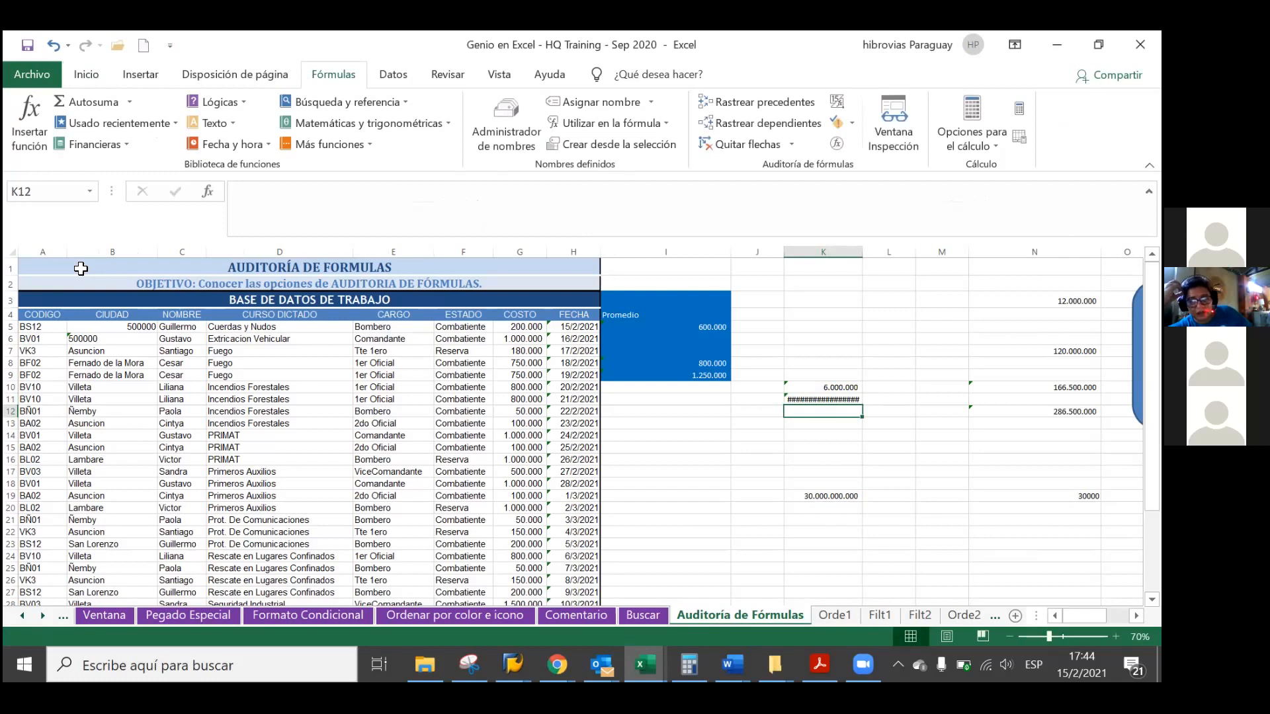
Copy the number format of cell K10 to cell K11 with Format Painter.
{"action": "left_click", "coordinate": [803, 400]}
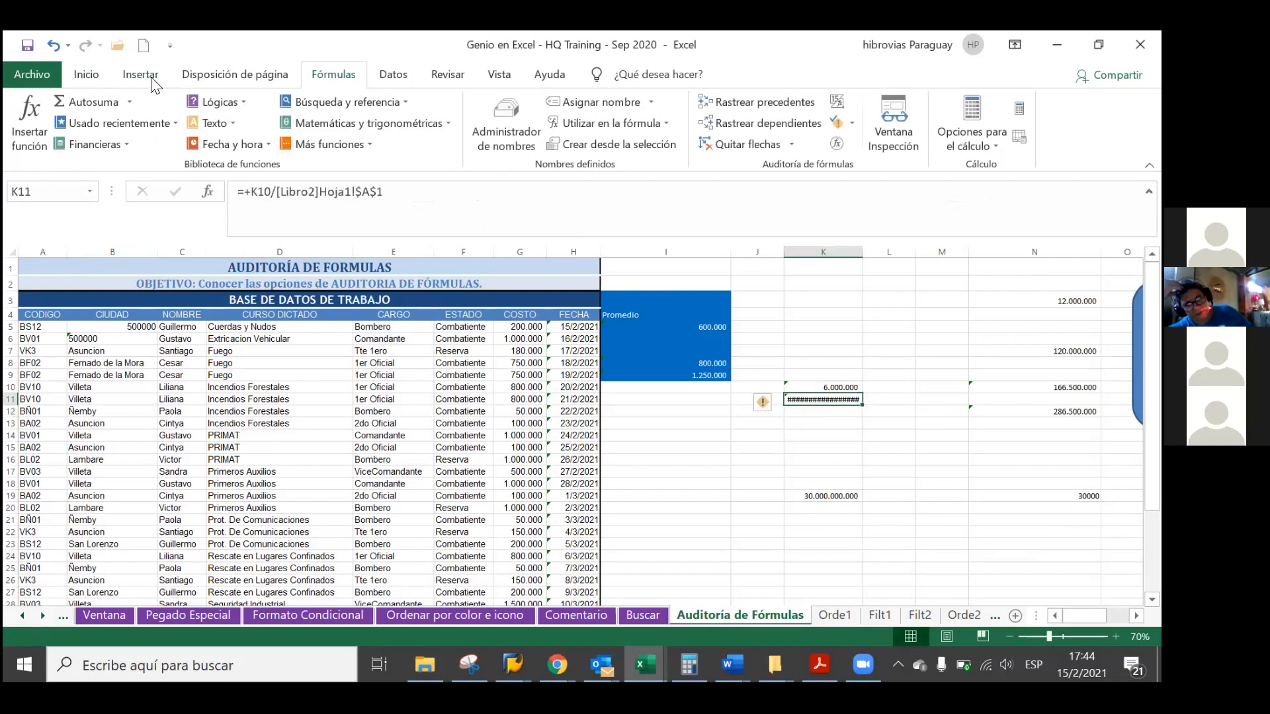
{"action": "left_click", "coordinate": [94, 78]}
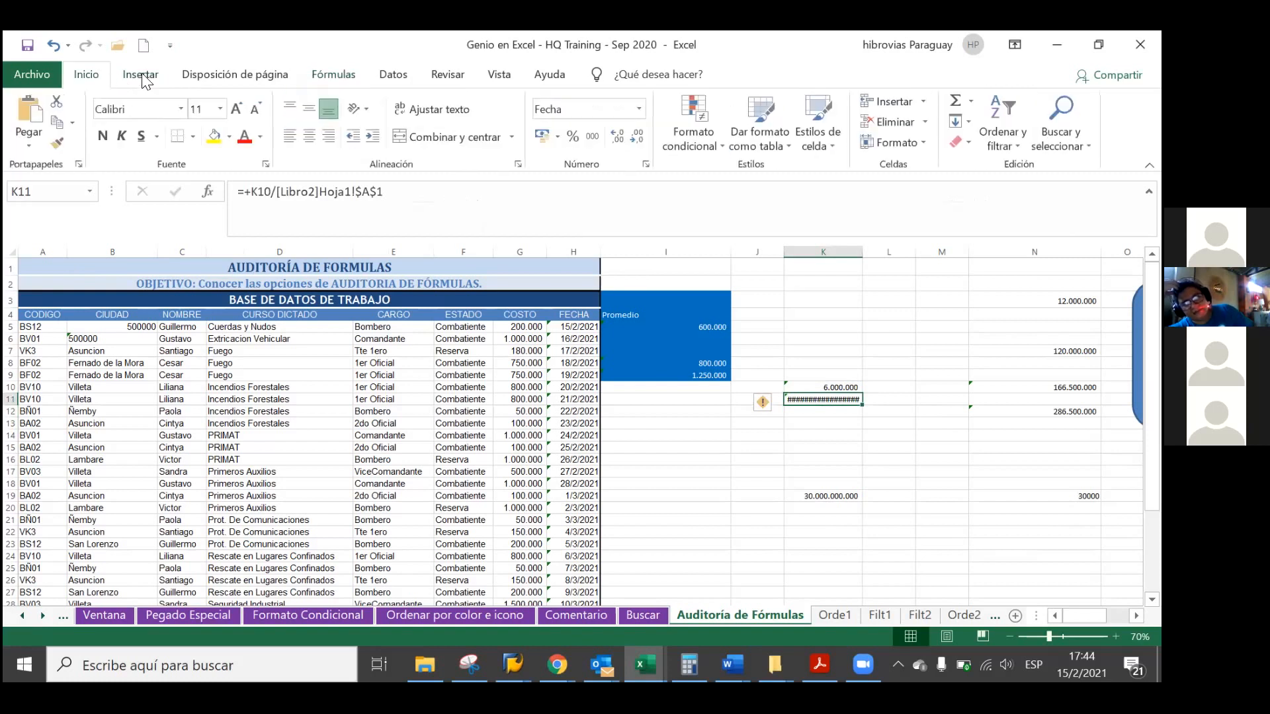
{"action": "key", "text": "Up"}
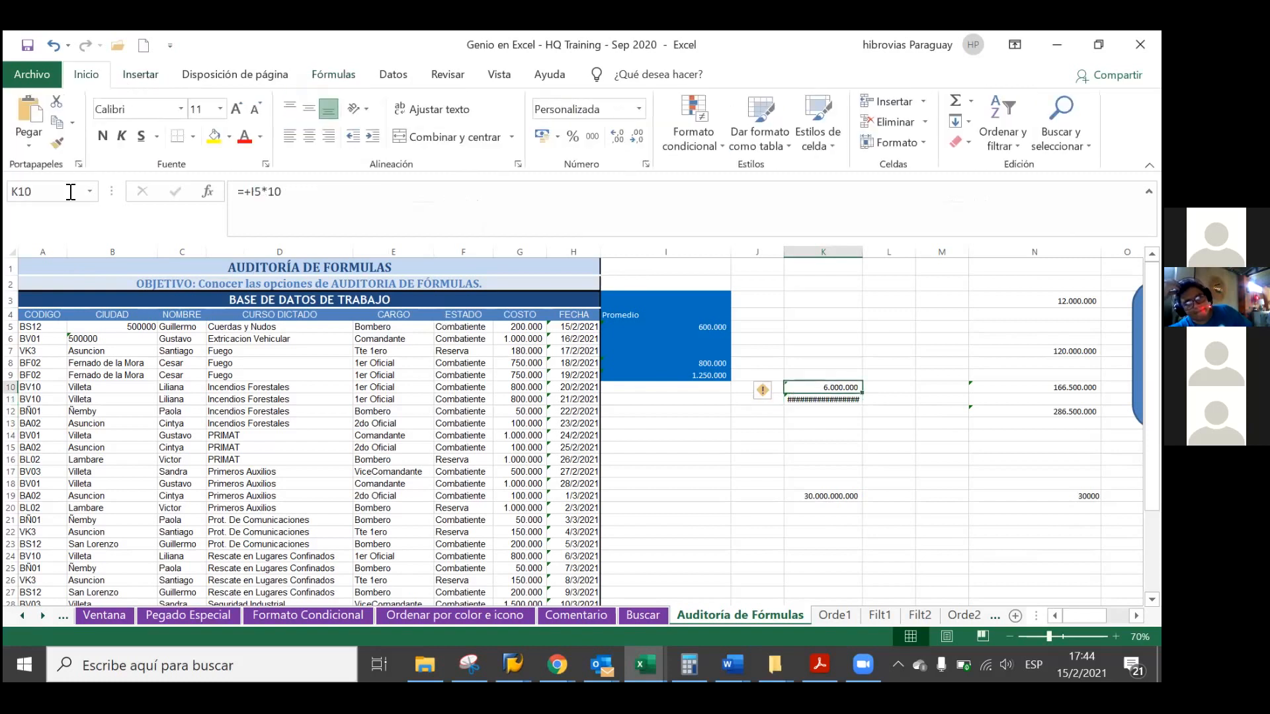
{"action": "left_click", "coordinate": [55, 147]}
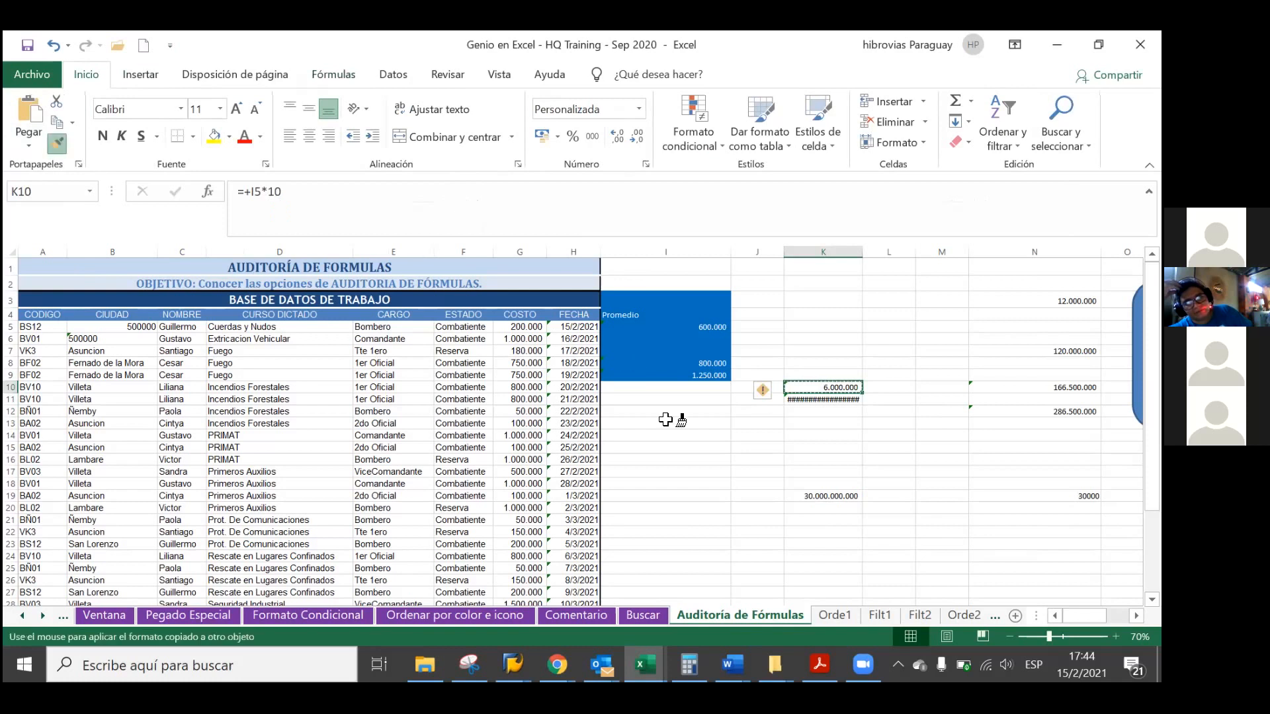
{"action": "left_click", "coordinate": [809, 398]}
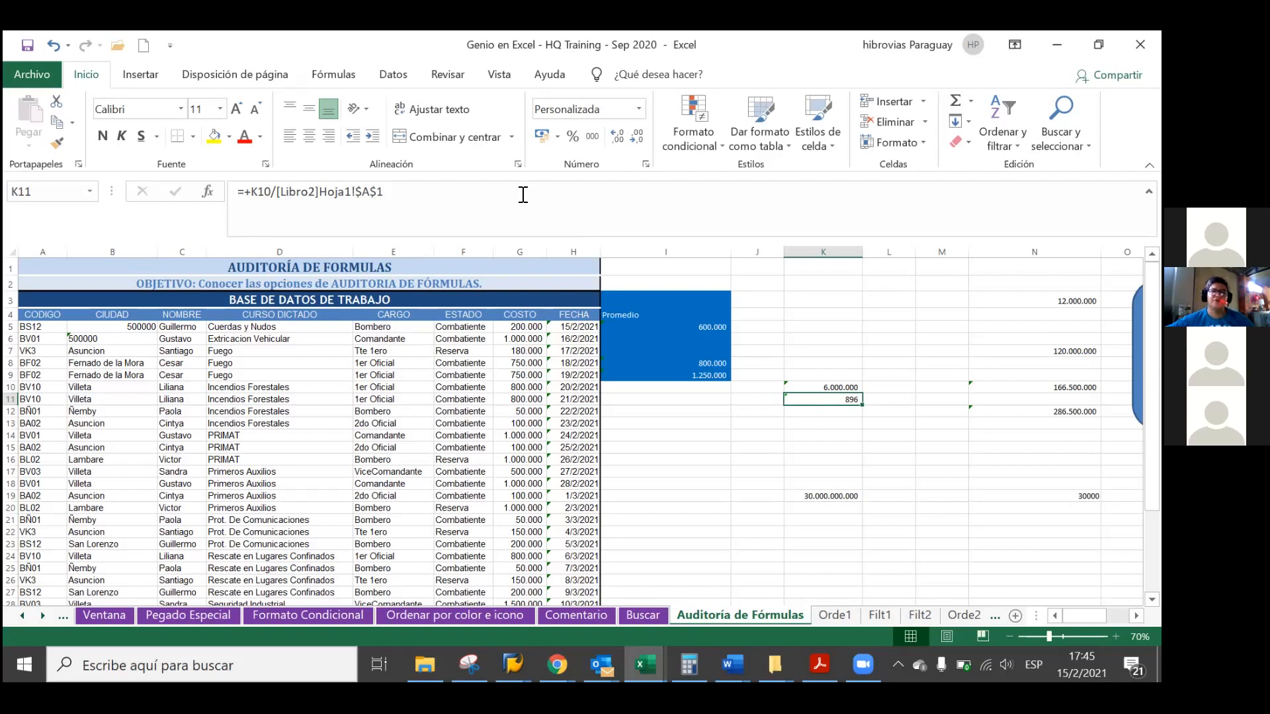
Trace the precedents of cell K11, which divides K10 by a cell in the Libro2 workbook.
{"action": "left_click", "coordinate": [397, 80]}
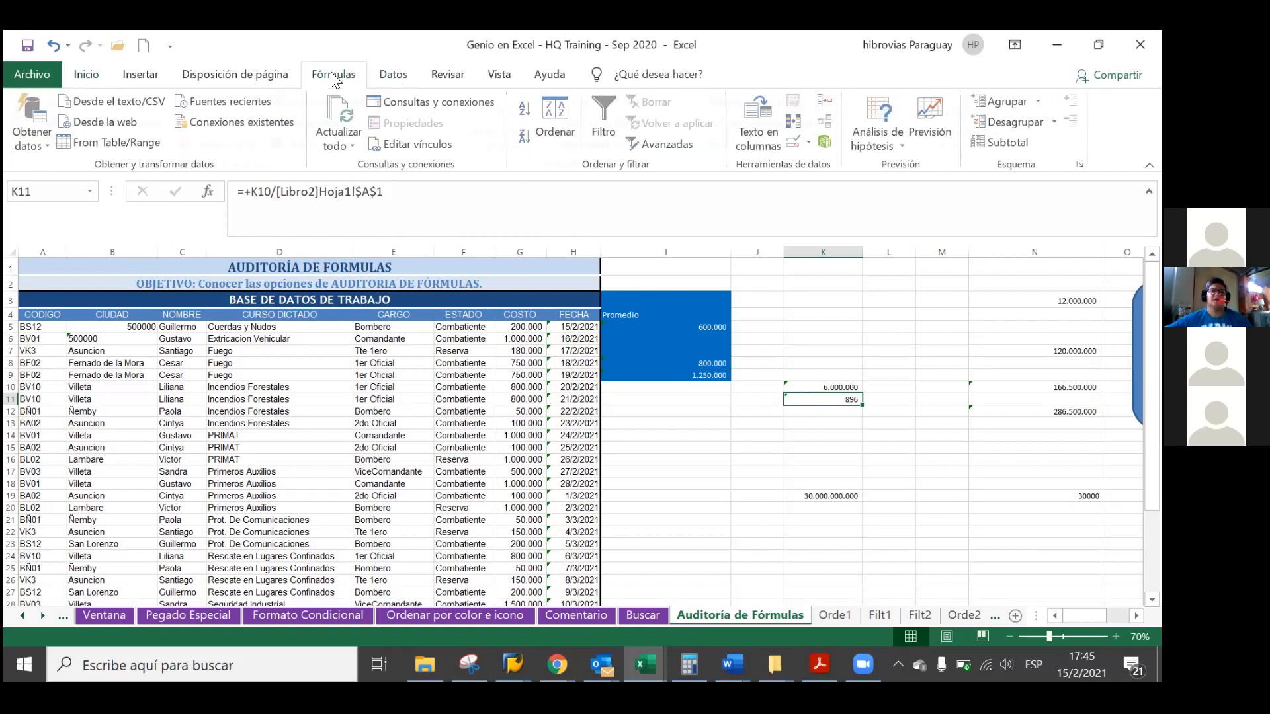
{"action": "left_click", "coordinate": [340, 76]}
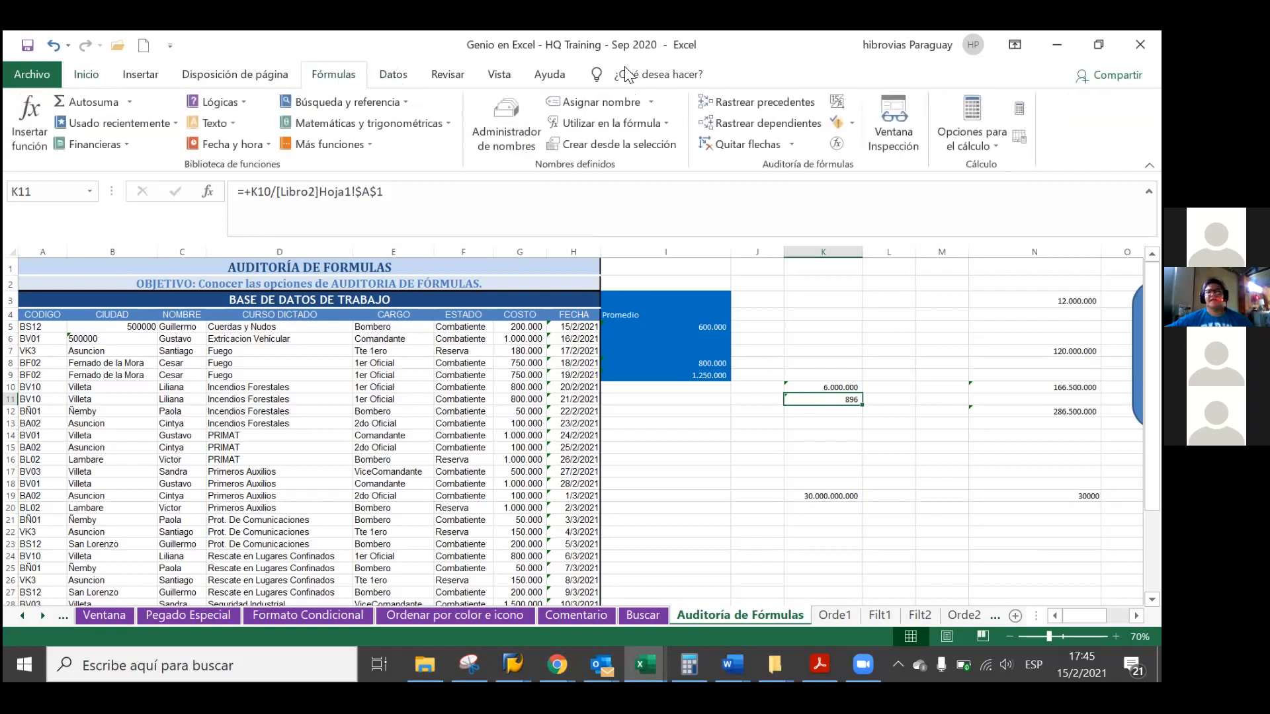
{"action": "left_click", "coordinate": [728, 104]}
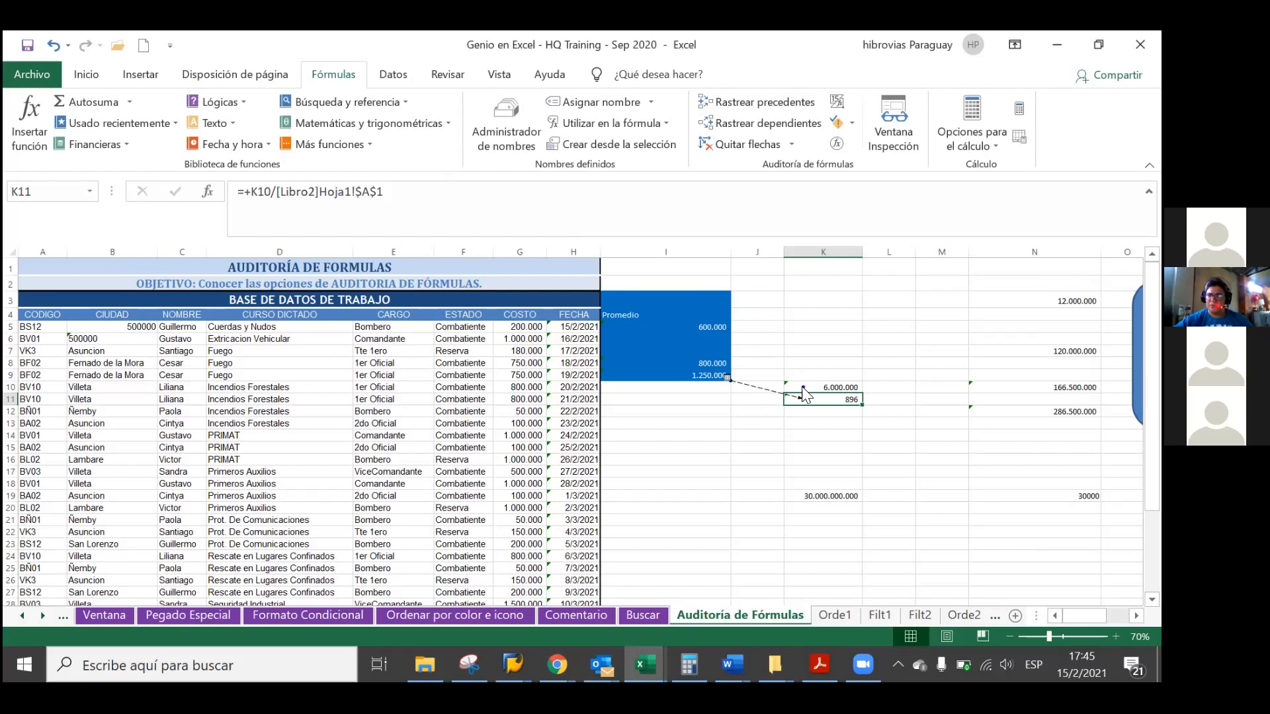
Follow the external precedent arrow of cell K11 to the reference [Libro2]Hoja1!$A$1.
{"action": "left_click", "coordinate": [1116, 636]}
{"action": "scroll", "coordinate": [803, 394], "scroll_direction": "up", "scroll_amount": 3}
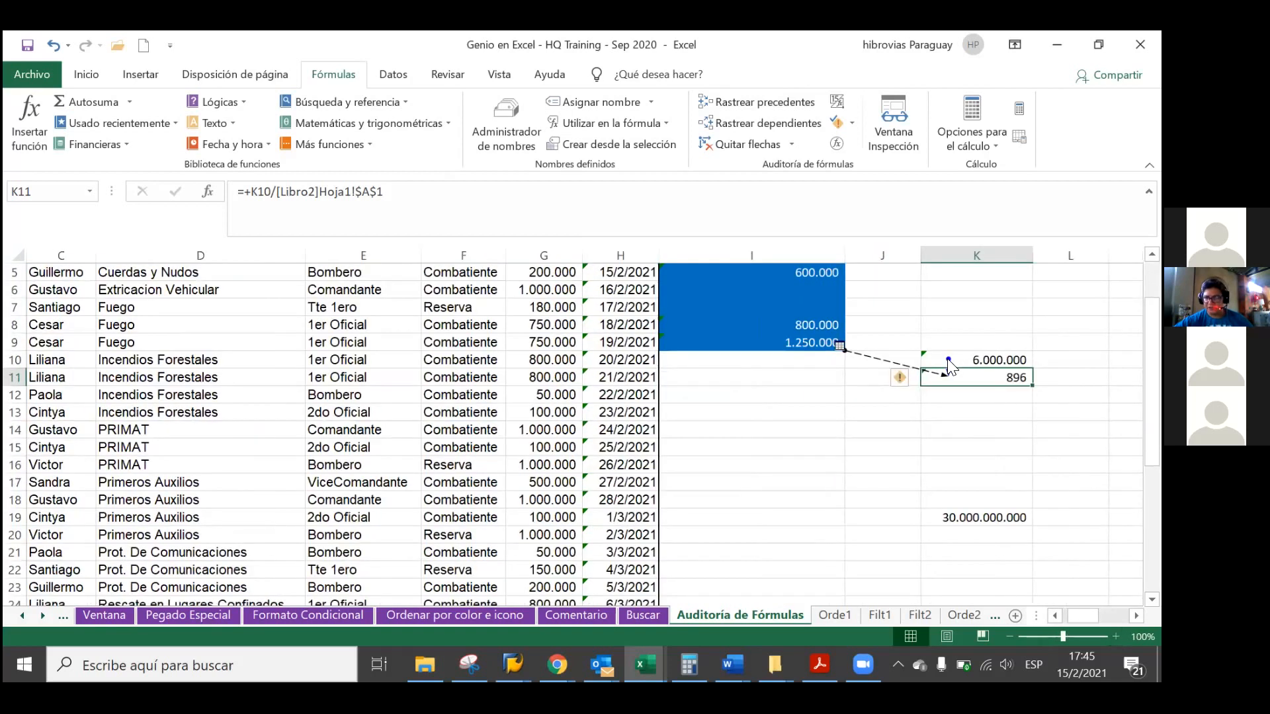
{"action": "double_click", "coordinate": [847, 356]}
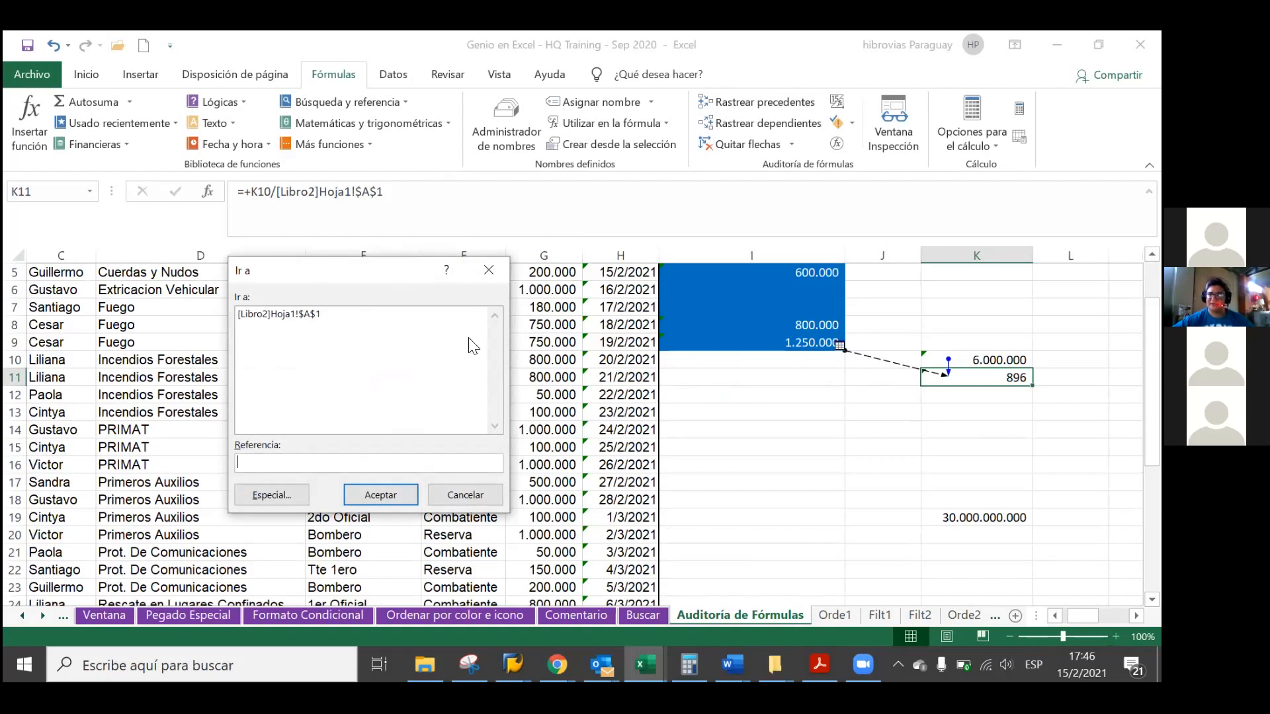
{"action": "left_click", "coordinate": [449, 313]}
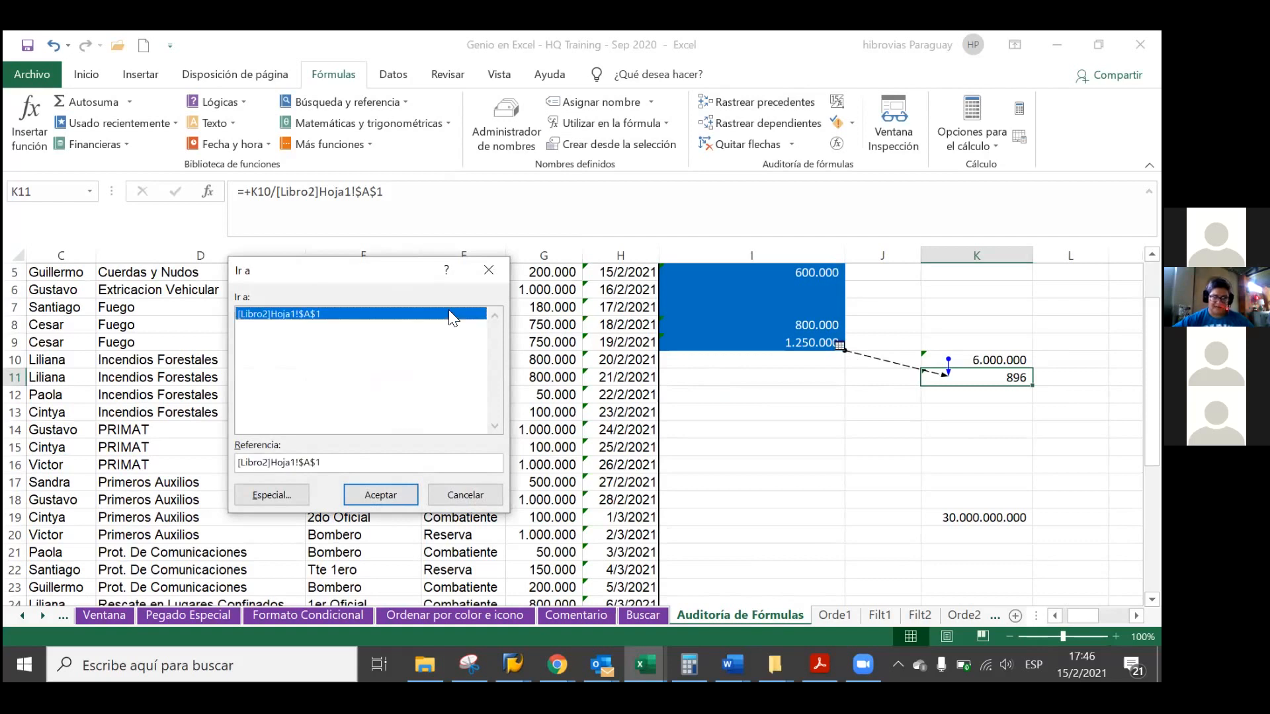
{"action": "left_click", "coordinate": [387, 495]}
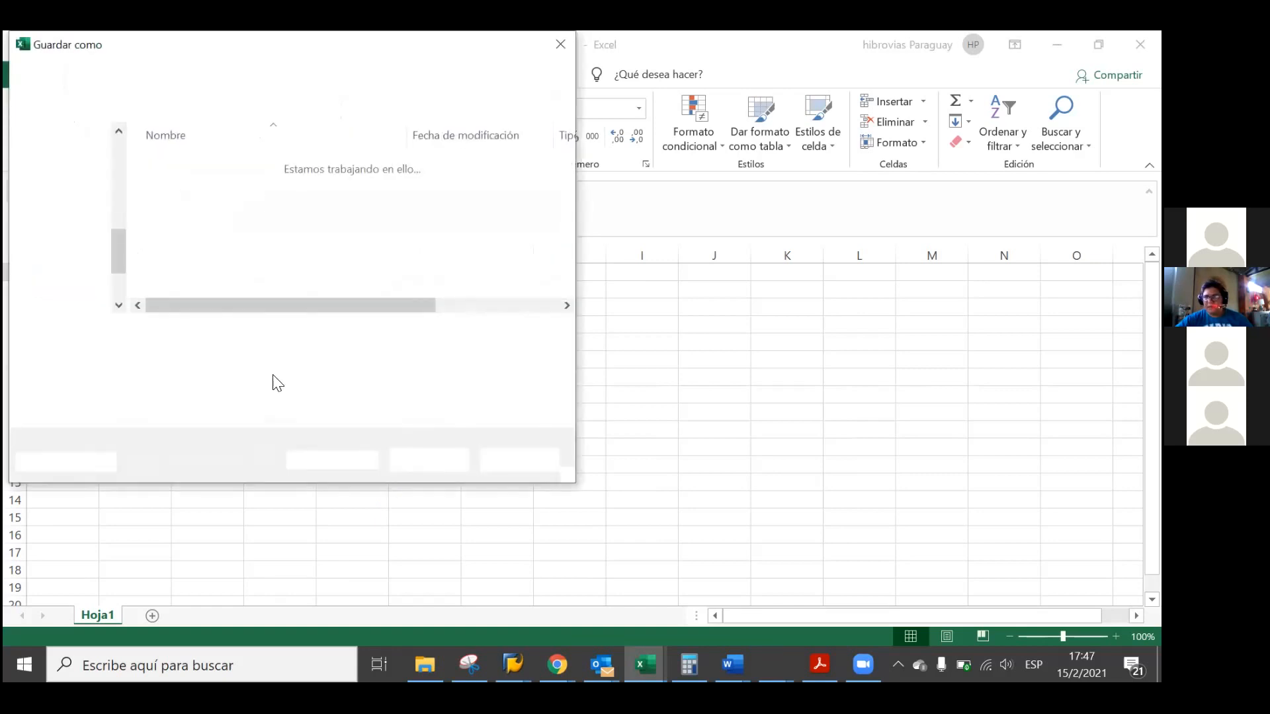
Save the new workbook as Libro2 on the desktop, close it and return to the Auditoría de Fórmulas sheet.
{"action": "scroll", "coordinate": [116, 252], "scroll_direction": "up", "scroll_amount": 5}
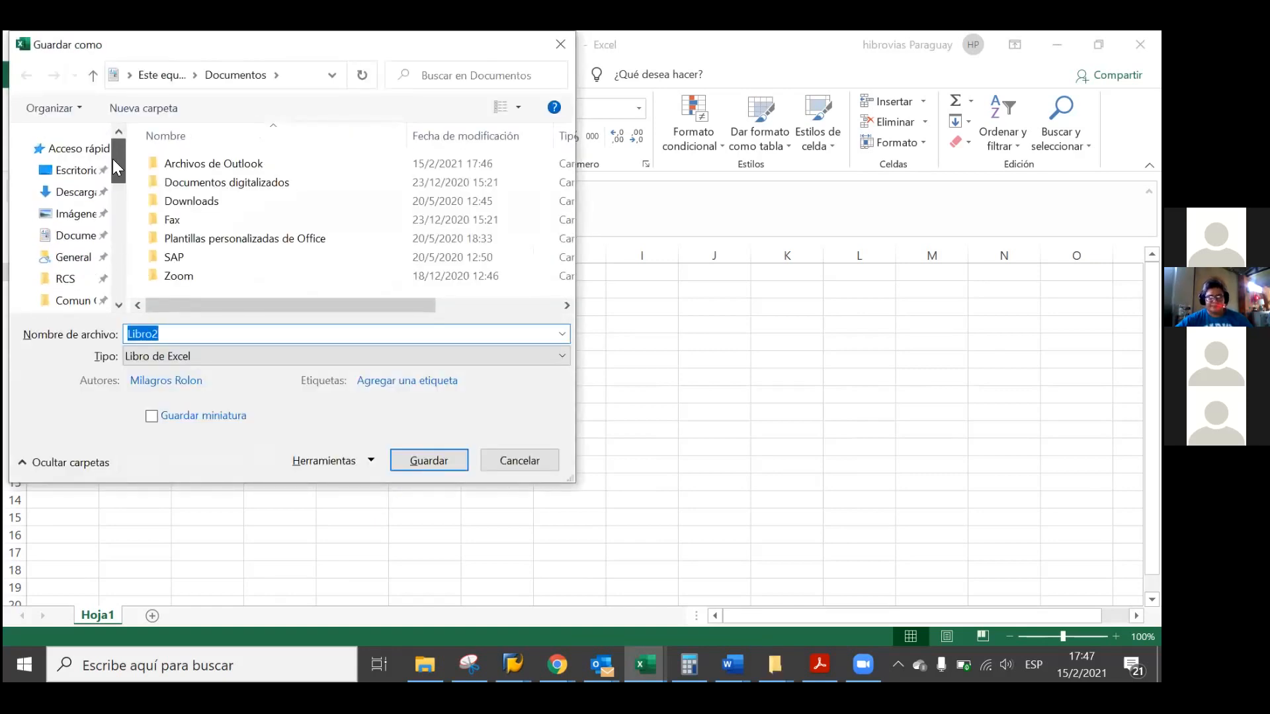
{"action": "left_click", "coordinate": [80, 170]}
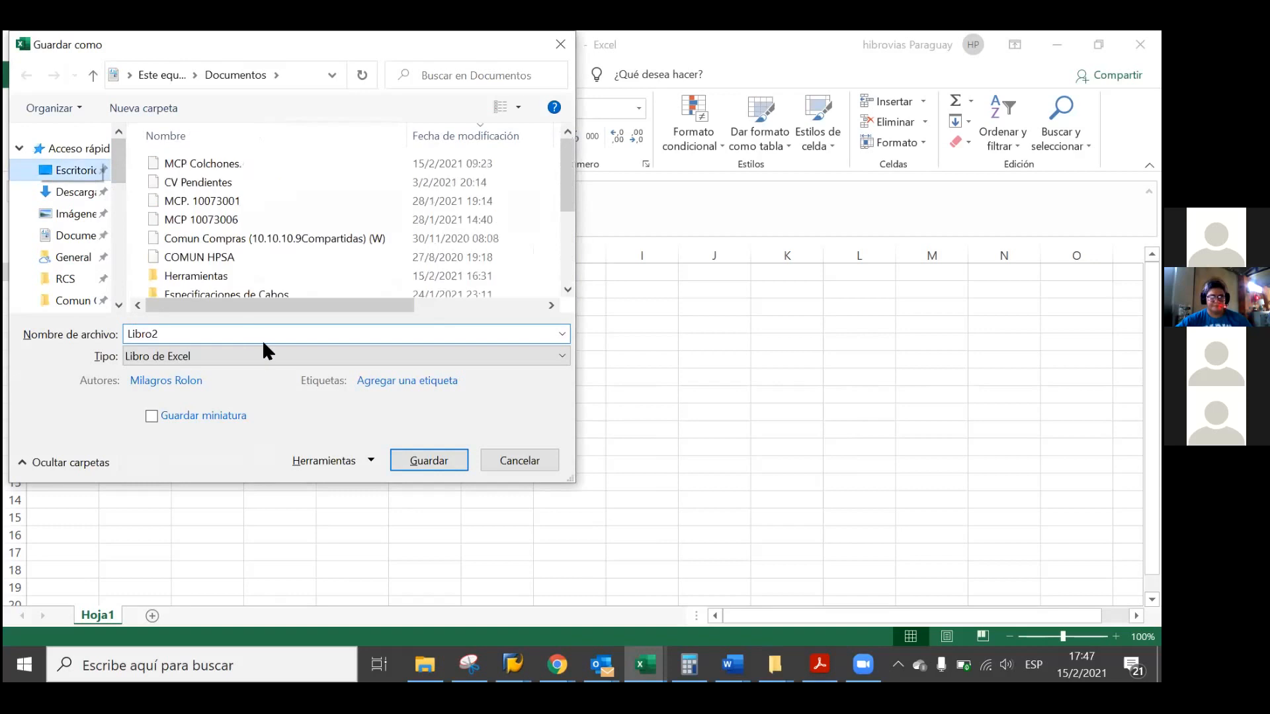
{"action": "left_click", "coordinate": [428, 460]}
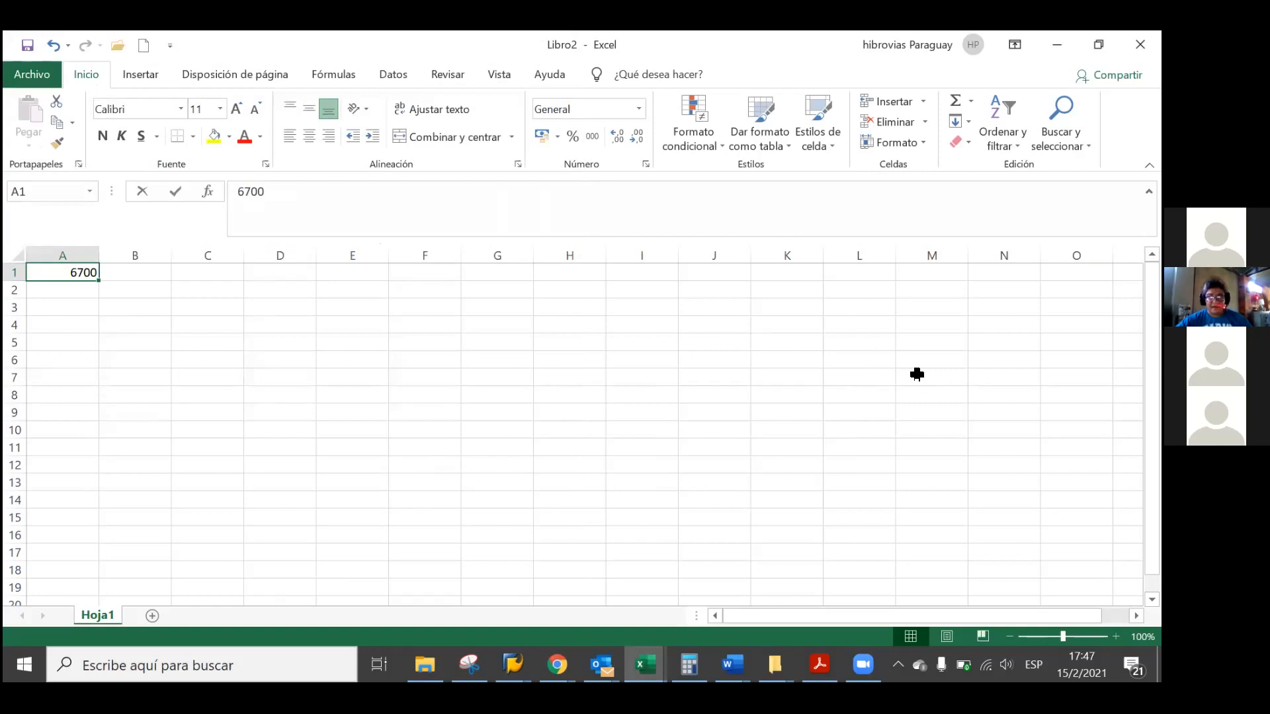
{"action": "key", "text": "alt+Tab"}
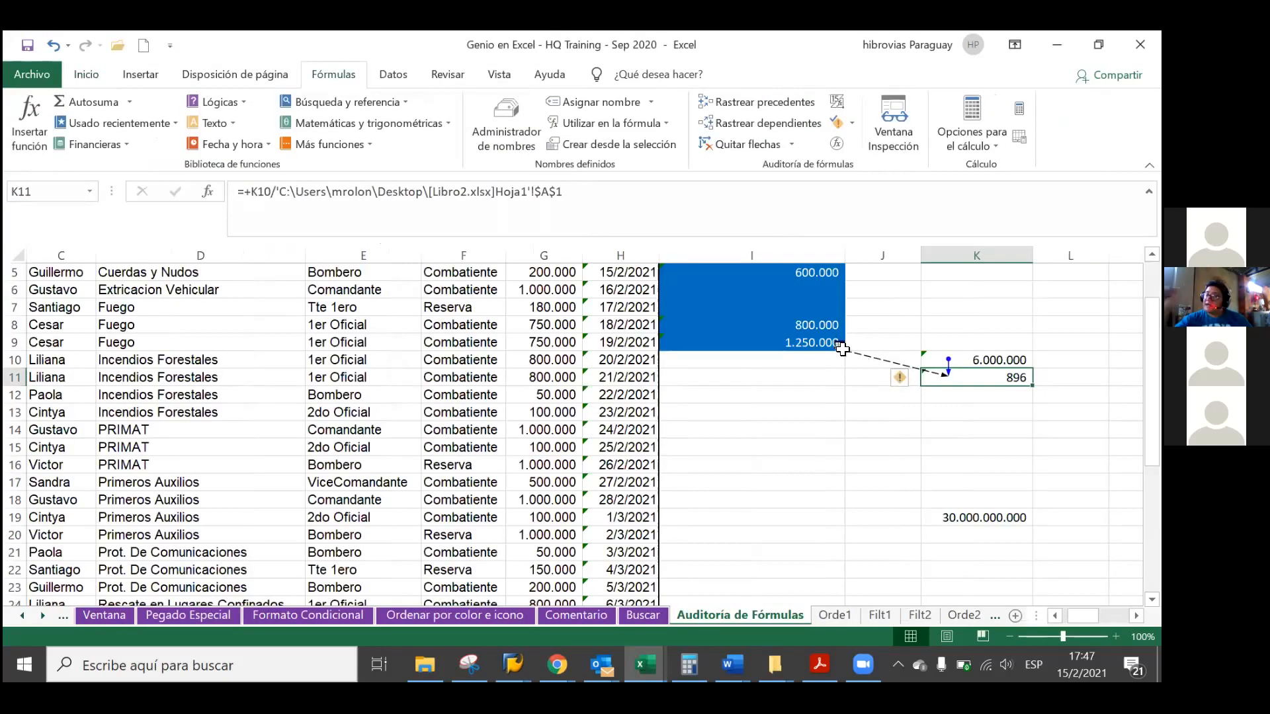
Try to go to [Libro2.xlsx]Hoja1!$A$1 through K11's external precedent arrow while Libro2 is closed, and close the dialogs.
{"action": "double_click", "coordinate": [844, 351]}
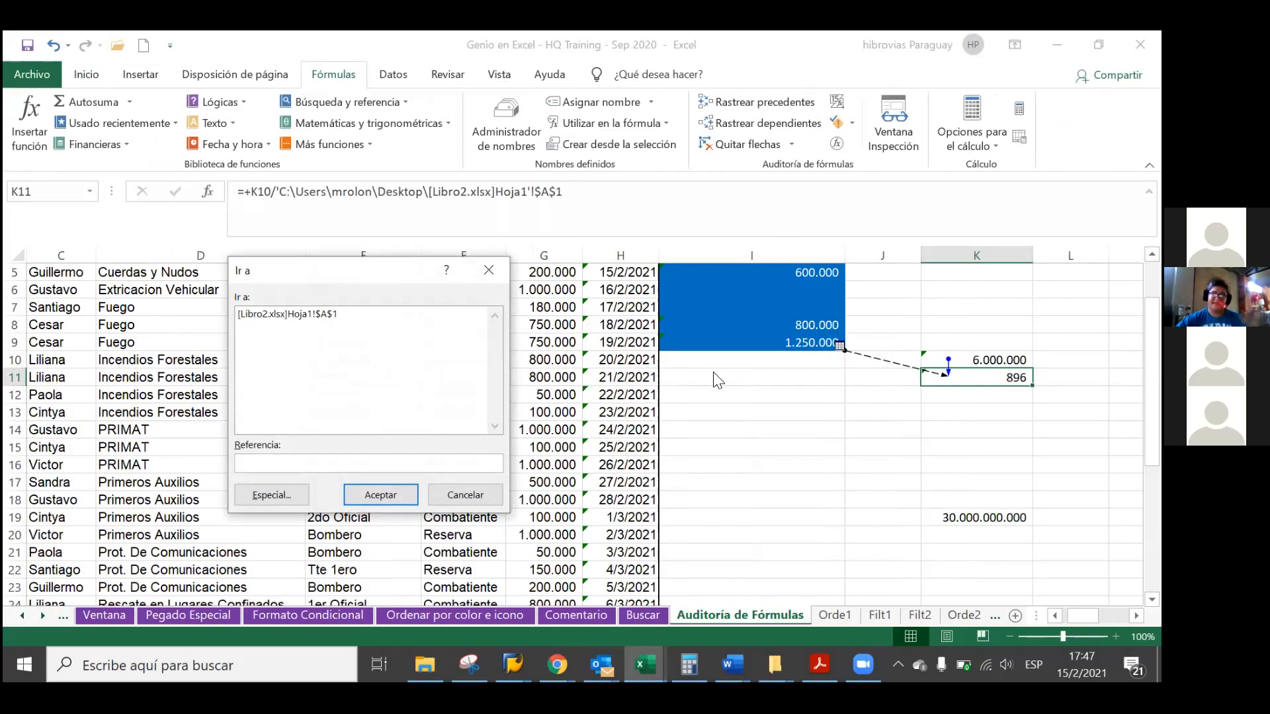
{"action": "left_click", "coordinate": [359, 313]}
{"action": "left_click", "coordinate": [358, 314]}
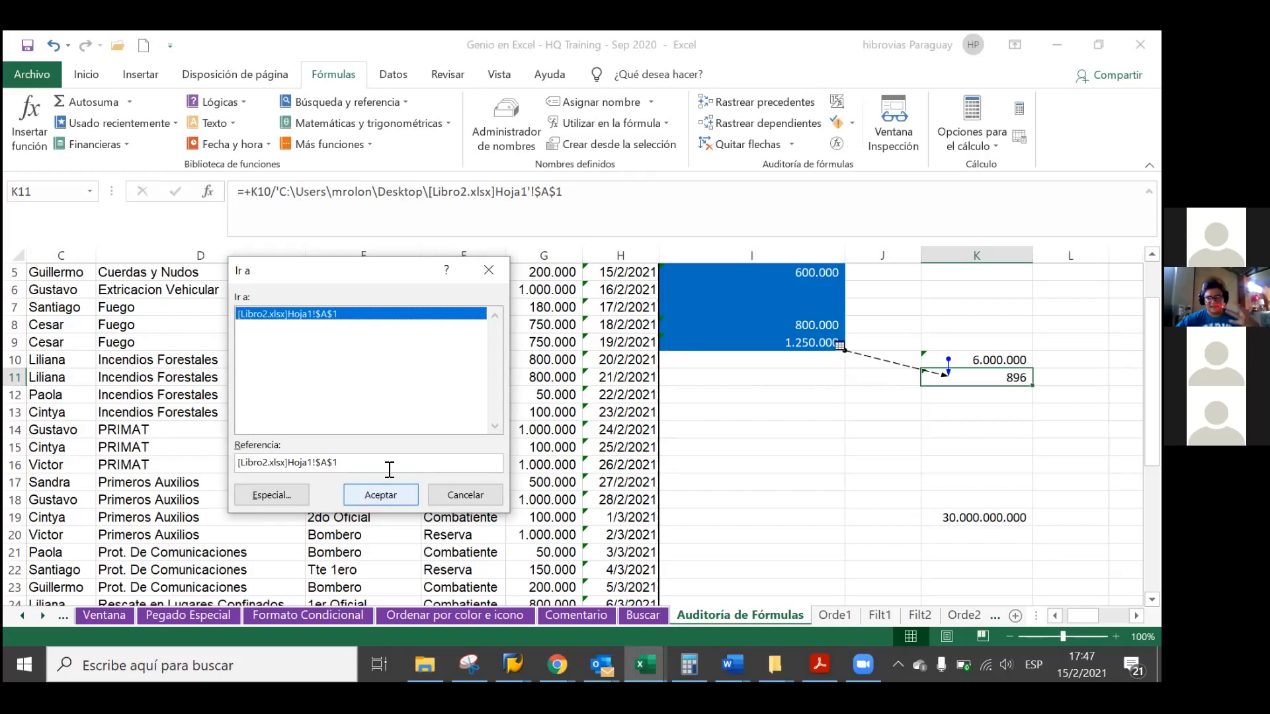
{"action": "left_click", "coordinate": [408, 502]}
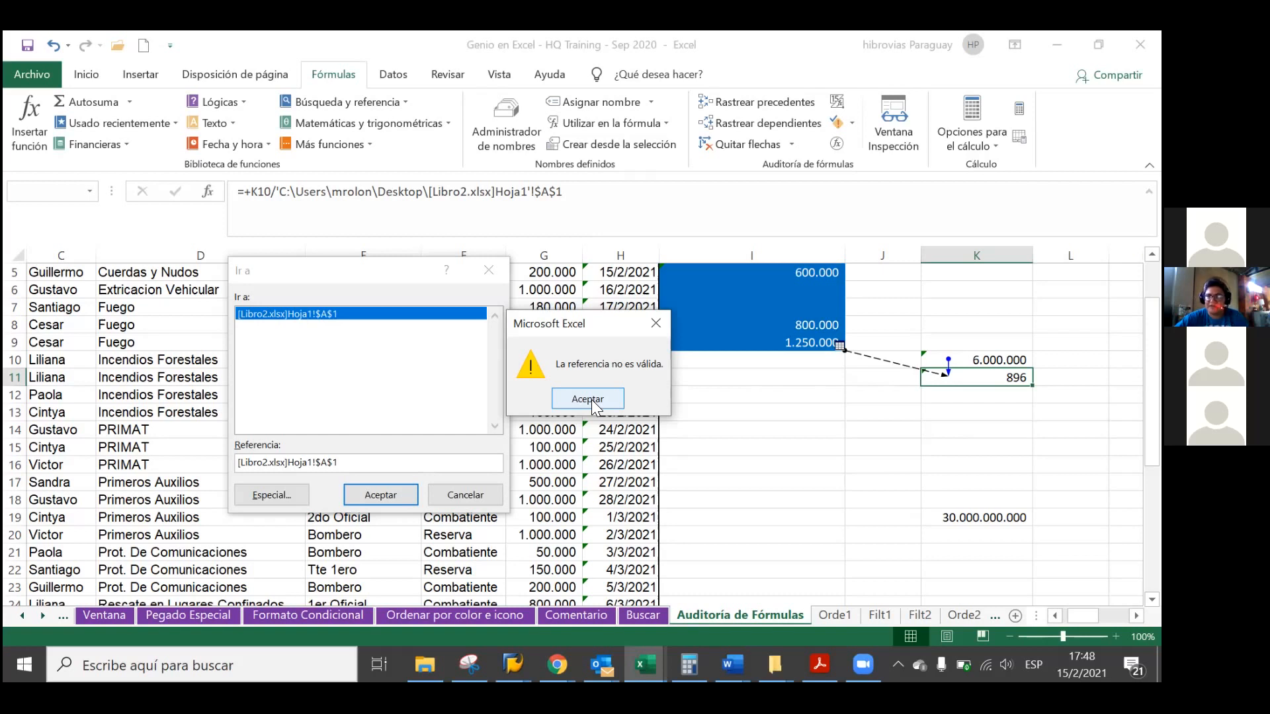
{"action": "left_click", "coordinate": [588, 398]}
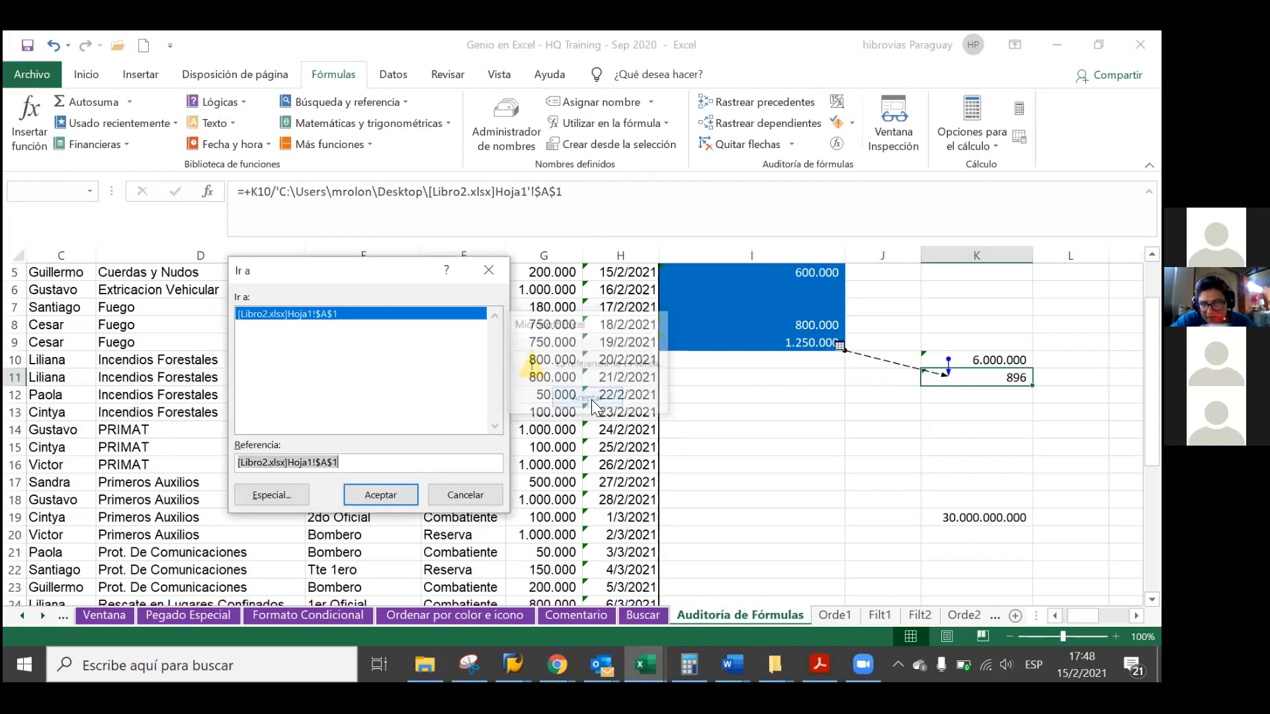
{"action": "left_click", "coordinate": [365, 492]}
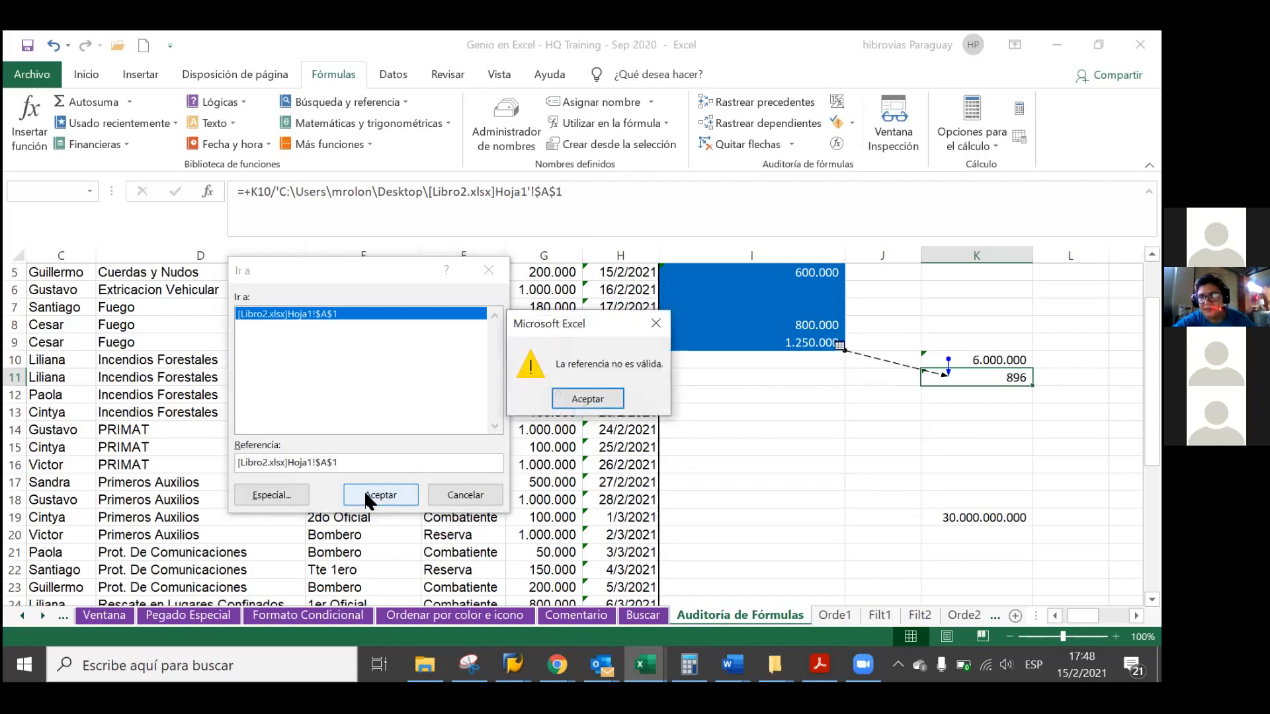
{"action": "left_click", "coordinate": [575, 399]}
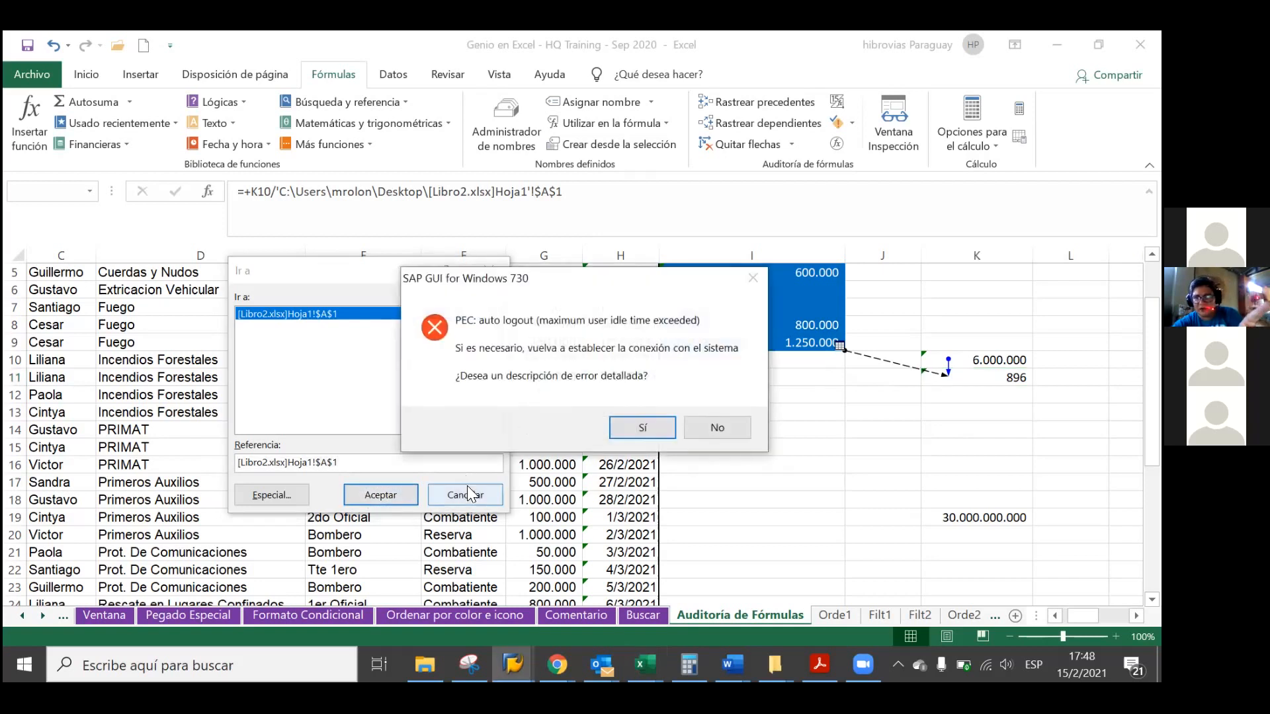
{"action": "left_click", "coordinate": [717, 427]}
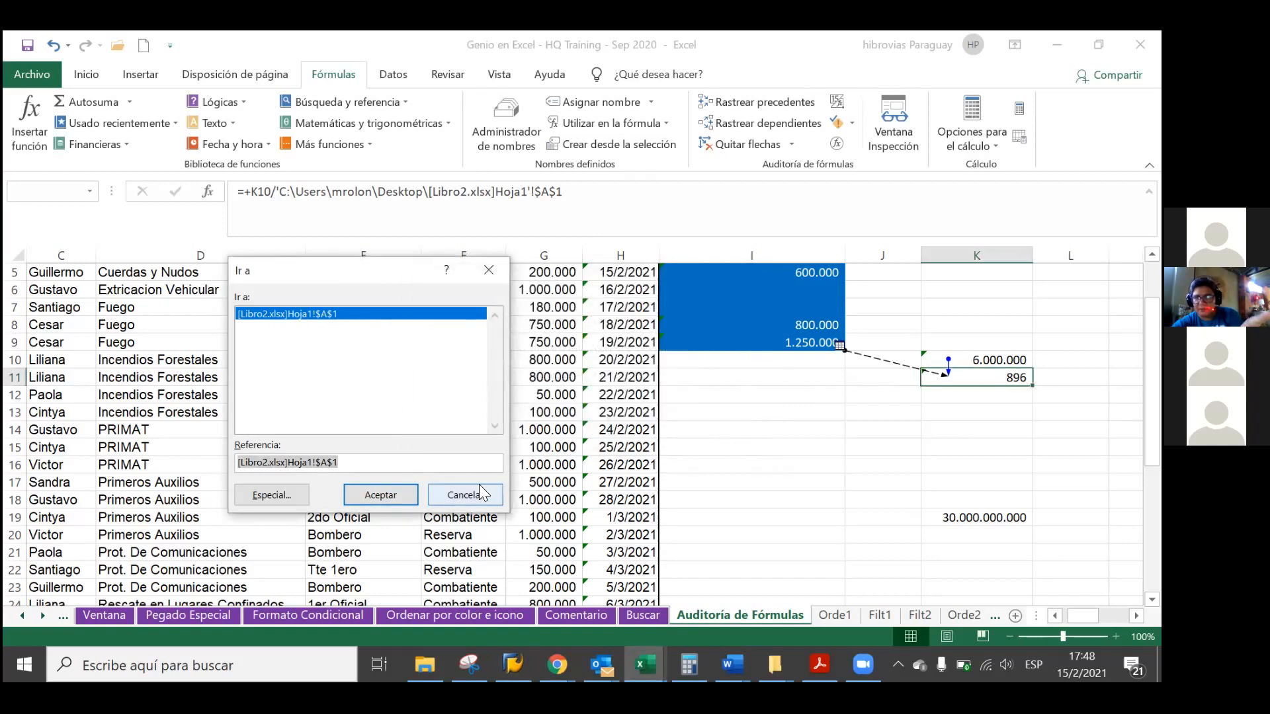
{"action": "left_click", "coordinate": [489, 272]}
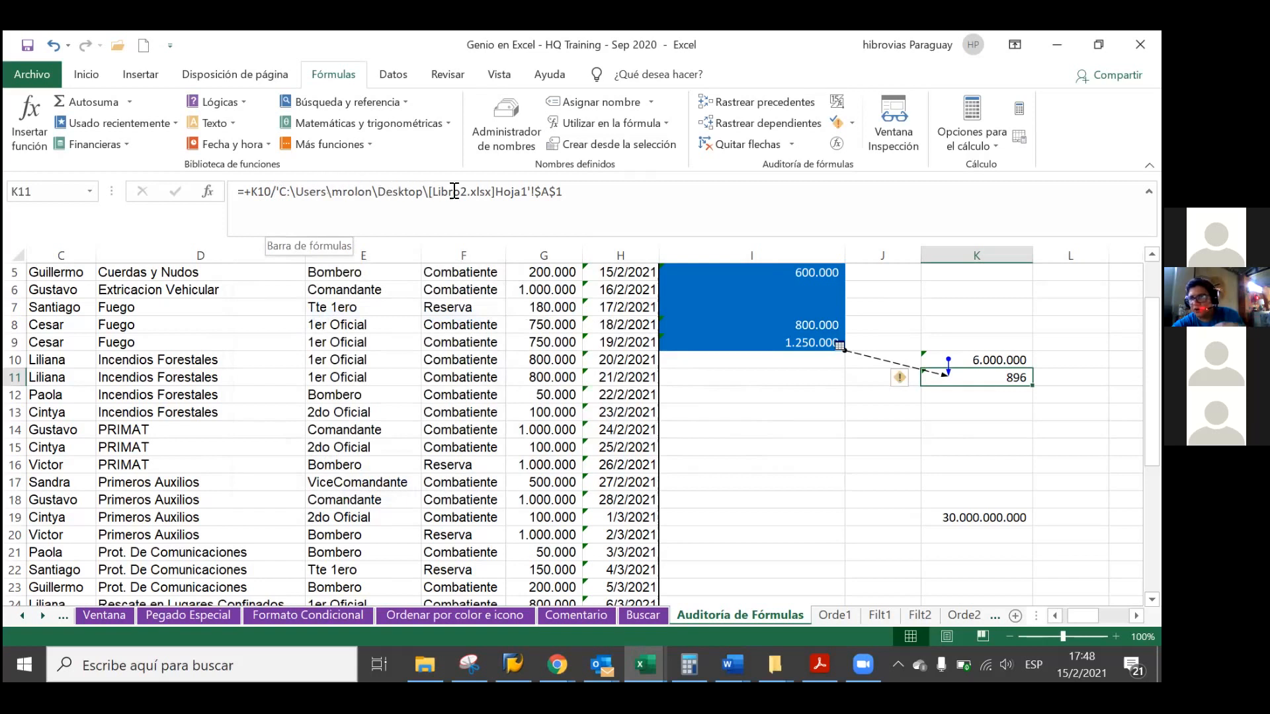
Open the Libro2 workbook from the desktop and switch back to the Auditoría de Fórmulas sheet.
{"action": "left_click", "coordinate": [576, 193]}
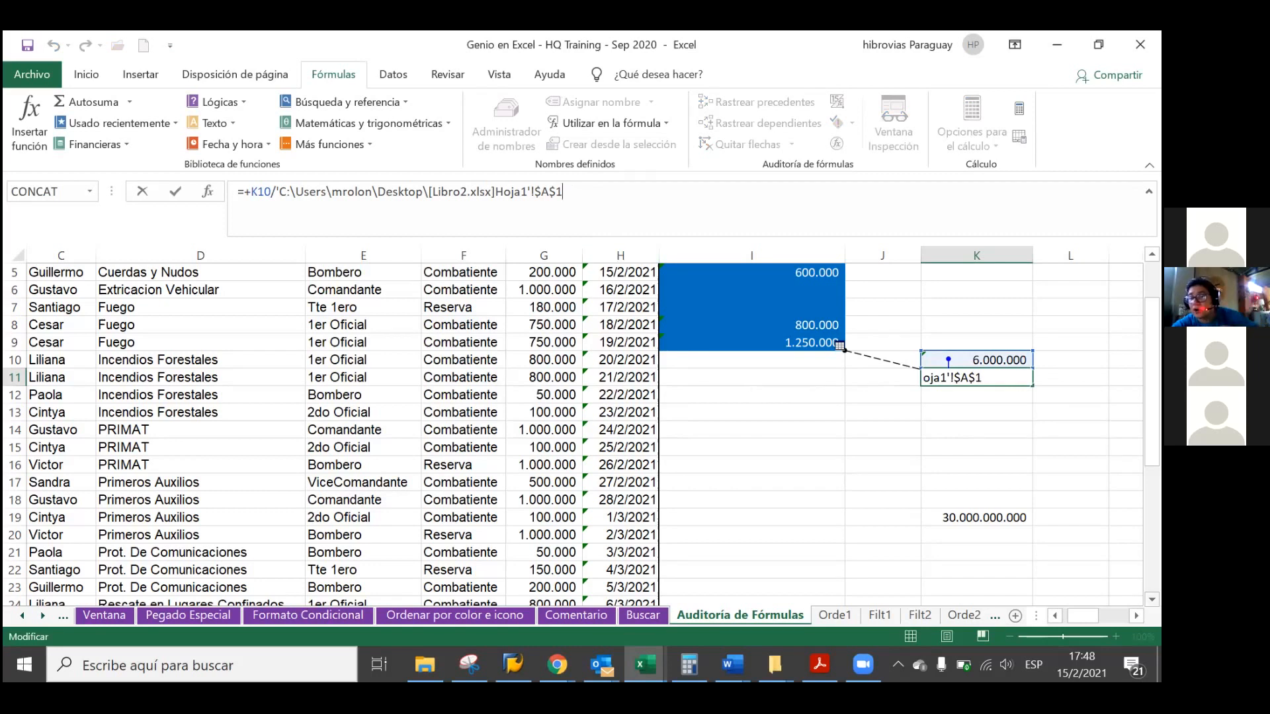
{"action": "left_click", "coordinate": [1159, 677]}
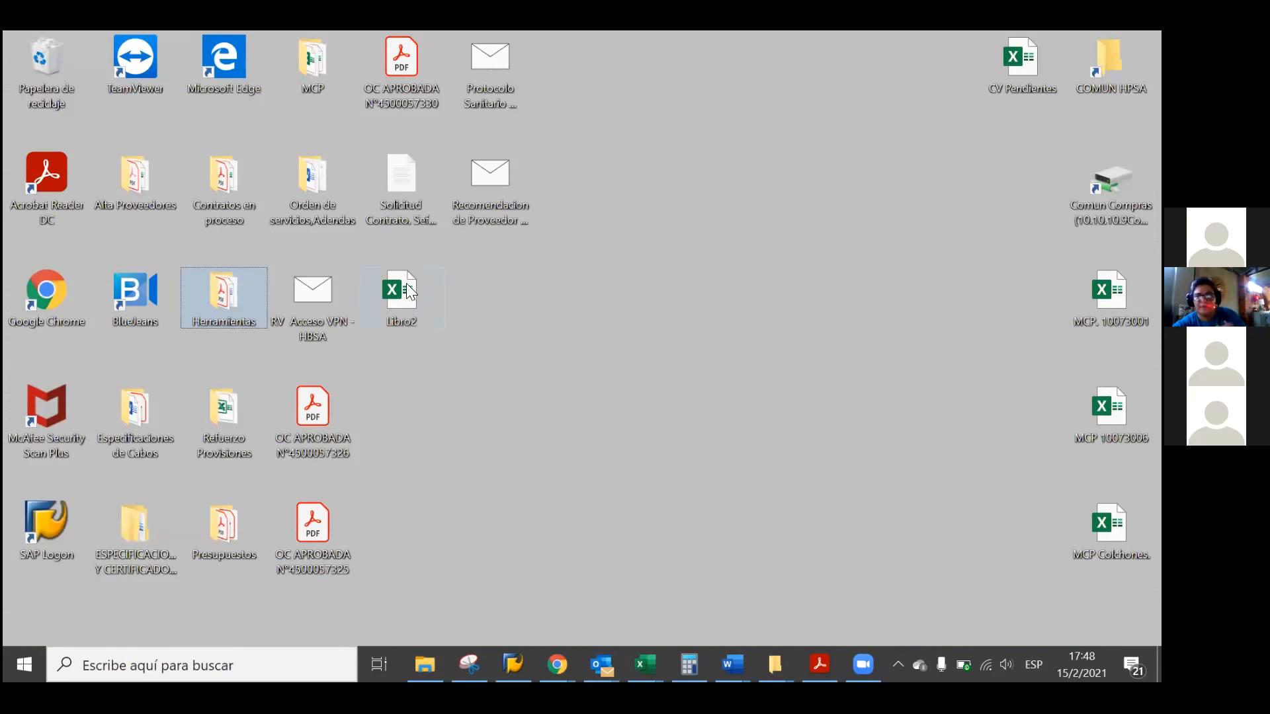
{"action": "left_click", "coordinate": [407, 286]}
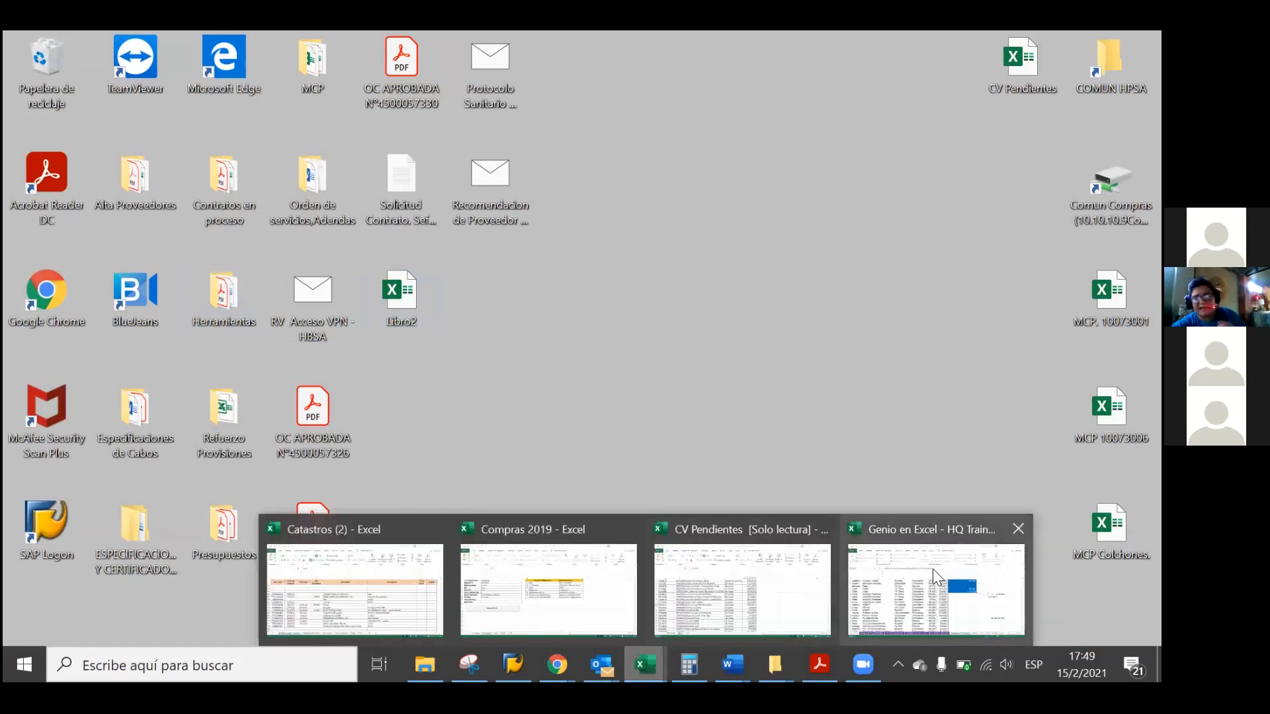
{"action": "left_click", "coordinate": [933, 569]}
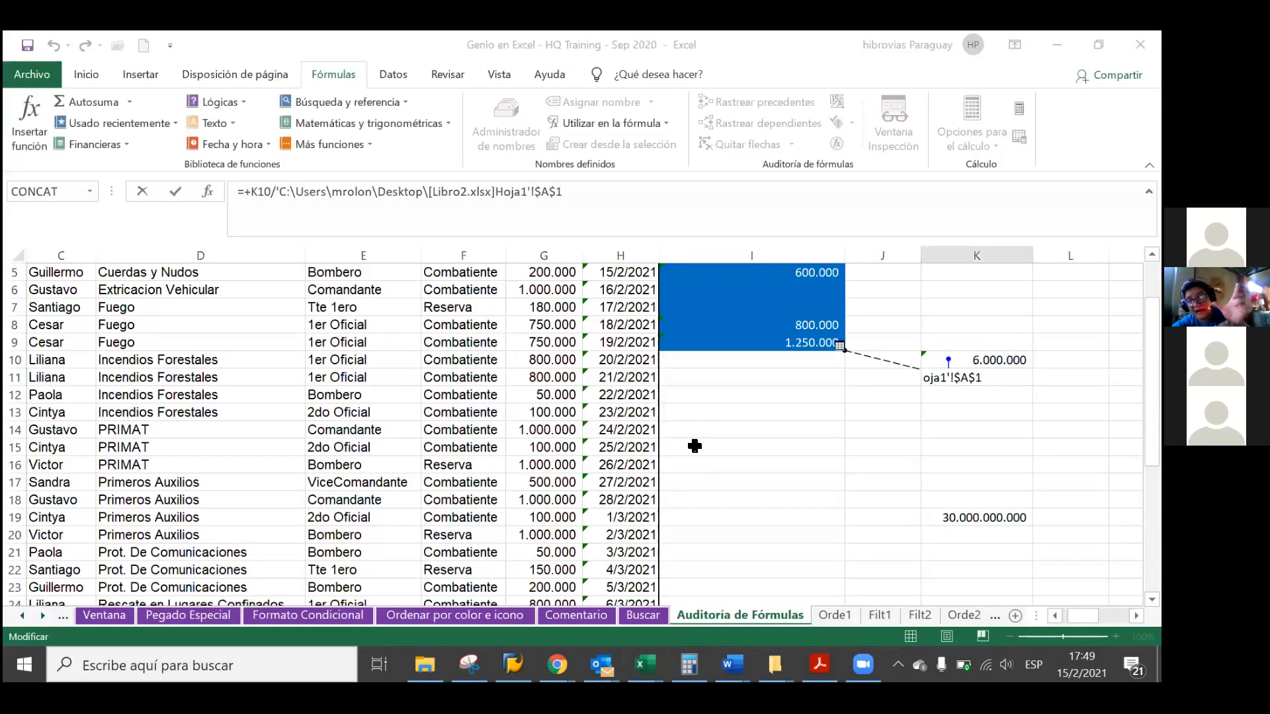
{"action": "left_click", "coordinate": [694, 447]}
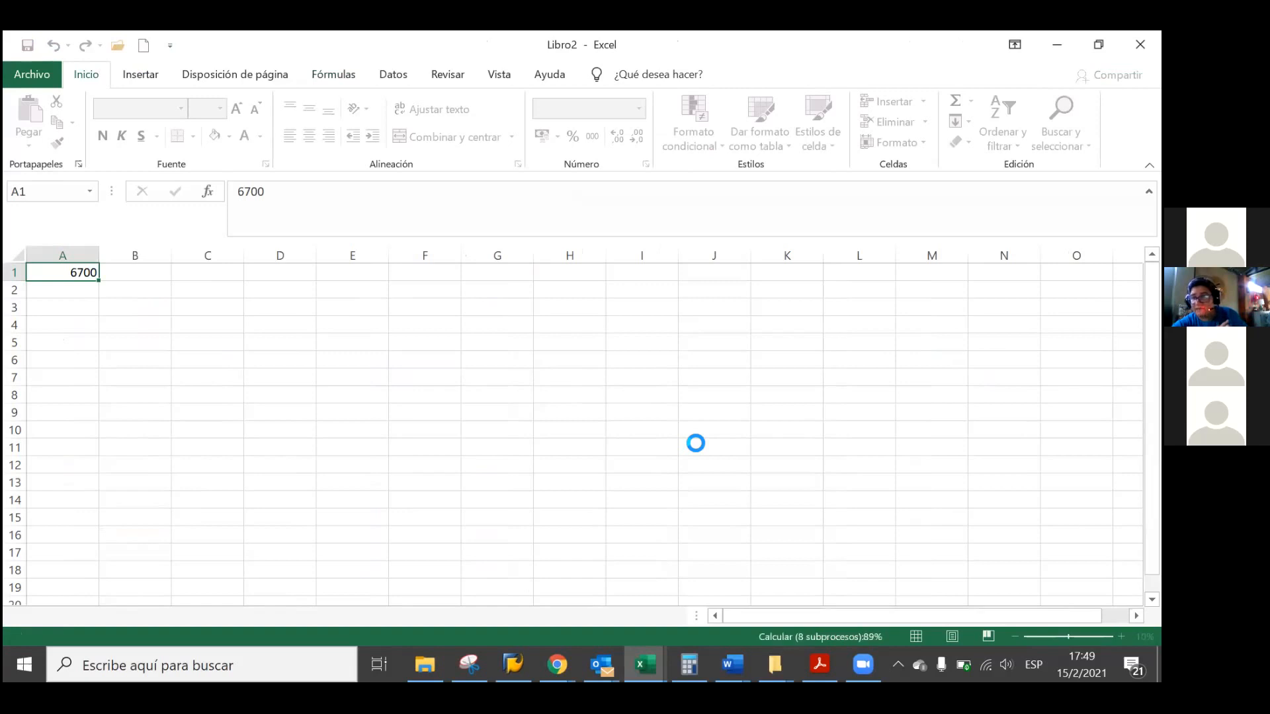
{"action": "key", "text": "alt+Tab"}
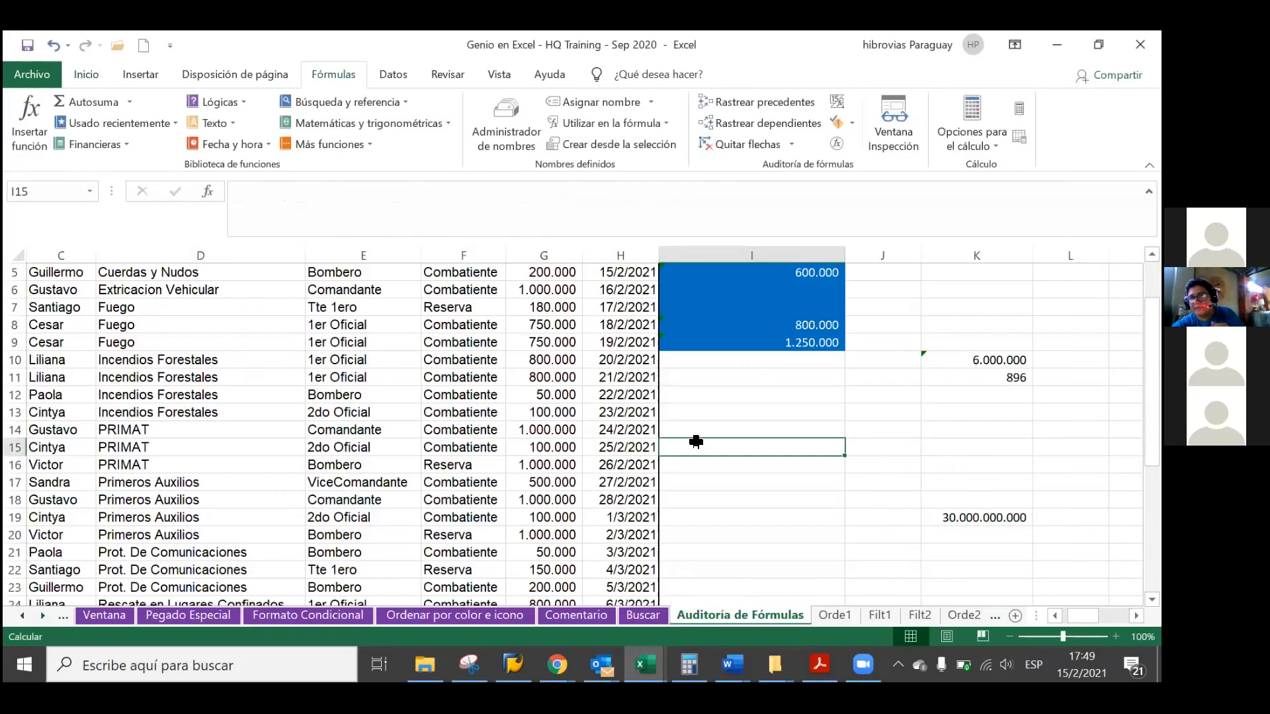
Examine the formulas in cells K11, N12 and N10 for references to other cells and workbooks.
{"action": "left_click", "coordinate": [954, 375]}
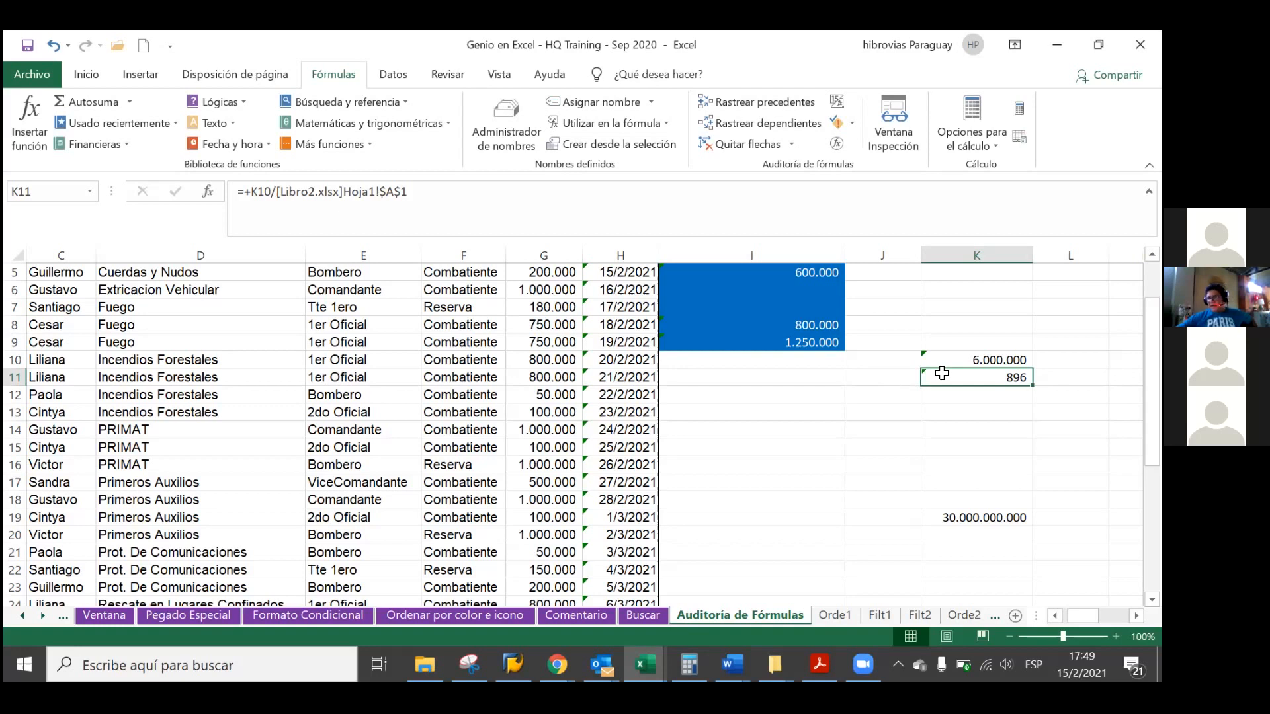
{"action": "key", "text": "Right"}
{"action": "key", "text": "Left"}
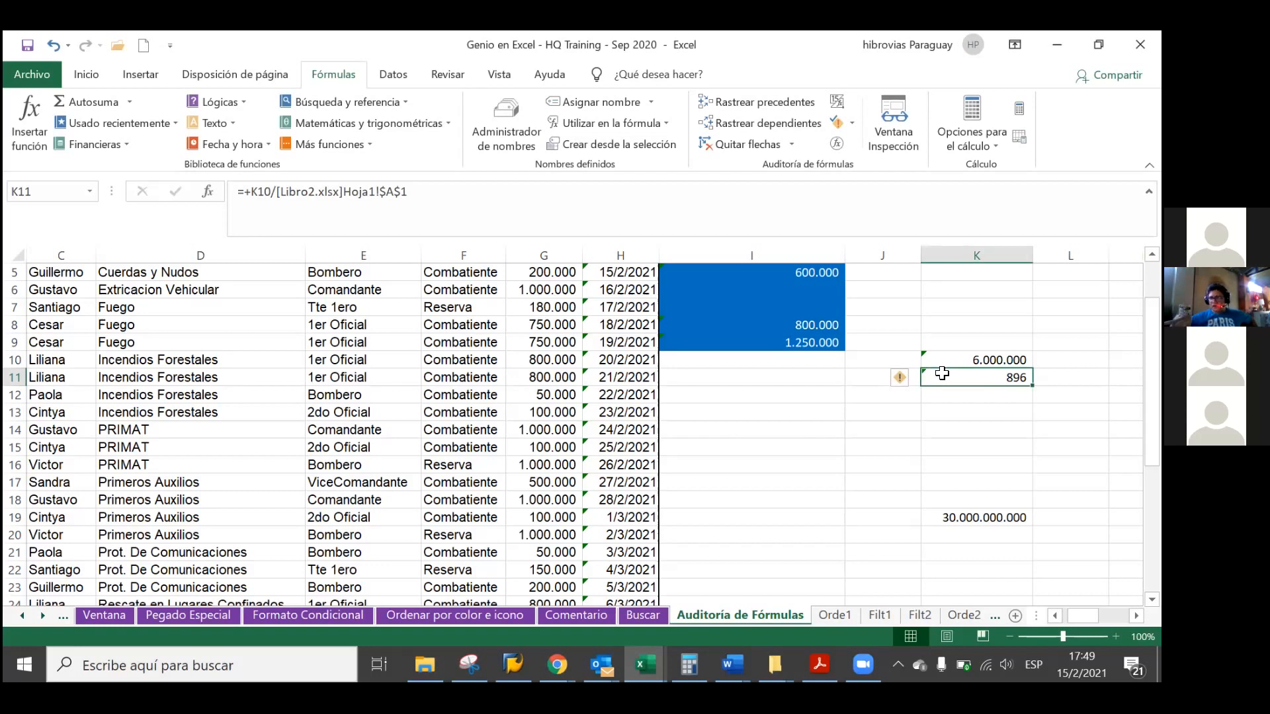
{"action": "key", "text": "Right"}
{"action": "key", "text": "Right"}
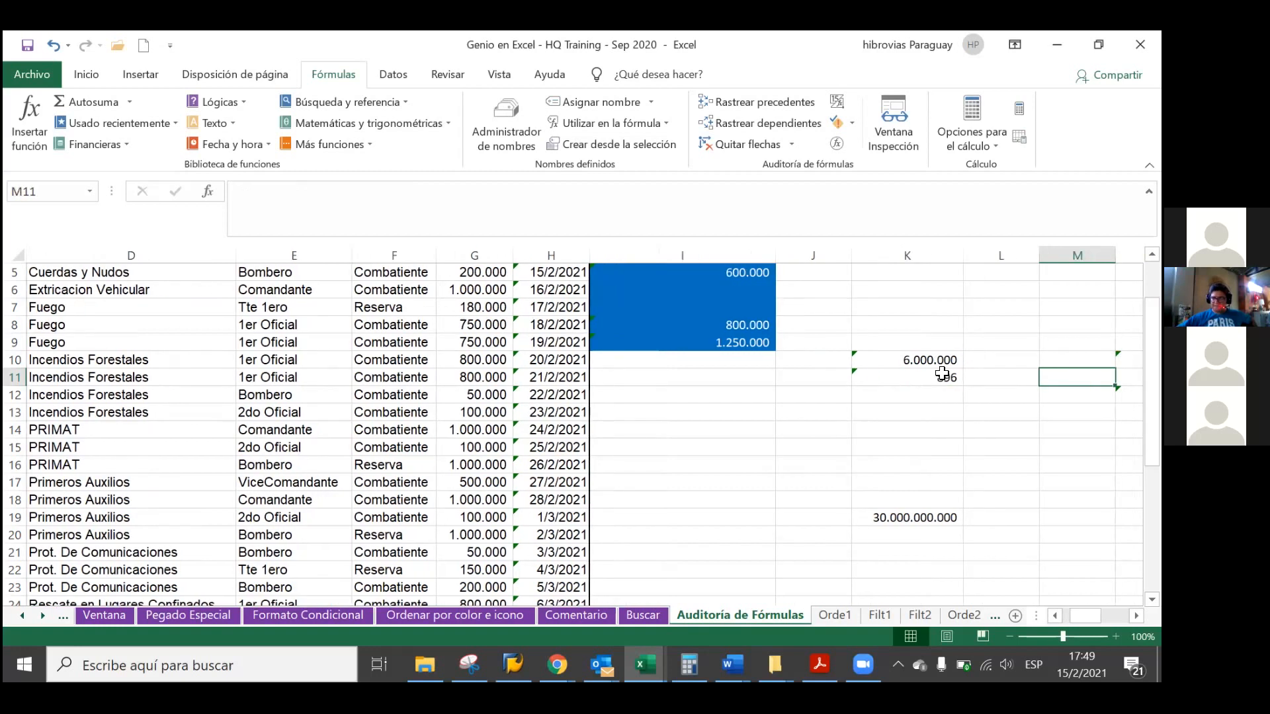
{"action": "key", "text": "Right"}
{"action": "key", "text": "Right"}
{"action": "key", "text": "Left"}
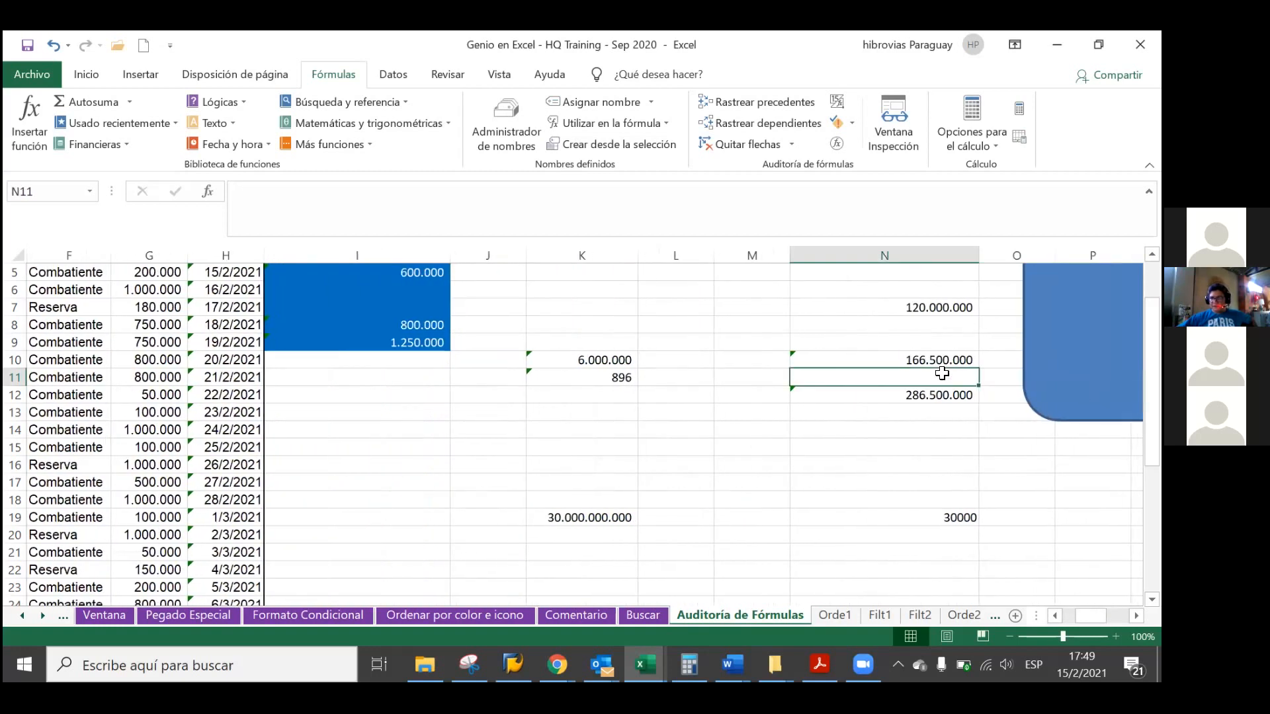
{"action": "key", "text": "Up"}
{"action": "key", "text": "Down"}
{"action": "key", "text": "Down"}
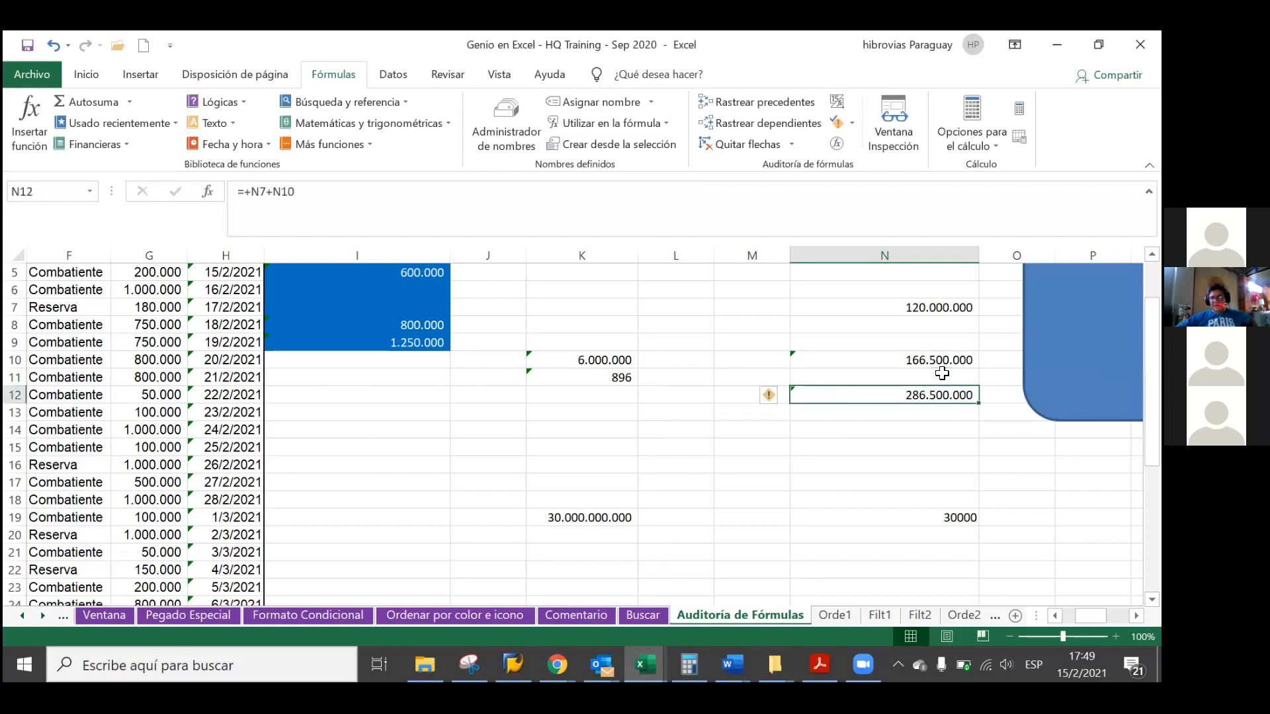
{"action": "key", "text": "Up"}
{"action": "key", "text": "Up"}
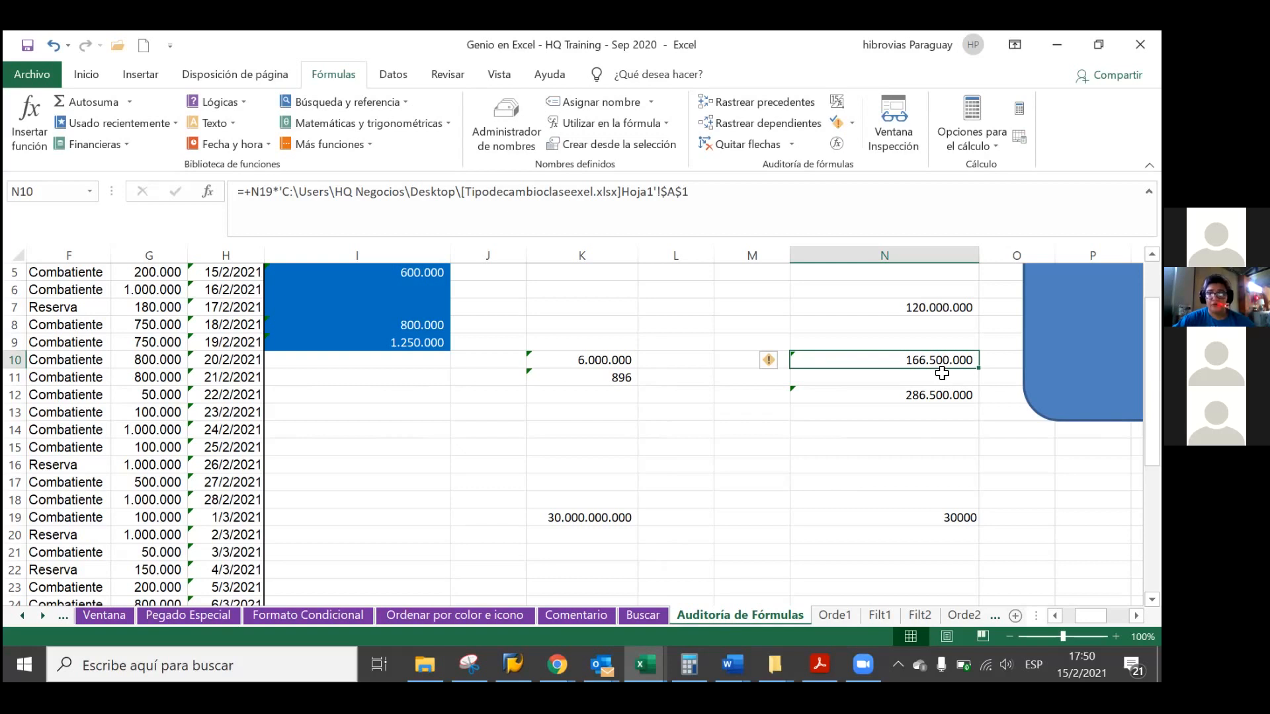
{"action": "key", "text": "XF86AudioRaiseVolume"}
{"action": "key", "text": "XF86AudioRaiseVolume"}
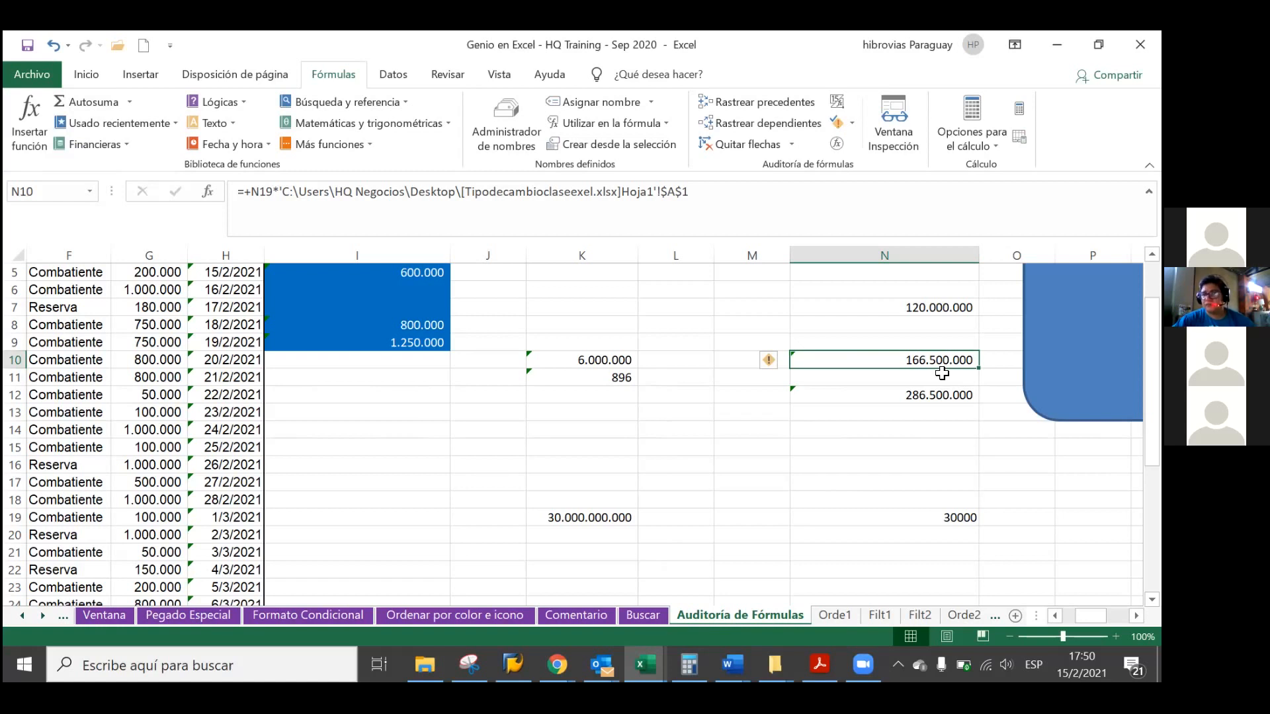
Show the formulas instead of values across the Auditoría de Fórmulas sheet and inspect cells H10 through H12.
{"action": "left_click", "coordinate": [837, 106]}
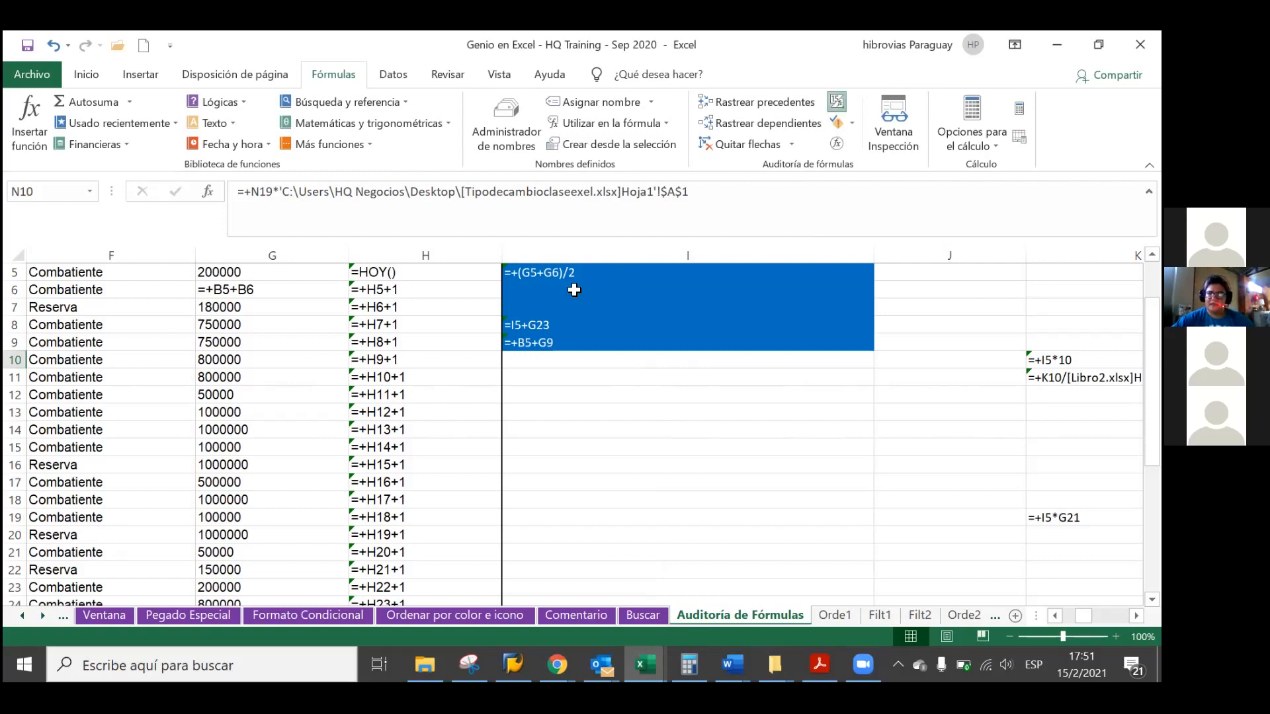
{"action": "left_click", "coordinate": [423, 356]}
{"action": "key", "text": "Down"}
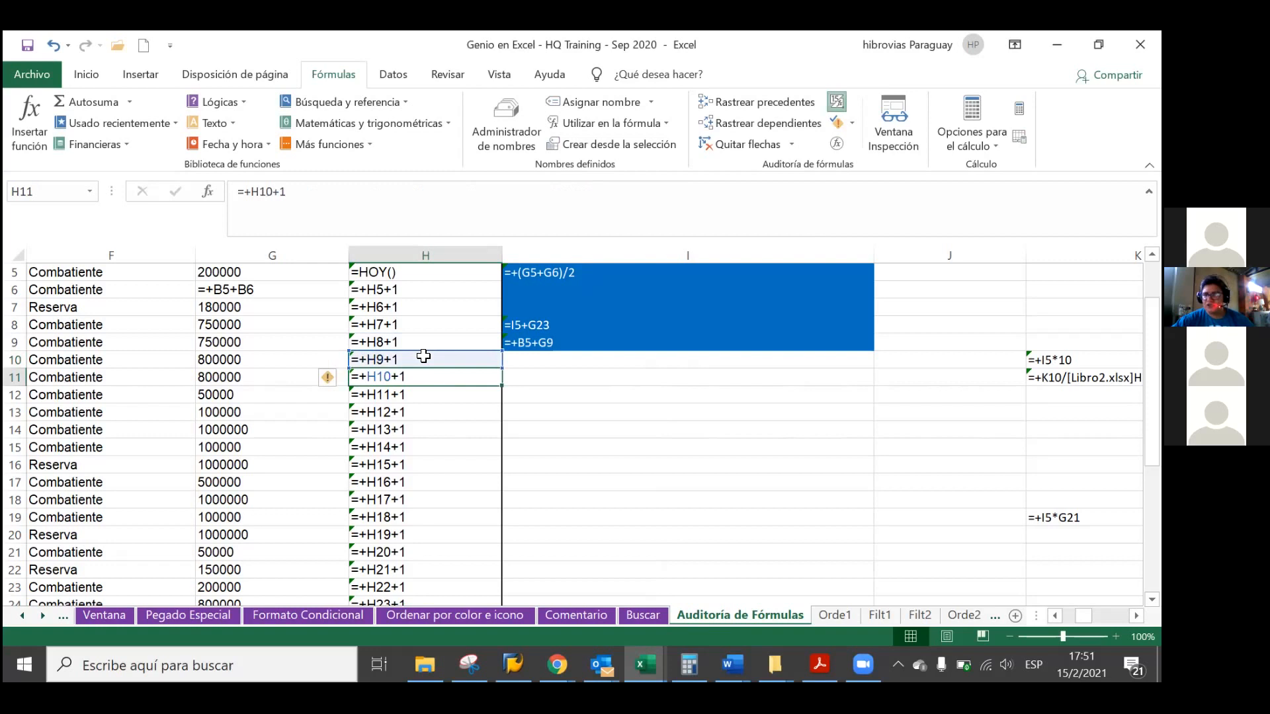
{"action": "key", "text": "Down"}
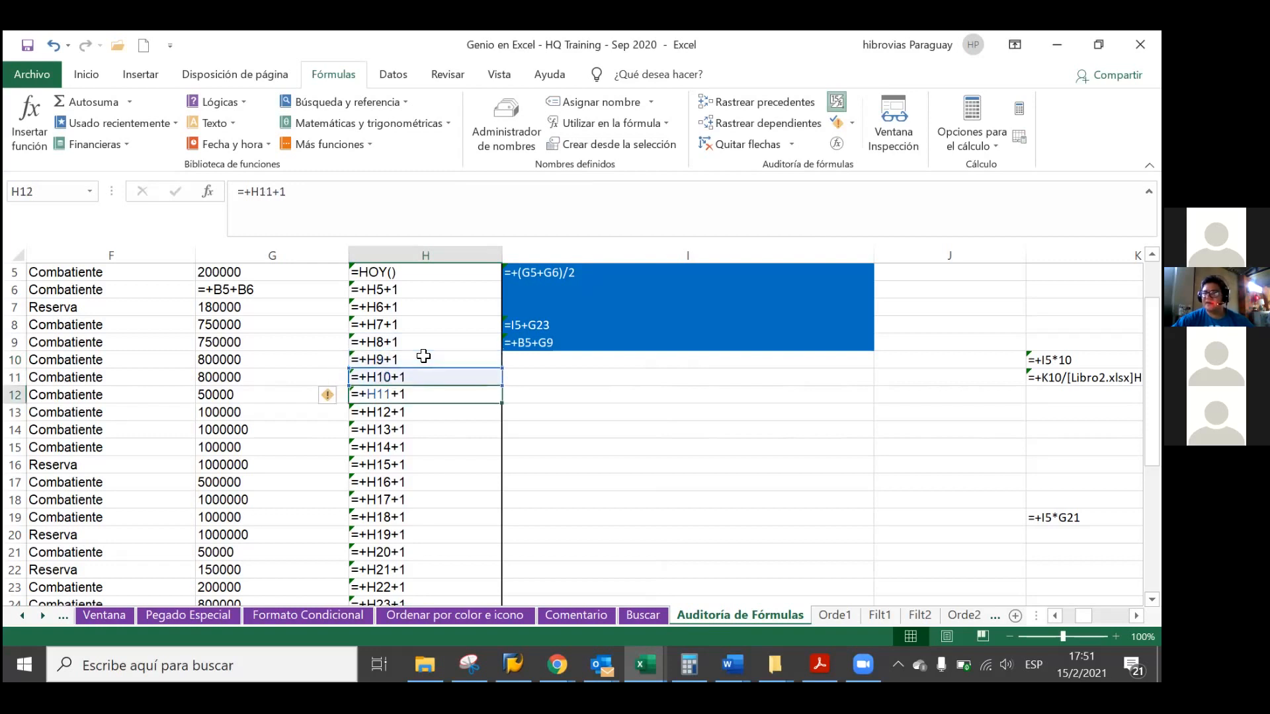
Examine the date formulas in column H from H13 through H18.
{"action": "key", "text": "Down"}
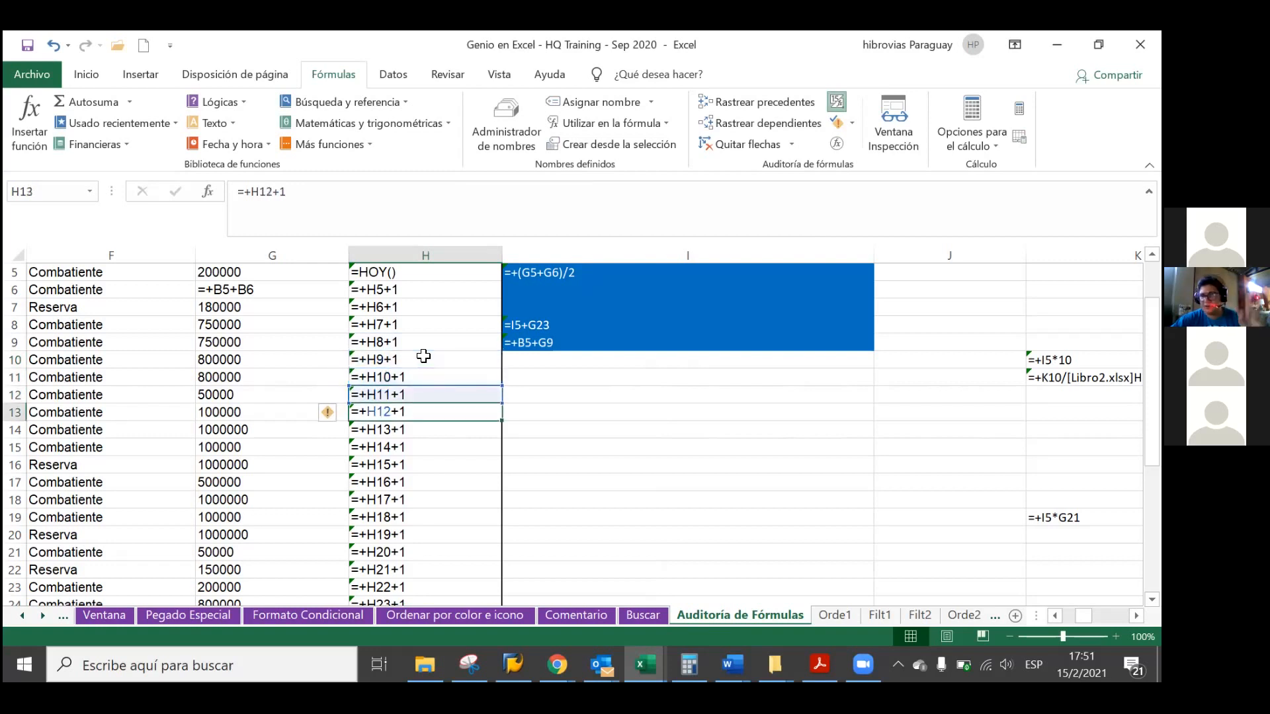
{"action": "key", "text": "Down"}
{"action": "key", "text": "Down"}
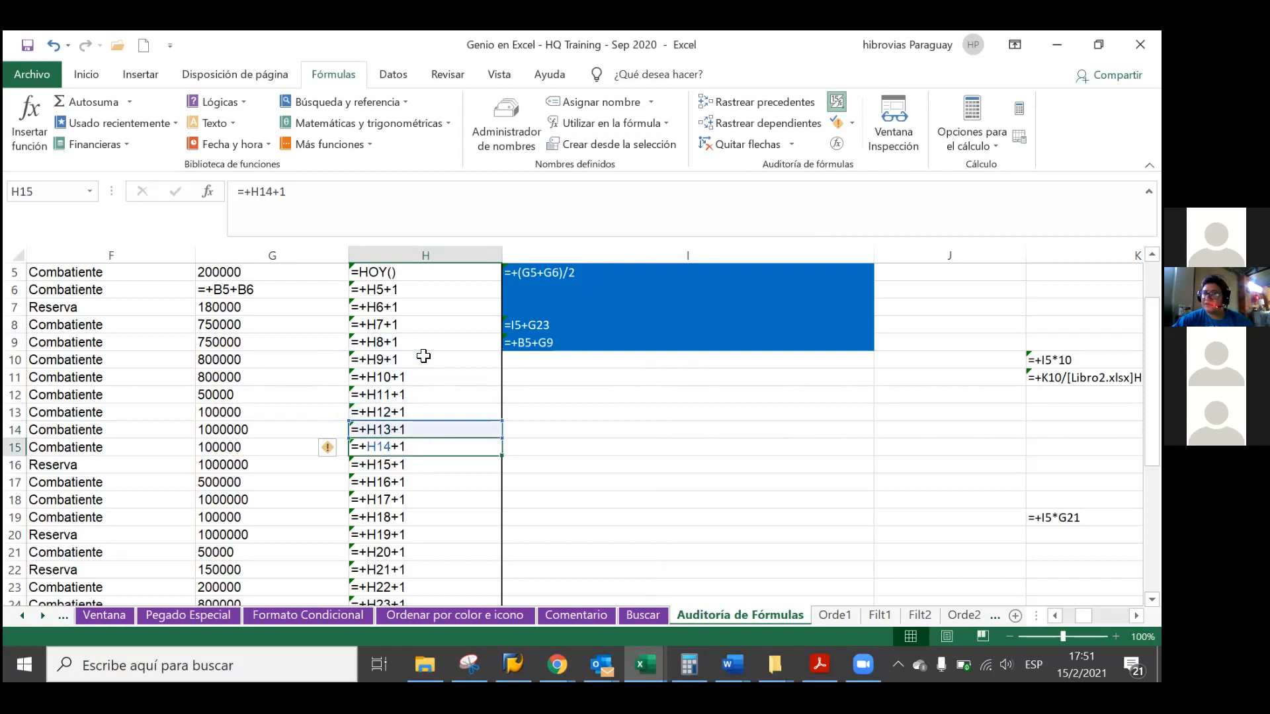
{"action": "key", "text": "Down"}
{"action": "key", "text": "Down"}
{"action": "key", "text": "Down"}
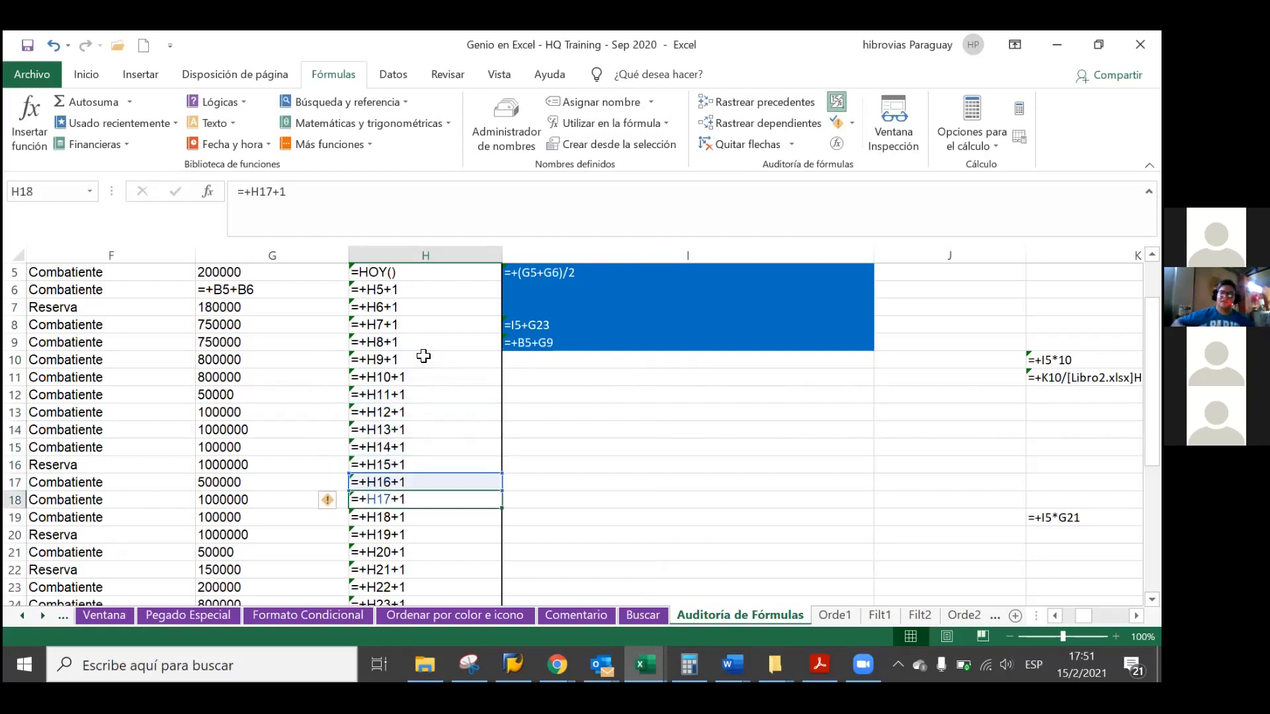
{"action": "key", "text": "Left"}
{"action": "key", "text": "Right"}
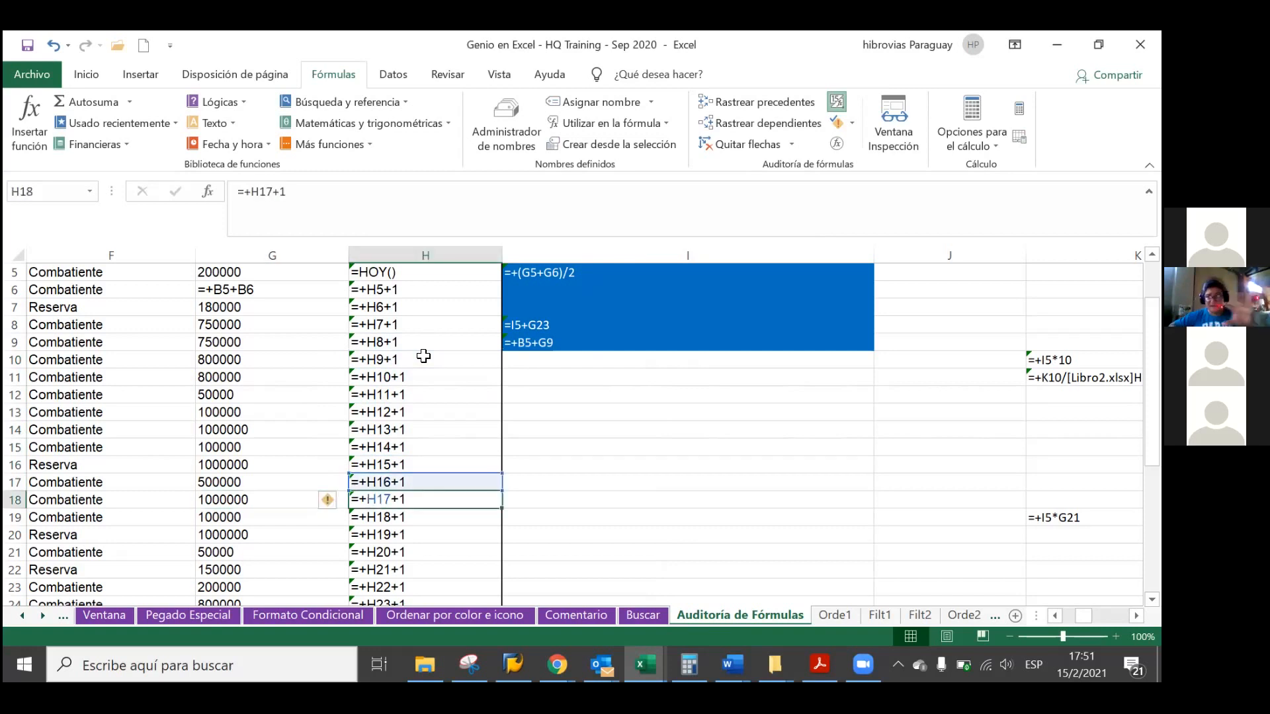
{"action": "key", "text": "Up"}
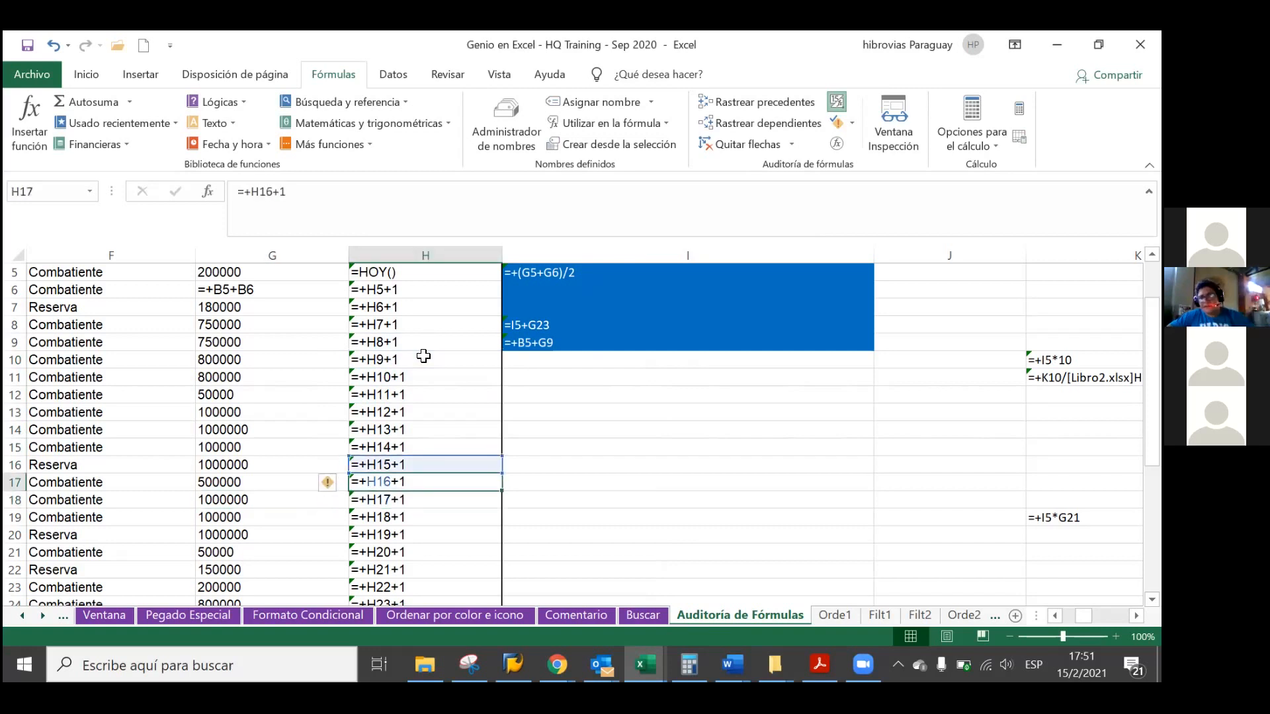
{"action": "key", "text": "Up"}
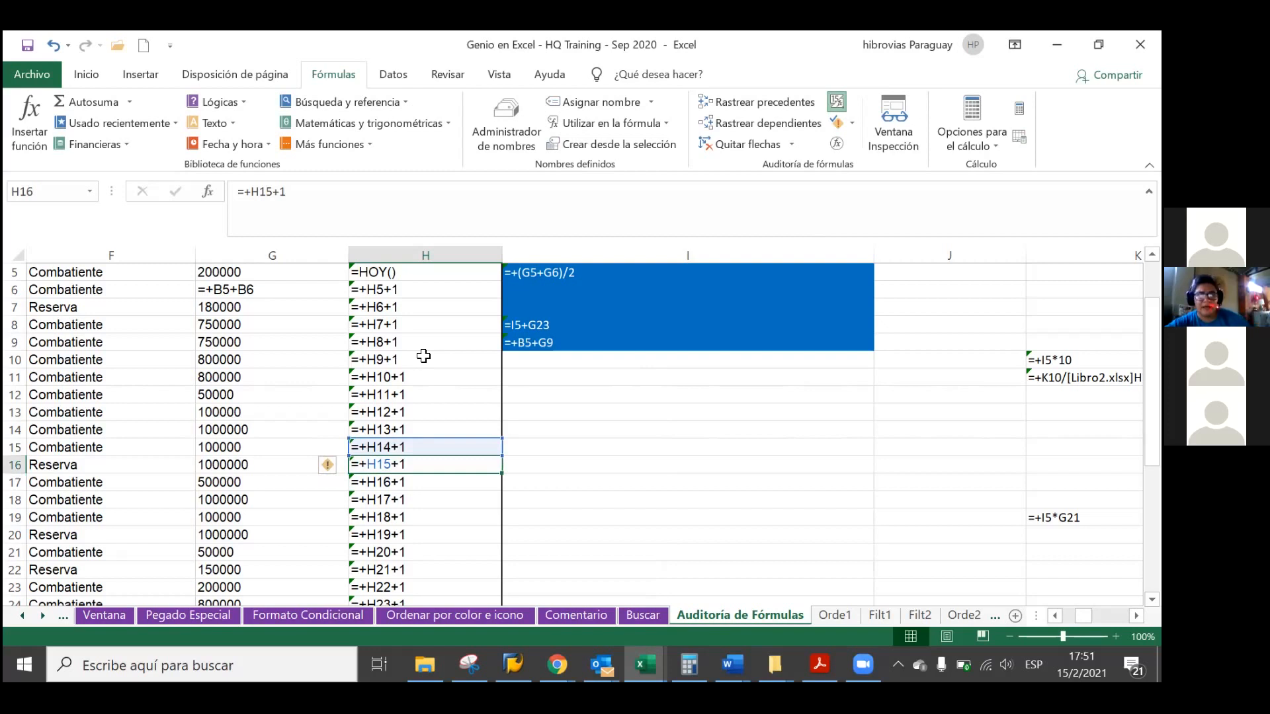
Examine the formulas in the blue block of column I, ending at I9.
{"action": "key", "text": "Right"}
{"action": "key", "text": "Up"}
{"action": "key", "text": "Up"}
{"action": "key", "text": "Up"}
{"action": "key", "text": "Up"}
{"action": "key", "text": "Up"}
{"action": "key", "text": "Up"}
{"action": "key", "text": "Up"}
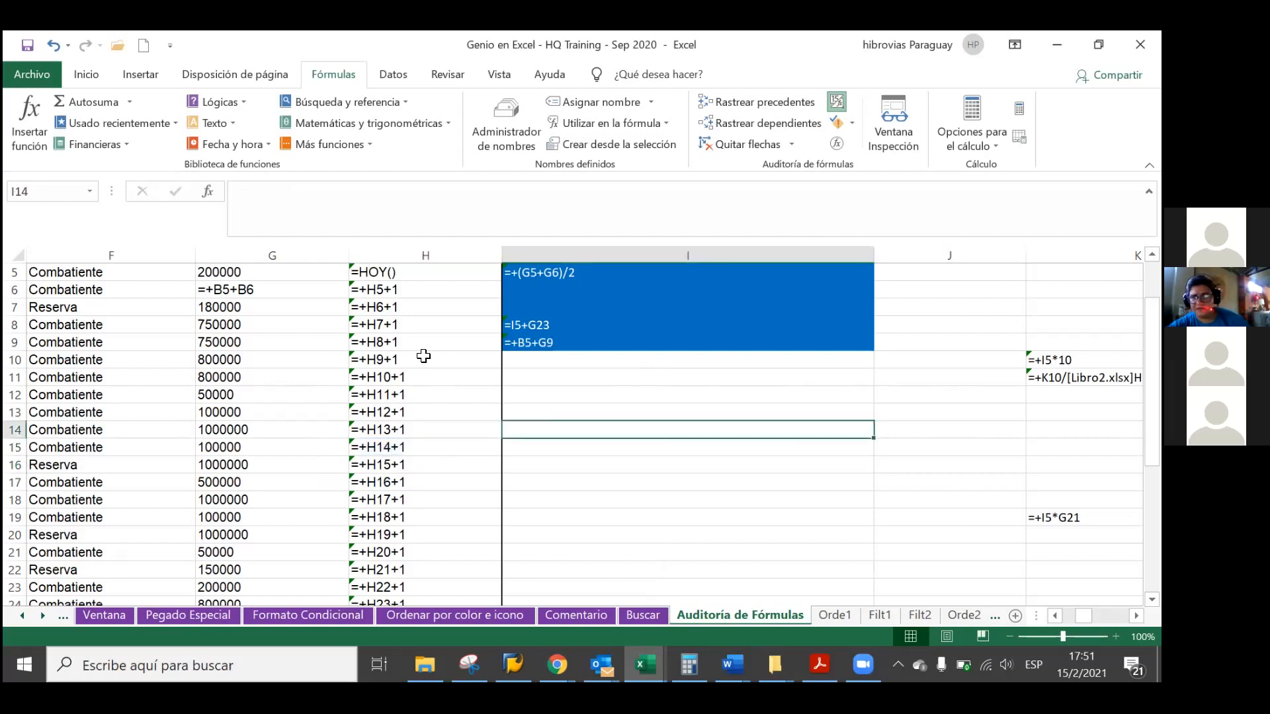
{"action": "key", "text": "Up"}
{"action": "key", "text": "Down"}
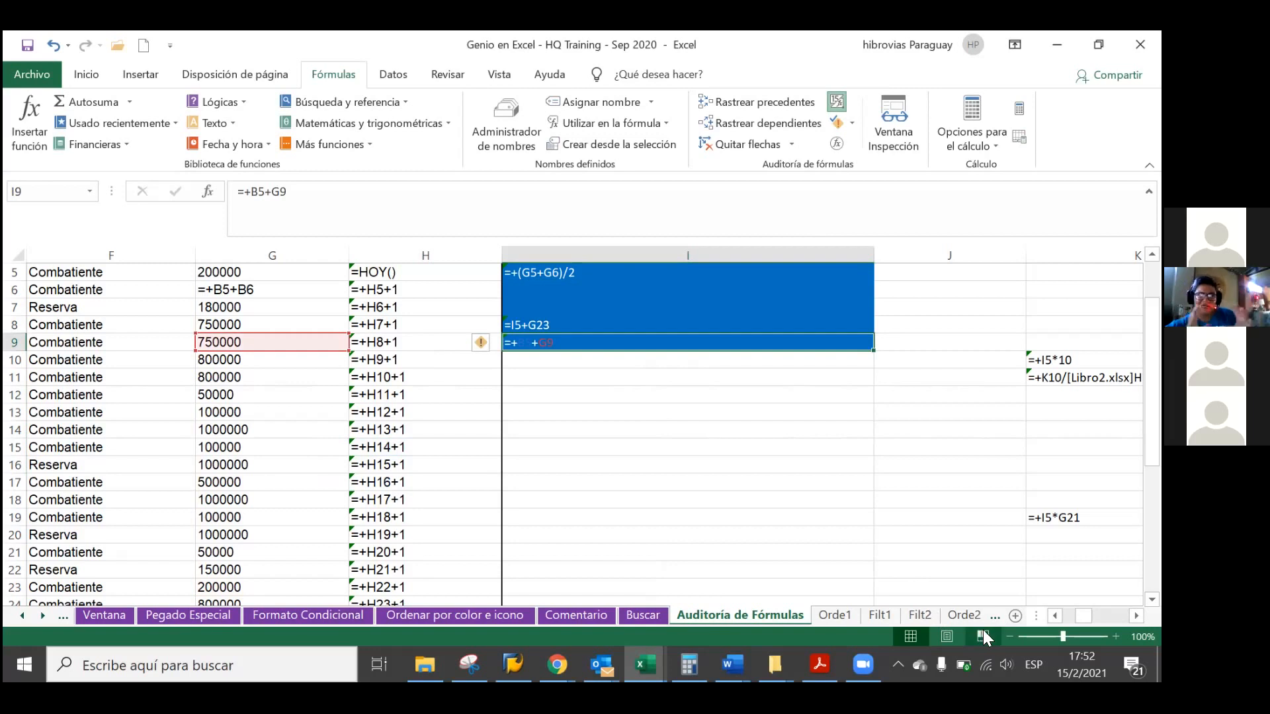
Review the displayed formulas from column A through column N with the sheet at 70% zoom.
{"action": "left_click", "coordinate": [1007, 638]}
{"action": "left_click", "coordinate": [1006, 639]}
{"action": "left_click", "coordinate": [1006, 639]}
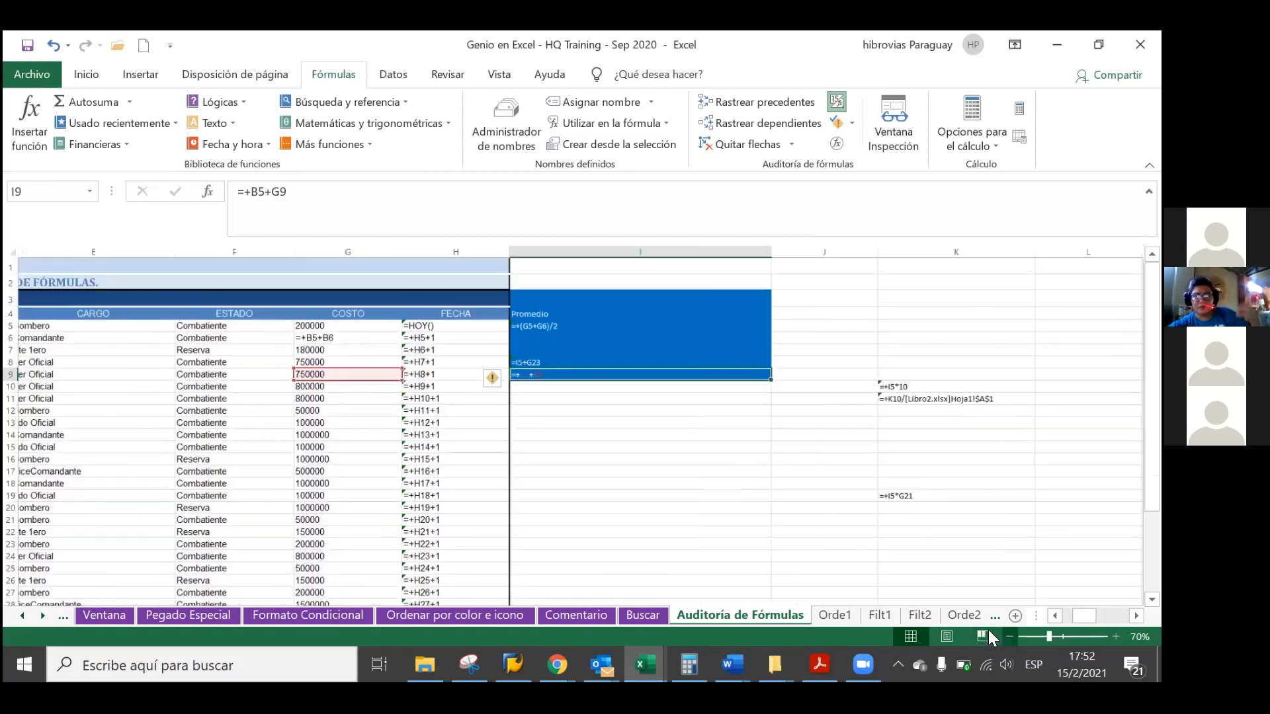
{"action": "left_click_drag", "start_coordinate": [1084, 616], "coordinate": [1073, 616]}
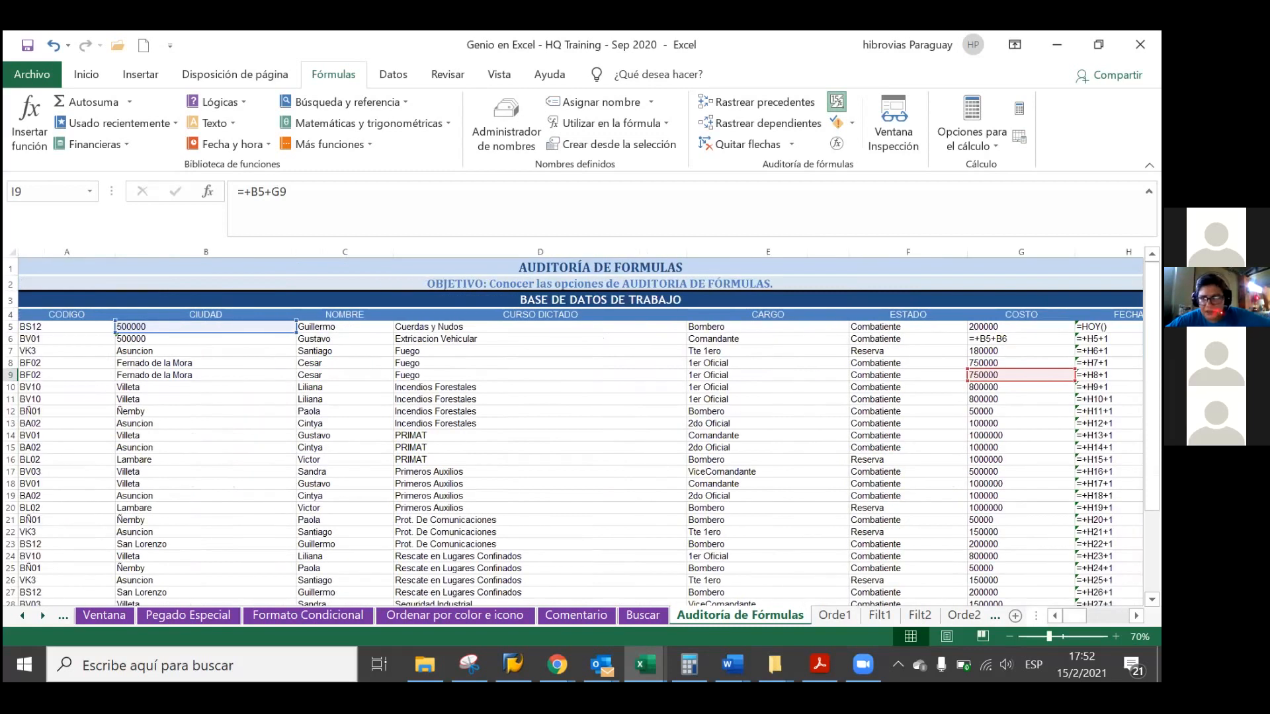
{"action": "left_click", "coordinate": [1110, 616]}
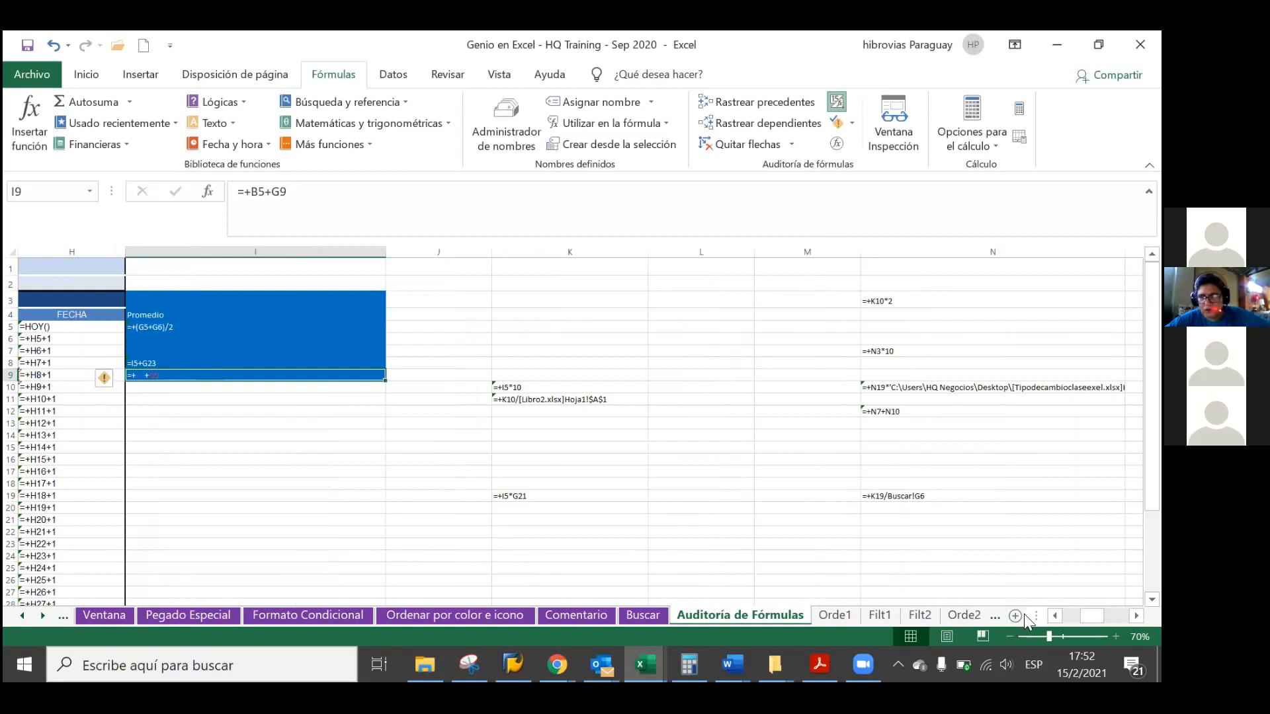
{"action": "left_click", "coordinate": [1054, 616]}
{"action": "left_click", "coordinate": [1055, 615]}
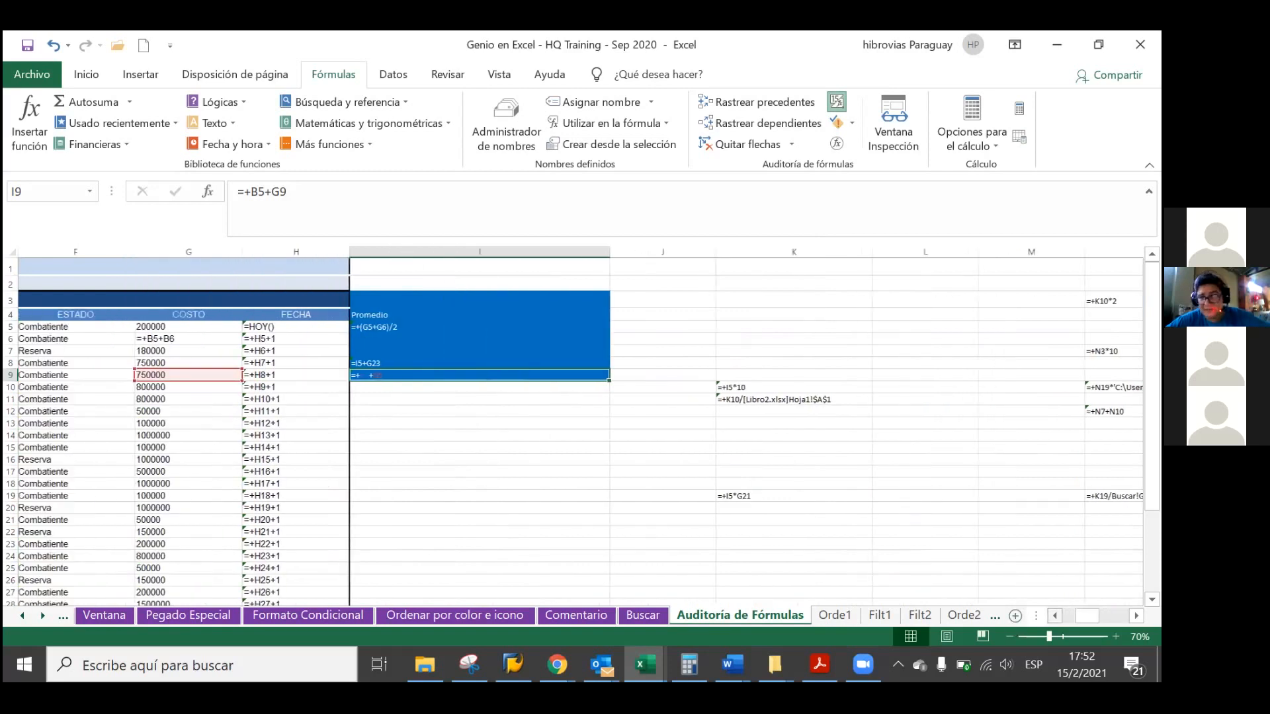
{"action": "left_click", "coordinate": [1055, 615]}
{"action": "left_click", "coordinate": [1054, 615]}
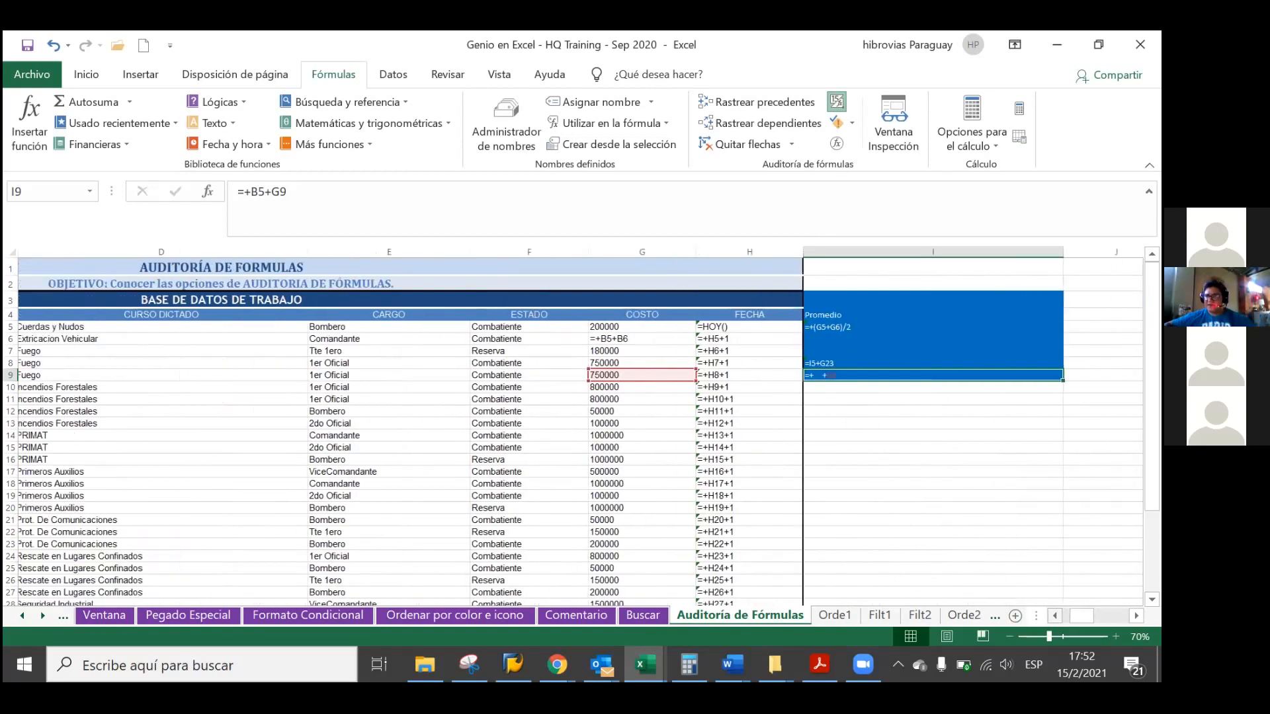
Check the formulas in I8 and H5, and switch the sheet back to showing values instead of formulas.
{"action": "left_click", "coordinate": [948, 364]}
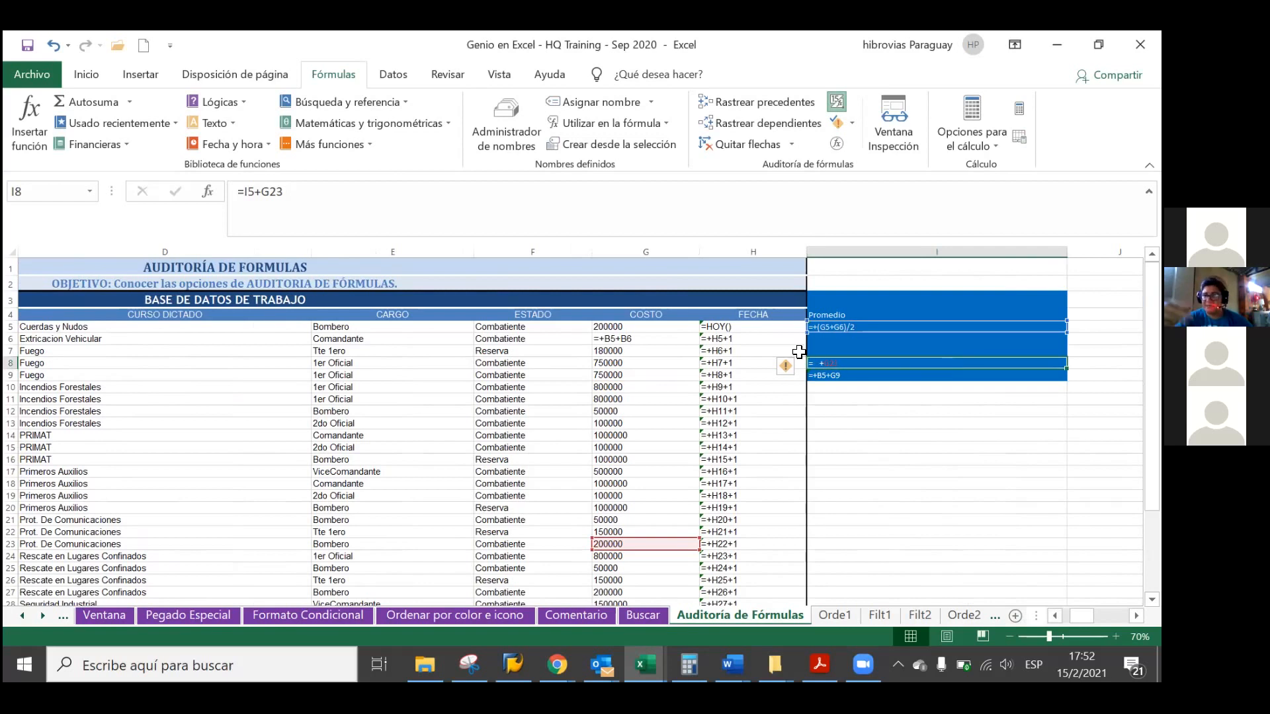
{"action": "left_click", "coordinate": [752, 325]}
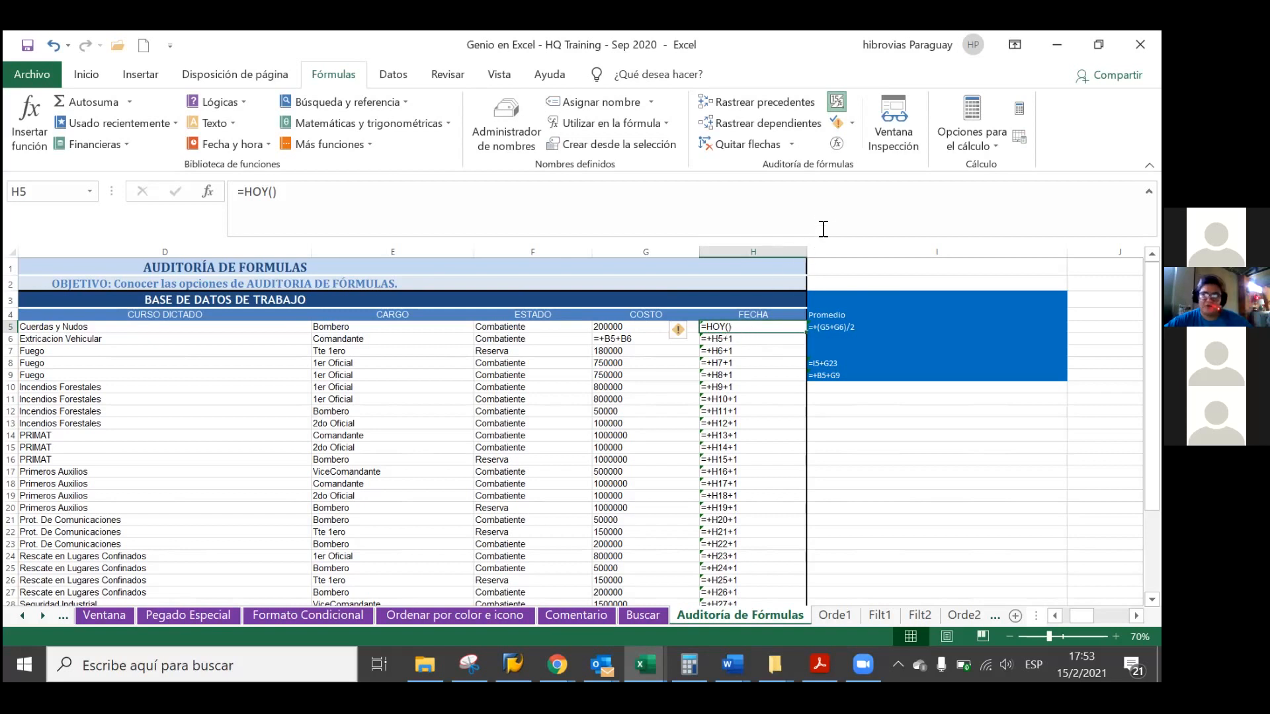
{"action": "left_click", "coordinate": [837, 104]}
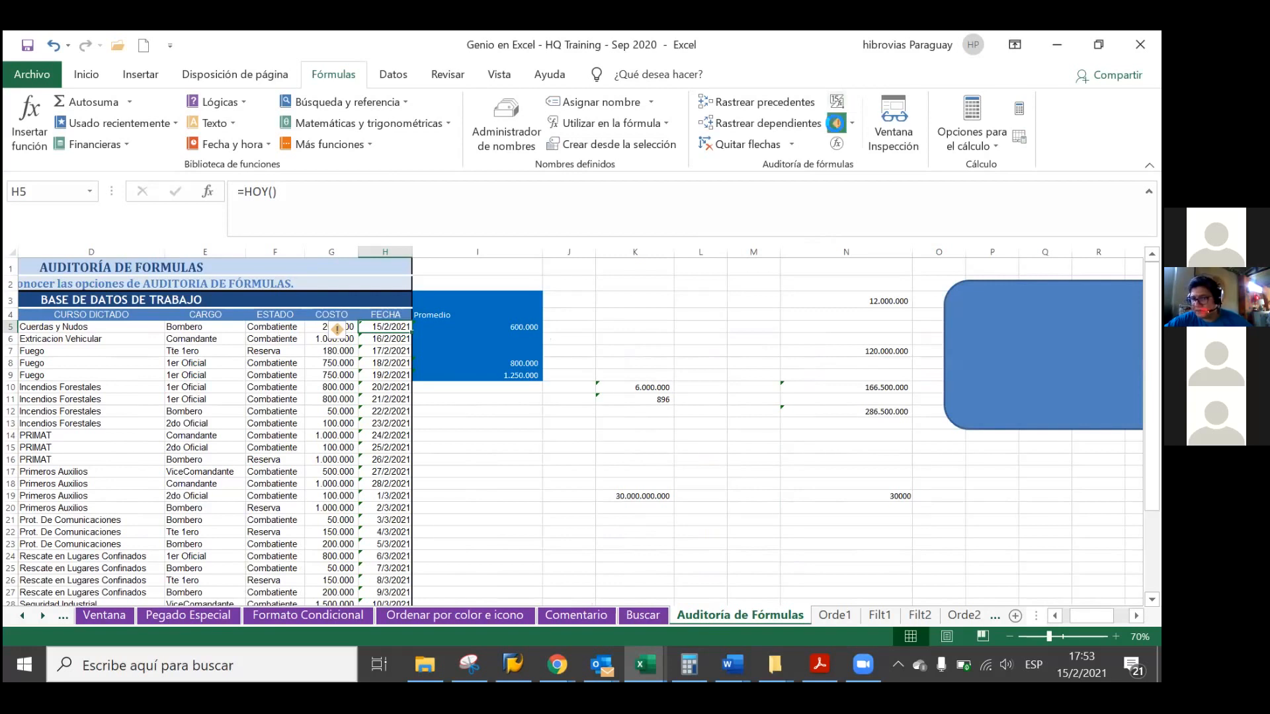
Run error checking from H5 and lock that unprotected formula cell.
{"action": "left_click", "coordinate": [836, 122]}
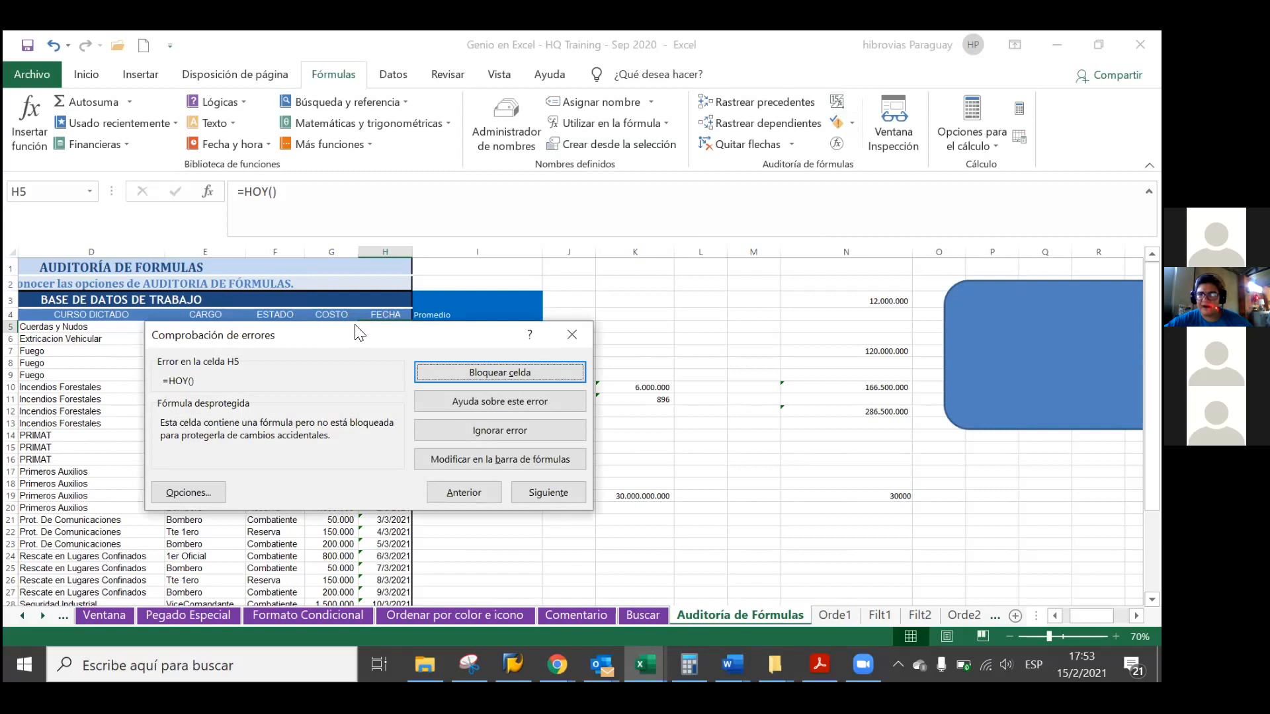
{"action": "left_click_drag", "start_coordinate": [358, 333], "coordinate": [644, 355]}
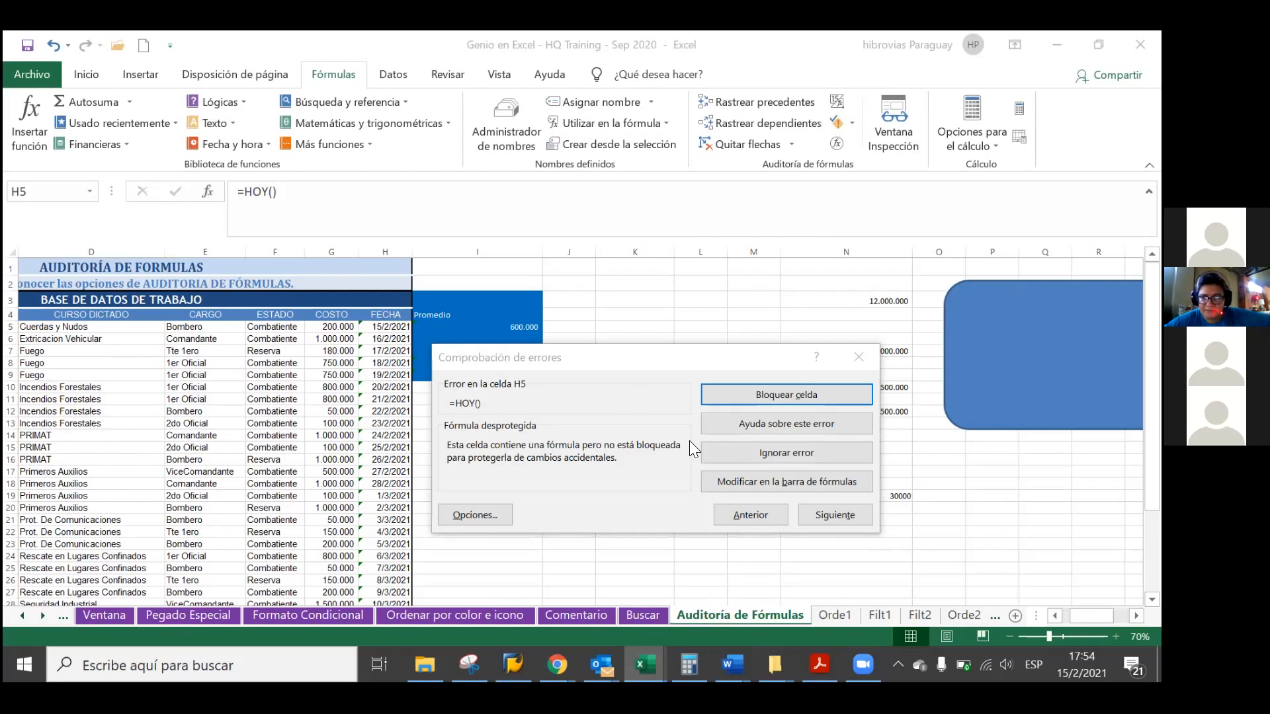
{"action": "left_click", "coordinate": [813, 391]}
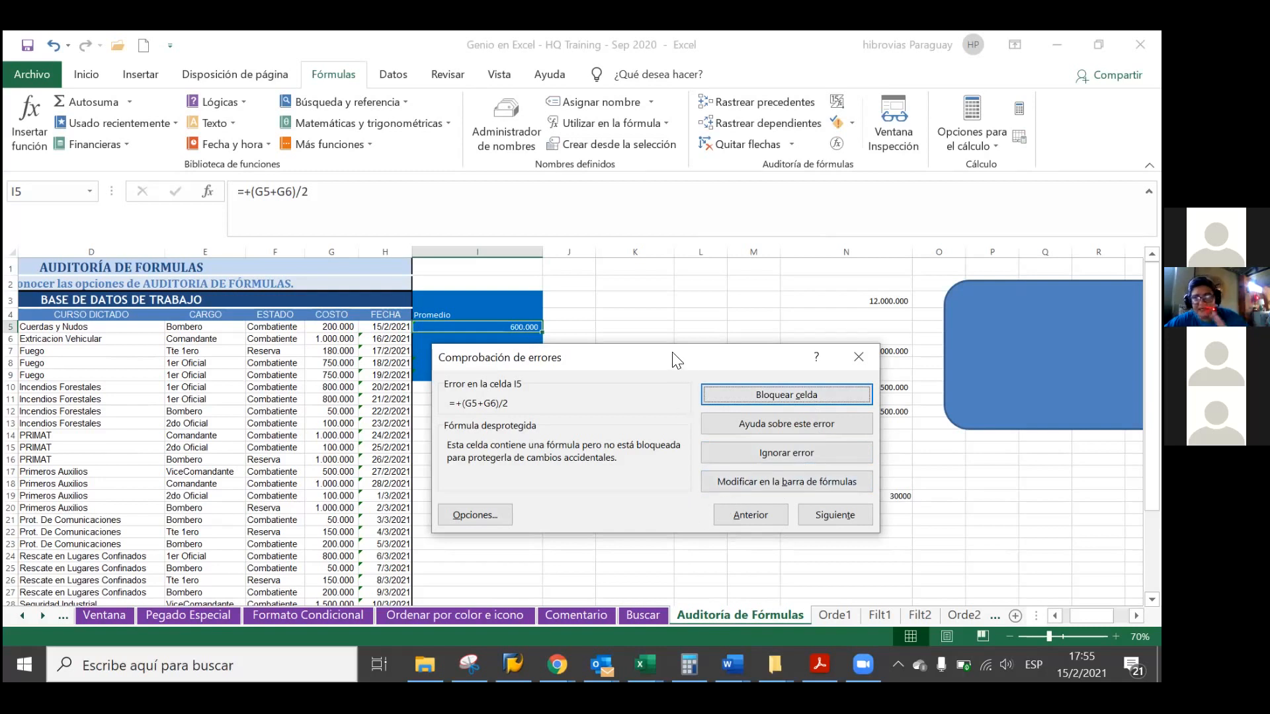
Lock formula cell I5 in the error check and convert the text in B6 to a number.
{"action": "left_click_drag", "start_coordinate": [675, 360], "coordinate": [678, 406]}
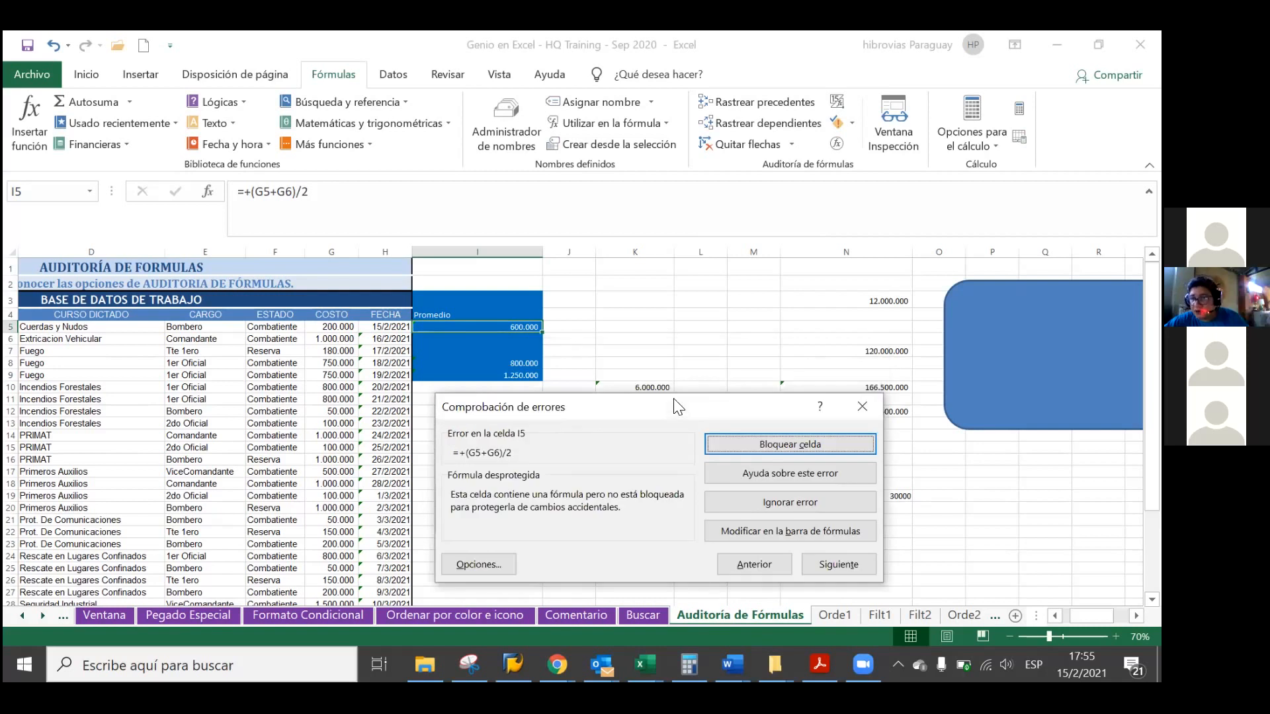
{"action": "left_click", "coordinate": [731, 439]}
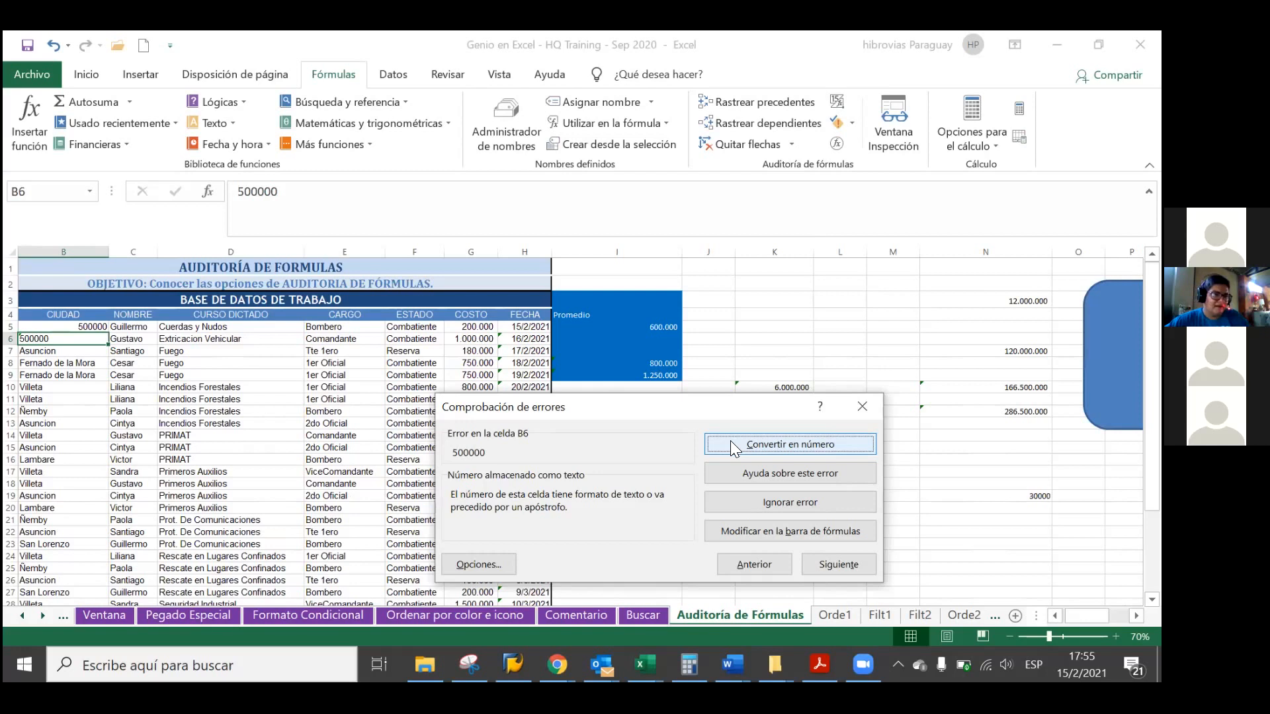
{"action": "left_click", "coordinate": [731, 444]}
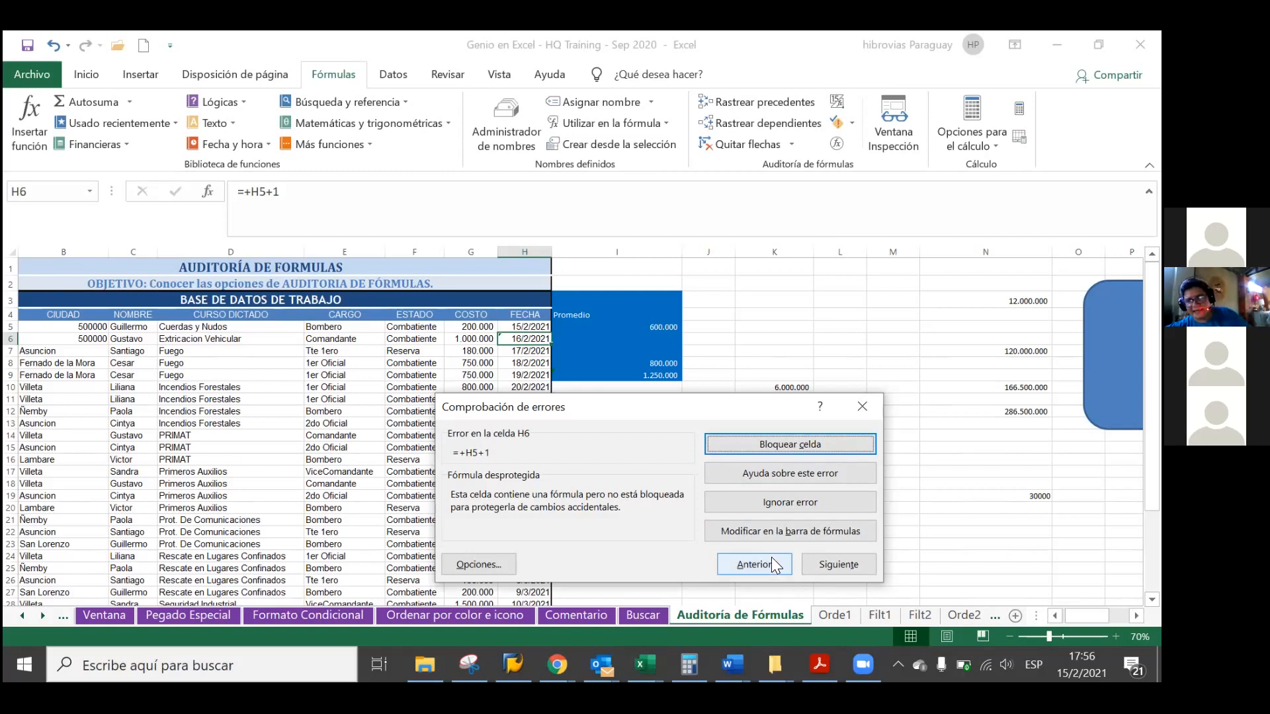
Turn off background error checking in the formula options and resume the error check at H6.
{"action": "left_click", "coordinate": [487, 562]}
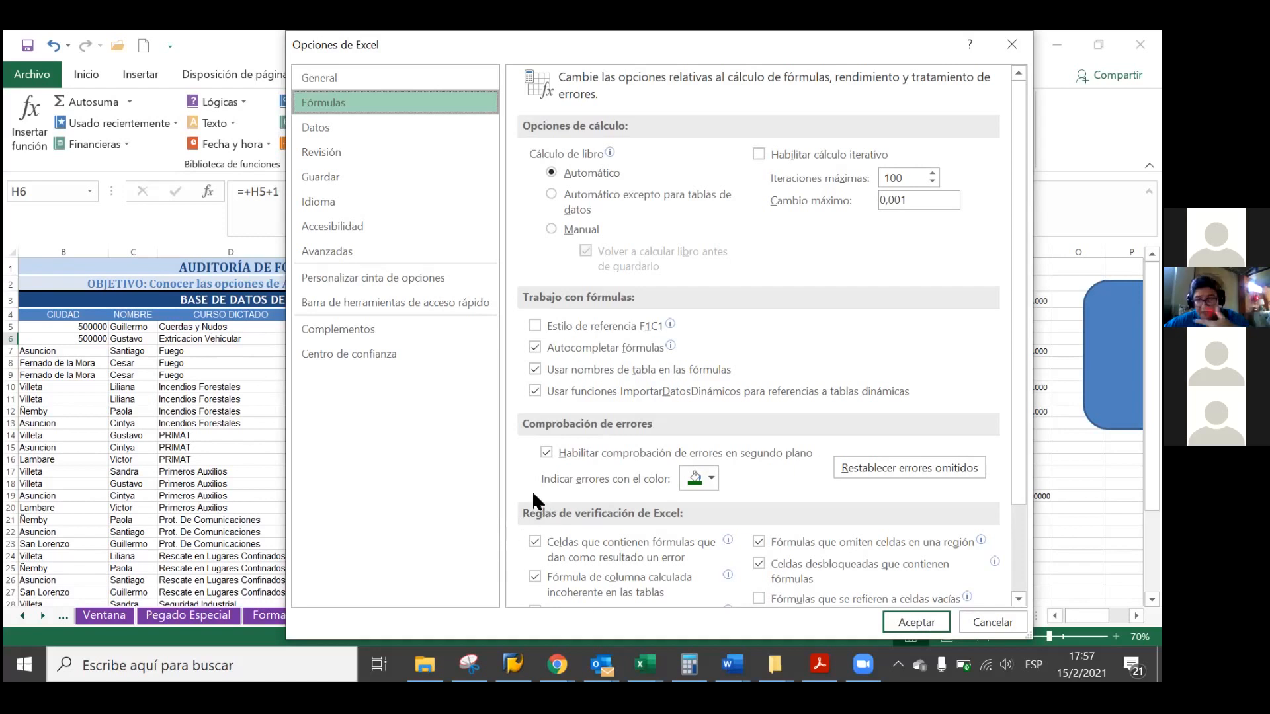
{"action": "left_click", "coordinate": [547, 449]}
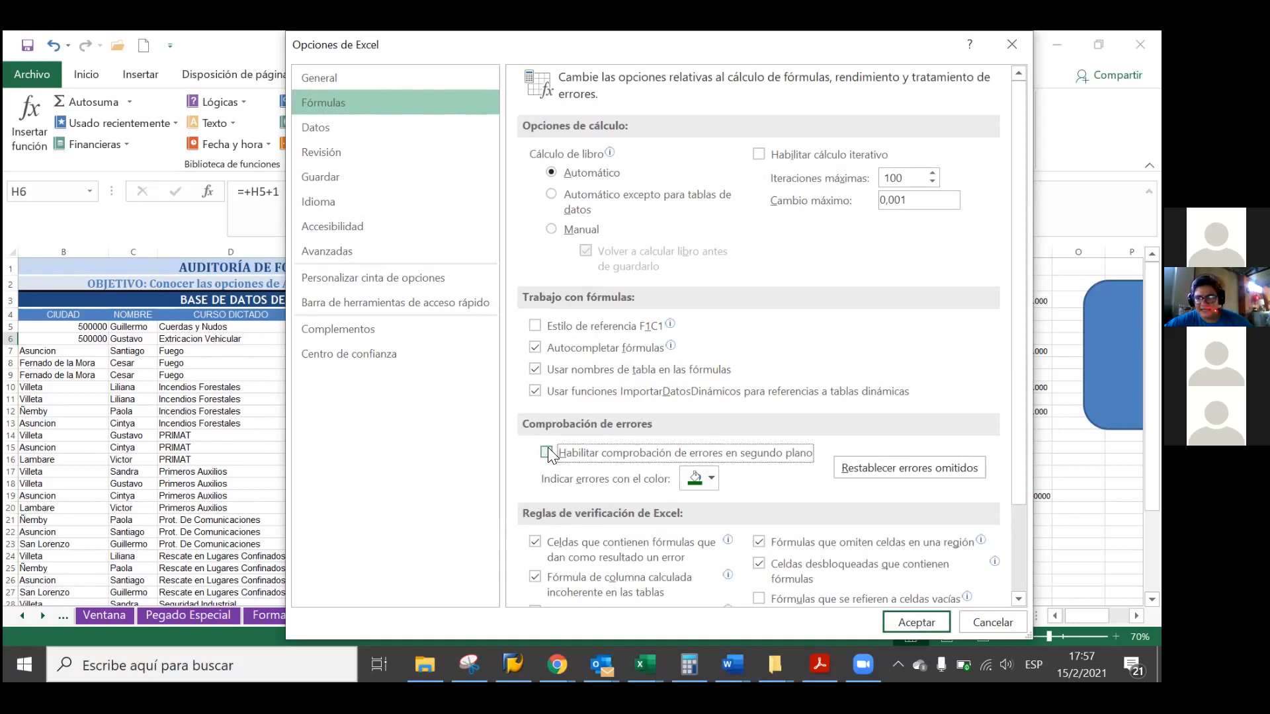
{"action": "left_click", "coordinate": [899, 612]}
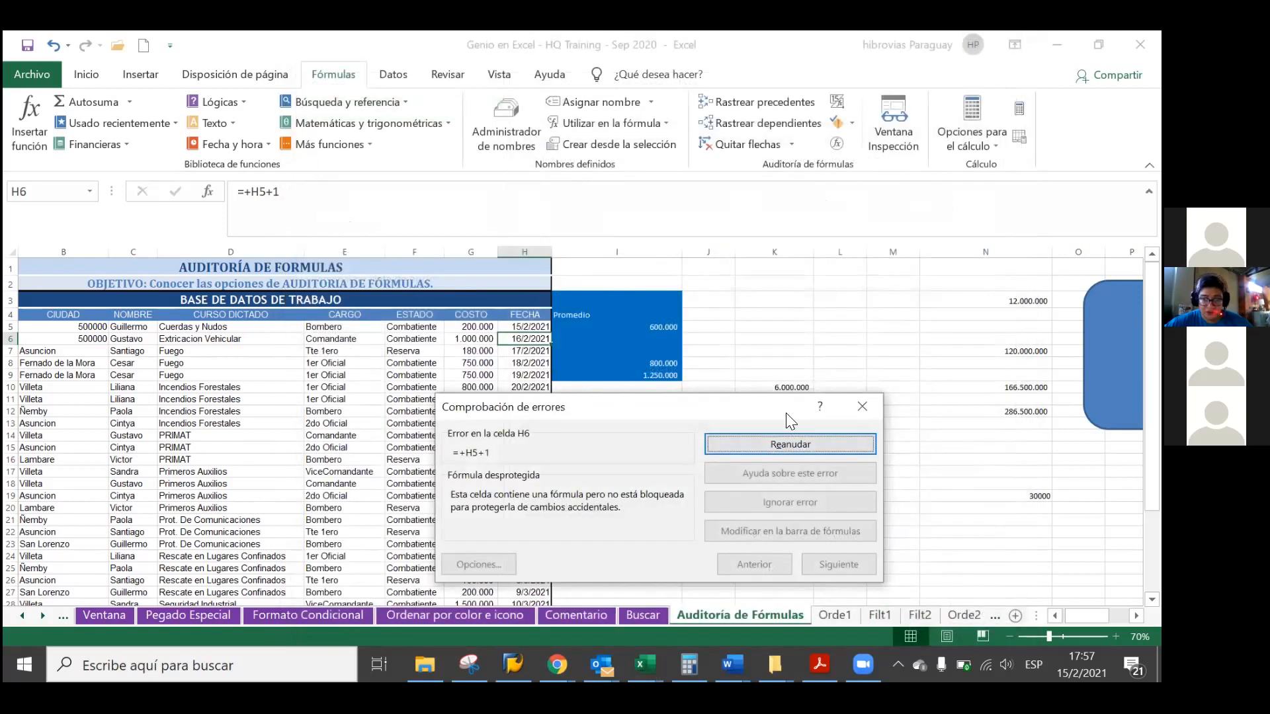
{"action": "left_click", "coordinate": [787, 443]}
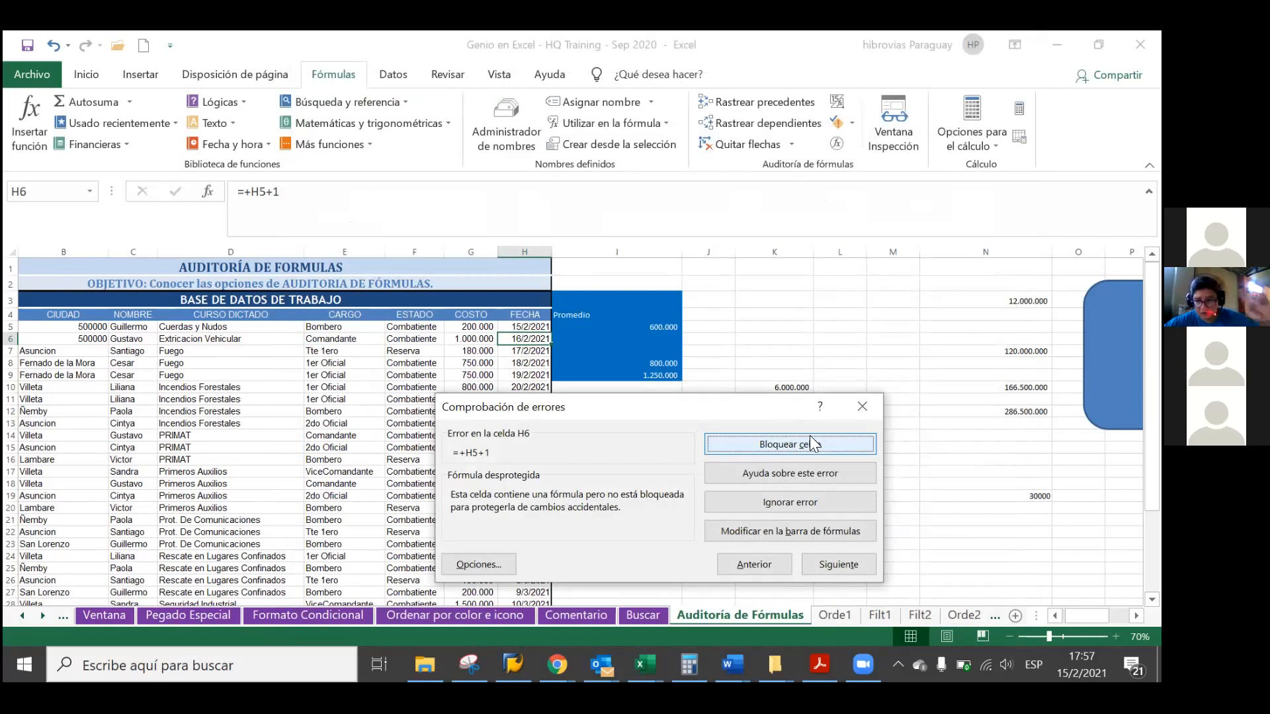
Re-enable background error checking, set the error indicator colour to light yellow, and resume the error check.
{"action": "left_click", "coordinate": [497, 563]}
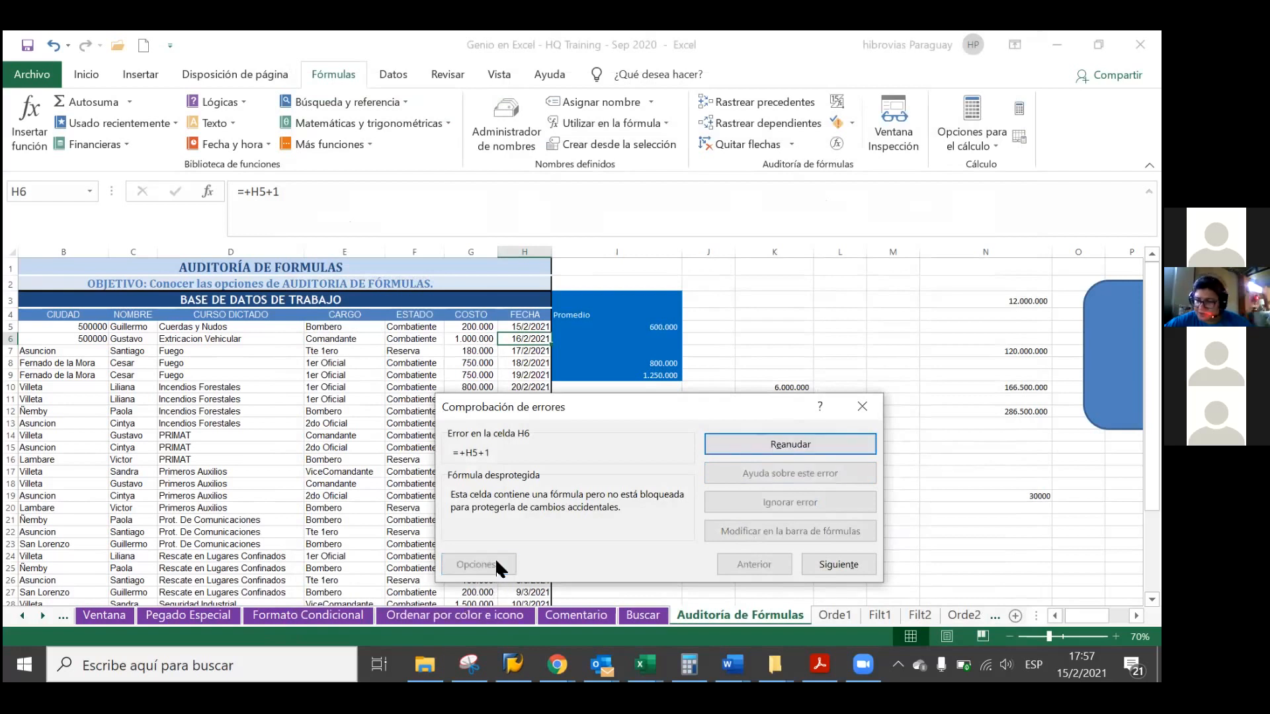
{"action": "left_click", "coordinate": [543, 452]}
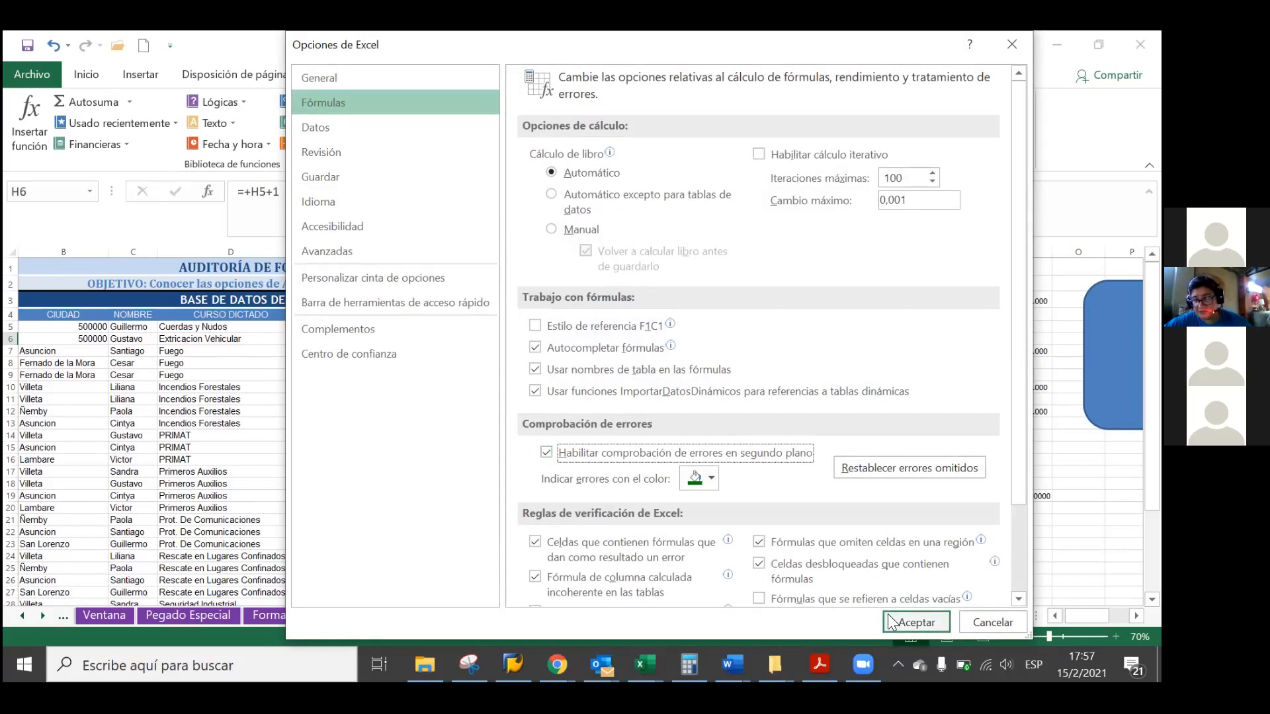
{"action": "left_click", "coordinate": [711, 483]}
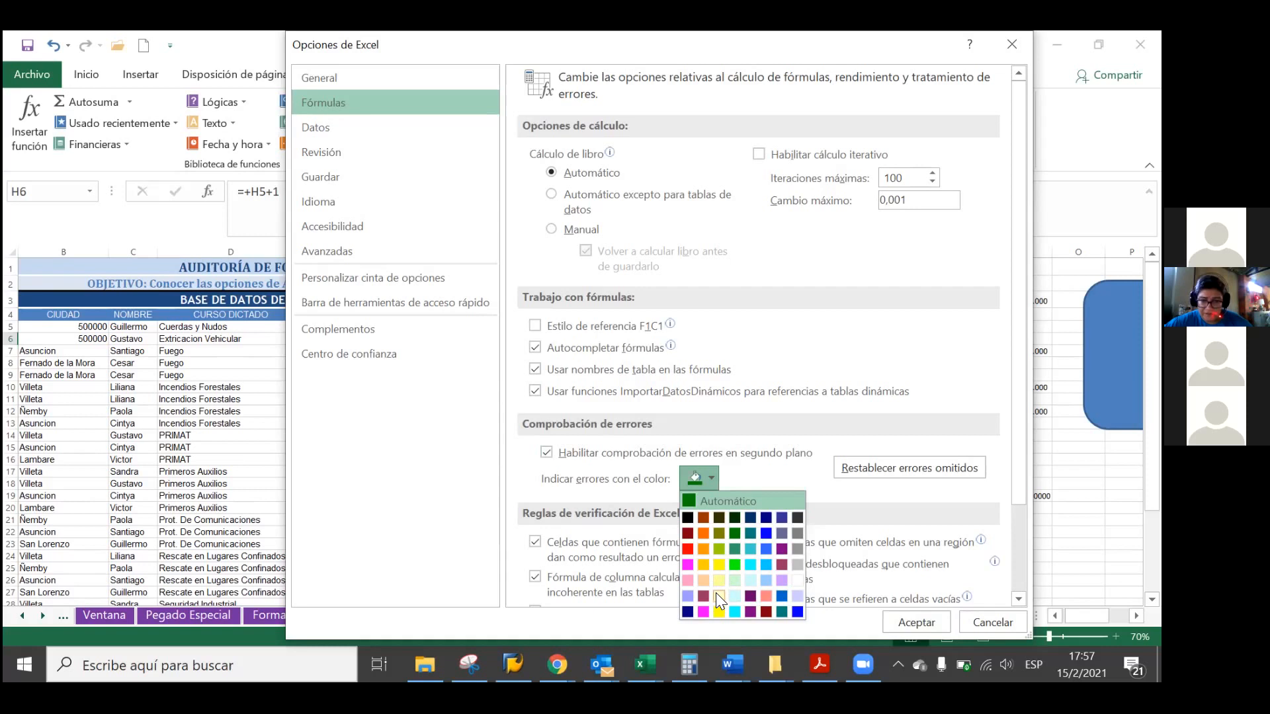
{"action": "left_click", "coordinate": [716, 593]}
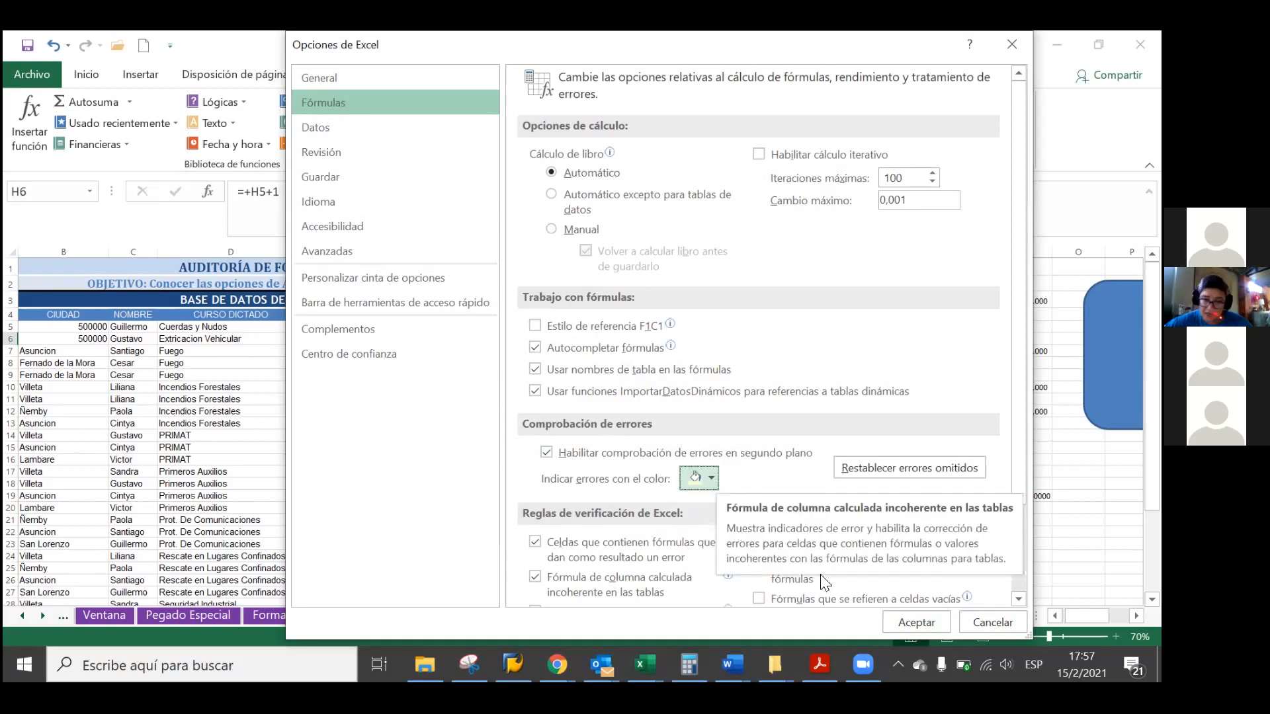
{"action": "left_click", "coordinate": [907, 618]}
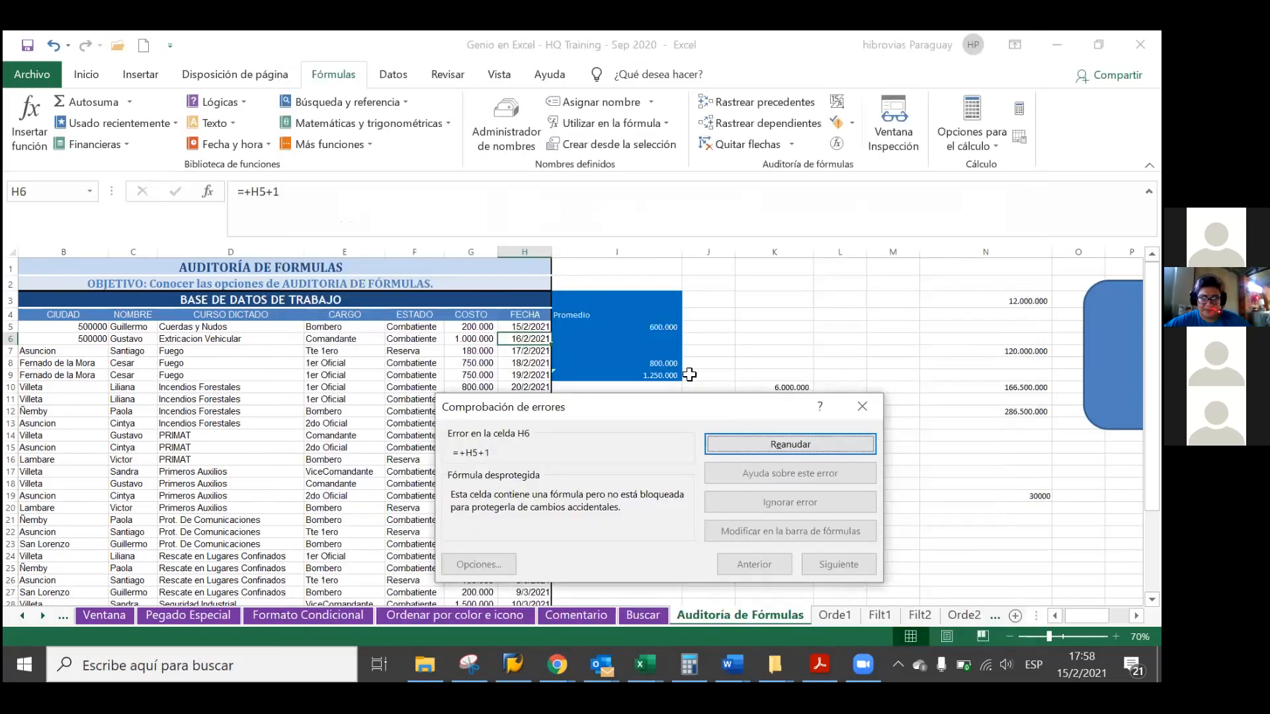
{"action": "left_click", "coordinate": [716, 436]}
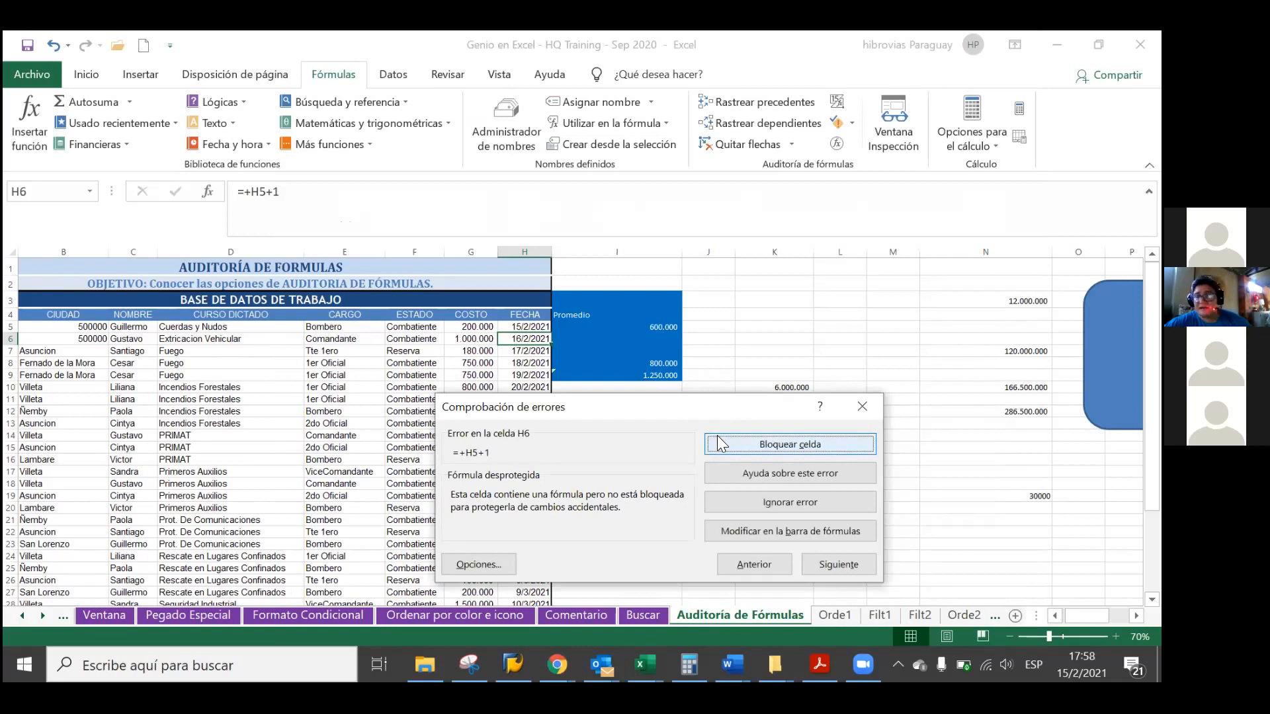
Close the error check and inspect the error indicators at cells H9 and I8.
{"action": "left_click", "coordinate": [852, 404]}
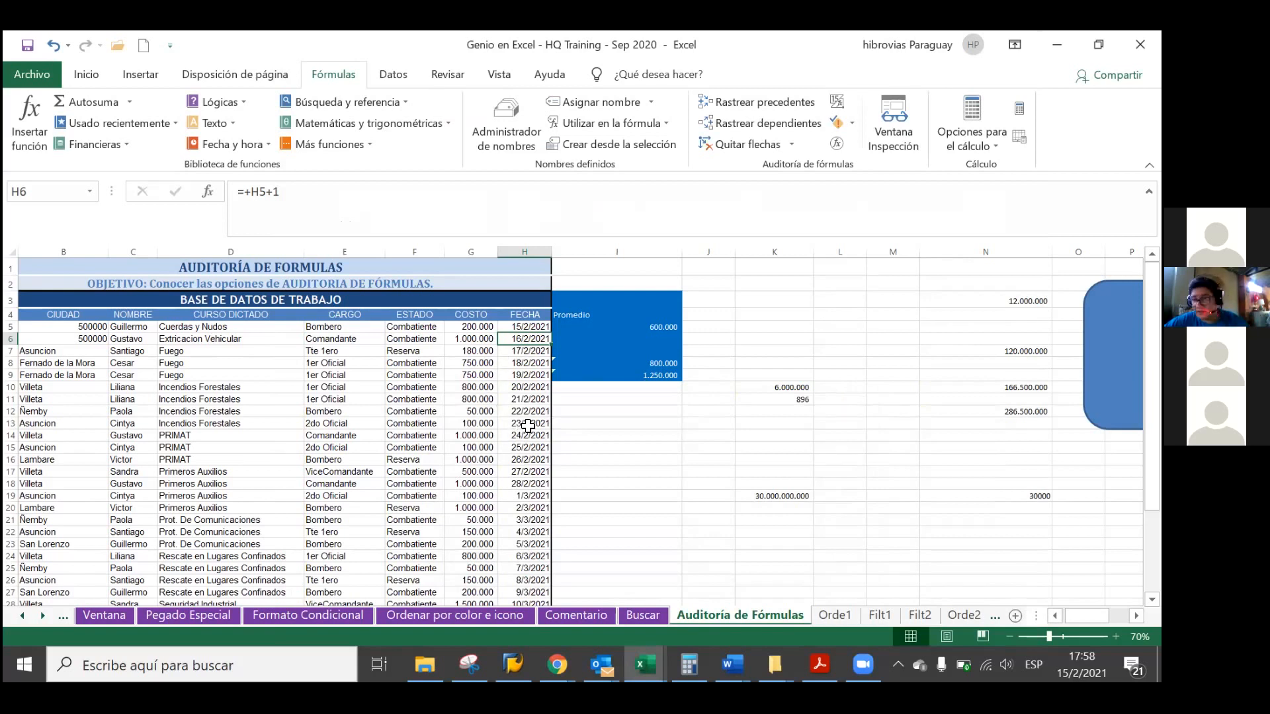
{"action": "left_click", "coordinate": [549, 373]}
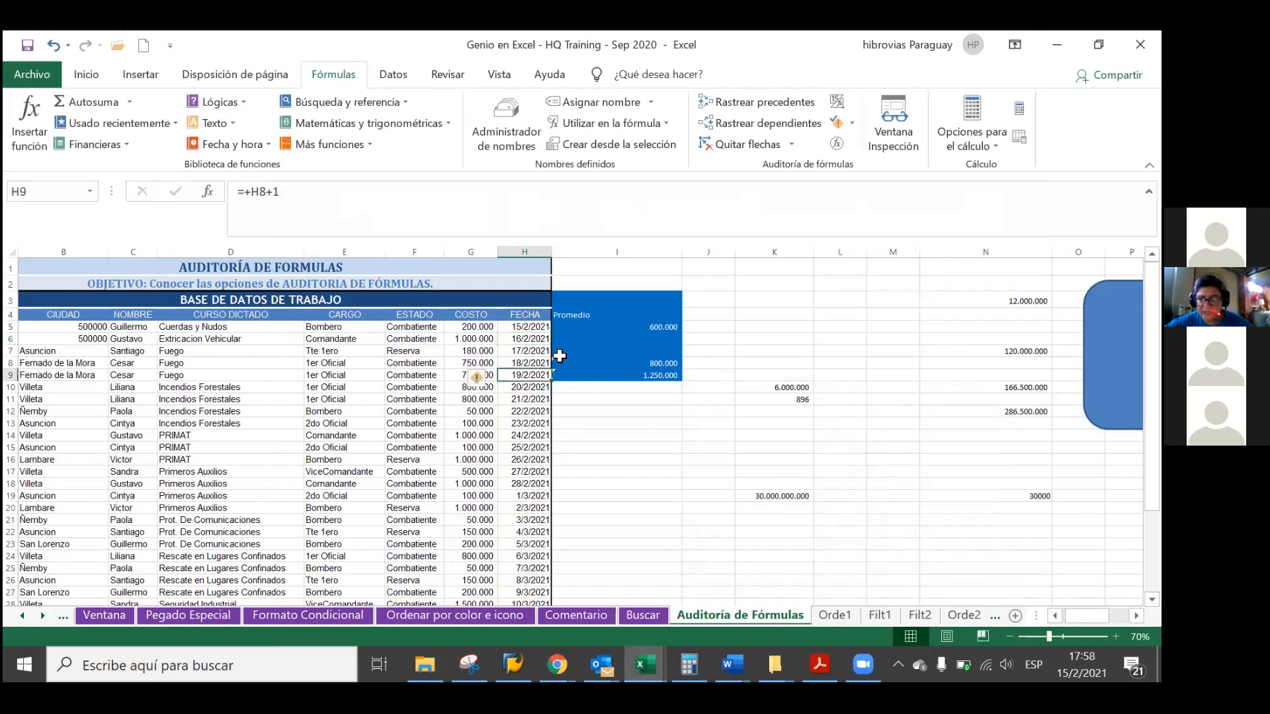
{"action": "left_click", "coordinate": [554, 362]}
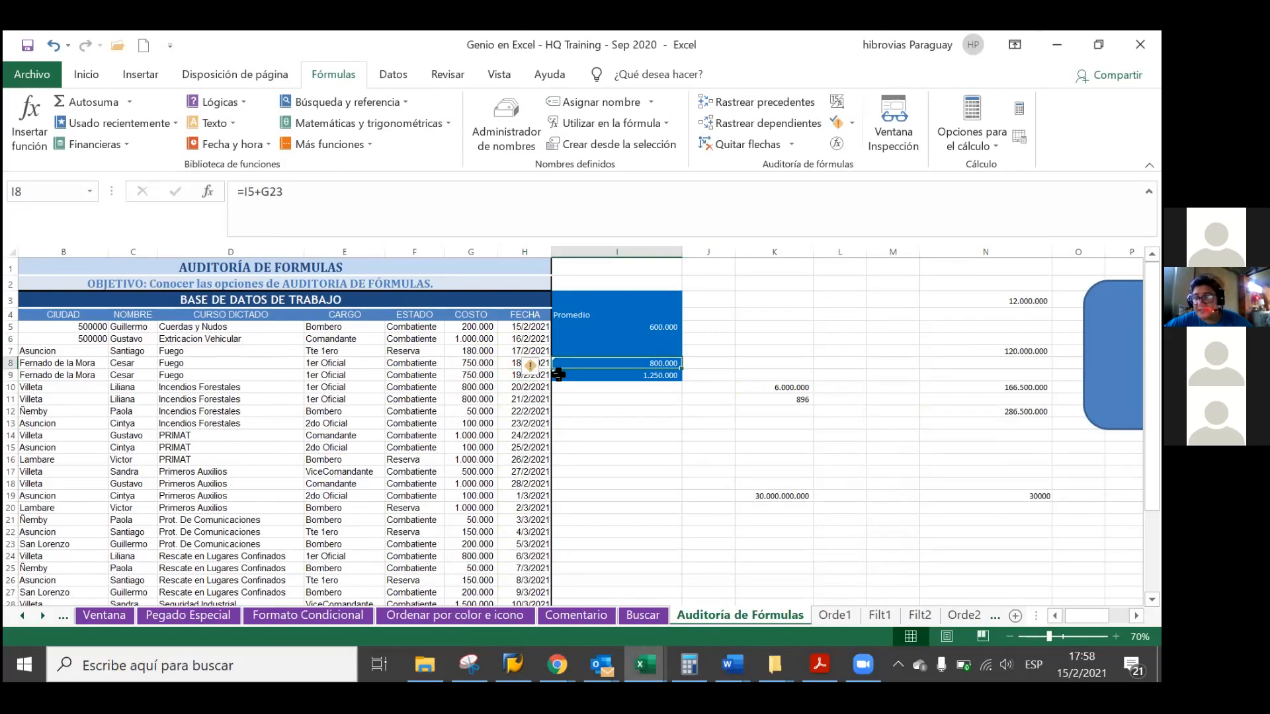
View the error options offered for cell I8, and briefly run the formula error check before closing it.
{"action": "mouse_move", "coordinate": [532, 365]}
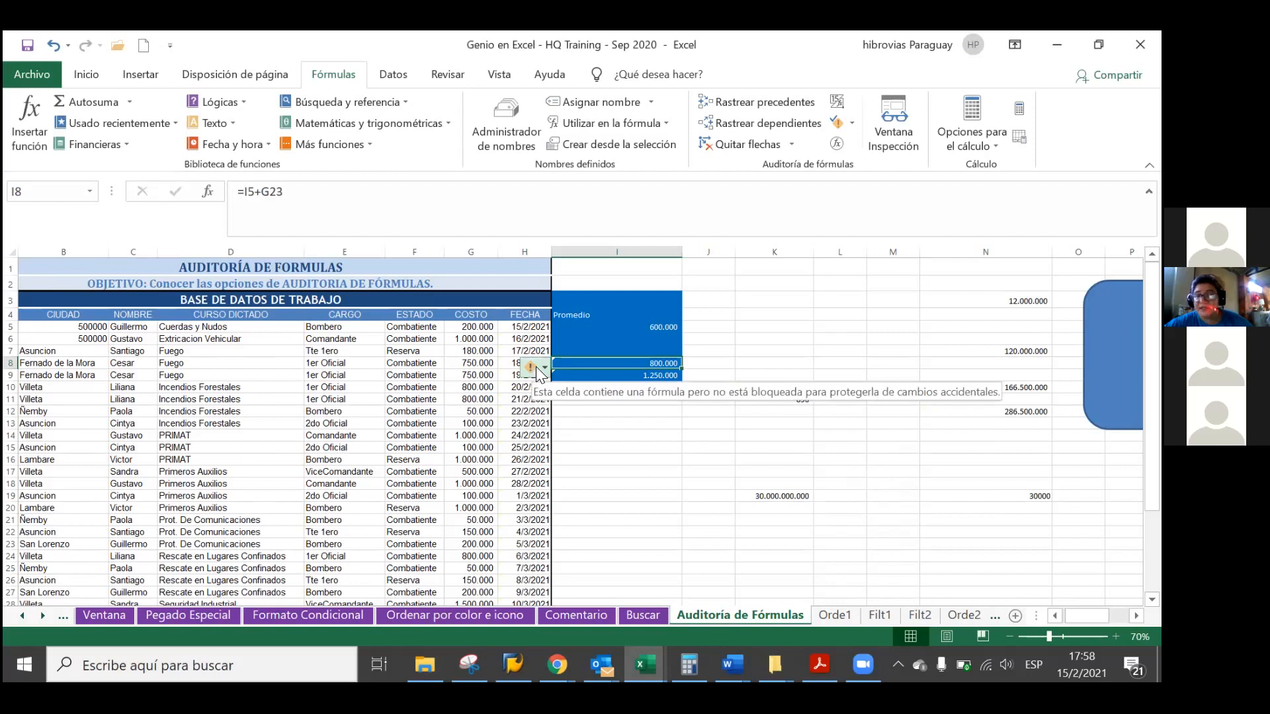
{"action": "left_click", "coordinate": [543, 370]}
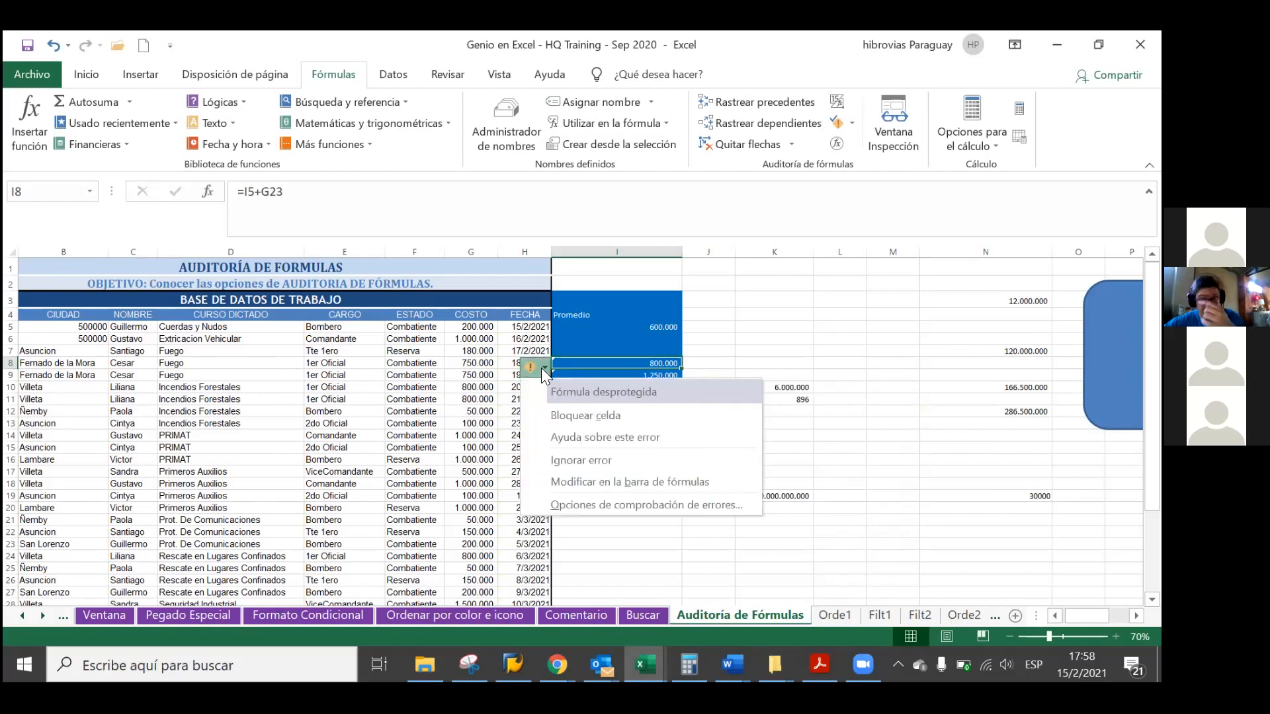
{"action": "left_click", "coordinate": [695, 339]}
{"action": "left_click", "coordinate": [835, 129]}
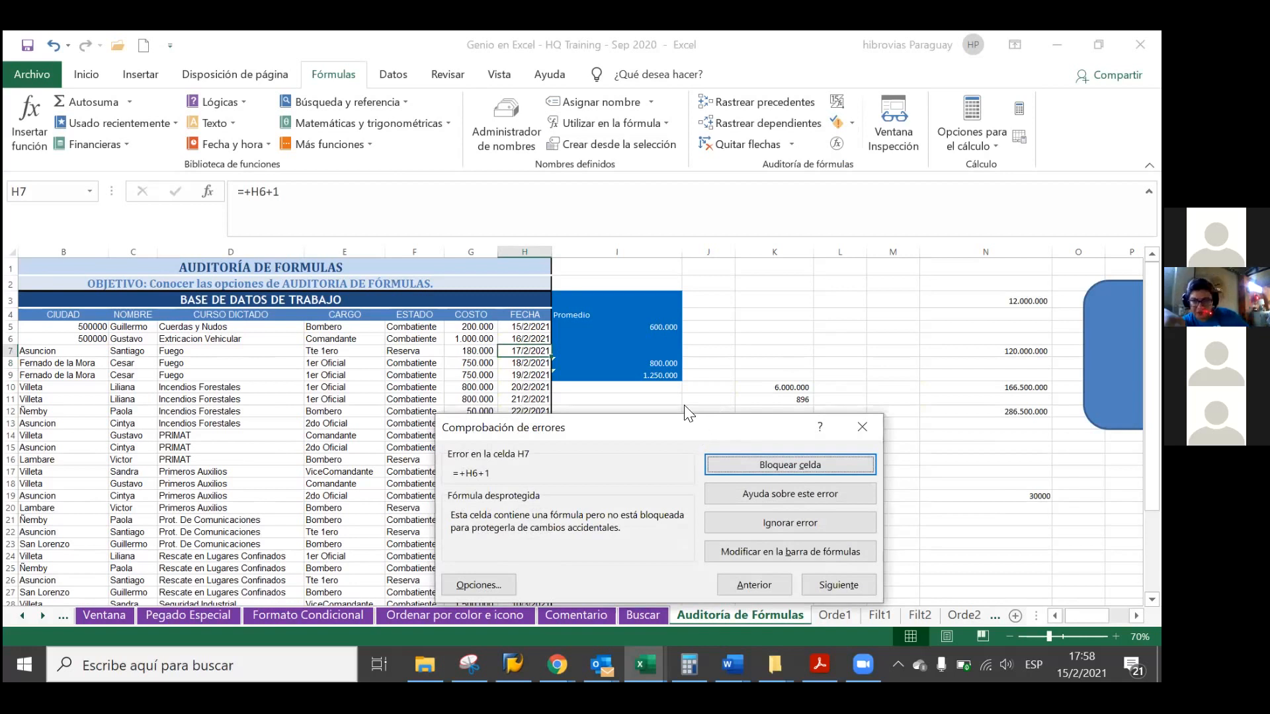
{"action": "left_click_drag", "start_coordinate": [696, 420], "coordinate": [684, 405]}
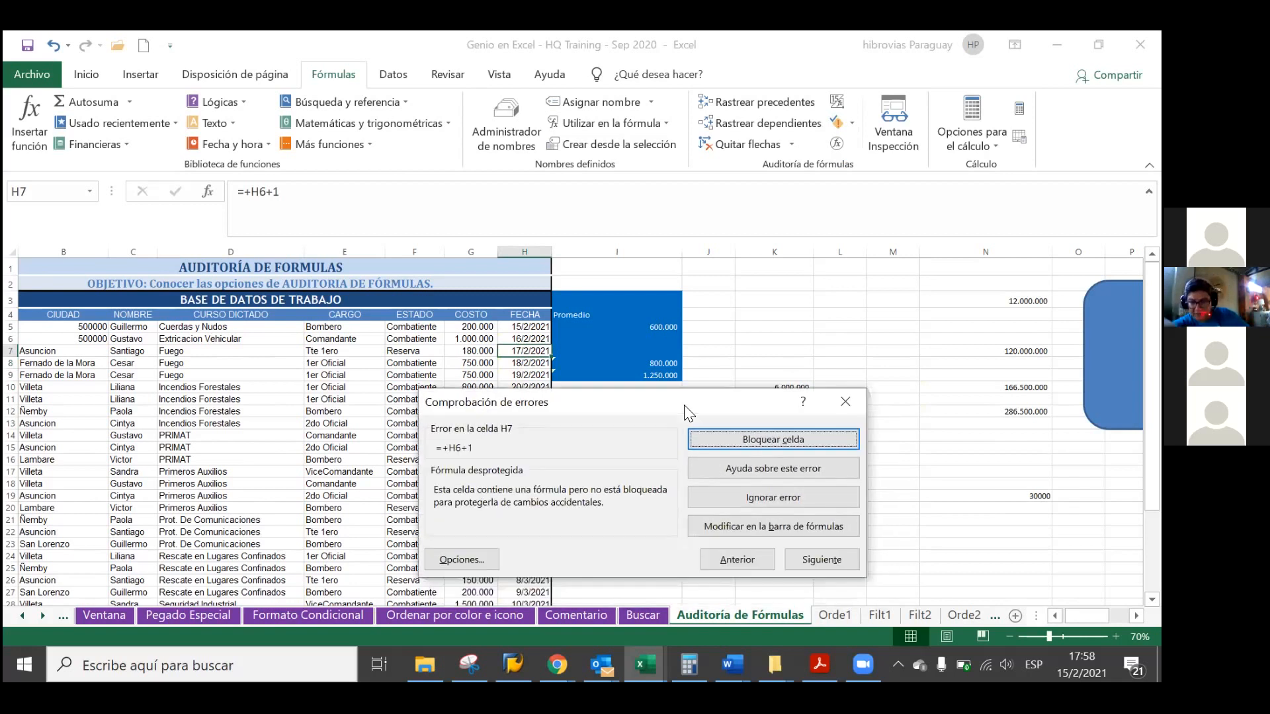
{"action": "left_click", "coordinate": [841, 402]}
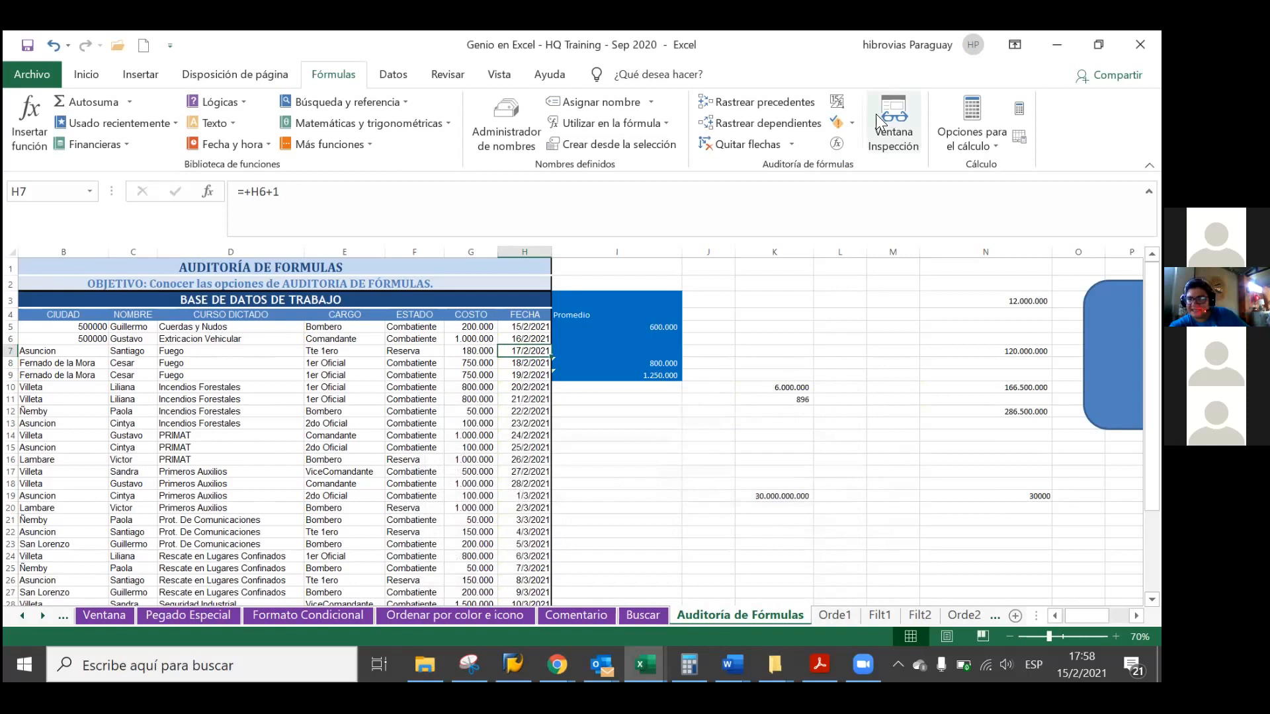
Try to trace the error for cell H7 and dismiss the message.
{"action": "left_click", "coordinate": [852, 123]}
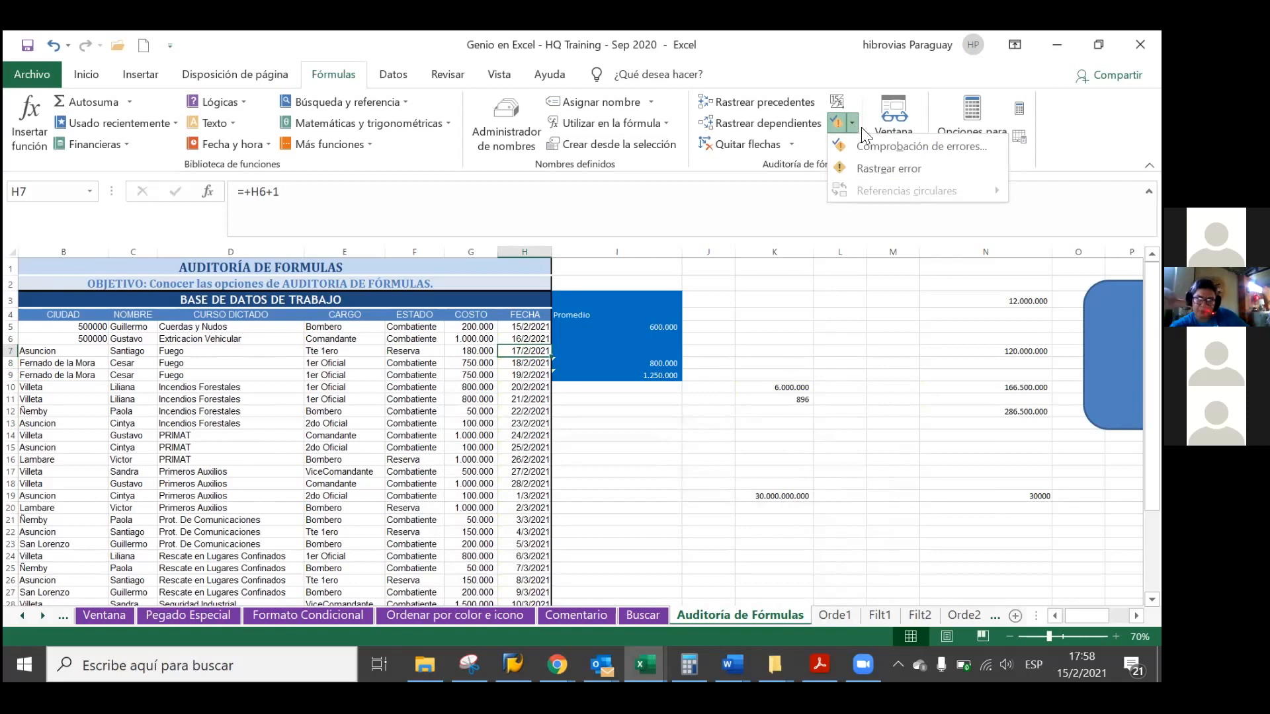
{"action": "left_click", "coordinate": [872, 168]}
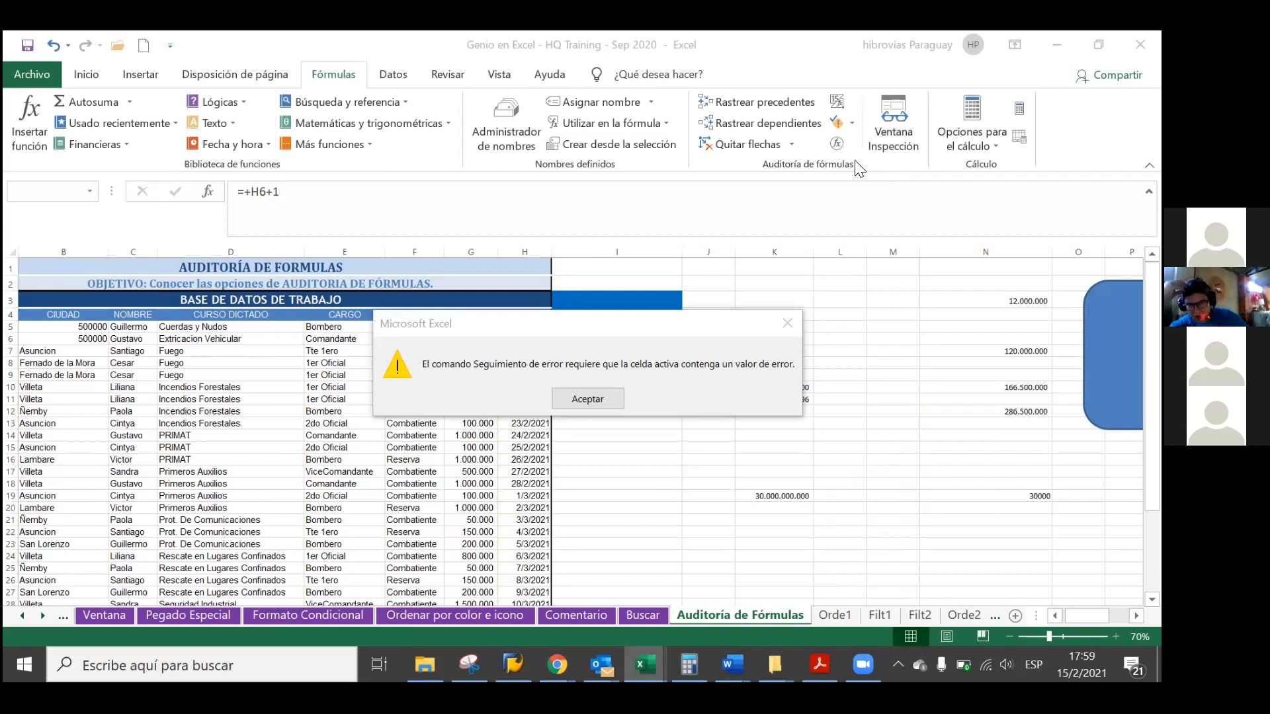
{"action": "left_click", "coordinate": [588, 399]}
{"action": "left_click", "coordinate": [475, 375]}
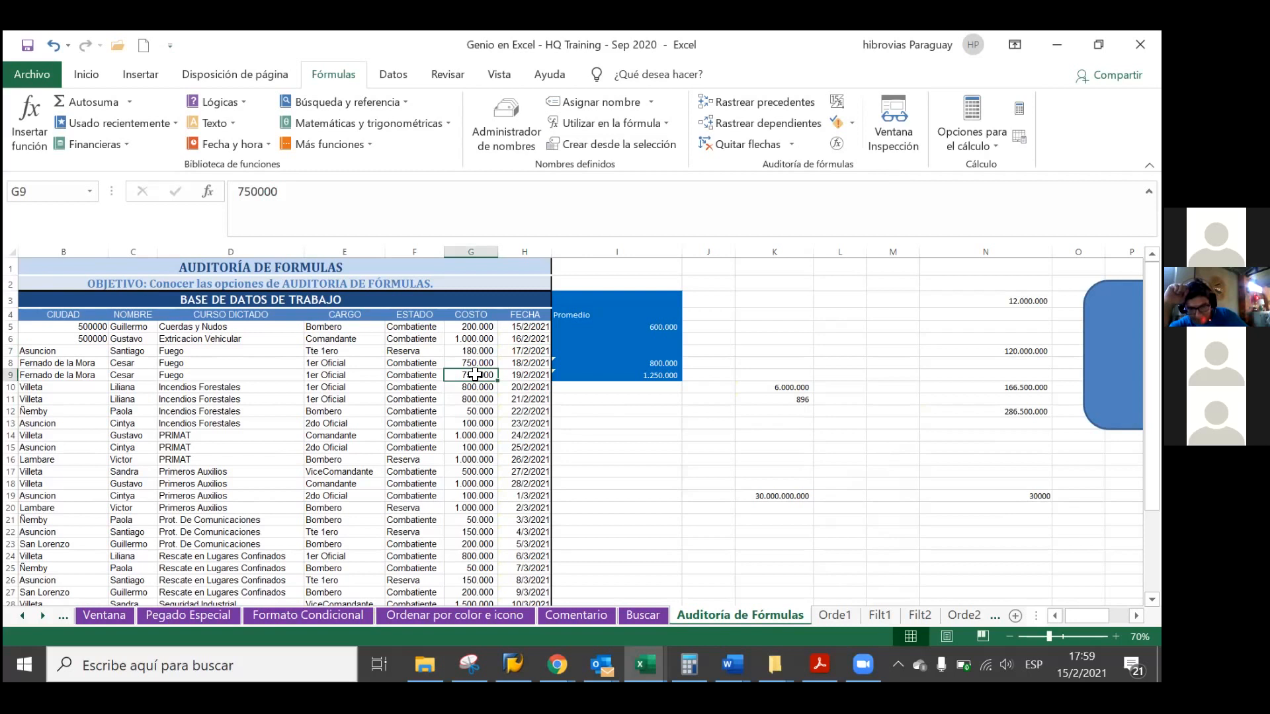
Enter a formula in cell I10 that divides I5 by 0 and select the cell to inspect it.
{"action": "left_click", "coordinate": [617, 388]}
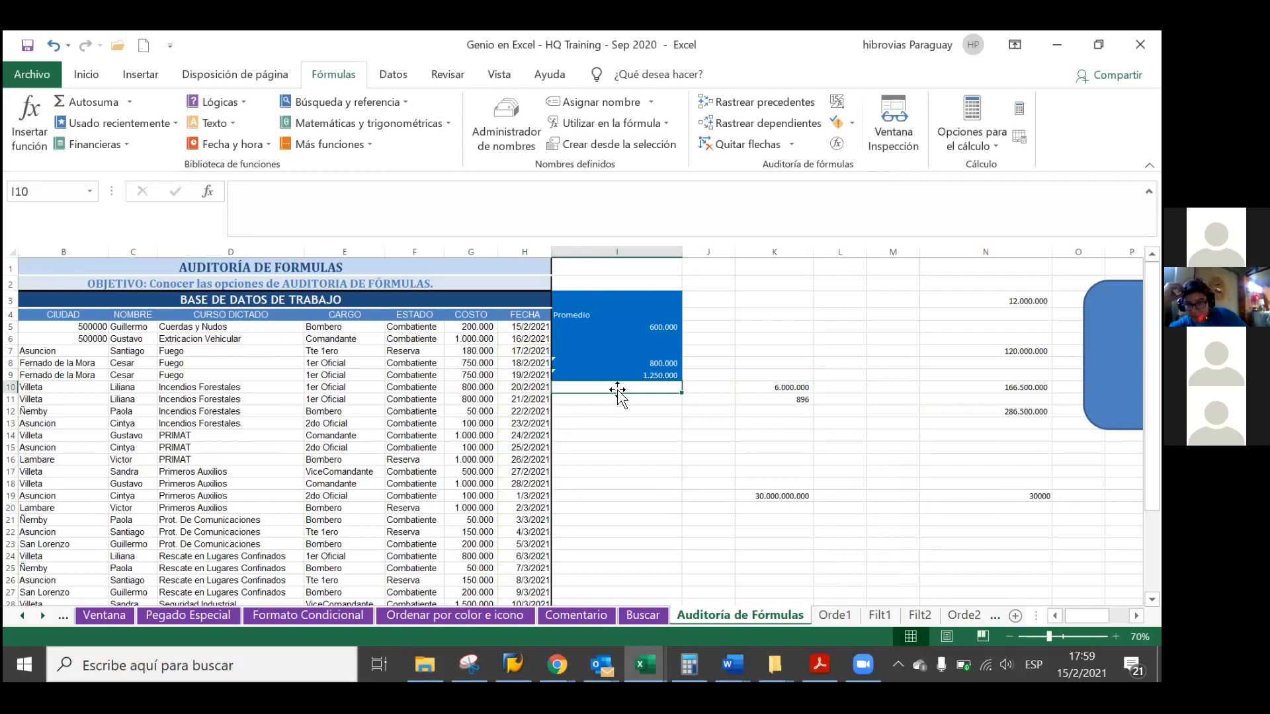
{"action": "type", "text": "+"}
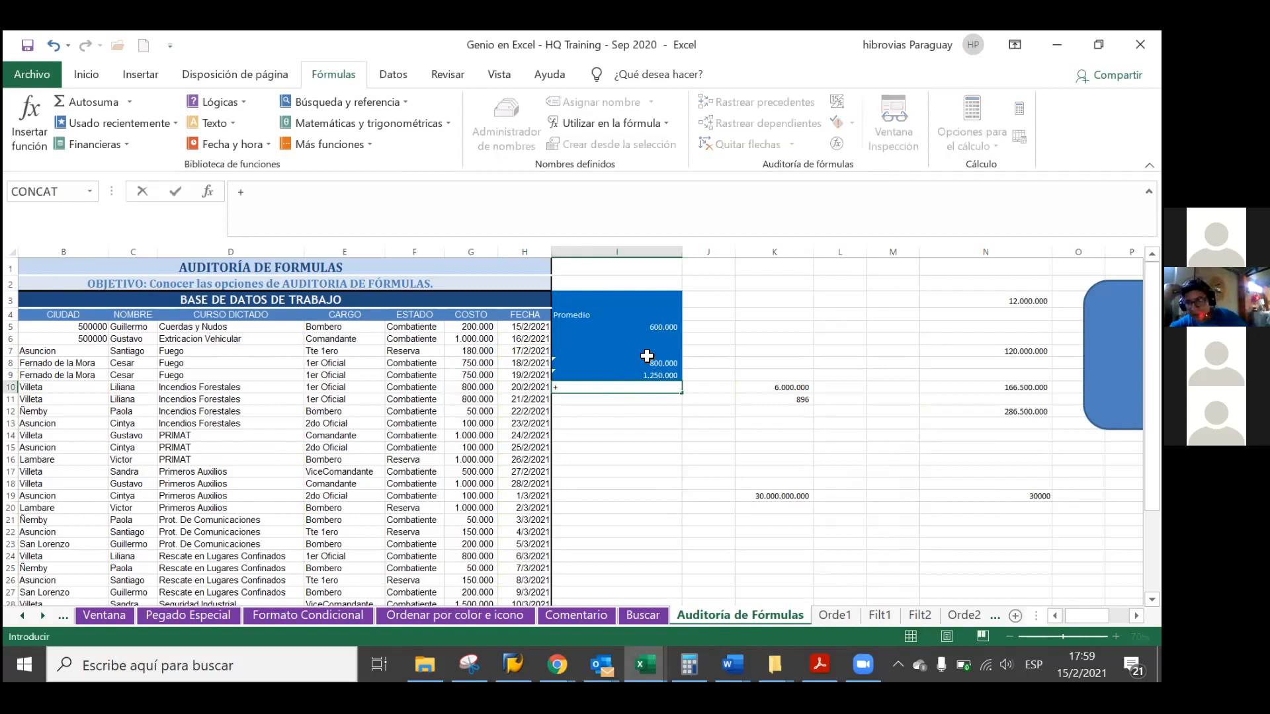
{"action": "left_click", "coordinate": [664, 325]}
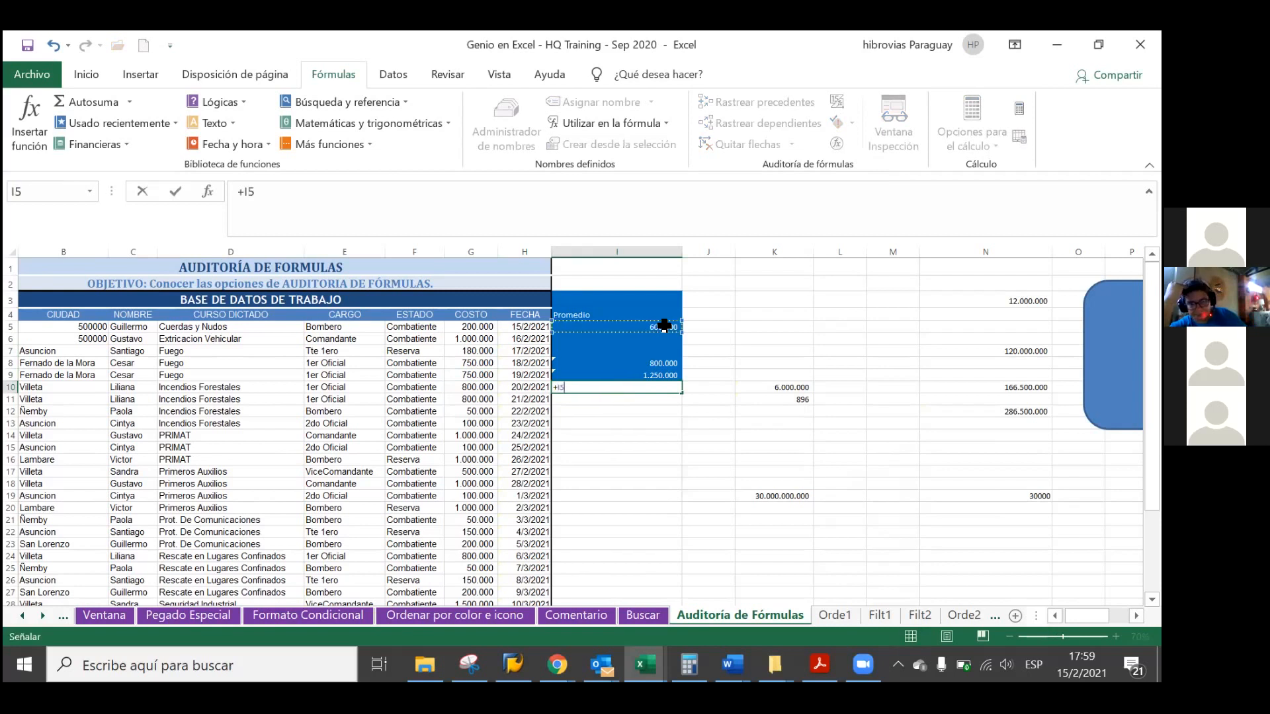
{"action": "type", "text": "/0"}
{"action": "key", "text": "Return"}
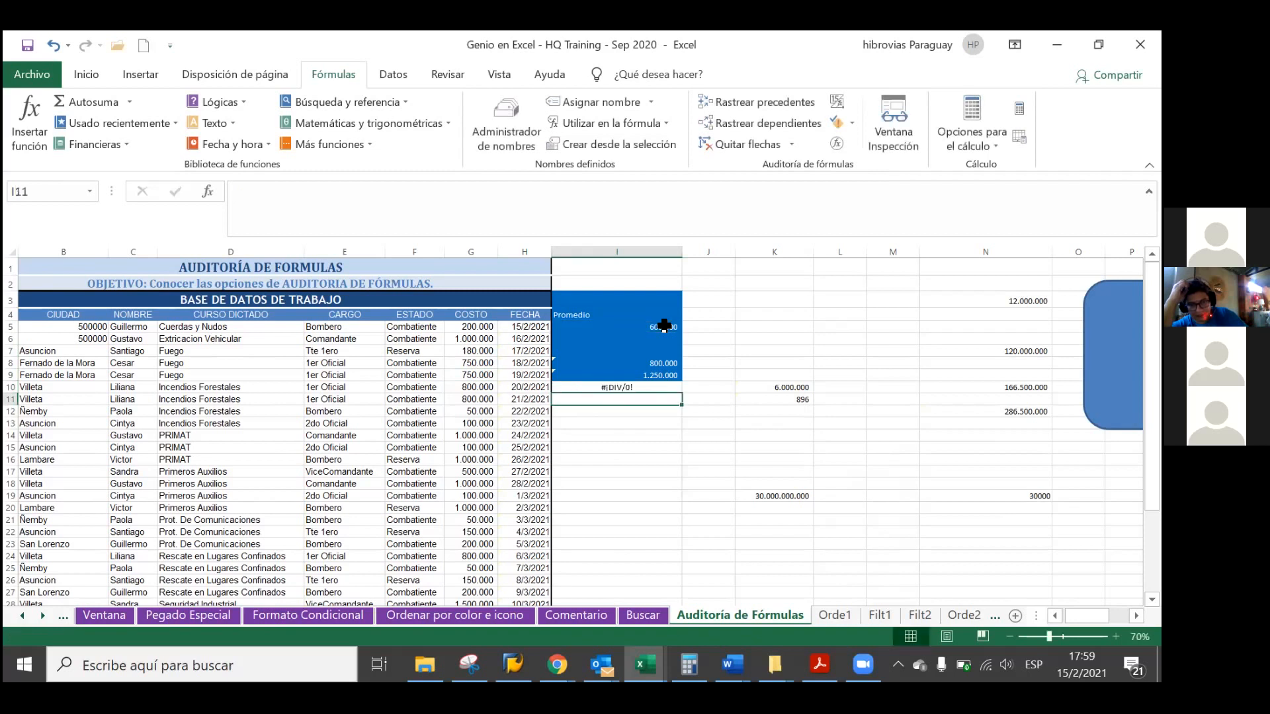
{"action": "key", "text": "Up"}
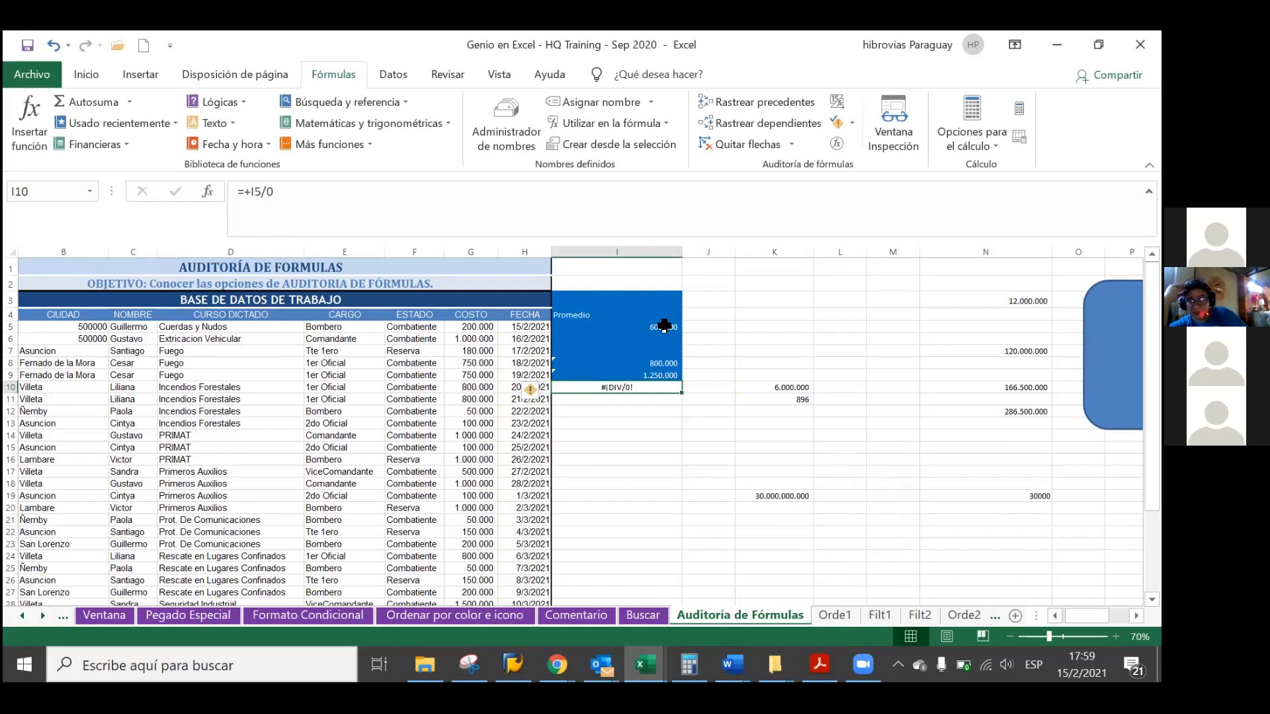
Enter +I5*F4 in cell I11 to multiply the average by the ESTADO header text.
{"action": "left_click", "coordinate": [633, 398]}
{"action": "type", "text": "+"}
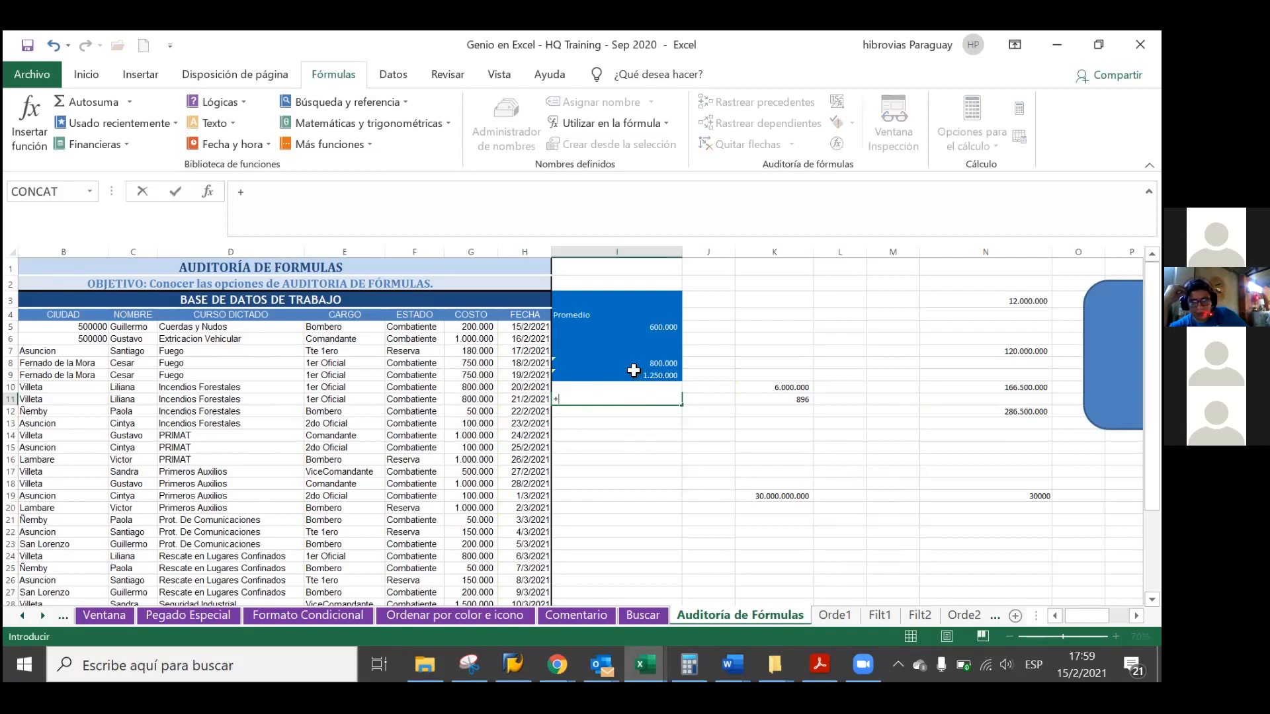
{"action": "left_click", "coordinate": [651, 331]}
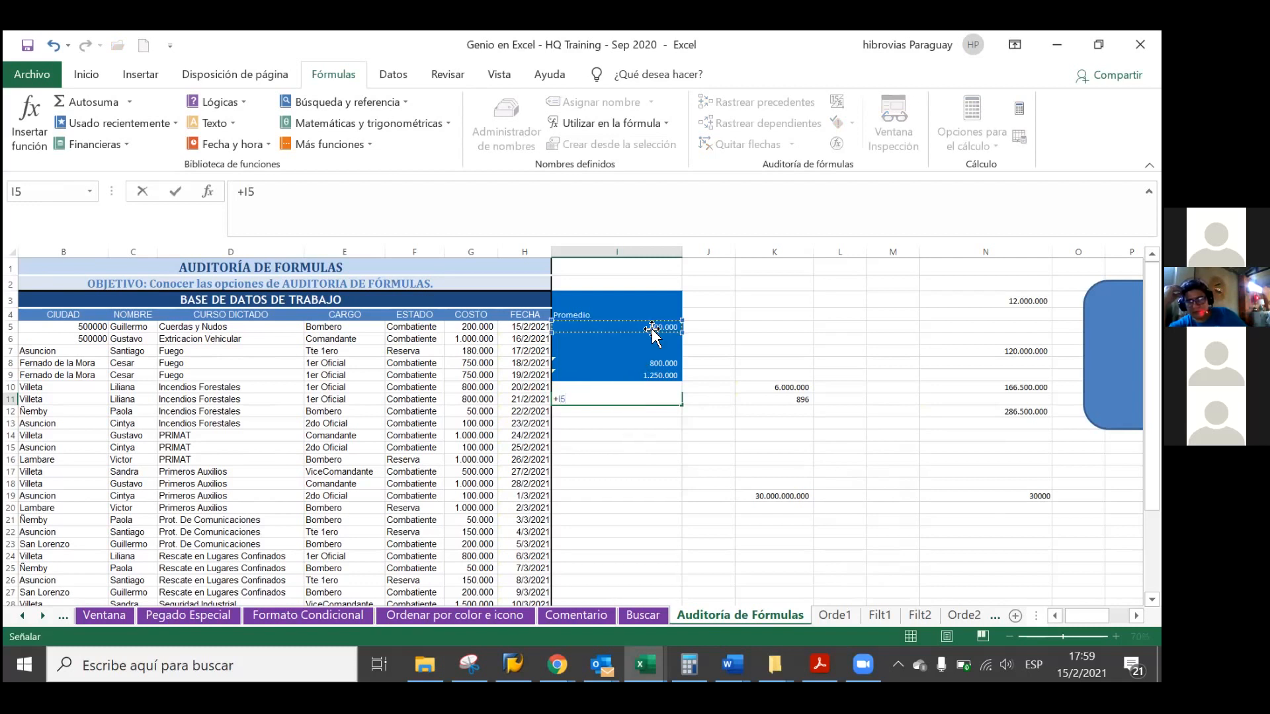
{"action": "type", "text": "*"}
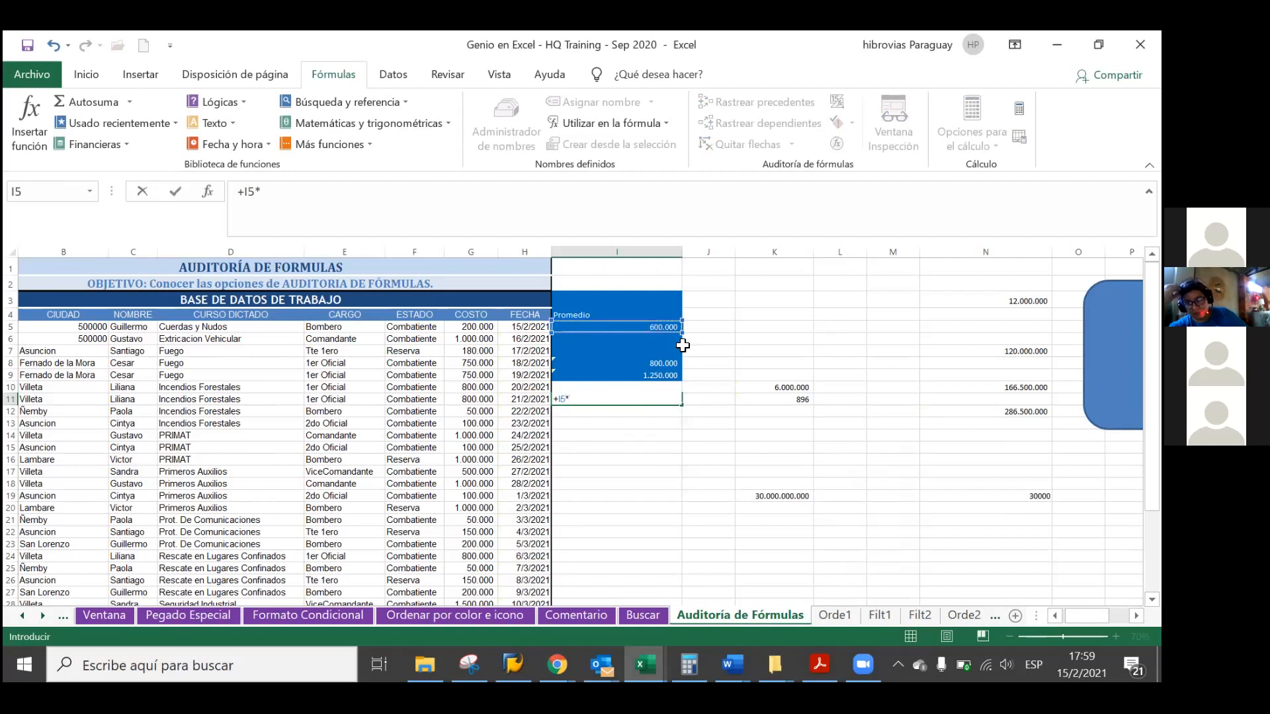
{"action": "left_click", "coordinate": [415, 316]}
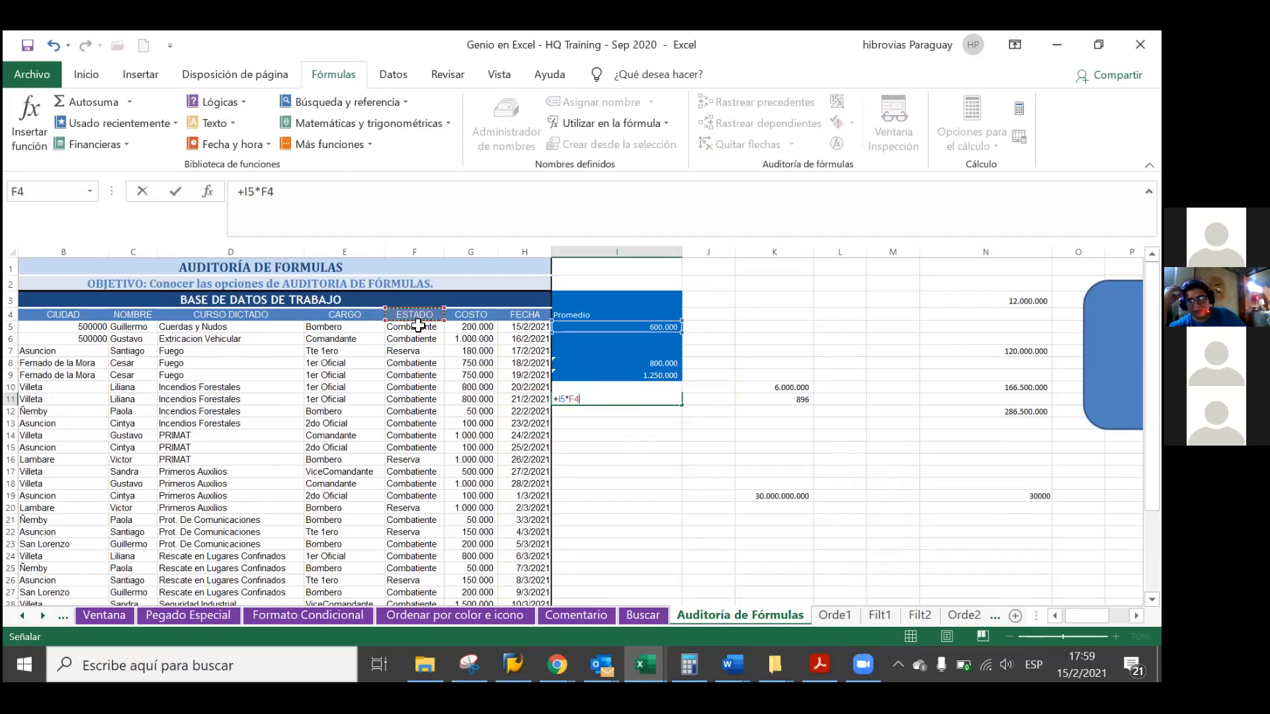
{"action": "key", "text": "Return"}
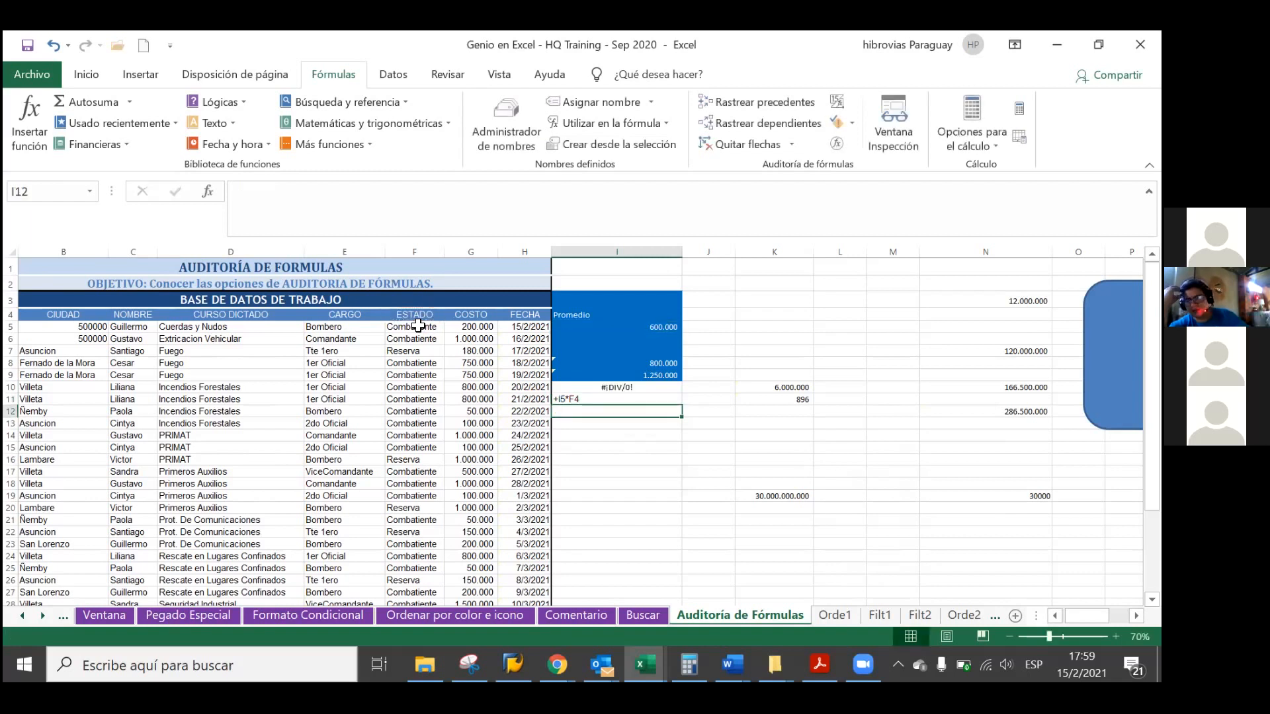
{"action": "key", "text": "Up"}
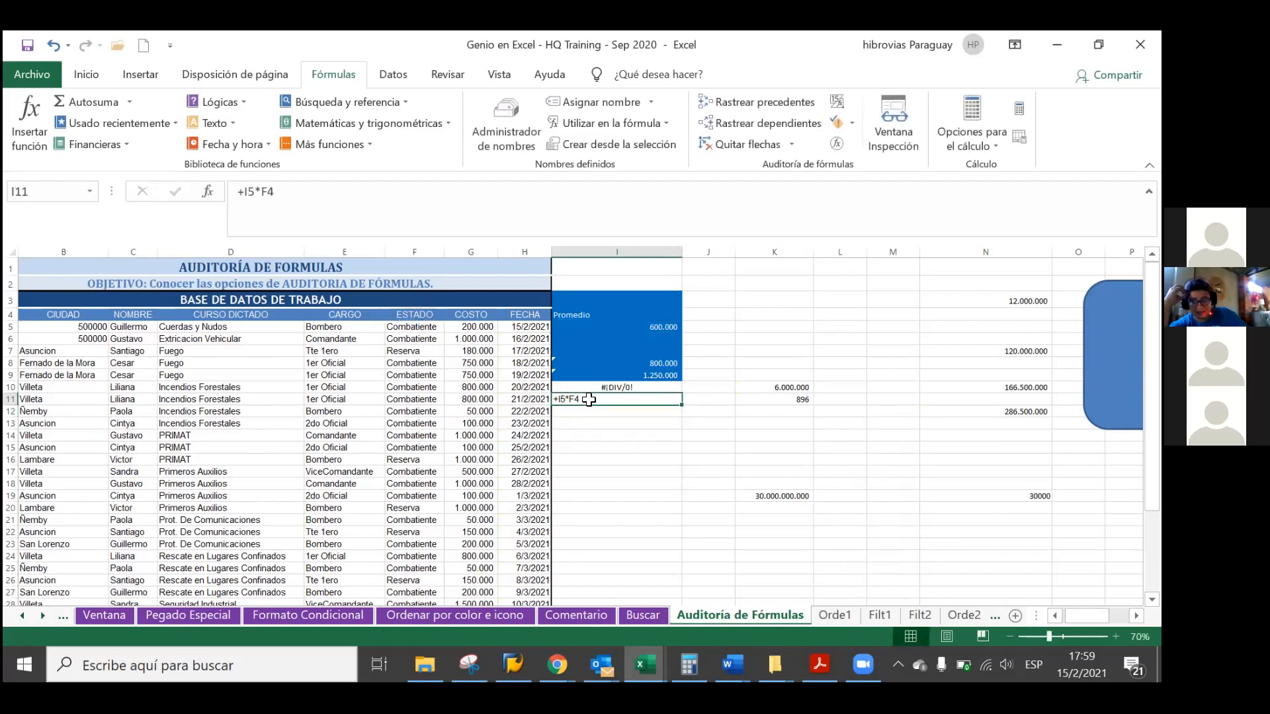
Try to make the formula in I11 calculate by reopening its contents and confirming it several times.
{"action": "left_click", "coordinate": [589, 409]}
{"action": "left_click", "coordinate": [589, 397]}
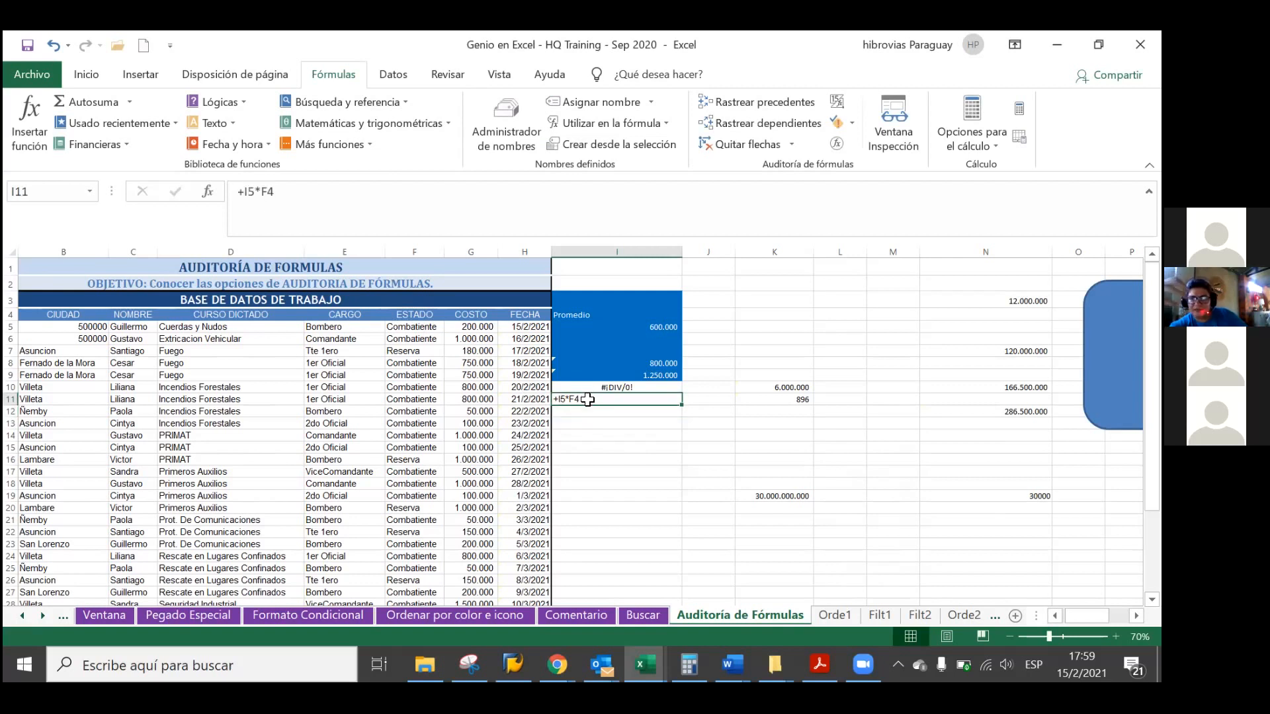
{"action": "left_click", "coordinate": [536, 215]}
{"action": "key", "text": "Return"}
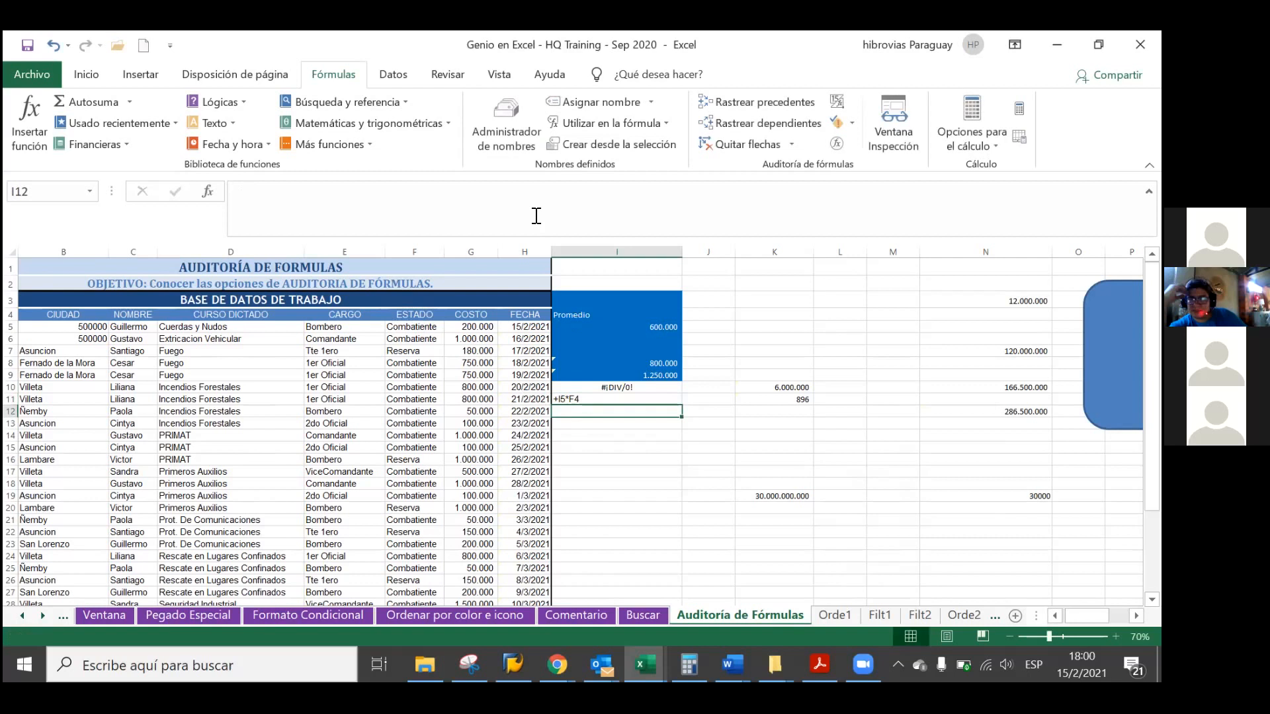
{"action": "left_click", "coordinate": [573, 399]}
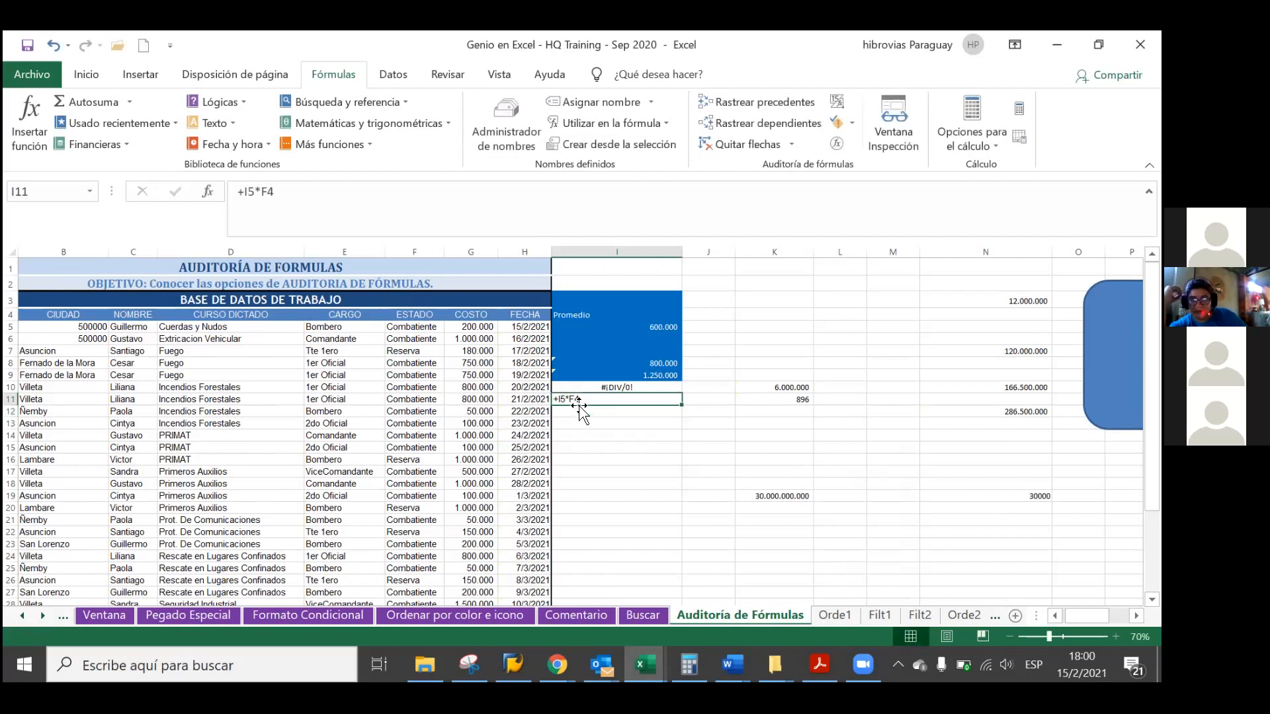
{"action": "left_click", "coordinate": [490, 191]}
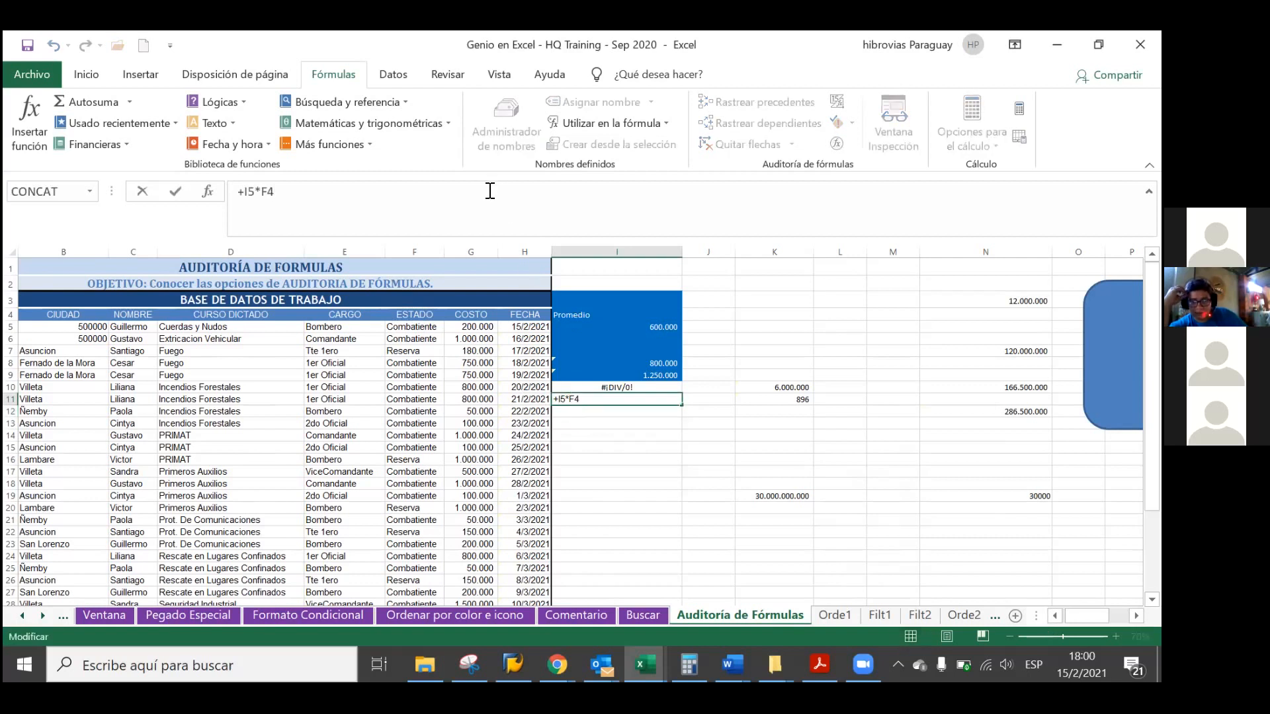
{"action": "key", "text": "Return"}
{"action": "key", "text": "Return"}
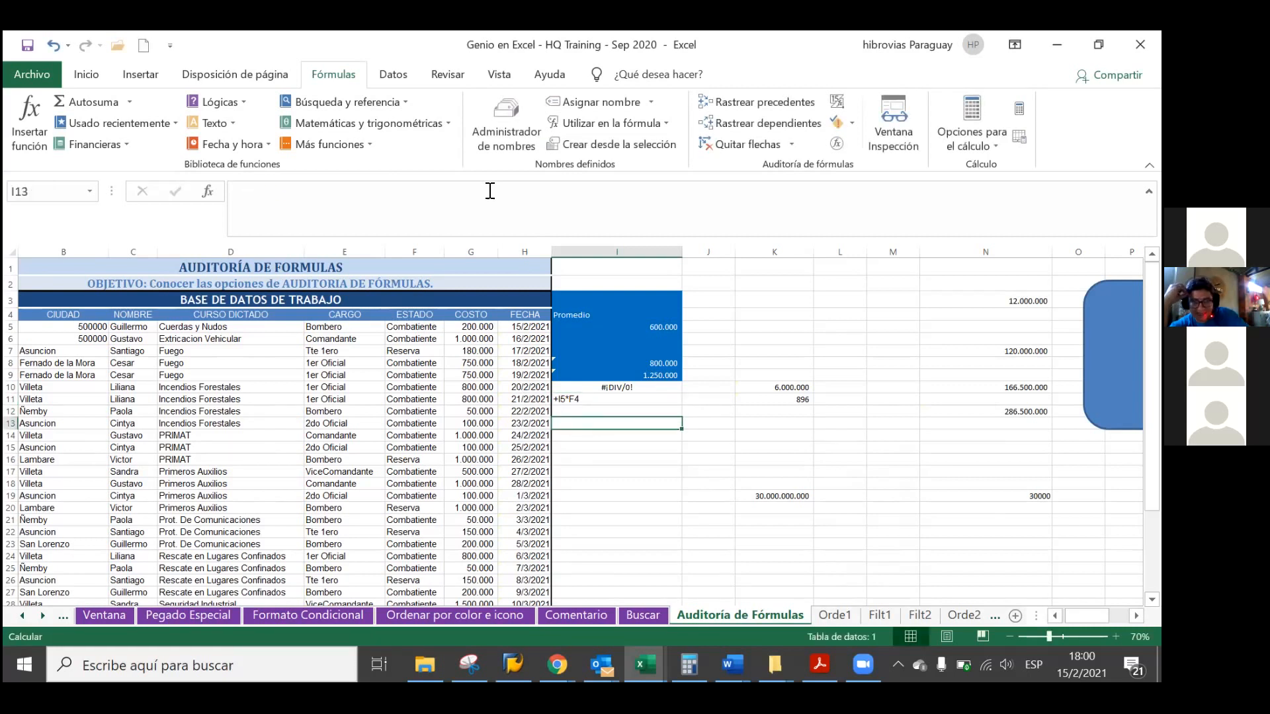
{"action": "left_click", "coordinate": [592, 397]}
{"action": "double_click", "coordinate": [594, 397]}
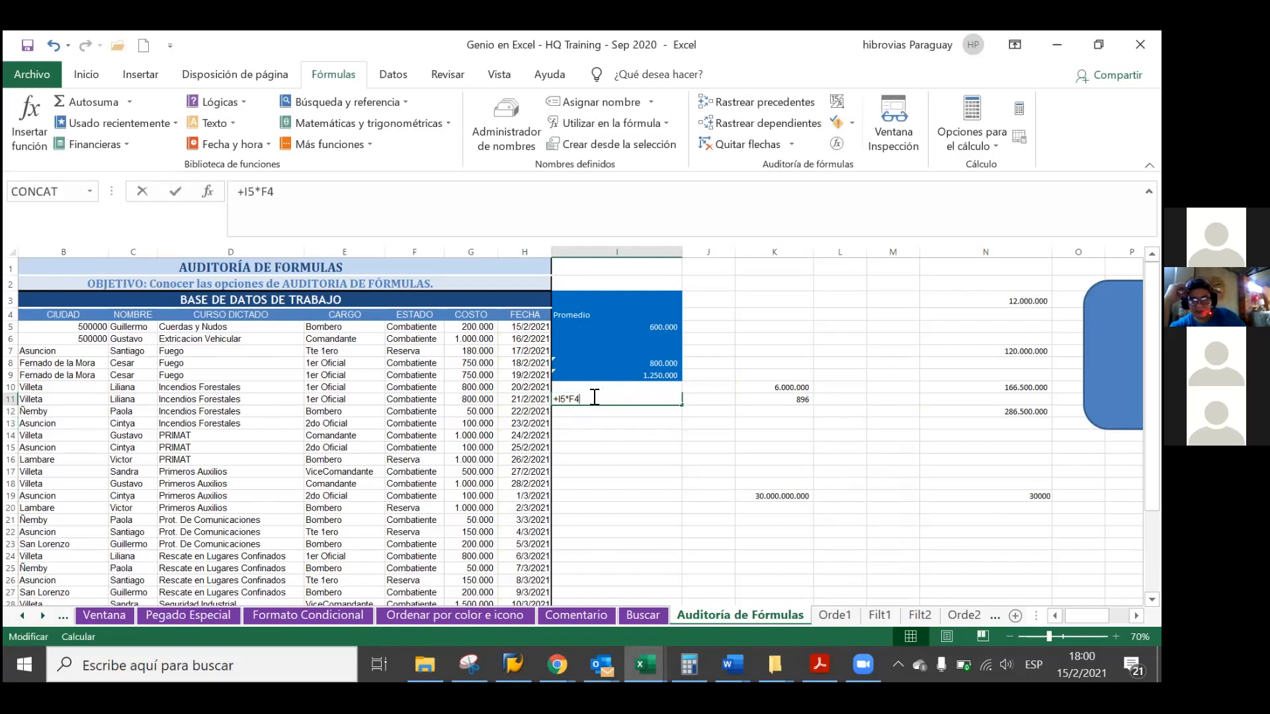
{"action": "key", "text": "Return"}
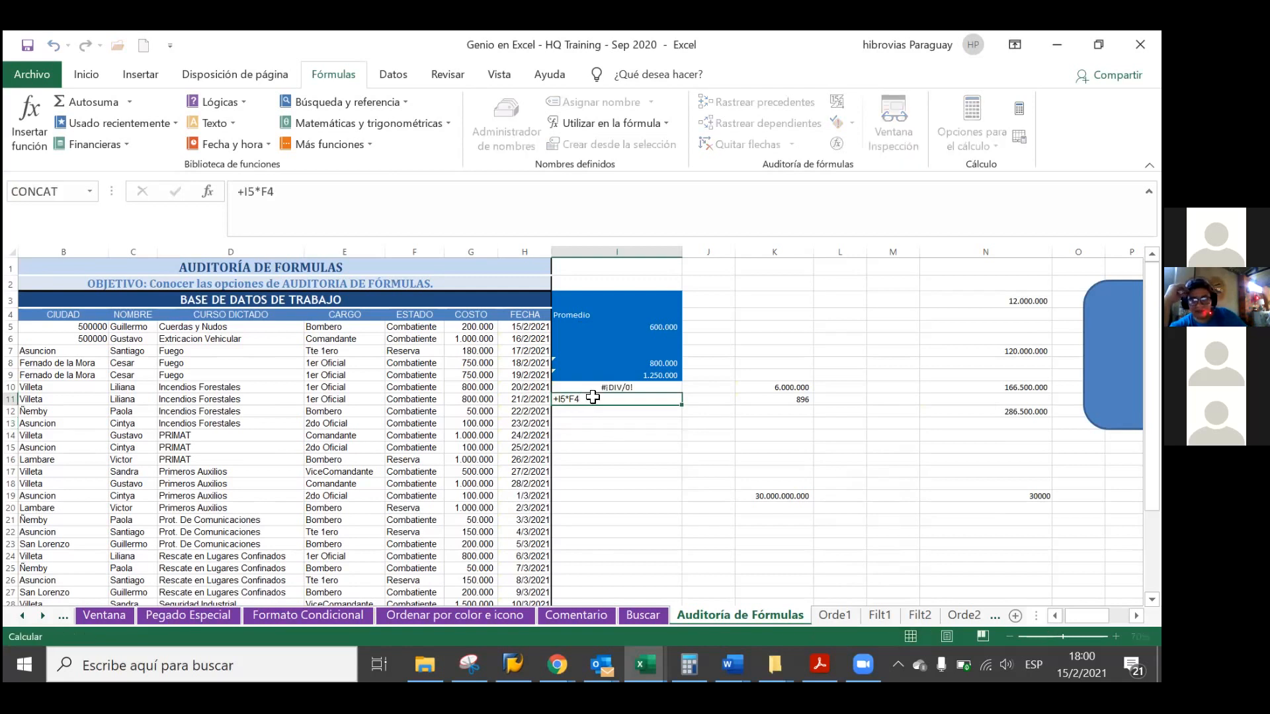
{"action": "key", "text": "Down"}
{"action": "key", "text": "Down"}
{"action": "key", "text": "Up"}
{"action": "key", "text": "Up"}
{"action": "key", "text": "Up"}
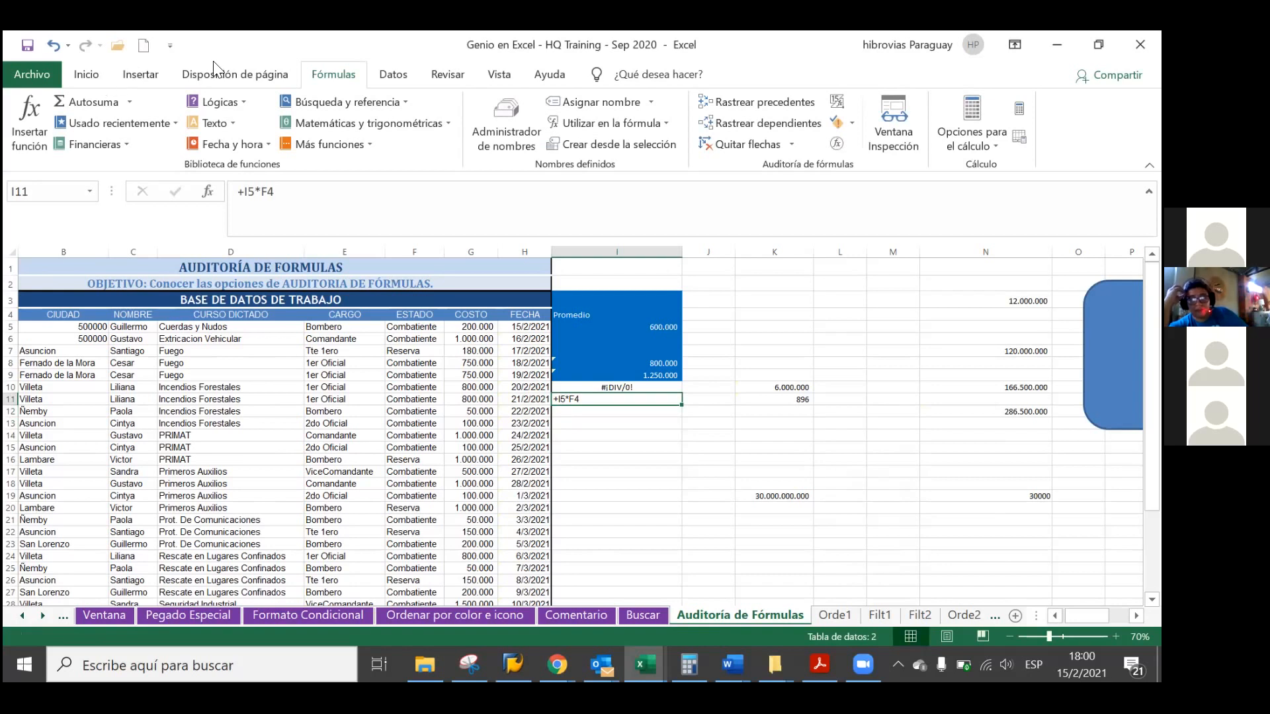
Change the format of cell I11 to Número and re-enter its formula so that it calculates.
{"action": "left_click", "coordinate": [86, 74]}
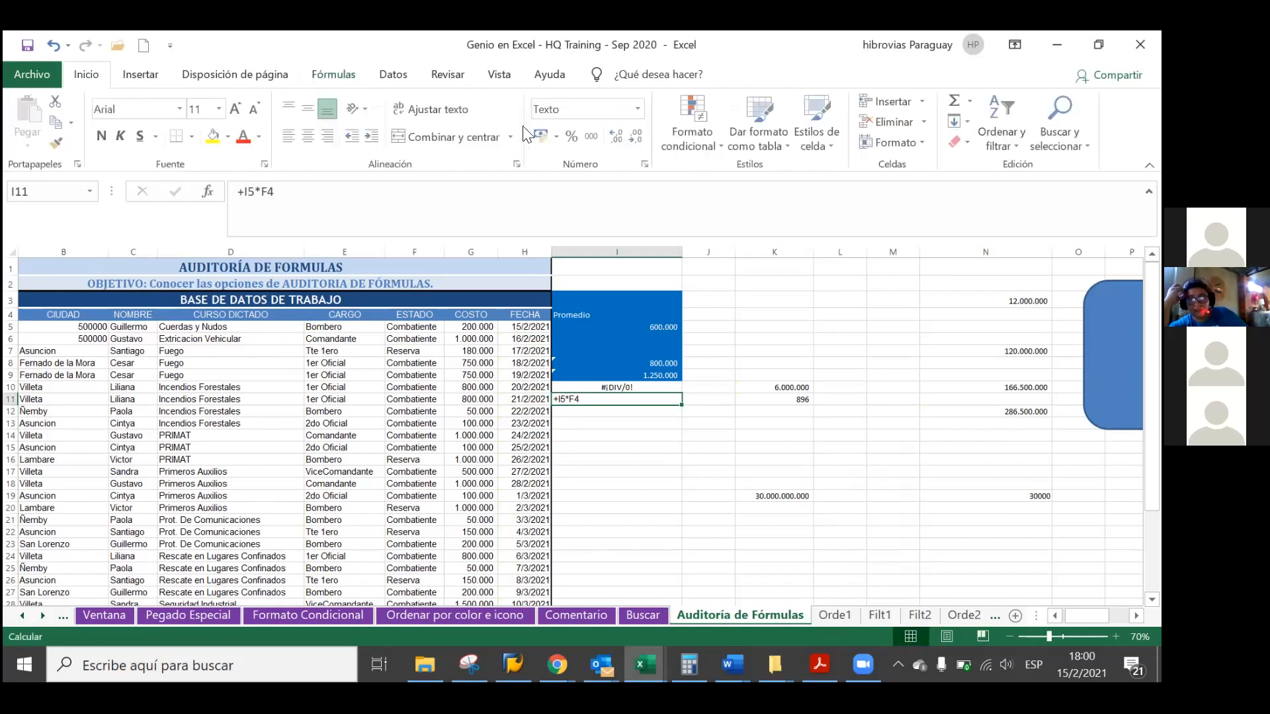
{"action": "left_click", "coordinate": [638, 109]}
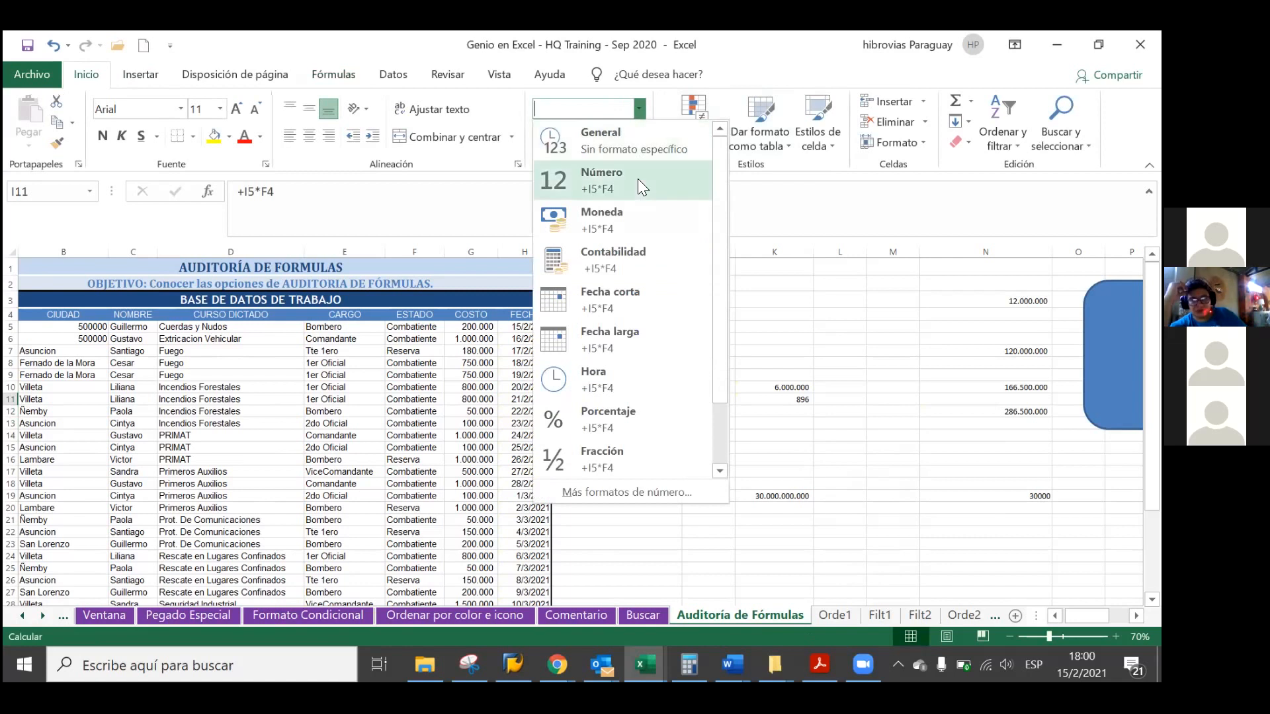
{"action": "left_click", "coordinate": [642, 187]}
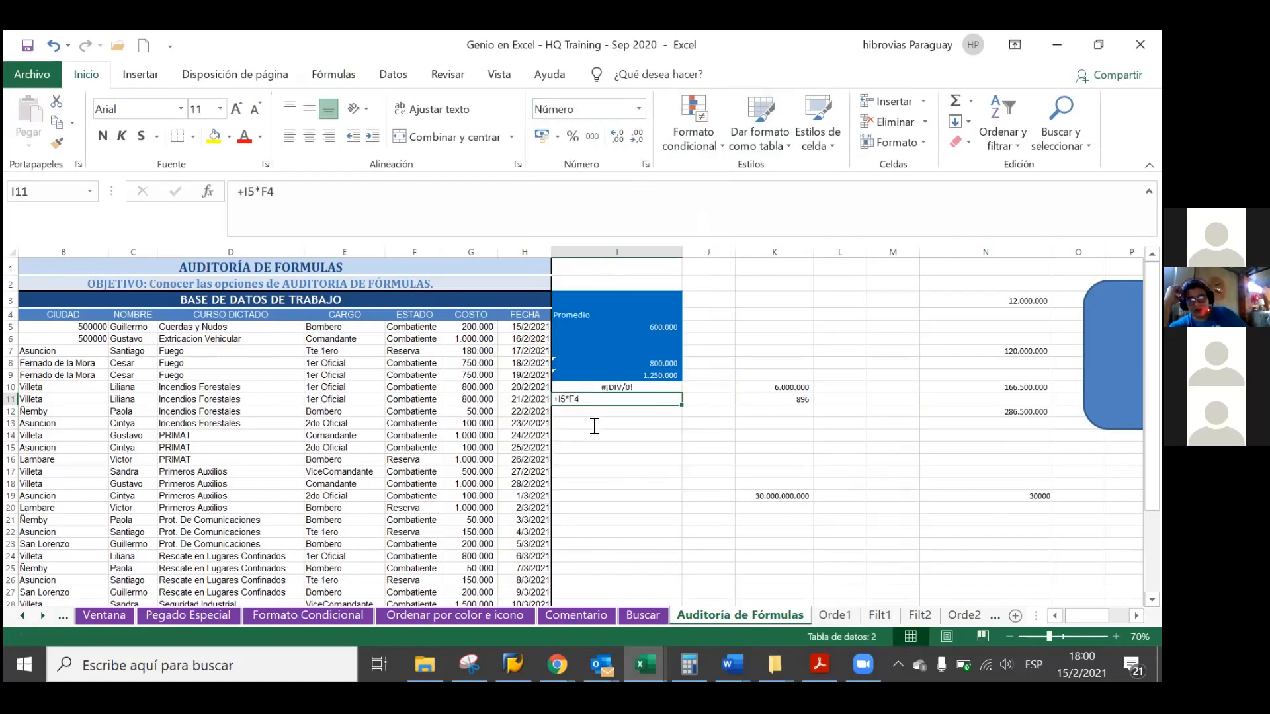
{"action": "left_click", "coordinate": [597, 423]}
{"action": "key", "text": "Up"}
{"action": "key", "text": "Up"}
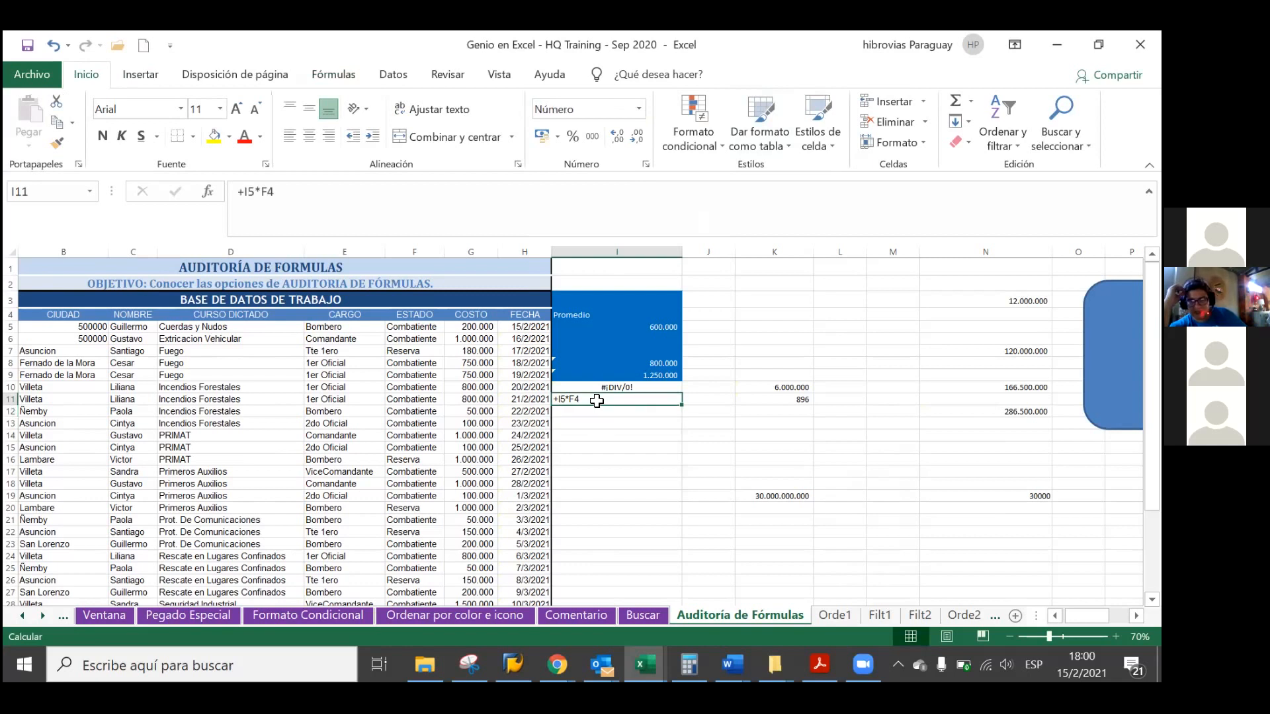
{"action": "double_click", "coordinate": [597, 401]}
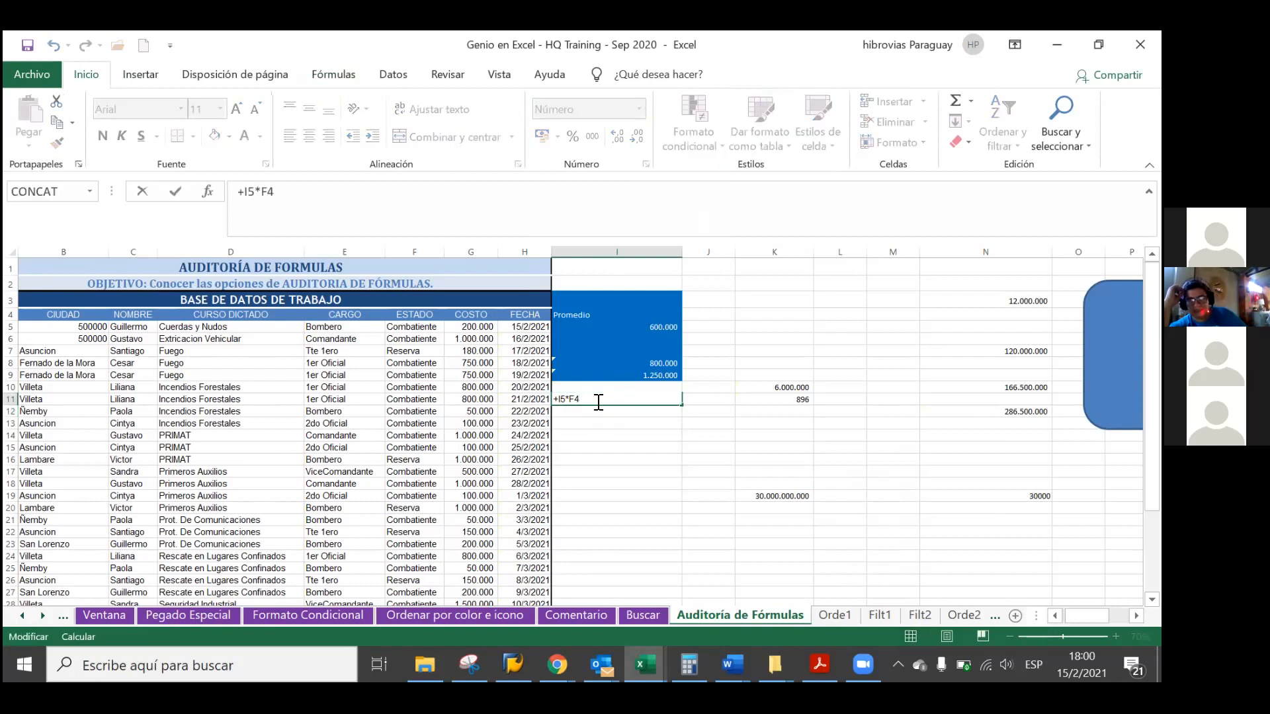
{"action": "key", "text": "Return"}
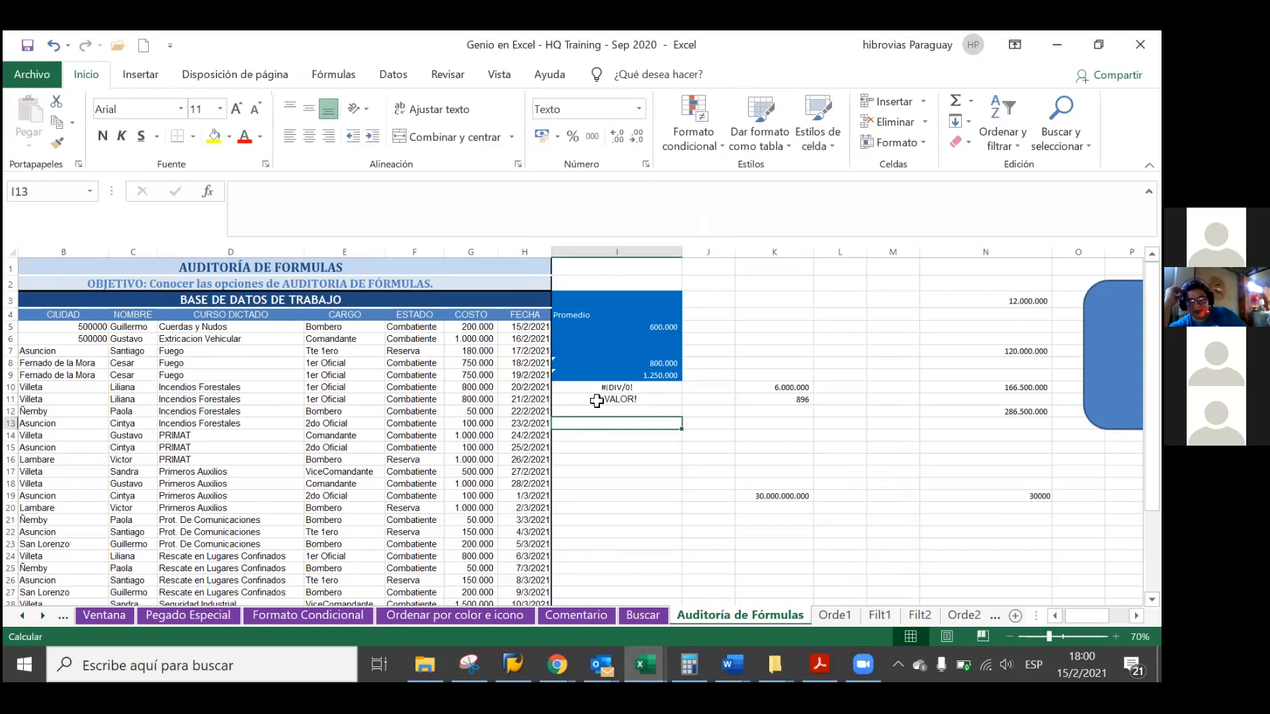
{"action": "left_click", "coordinate": [596, 401]}
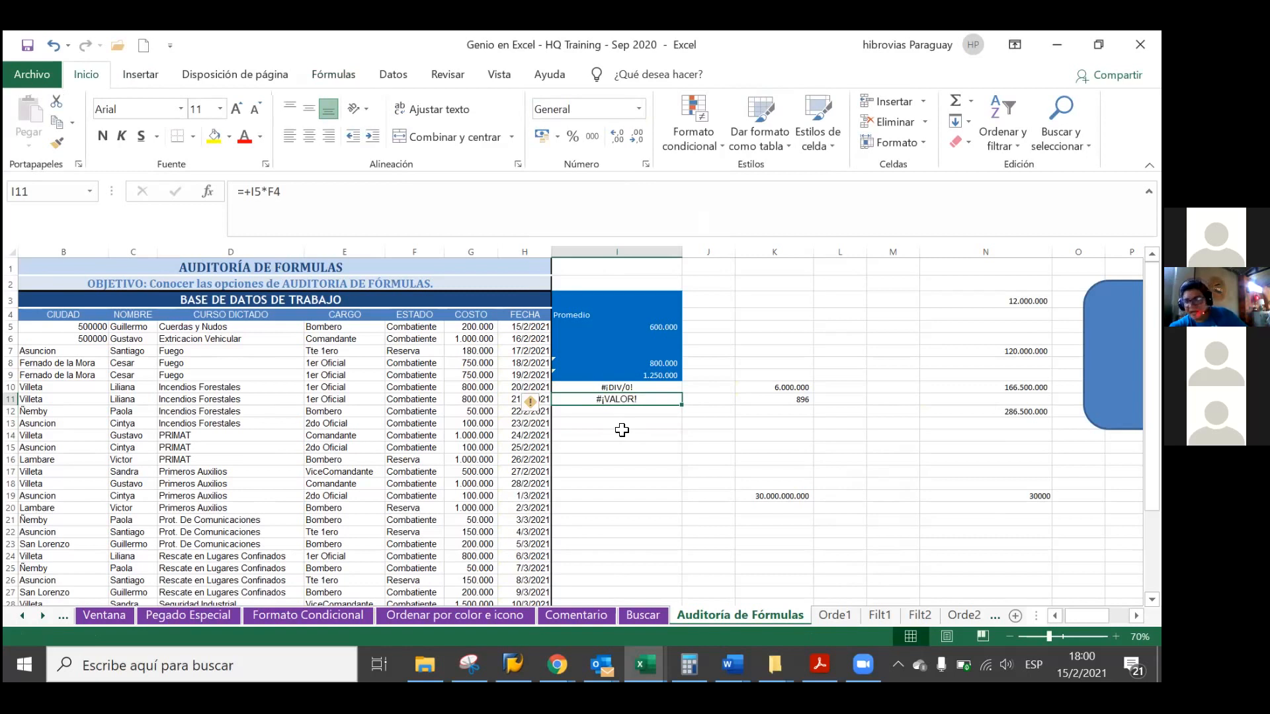
Trace the error in cell I11 to its source cells and save the workbook.
{"action": "key", "text": "ctrl+g"}
{"action": "left_click", "coordinate": [333, 75]}
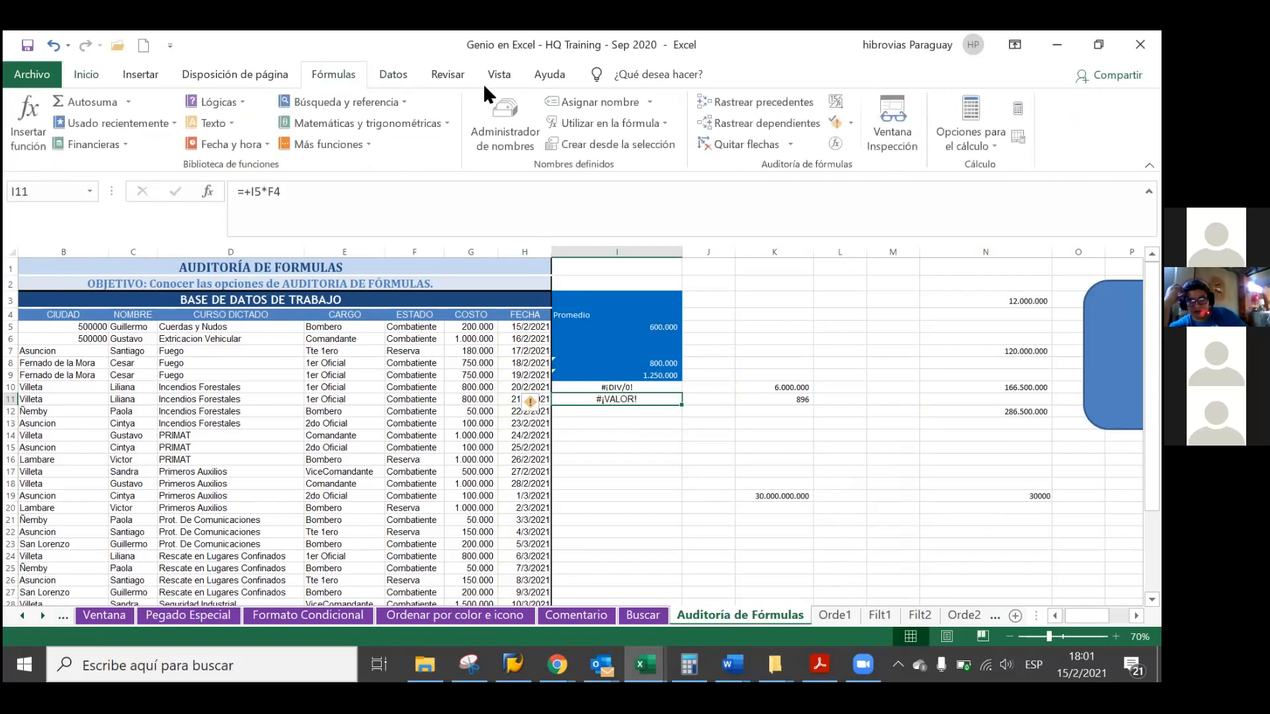
{"action": "left_click", "coordinate": [852, 126]}
{"action": "left_click", "coordinate": [860, 161]}
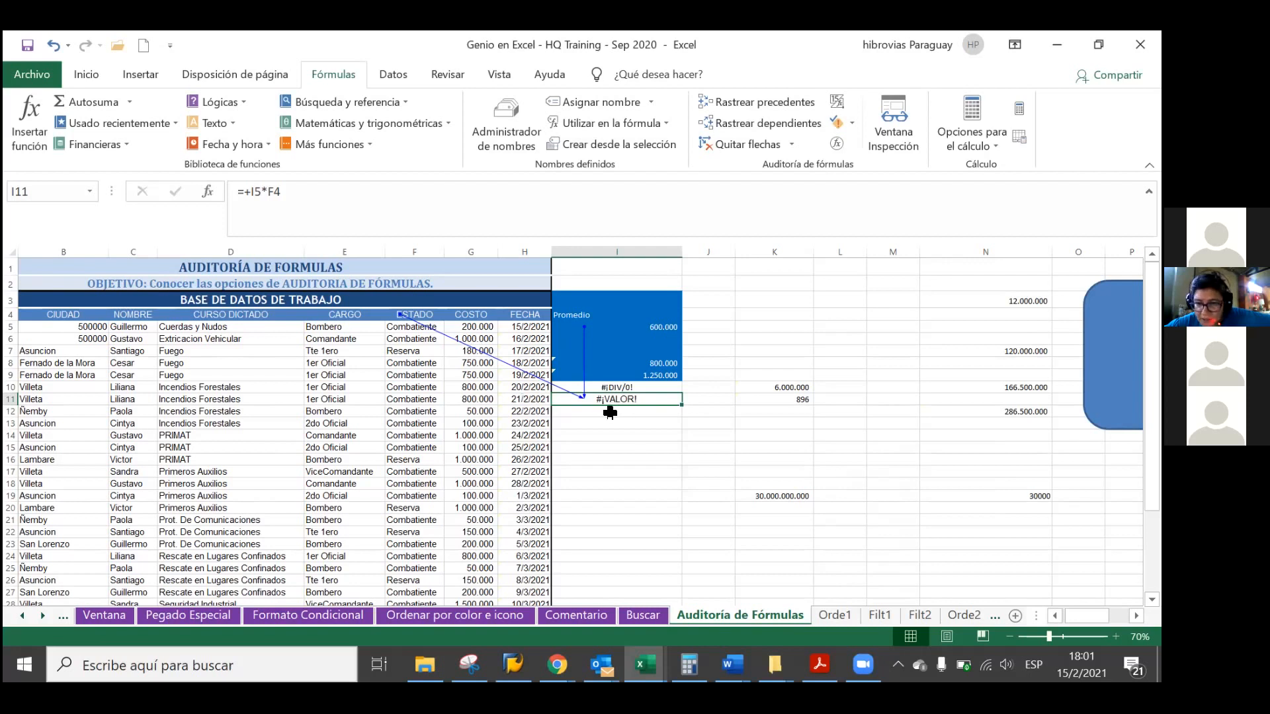
{"action": "left_click", "coordinate": [614, 412]}
{"action": "left_click", "coordinate": [28, 45]}
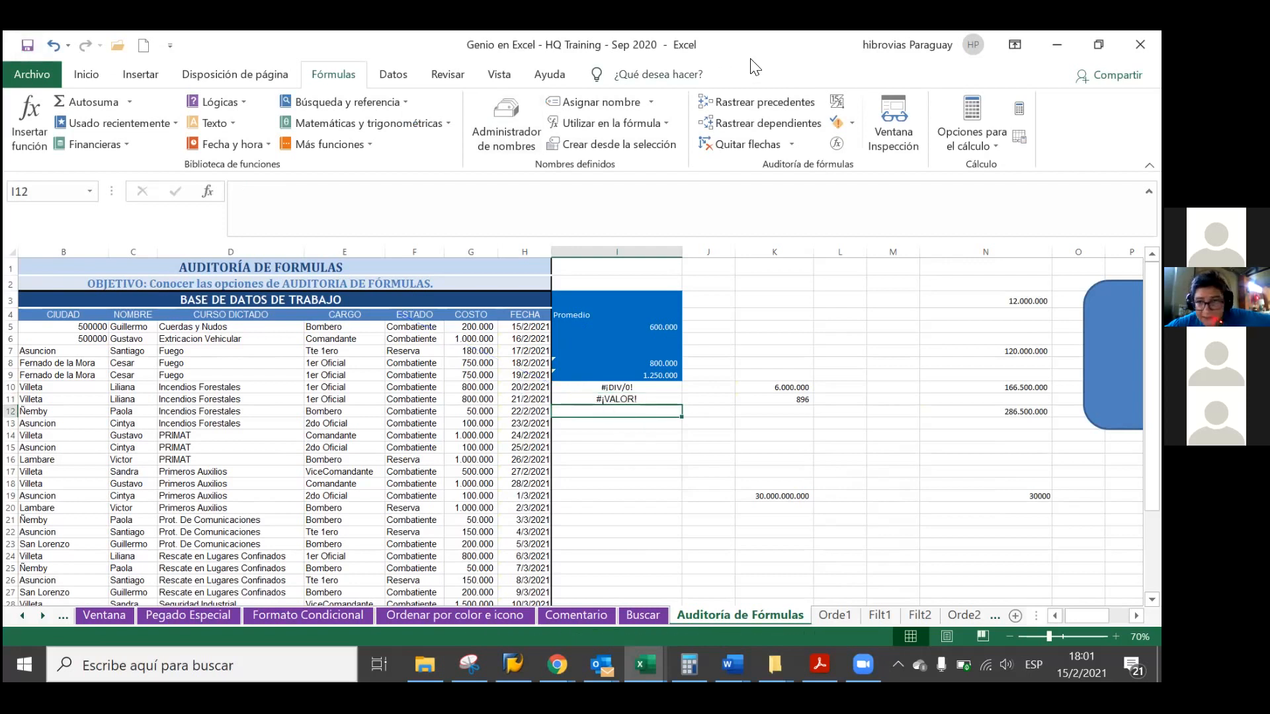